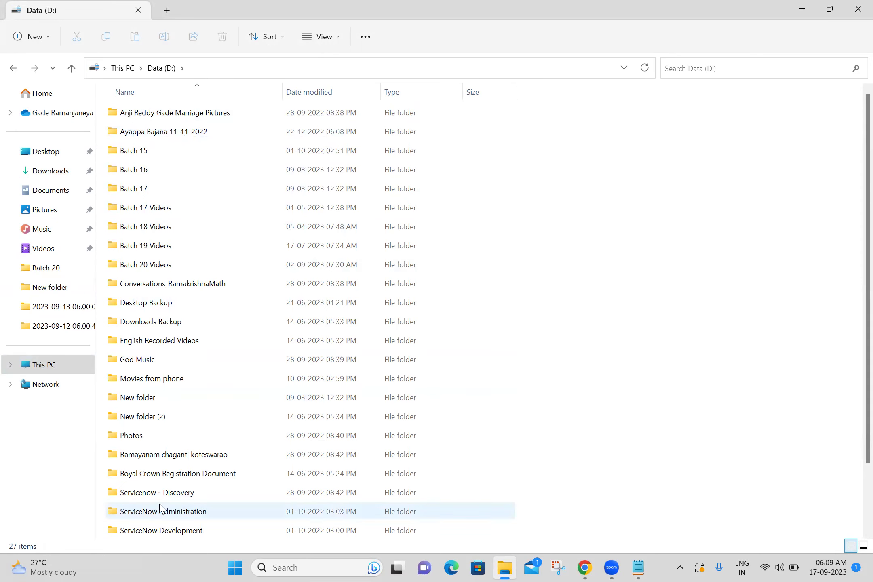
Open the Batch 18 text notes from the Batch 18 folder inside Desktop Backup on drive D
{"action": "left_click", "coordinate": [196, 306]}
{"action": "double_click", "coordinate": [196, 306]}
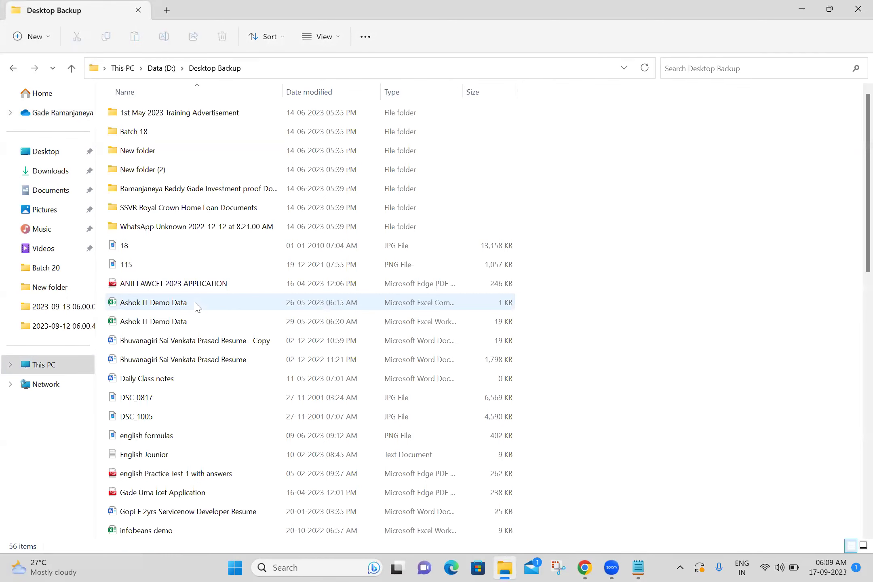
{"action": "double_click", "coordinate": [148, 133]}
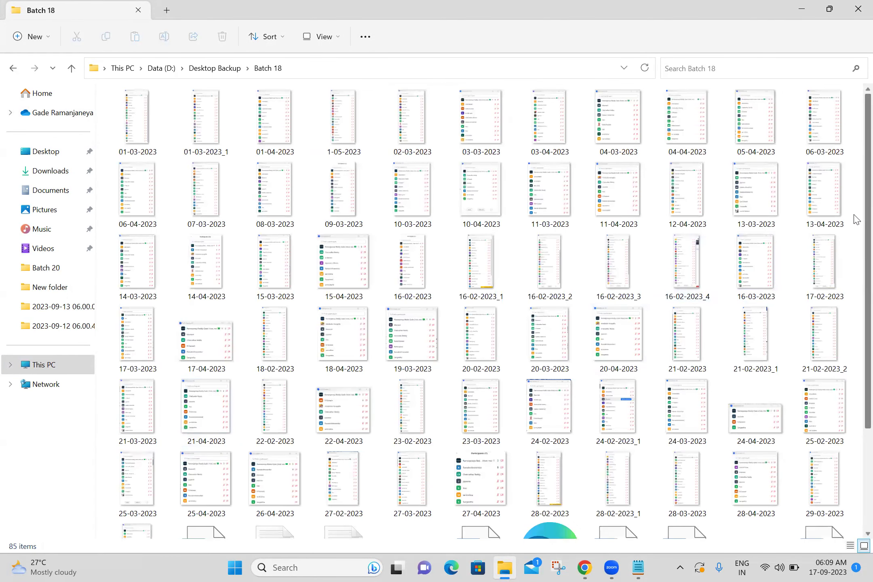
{"action": "scroll", "coordinate": [856, 219], "scroll_direction": "down", "scroll_amount": 4}
{"action": "left_click", "coordinate": [339, 402]}
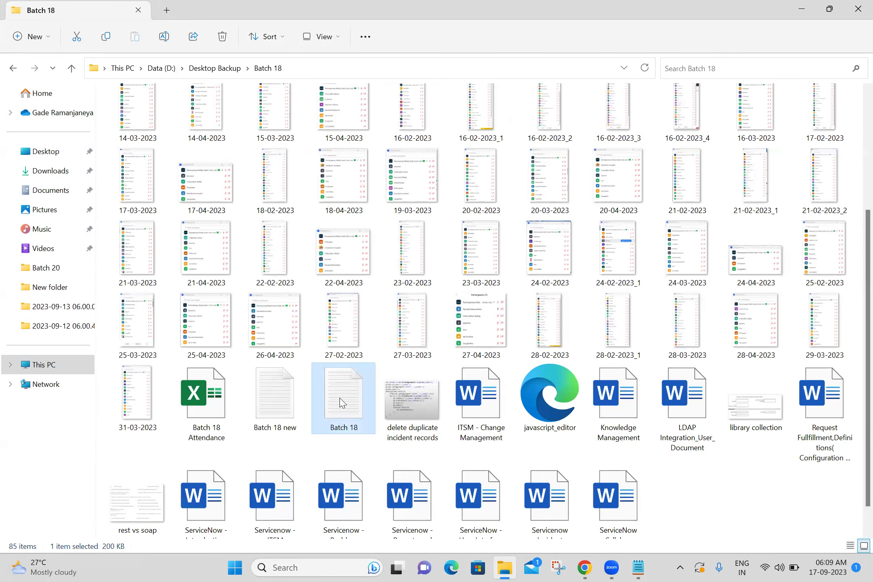
{"action": "double_click", "coordinate": [340, 402]}
Search the Batch 18 notes for "acl script" and go to the second match
{"action": "left_click", "coordinate": [470, 299]}
{"action": "key", "text": "ctrl+f"}
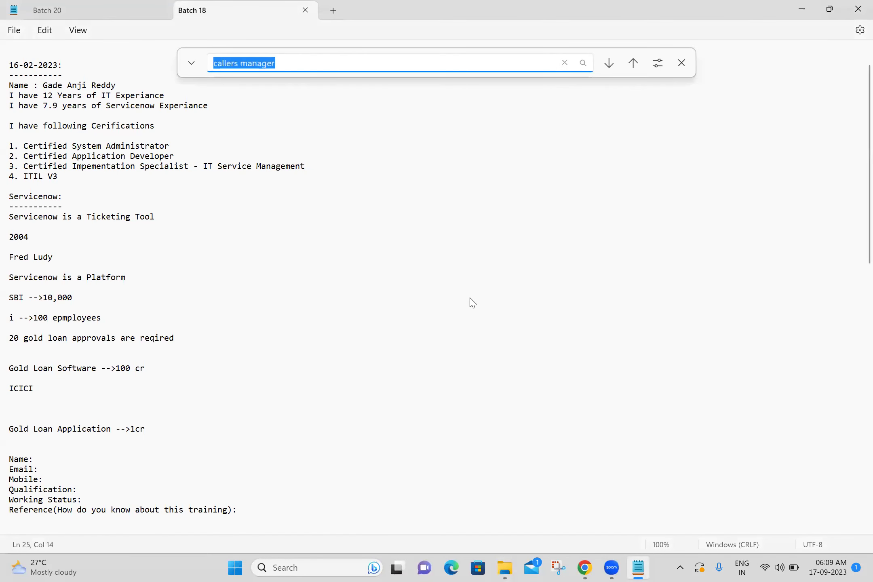
{"action": "type", "text": "acl sc"}
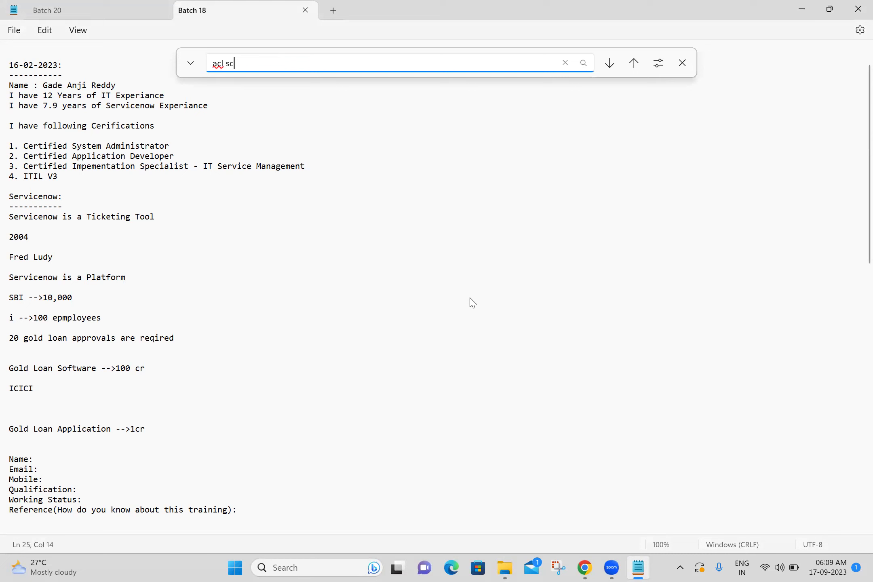
{"action": "type", "text": "ript"}
{"action": "key", "text": "Return"}
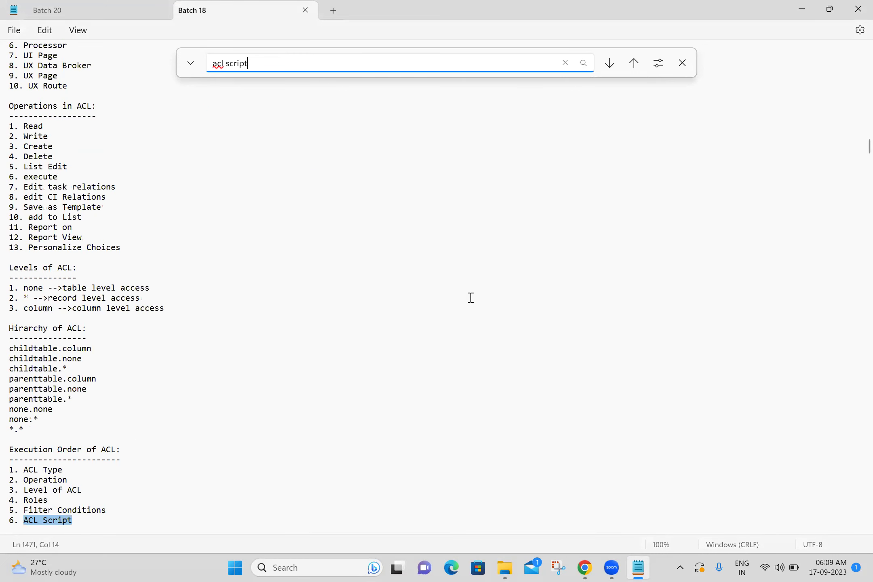
{"action": "key", "text": "Return"}
{"action": "left_click", "coordinate": [328, 434]}
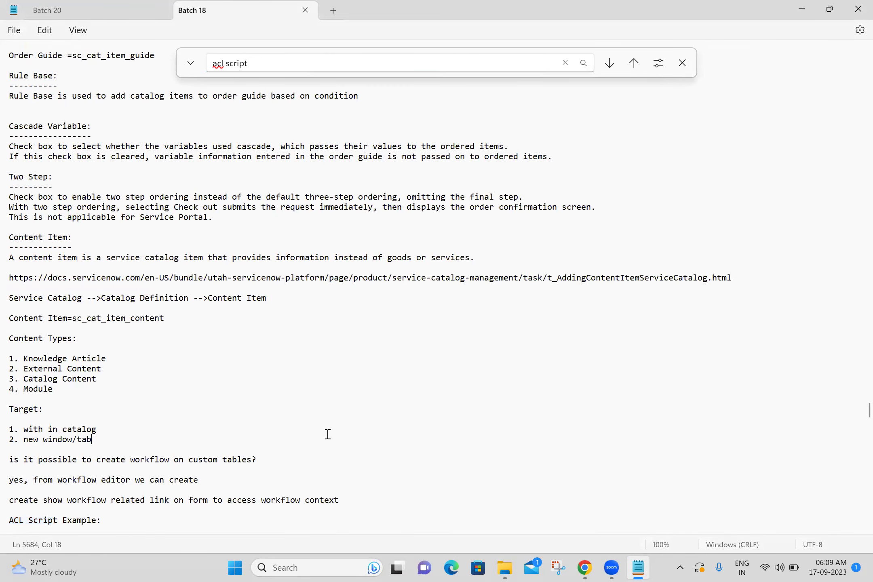
Examine the ACL Script Example in the Batch 18 notes, highlighting its heading
{"action": "key", "text": "Down"}
{"action": "key", "text": "Down"}
{"action": "key", "text": "Down"}
{"action": "key", "text": "Down"}
{"action": "key", "text": "Down"}
{"action": "key", "text": "Down"}
{"action": "key", "text": "Down"}
{"action": "key", "text": "Down"}
{"action": "key", "text": "Down"}
{"action": "key", "text": "Down"}
{"action": "key", "text": "Down"}
{"action": "key", "text": "Down"}
{"action": "key", "text": "Down"}
{"action": "key", "text": "Down"}
{"action": "key", "text": "Down"}
{"action": "key", "text": "Down"}
{"action": "key", "text": "Down"}
{"action": "key", "text": "Down"}
{"action": "key", "text": "Down"}
{"action": "key", "text": "Down"}
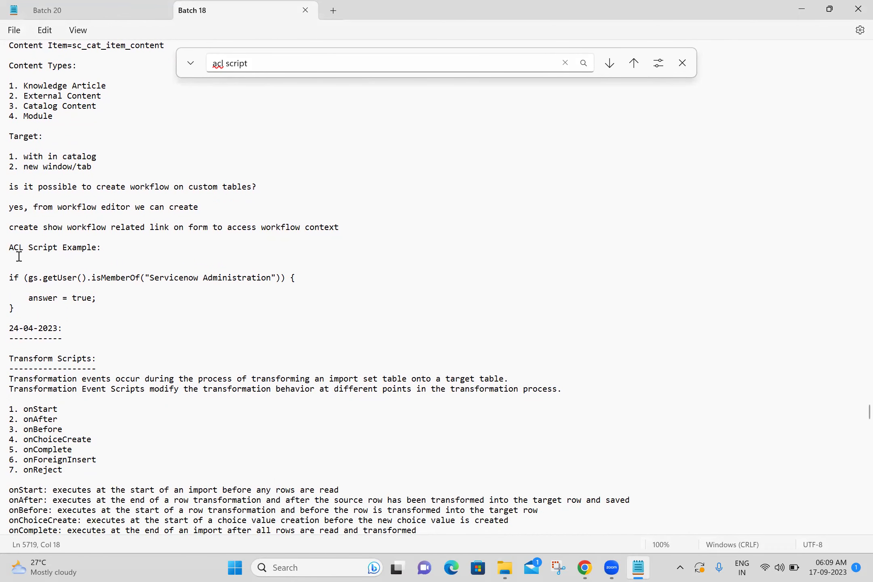
{"action": "left_click_drag", "start_coordinate": [9, 248], "coordinate": [123, 252]}
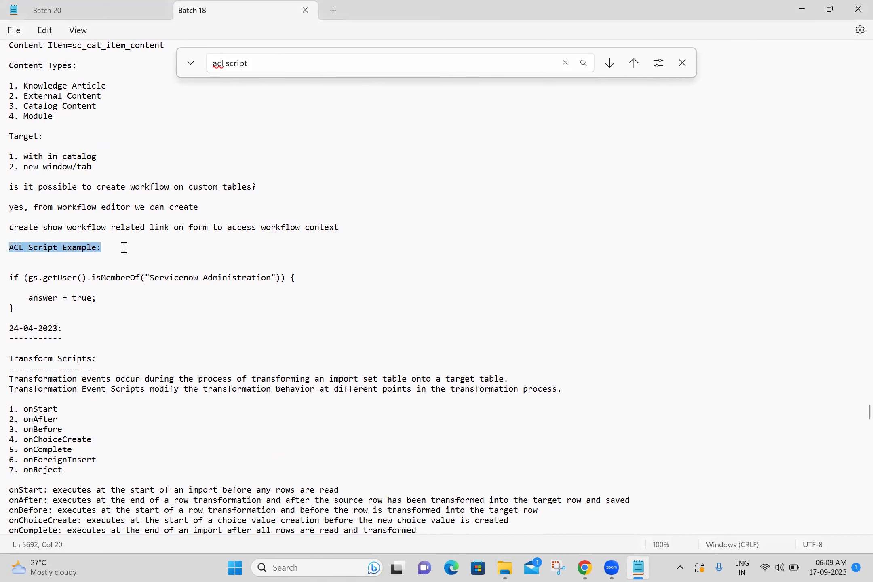
{"action": "left_click", "coordinate": [123, 248]}
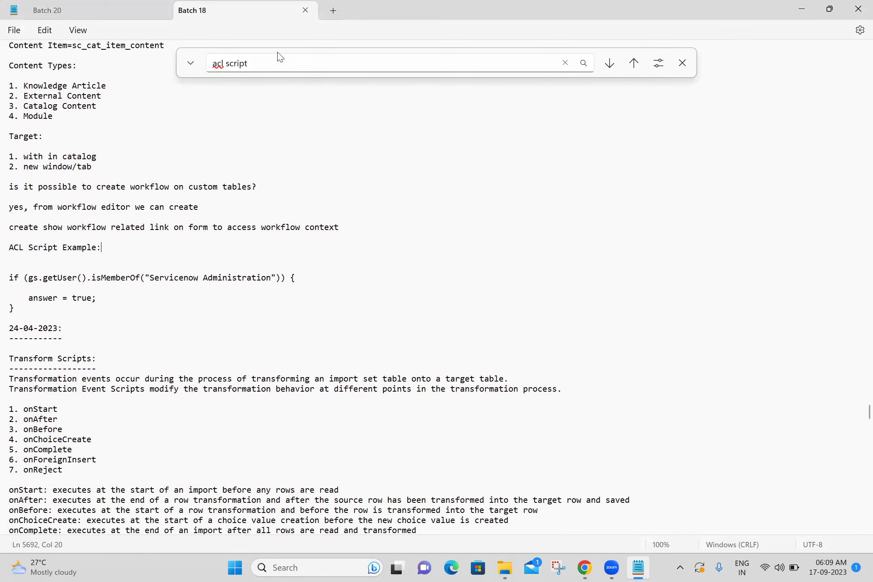
Switch to the Batch 20 notes and search for "acl", advancing through the matches to the 16-08-2023 ACL section
{"action": "left_click", "coordinate": [66, 12]}
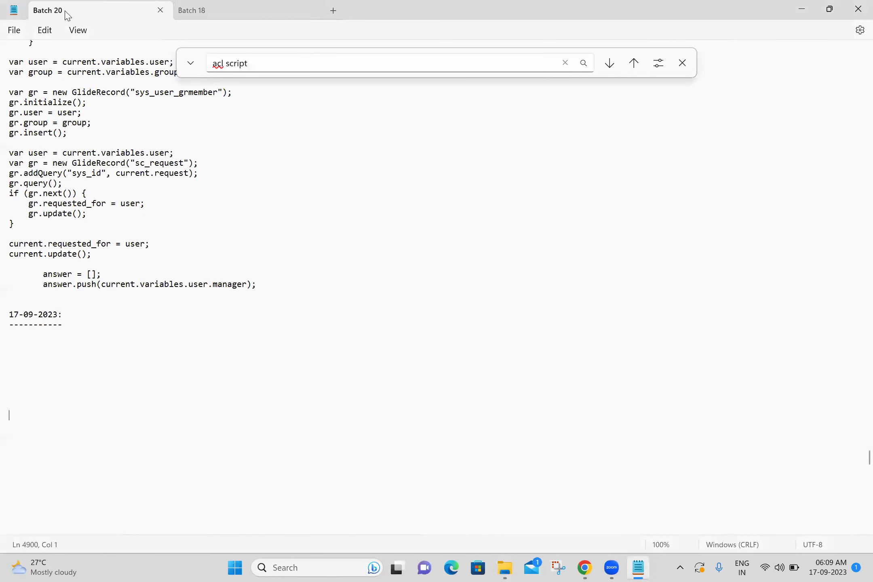
{"action": "left_click", "coordinate": [680, 63]}
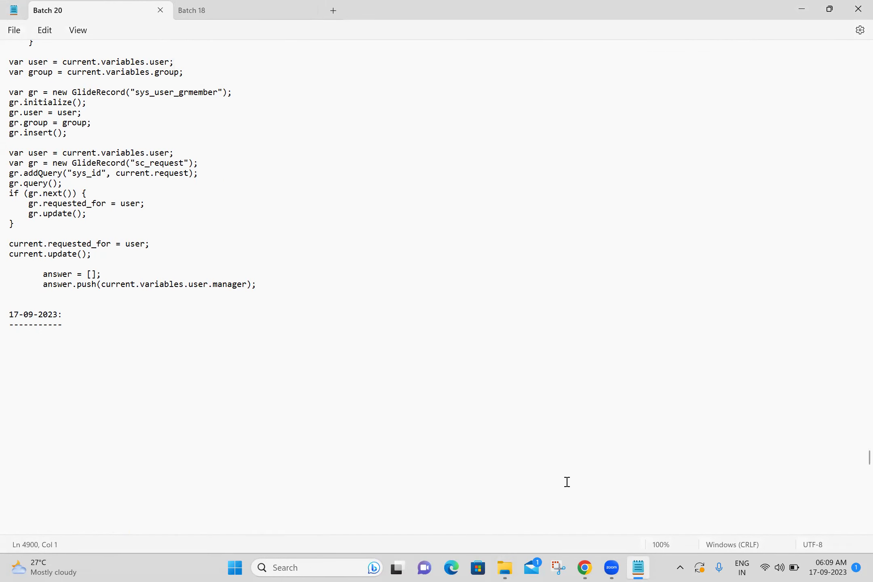
{"action": "key", "text": "ctrl+f"}
{"action": "type", "text": "a"}
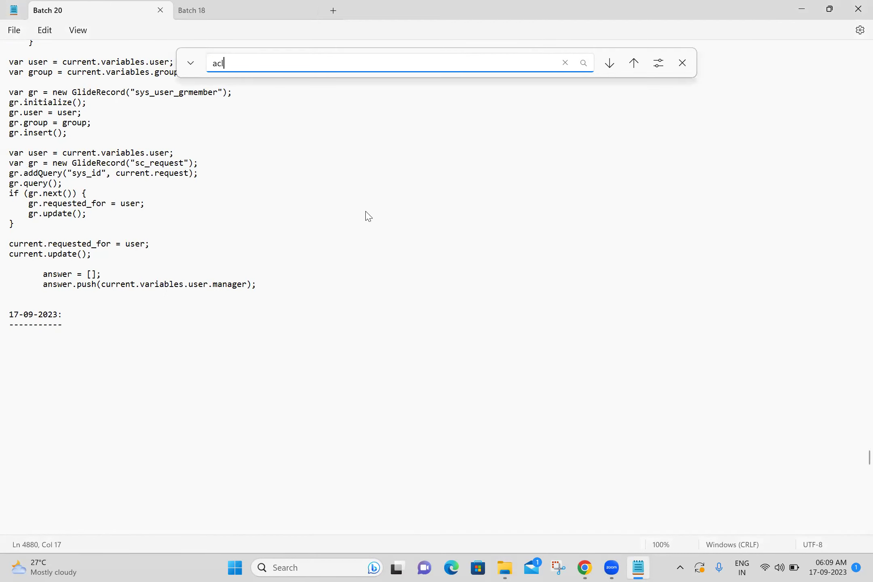
{"action": "type", "text": "cl"}
{"action": "key", "text": "Return"}
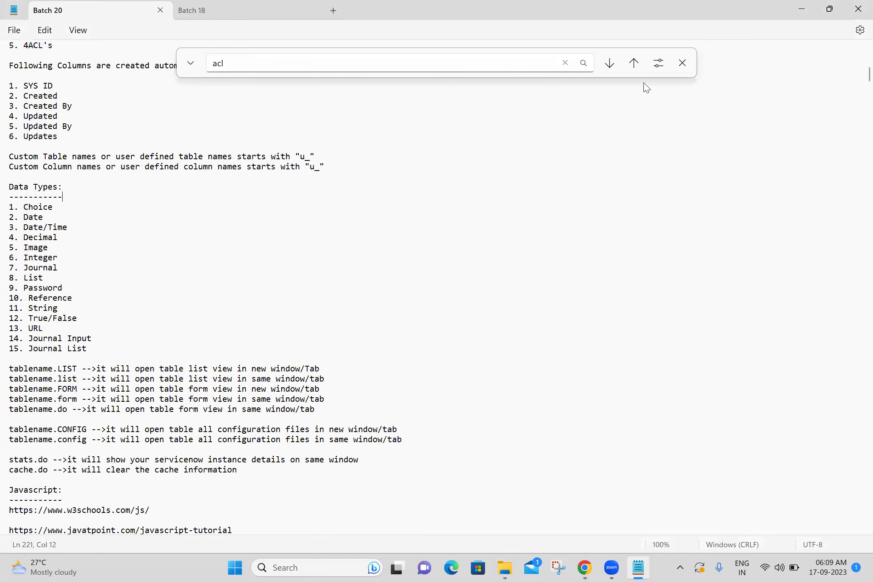
{"action": "left_click", "coordinate": [607, 62]}
{"action": "left_click", "coordinate": [606, 64]}
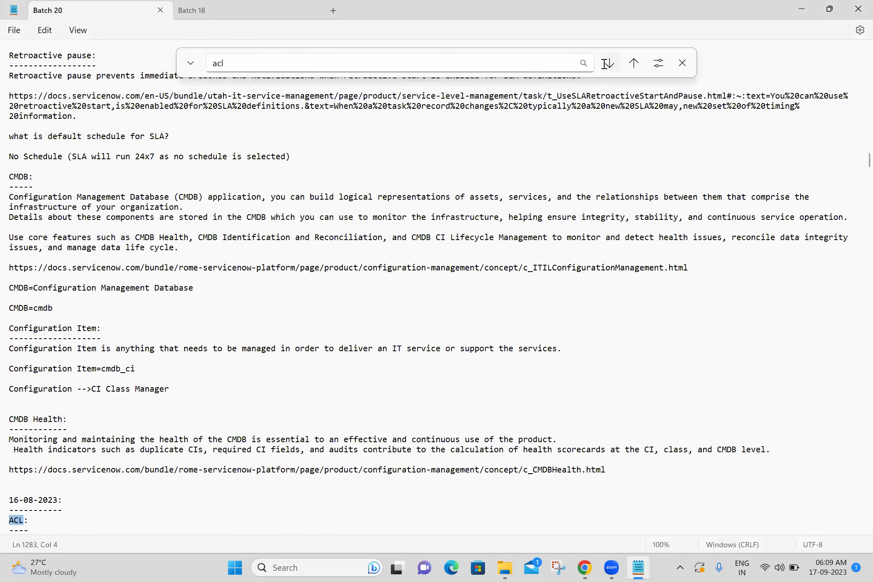
{"action": "left_click", "coordinate": [606, 64]}
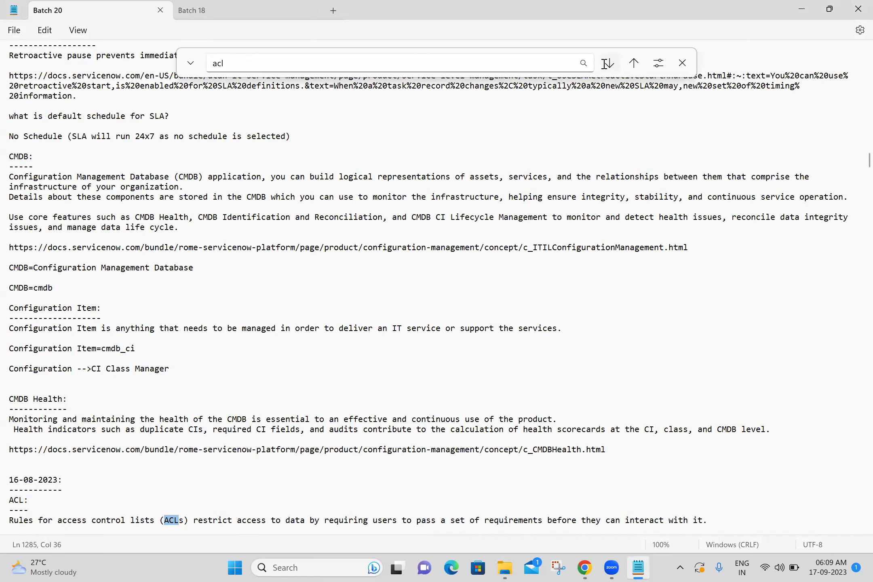
{"action": "left_click", "coordinate": [606, 63]}
Read through the Batch 20 ACL notes down to the numbered table list after example 13, highlighting its first entry, Ramesh IT
{"action": "left_click", "coordinate": [277, 383]}
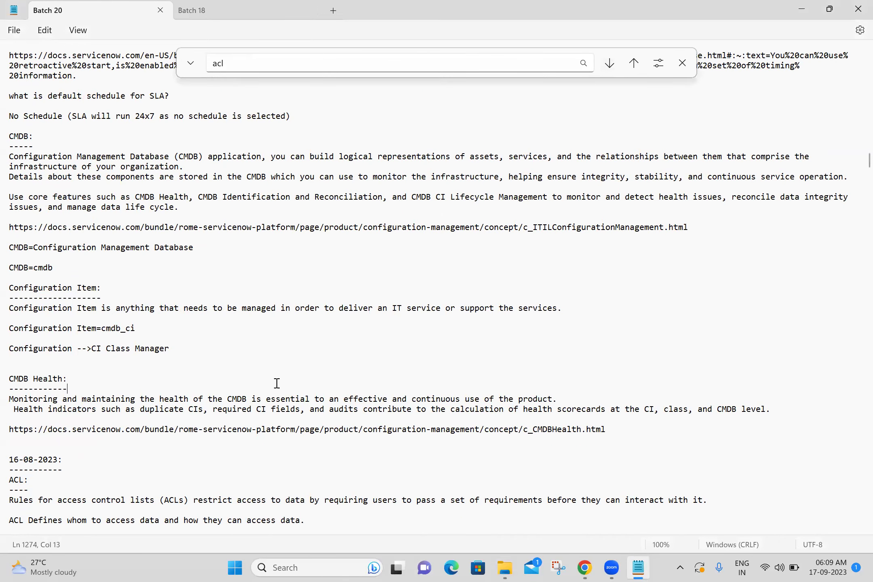
{"action": "key", "text": "Down"}
{"action": "key", "text": "Down"}
{"action": "key", "text": "Down"}
{"action": "key", "text": "Down"}
{"action": "key", "text": "Down"}
{"action": "key", "text": "Down"}
{"action": "key", "text": "Down"}
{"action": "key", "text": "Down"}
{"action": "key", "text": "Down"}
{"action": "key", "text": "Down"}
{"action": "key", "text": "Down"}
{"action": "key", "text": "Down"}
{"action": "key", "text": "Down"}
{"action": "key", "text": "Down"}
{"action": "key", "text": "Down"}
{"action": "key", "text": "Down"}
{"action": "key", "text": "Down"}
{"action": "key", "text": "Down"}
{"action": "key", "text": "Down"}
{"action": "key", "text": "Down"}
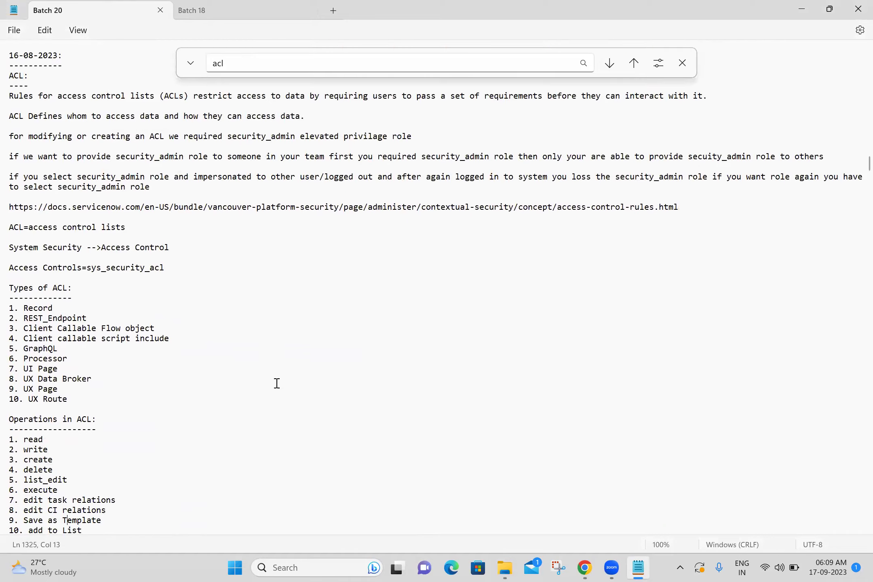
{"action": "key", "text": "Down"}
{"action": "key", "text": "Down"}
{"action": "key", "text": "Down"}
{"action": "key", "text": "Down"}
{"action": "key", "text": "Down"}
{"action": "key", "text": "Down"}
{"action": "key", "text": "Down"}
{"action": "key", "text": "Down"}
{"action": "key", "text": "Down"}
{"action": "key", "text": "Down"}
{"action": "key", "text": "Down"}
{"action": "key", "text": "Down"}
{"action": "key", "text": "Down"}
{"action": "key", "text": "Down"}
{"action": "key", "text": "Down"}
{"action": "key", "text": "Down"}
{"action": "key", "text": "Down"}
{"action": "key", "text": "Down"}
{"action": "key", "text": "Down"}
{"action": "key", "text": "Down"}
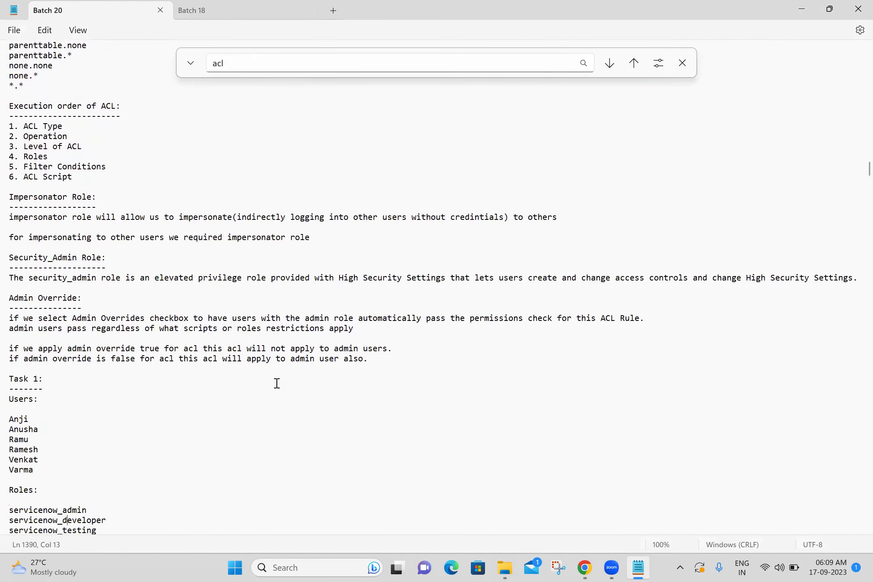
{"action": "key", "text": "Down"}
{"action": "key", "text": "Down"}
{"action": "key", "text": "Down"}
{"action": "key", "text": "Down"}
{"action": "key", "text": "Down"}
{"action": "key", "text": "Down"}
{"action": "key", "text": "Down"}
{"action": "key", "text": "Down"}
{"action": "key", "text": "Down"}
{"action": "key", "text": "Down"}
{"action": "key", "text": "Down"}
{"action": "key", "text": "Down"}
{"action": "key", "text": "Down"}
{"action": "key", "text": "Down"}
{"action": "key", "text": "Down"}
{"action": "key", "text": "Down"}
{"action": "key", "text": "Down"}
{"action": "key", "text": "Down"}
{"action": "key", "text": "Down"}
{"action": "key", "text": "Down"}
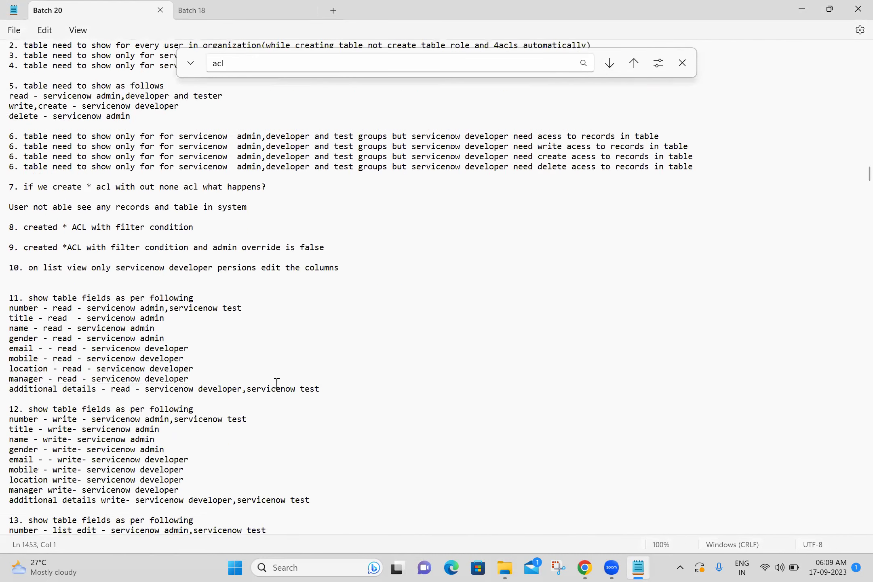
{"action": "key", "text": "Down"}
{"action": "key", "text": "Down"}
{"action": "key", "text": "Down"}
{"action": "key", "text": "Down"}
{"action": "key", "text": "Down"}
{"action": "key", "text": "Down"}
{"action": "key", "text": "Down"}
{"action": "key", "text": "Down"}
{"action": "key", "text": "Down"}
{"action": "key", "text": "Down"}
{"action": "key", "text": "Down"}
{"action": "key", "text": "Down"}
{"action": "key", "text": "Down"}
{"action": "key", "text": "Down"}
{"action": "key", "text": "Down"}
{"action": "key", "text": "Down"}
{"action": "key", "text": "Down"}
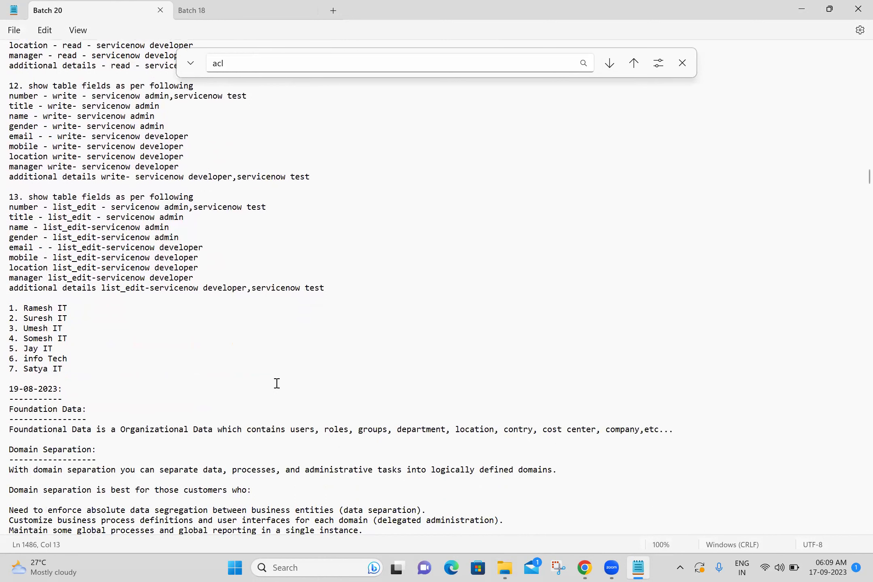
{"action": "left_click_drag", "start_coordinate": [24, 309], "coordinate": [76, 309]}
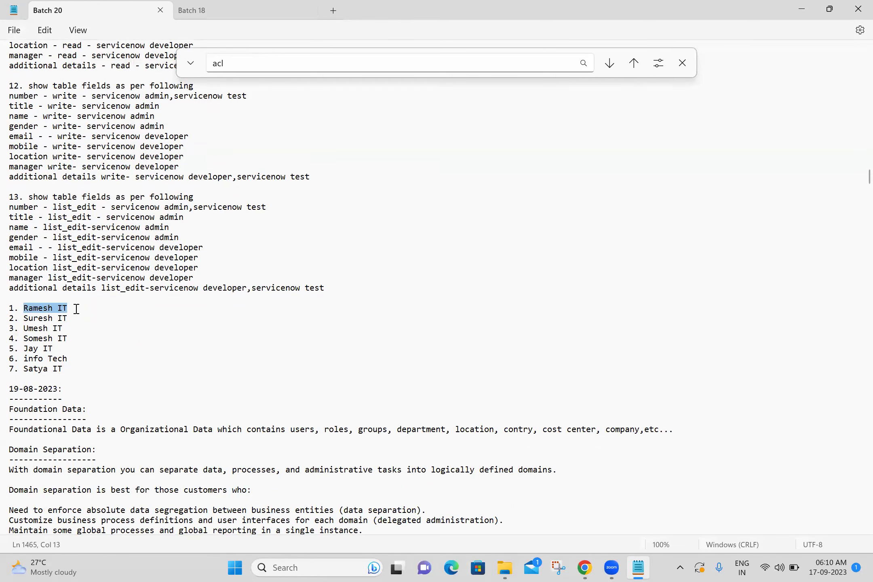
{"action": "left_click", "coordinate": [76, 309]}
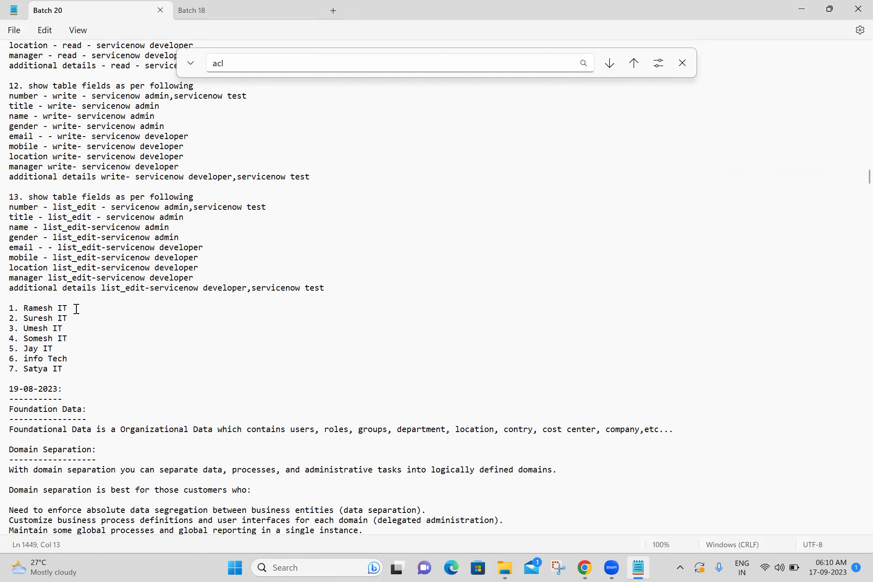
Go back to the ACL Examples list and highlight the first requirement, showing the table to every user in the organization
{"action": "key", "text": "Page_Up"}
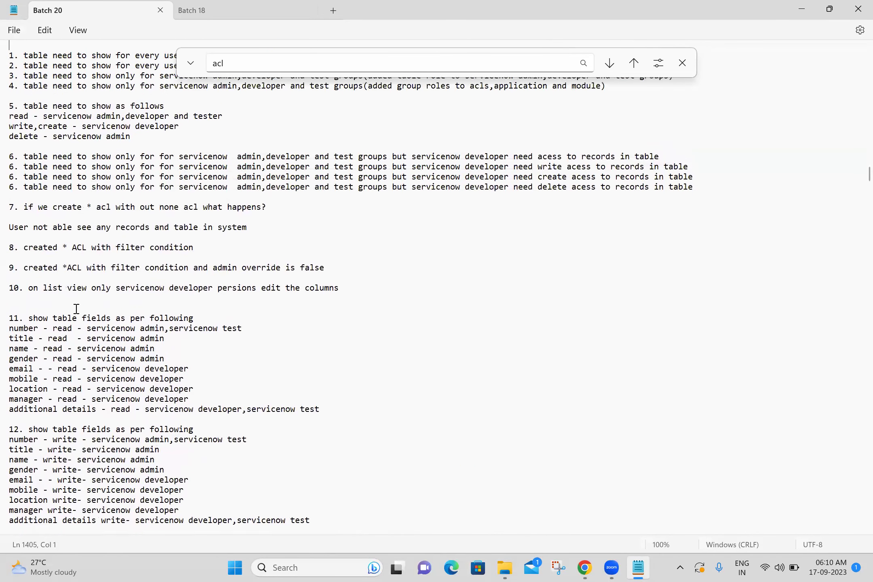
{"action": "key", "text": "Up"}
{"action": "key", "text": "Up"}
{"action": "key", "text": "Up"}
{"action": "key", "text": "Up"}
{"action": "key", "text": "Up"}
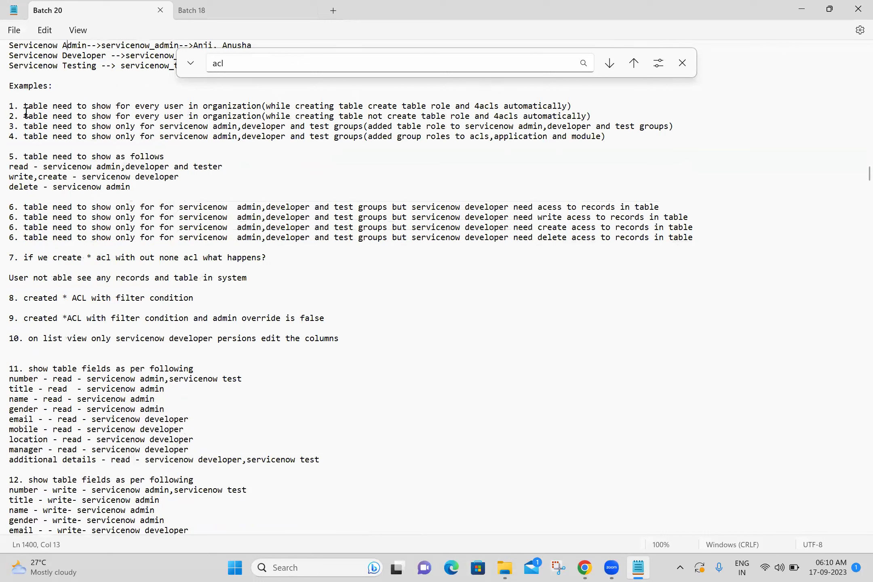
{"action": "left_click_drag", "start_coordinate": [25, 107], "coordinate": [263, 110]}
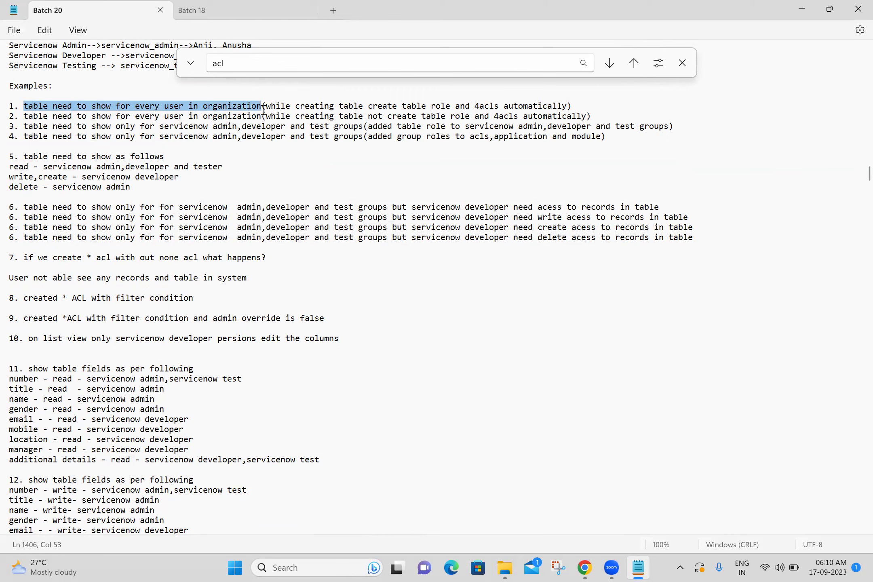
{"action": "left_click", "coordinate": [445, 398]}
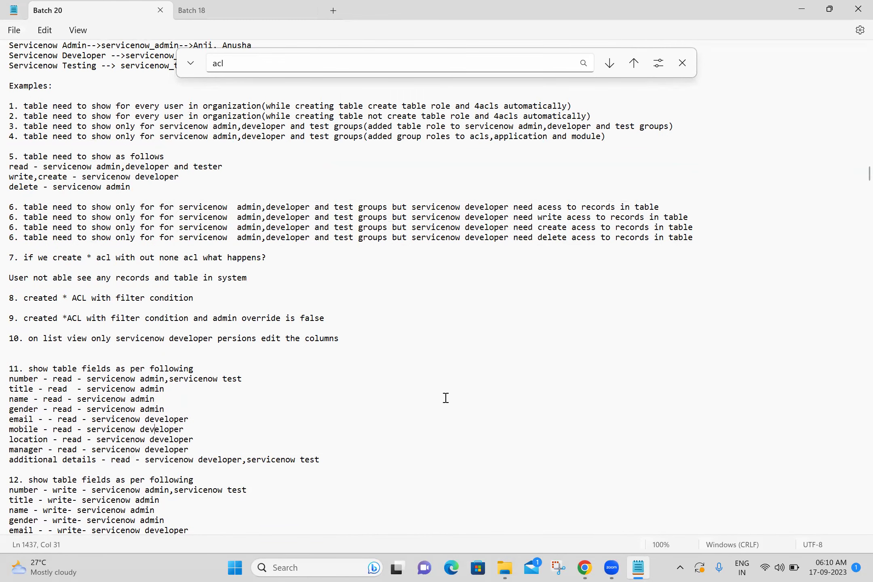
Review examples 11 to 13 and return to the table list below them, highlighting Ramesh IT again
{"action": "key", "text": "Down"}
{"action": "key", "text": "Down"}
{"action": "key", "text": "Down"}
{"action": "key", "text": "Down"}
{"action": "key", "text": "Down"}
{"action": "key", "text": "Down"}
{"action": "key", "text": "Down"}
{"action": "key", "text": "Down"}
{"action": "key", "text": "Down"}
{"action": "key", "text": "Down"}
{"action": "key", "text": "Down"}
{"action": "key", "text": "Down"}
{"action": "key", "text": "Down"}
{"action": "key", "text": "Down"}
{"action": "key", "text": "Down"}
{"action": "key", "text": "Down"}
{"action": "key", "text": "Down"}
{"action": "key", "text": "Down"}
{"action": "key", "text": "Down"}
{"action": "key", "text": "Down"}
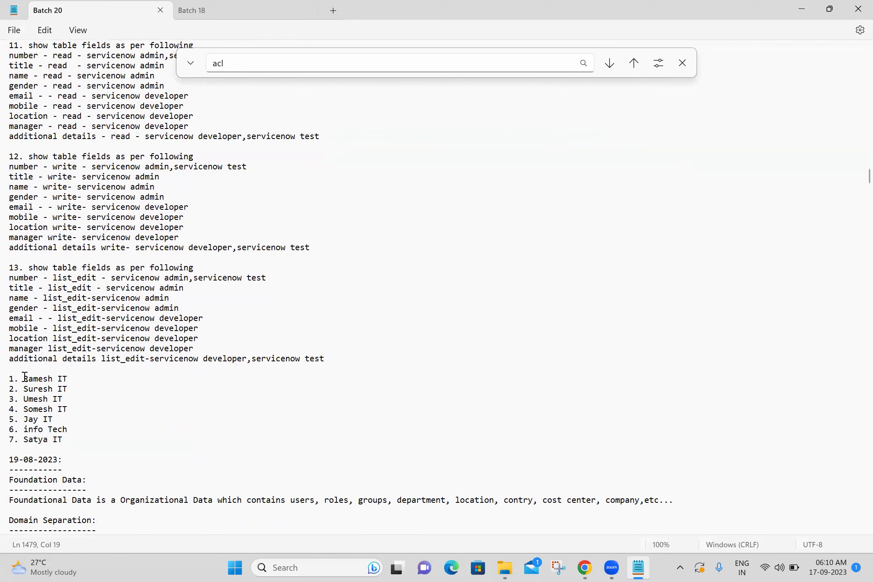
{"action": "left_click_drag", "start_coordinate": [24, 378], "coordinate": [70, 378]}
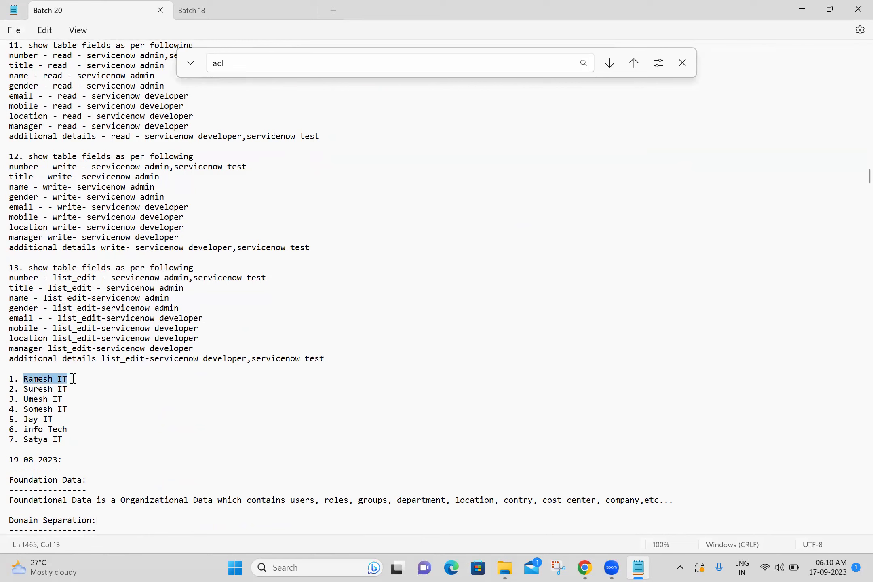
{"action": "left_click", "coordinate": [73, 378]}
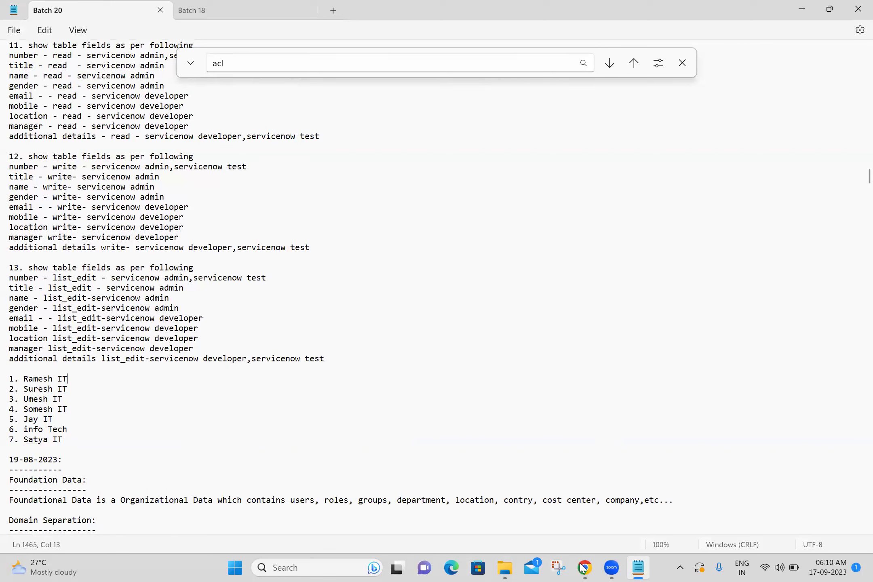
Switch to ServiceNow in Chrome and open the Ramesh ITs list in a new tab by filtering the navigator for "ramesh"
{"action": "key", "text": "alt+Tab"}
{"action": "left_click", "coordinate": [137, 88]}
{"action": "type", "text": "ra"}
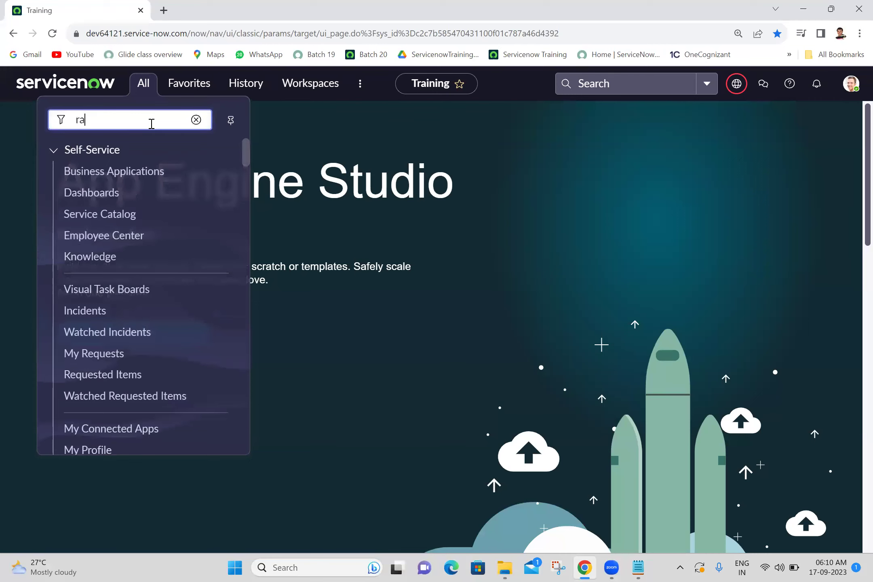
{"action": "type", "text": "mesh"}
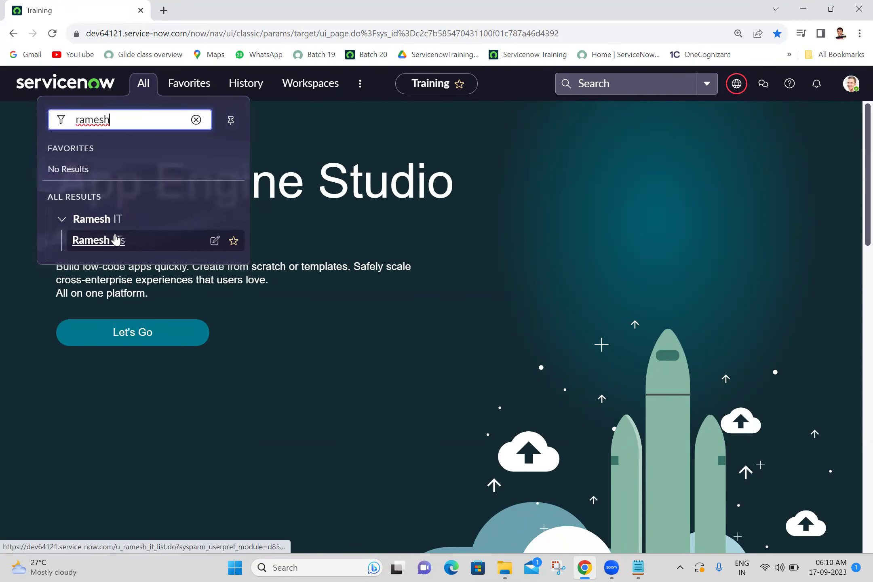
{"action": "middle_click", "coordinate": [116, 239]}
{"action": "left_click", "coordinate": [198, 8]}
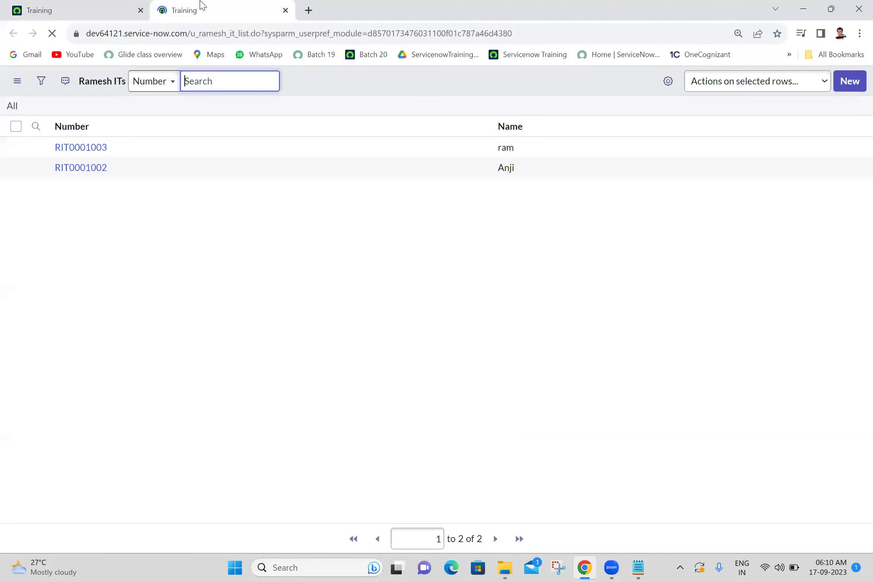
Return to the Training home tab and impersonate the first user listed under recent impersonations
{"action": "left_click", "coordinate": [68, 5]}
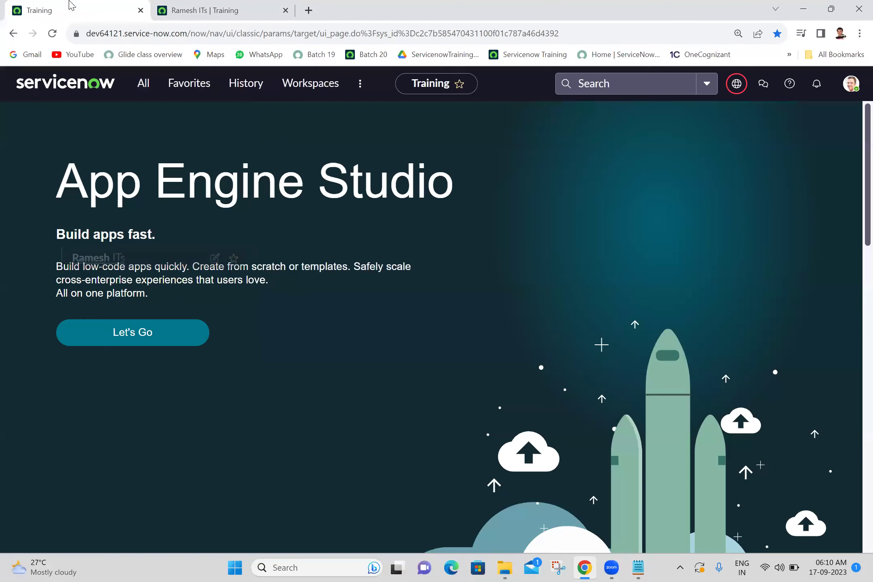
{"action": "left_click", "coordinate": [852, 85]}
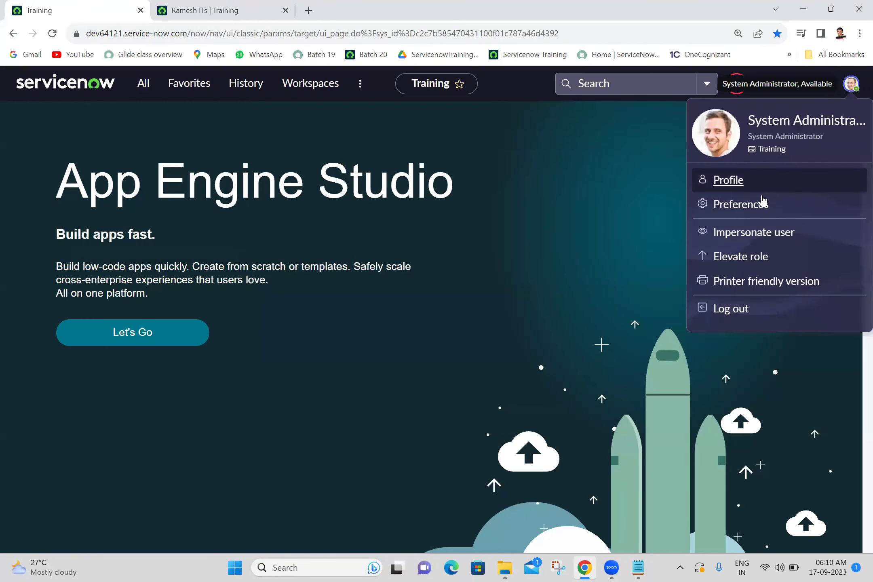
{"action": "left_click", "coordinate": [750, 237]}
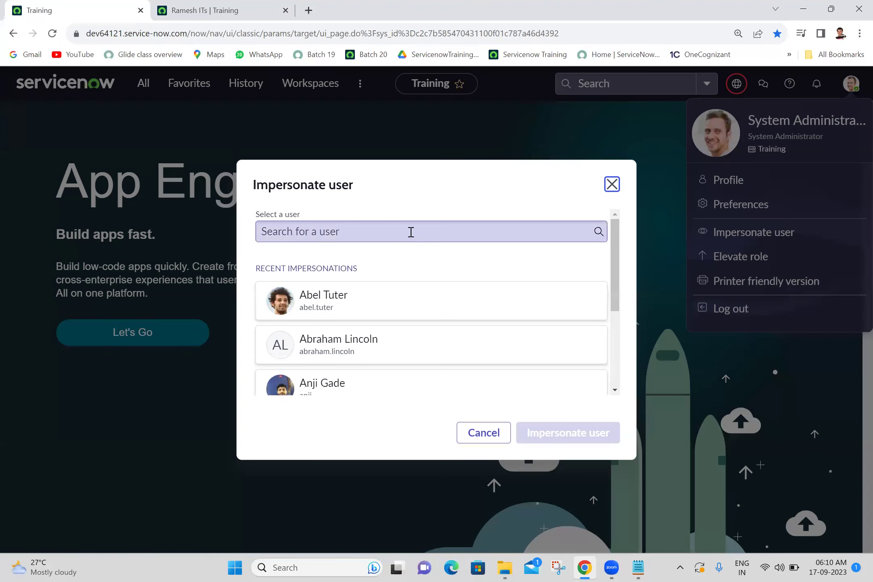
{"action": "left_click", "coordinate": [430, 292]}
{"action": "left_click", "coordinate": [565, 435]}
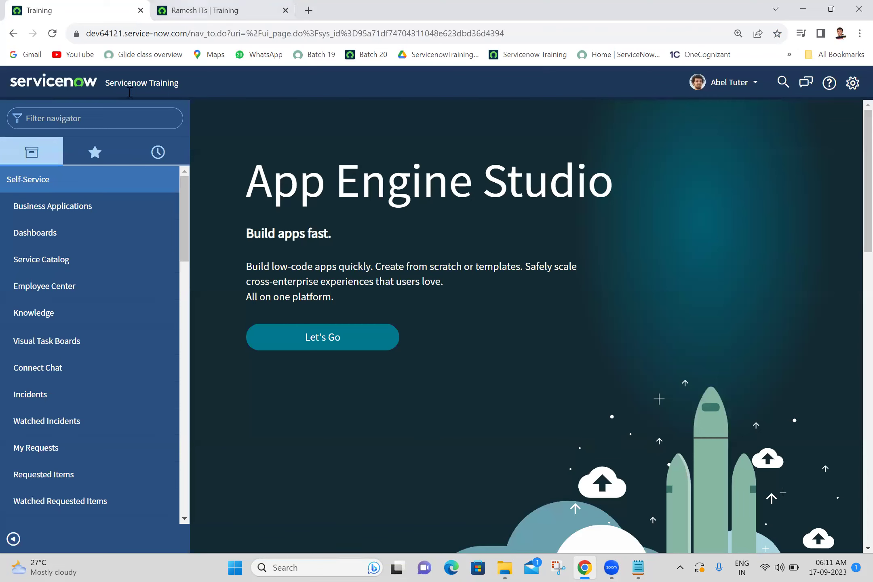
As the impersonated user, find "ramesh it" in the navigator, view the Ramesh ITs list in a new tab, and close that tab
{"action": "left_click", "coordinate": [100, 121]}
{"action": "type", "text": "ramesh it"}
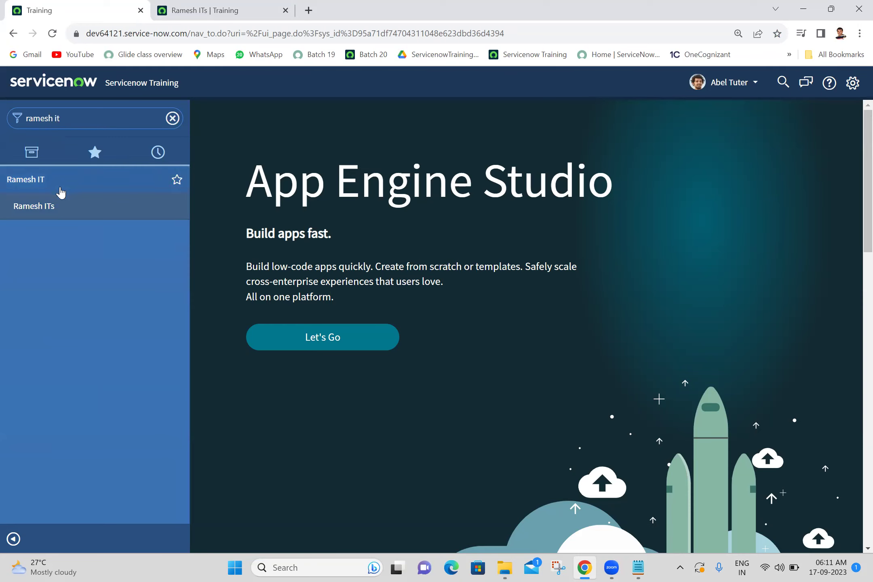
{"action": "middle_click", "coordinate": [74, 201]}
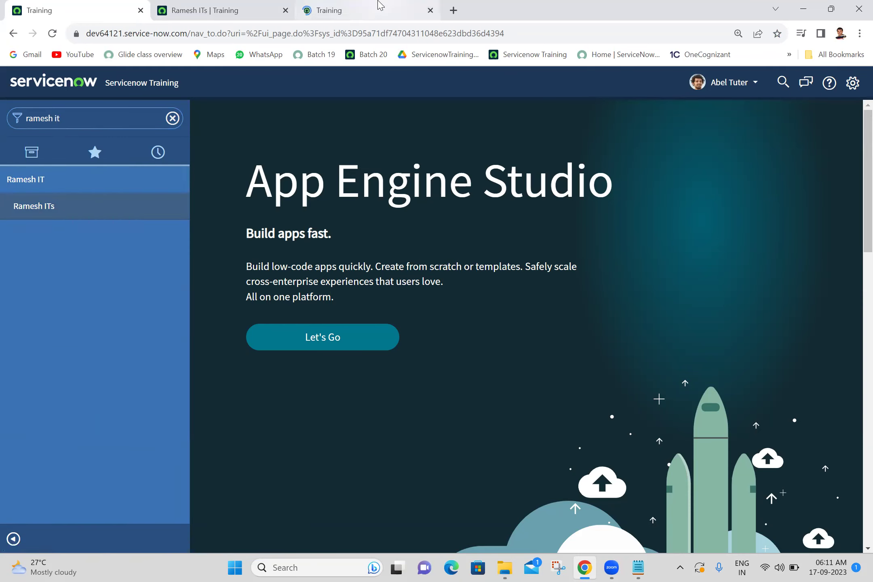
{"action": "left_click", "coordinate": [396, 10]}
{"action": "left_click", "coordinate": [430, 10]}
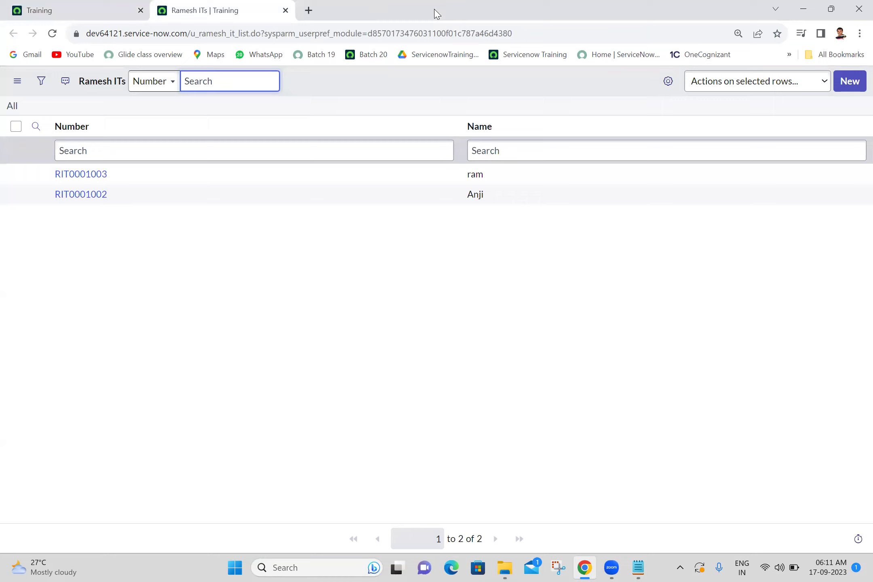
{"action": "left_click", "coordinate": [109, 6]}
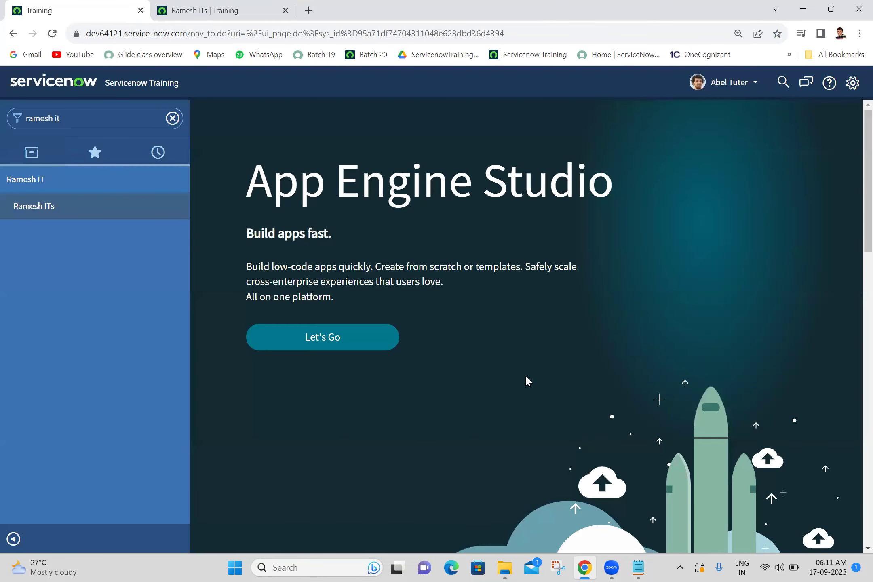
{"action": "left_click", "coordinate": [506, 566]}
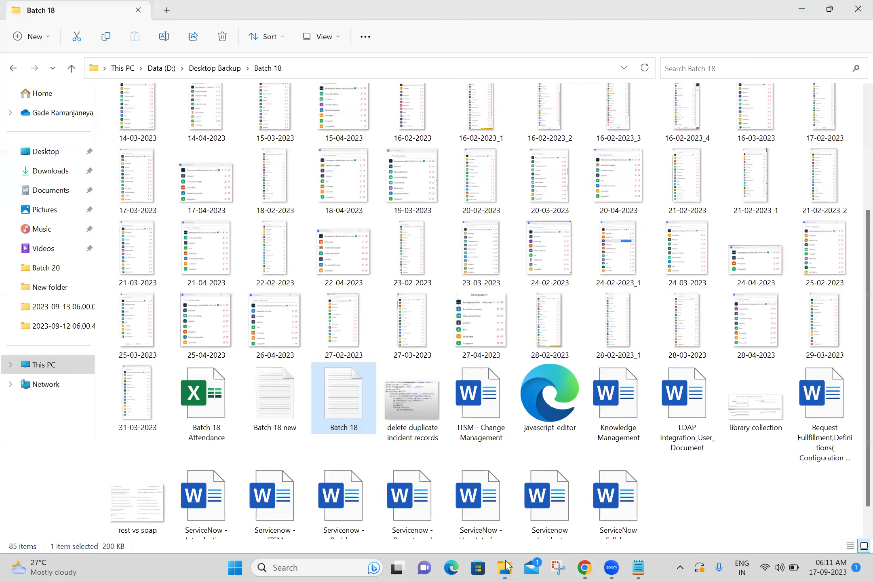
{"action": "left_click", "coordinate": [558, 568]}
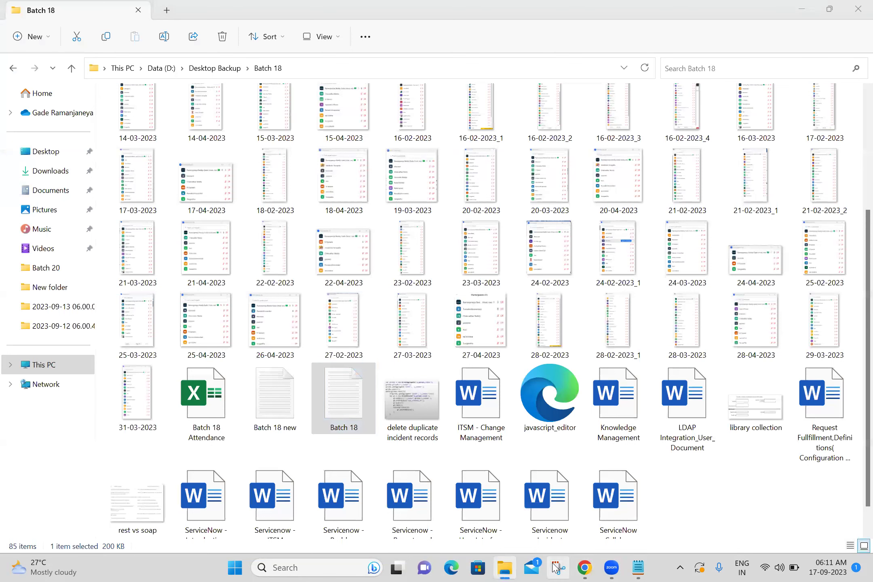
{"action": "left_click", "coordinate": [585, 567]}
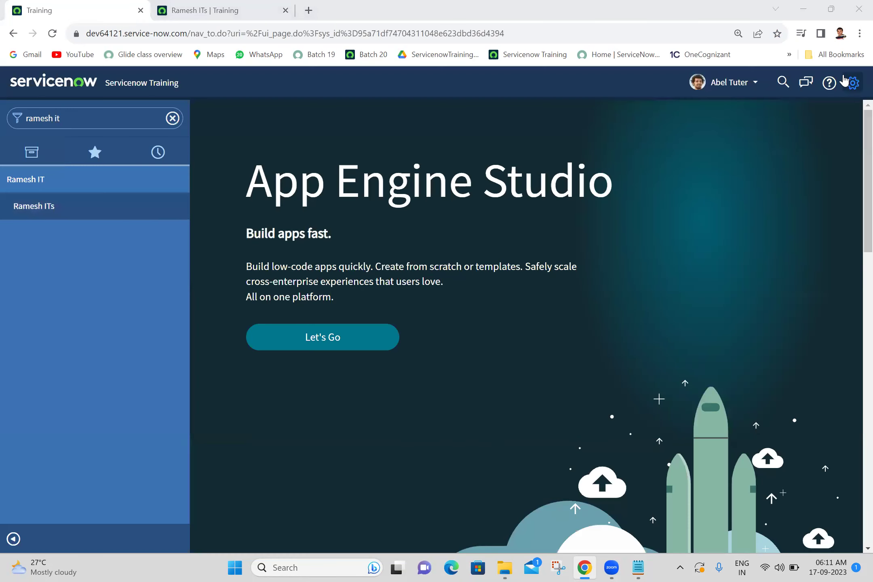
End the impersonation and search the administrator's navigator for "acl"
{"action": "left_click", "coordinate": [721, 85]}
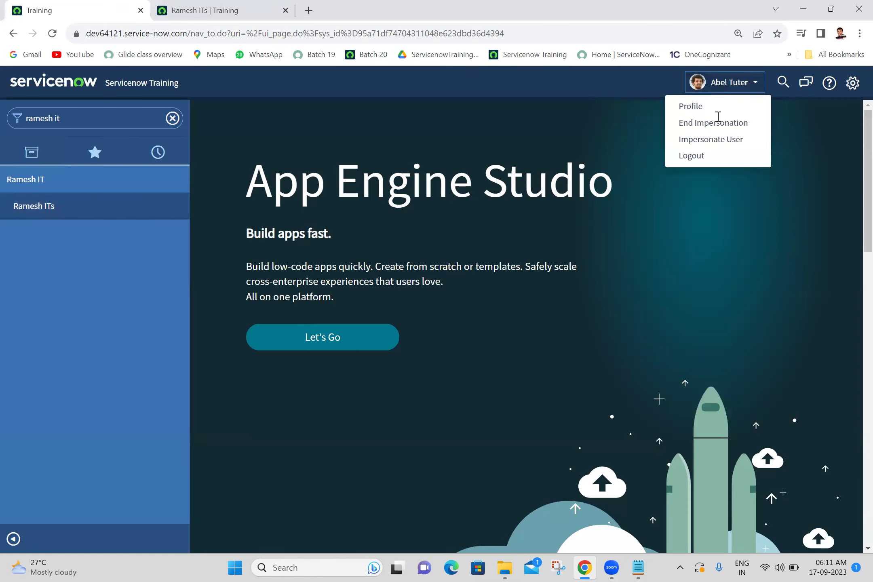
{"action": "left_click", "coordinate": [717, 130]}
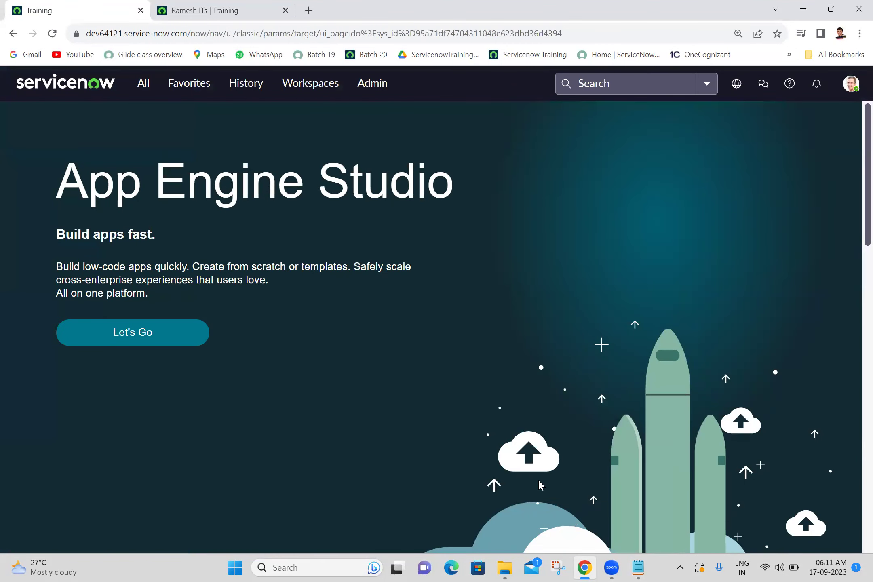
{"action": "left_click", "coordinate": [139, 84]}
{"action": "type", "text": "acl"}
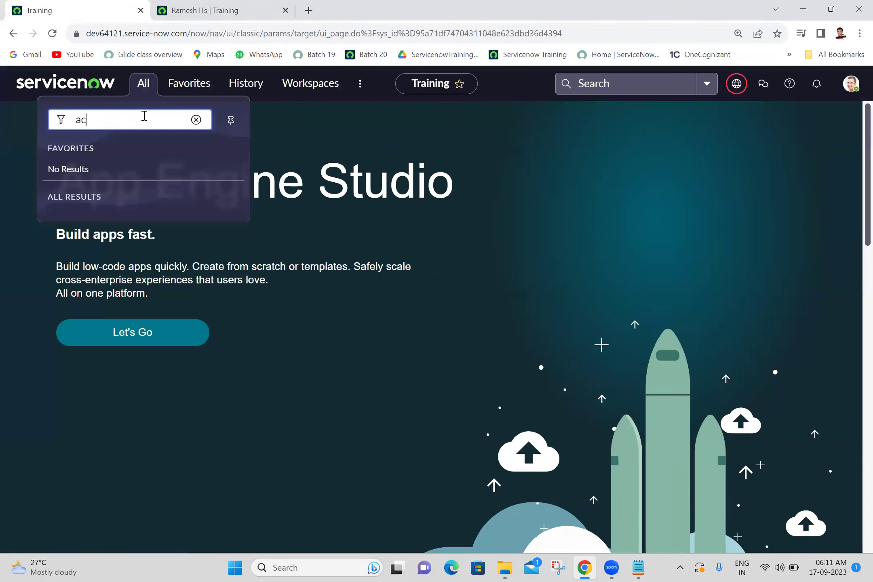
{"action": "left_click_drag", "start_coordinate": [245, 261], "coordinate": [227, 370]}
Close the Batch 18 folder window in File Explorer and return to the ServiceNow home page
{"action": "key", "text": "alt+Tab"}
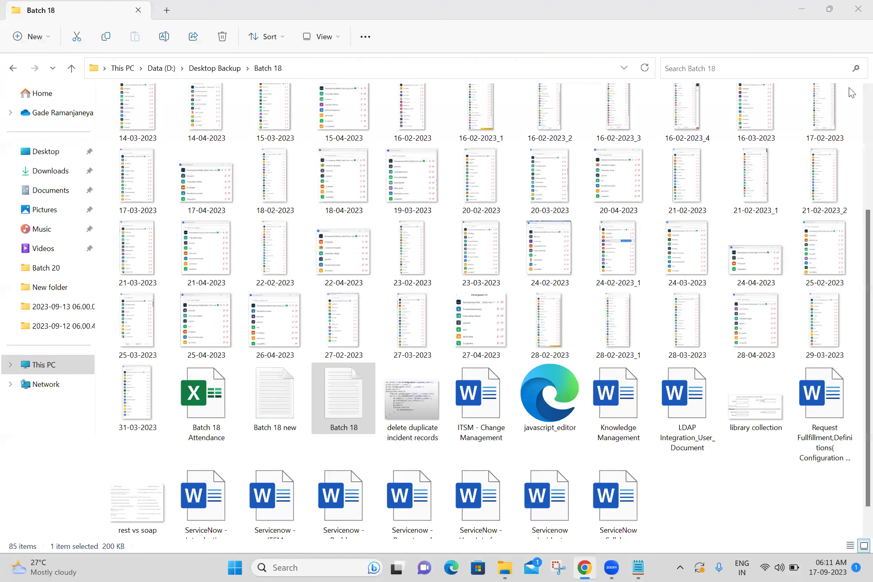
{"action": "scroll", "coordinate": [853, 93], "scroll_direction": "up", "scroll_amount": 3}
{"action": "left_click", "coordinate": [856, 6]}
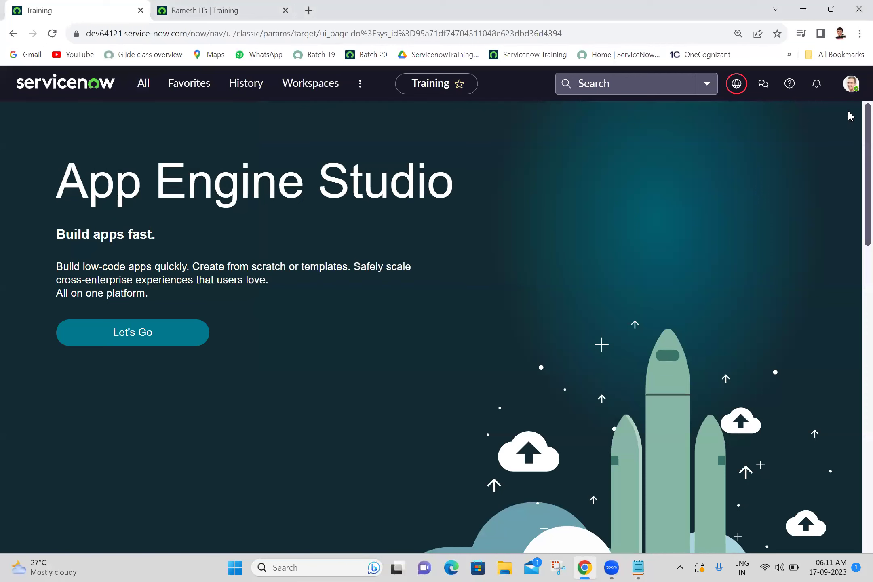
Elevate the administrator's session with the security_admin role
{"action": "left_click", "coordinate": [851, 84]}
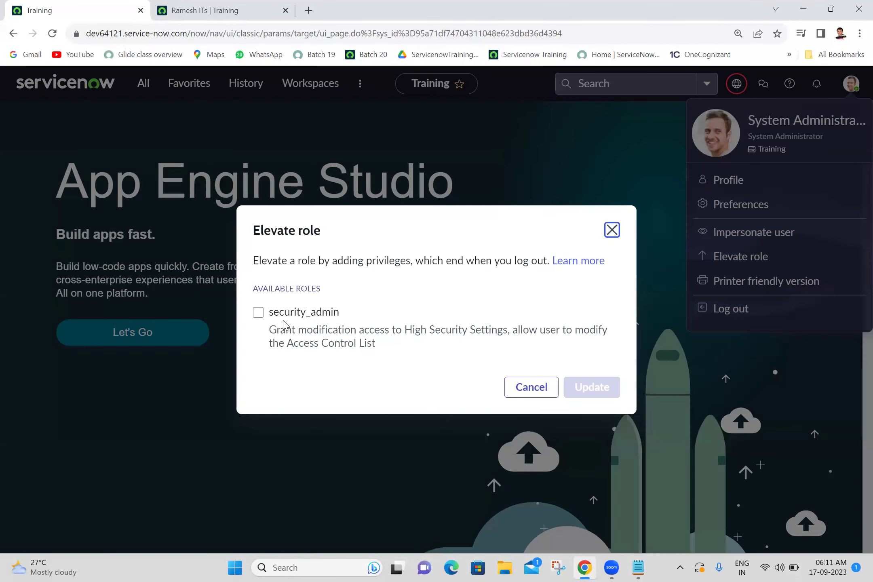
{"action": "left_click", "coordinate": [288, 313]}
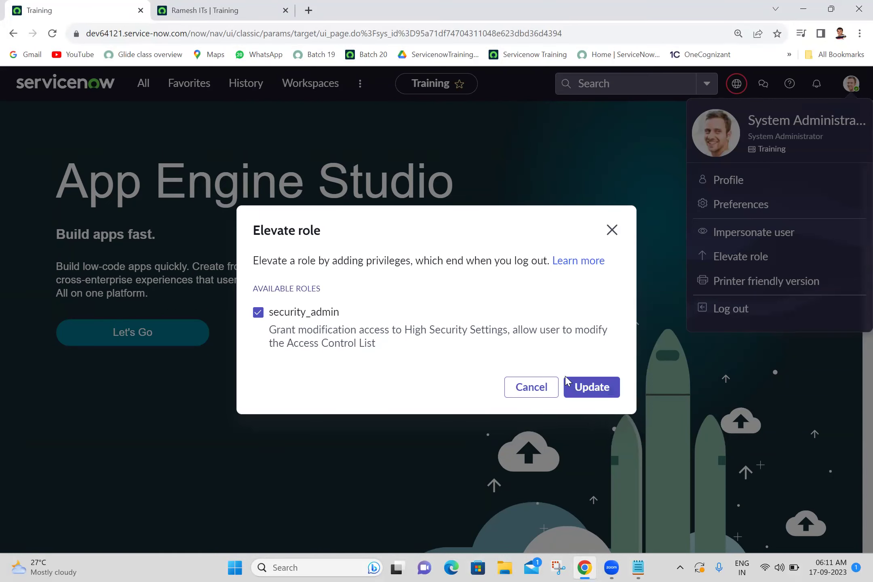
{"action": "left_click", "coordinate": [599, 387]}
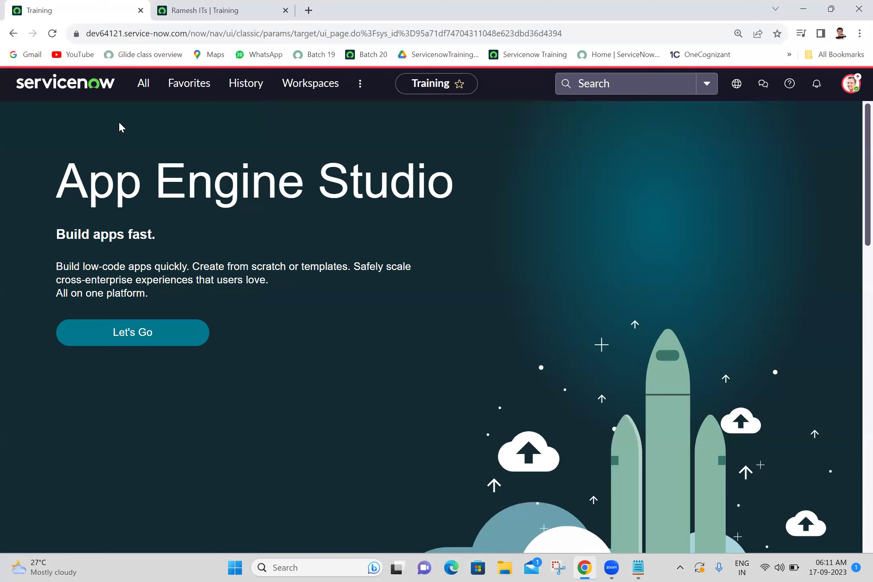
Find "acl" in the navigator and open the Access Control (ACL) list under System Security in a new tab
{"action": "left_click", "coordinate": [142, 90]}
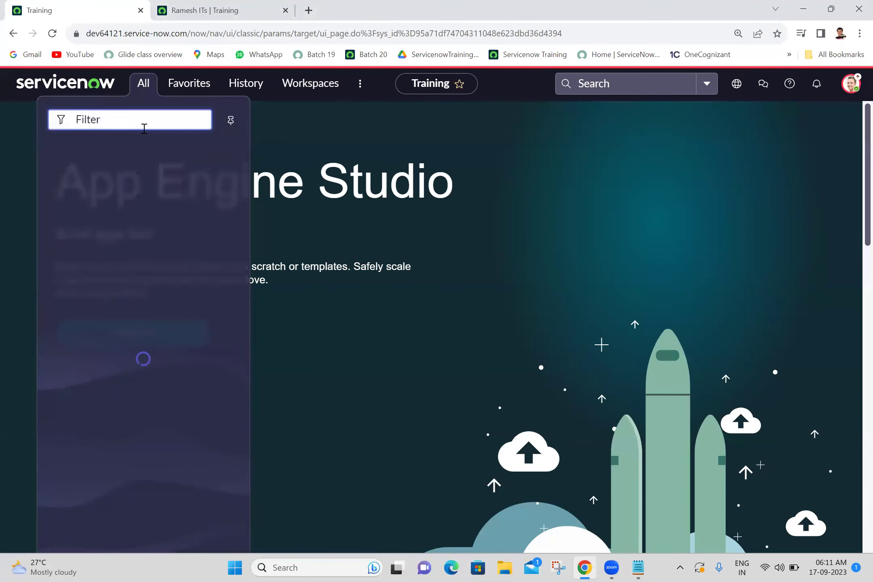
{"action": "type", "text": "acl"}
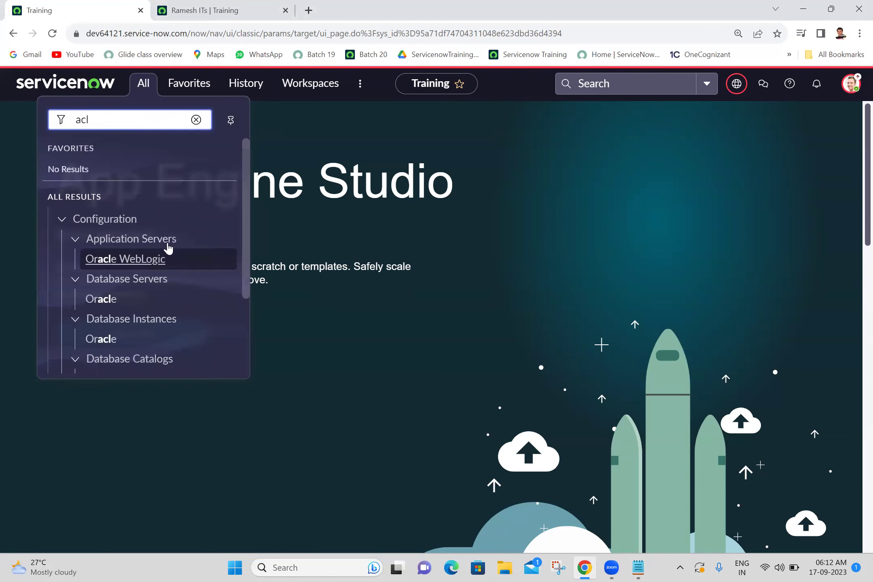
{"action": "left_click_drag", "start_coordinate": [244, 288], "coordinate": [226, 417]}
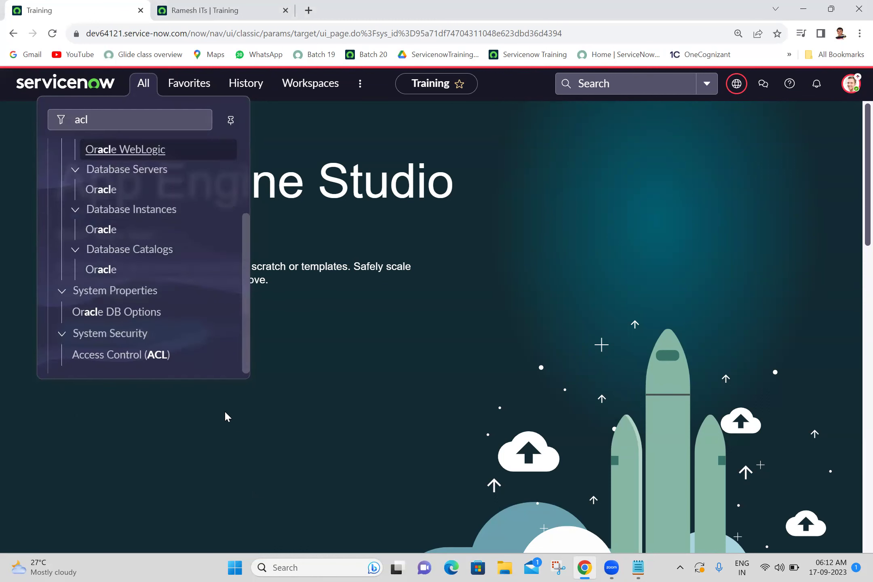
{"action": "middle_click", "coordinate": [144, 360]}
{"action": "left_click", "coordinate": [351, 6]}
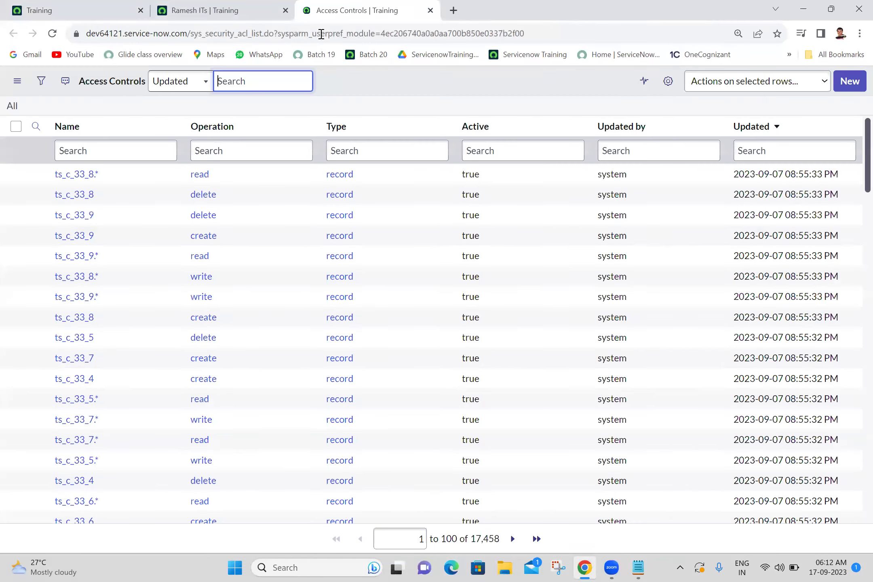
Filter the access controls by names starting with u_ra and open the u_ramesh_it read rule in a new tab
{"action": "left_click", "coordinate": [138, 150]}
{"action": "type", "text": "u_ra"}
{"action": "key", "text": "Return"}
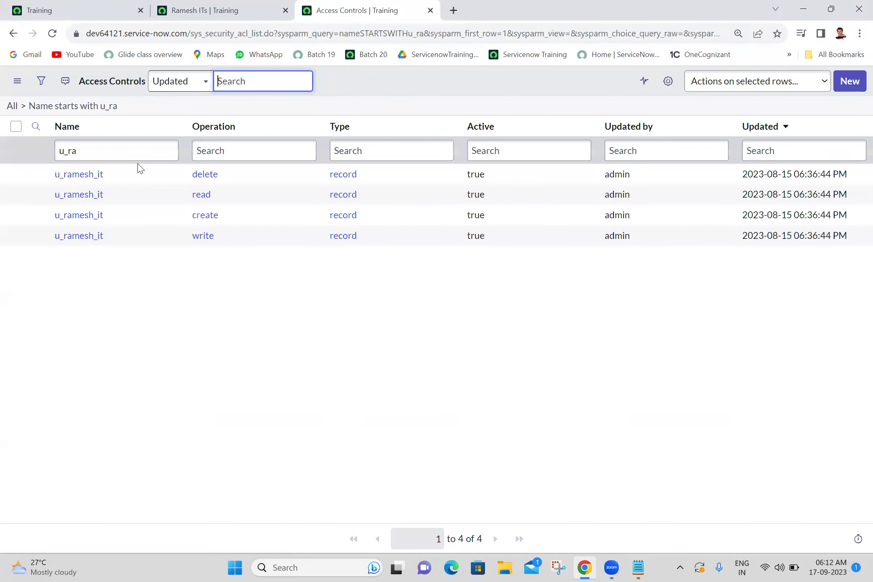
{"action": "middle_click", "coordinate": [82, 198]}
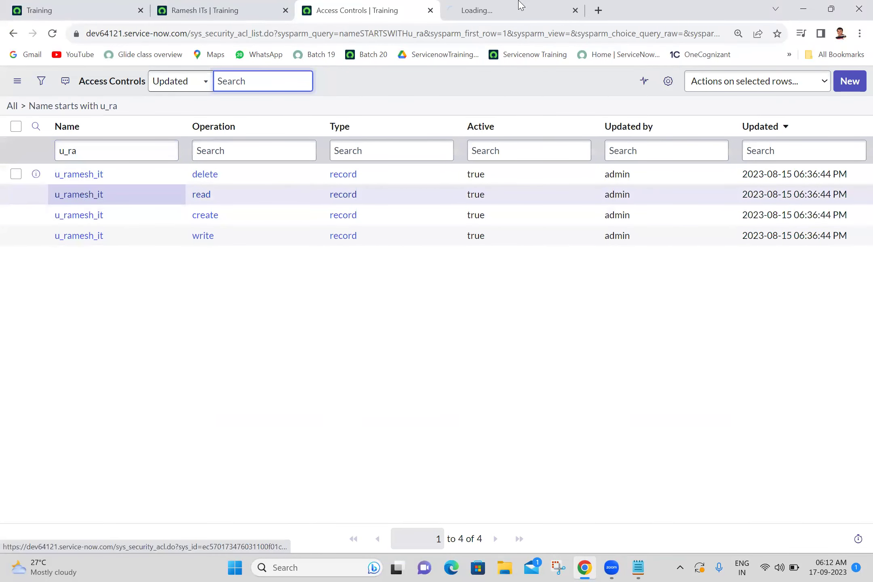
{"action": "left_click", "coordinate": [506, 11]}
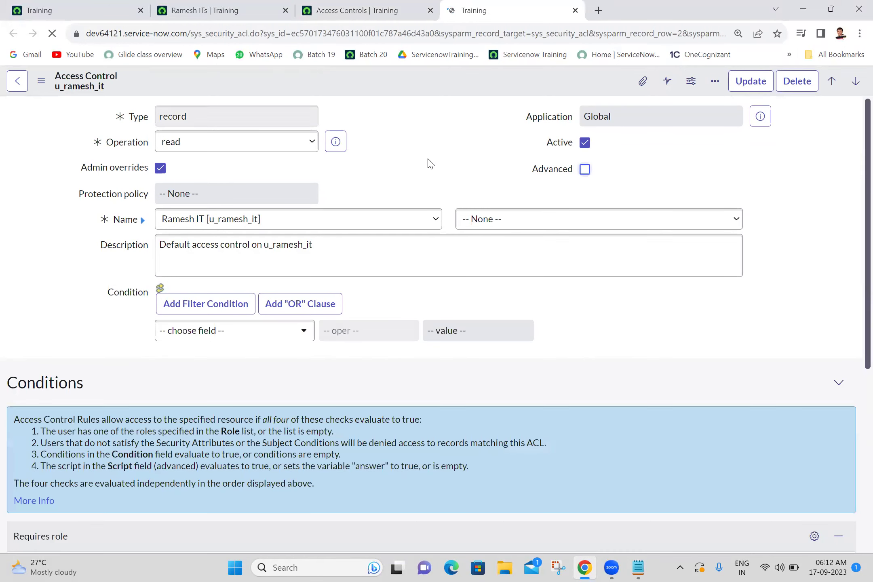
Enable the Advanced option on the u_ramesh_it read rule and bring its script condition into view
{"action": "left_click", "coordinate": [585, 171]}
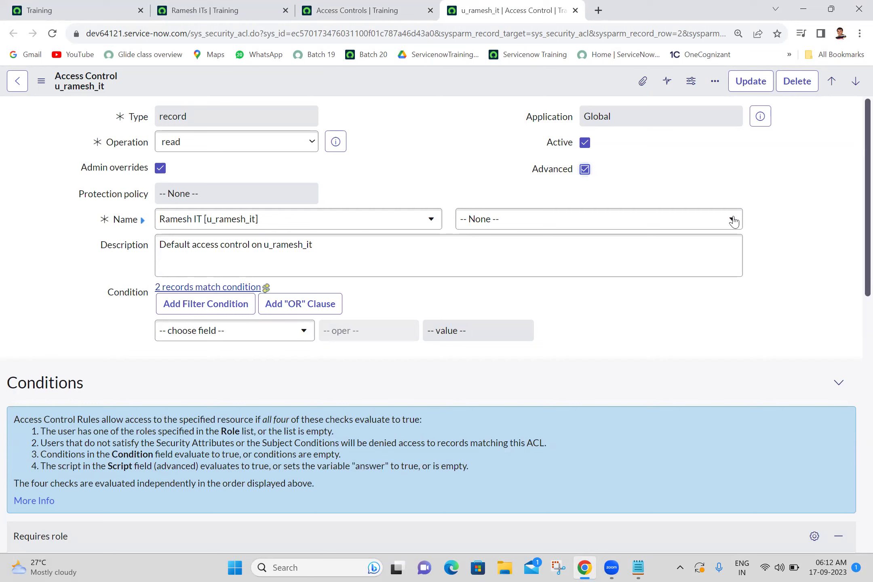
{"action": "scroll", "coordinate": [794, 270], "scroll_direction": "down", "scroll_amount": 1}
{"action": "scroll", "coordinate": [794, 270], "scroll_direction": "down", "scroll_amount": 10}
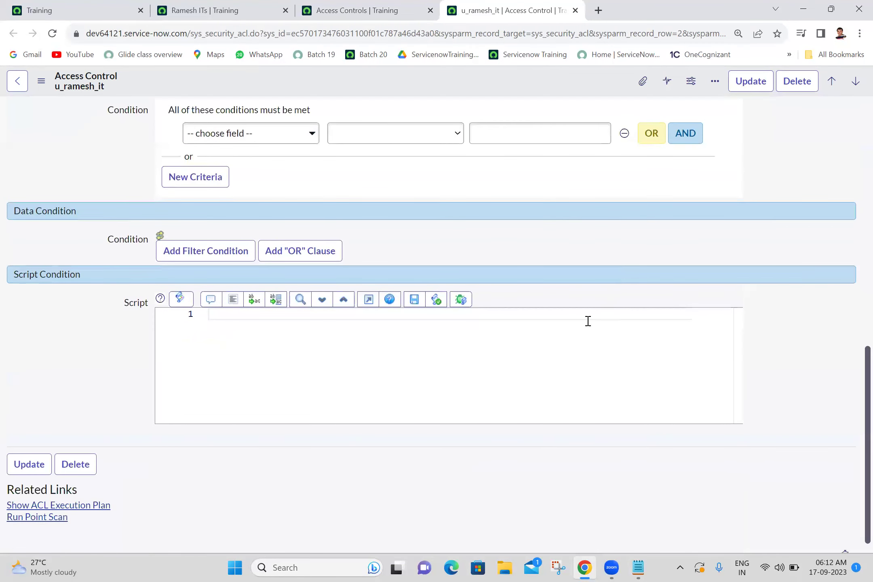
Write gs.getUser().isMemberOf(""); in the script condition, leaving the group name between the quotes empty
{"action": "left_click", "coordinate": [582, 331]}
{"action": "type", "text": "gs.getUser"}
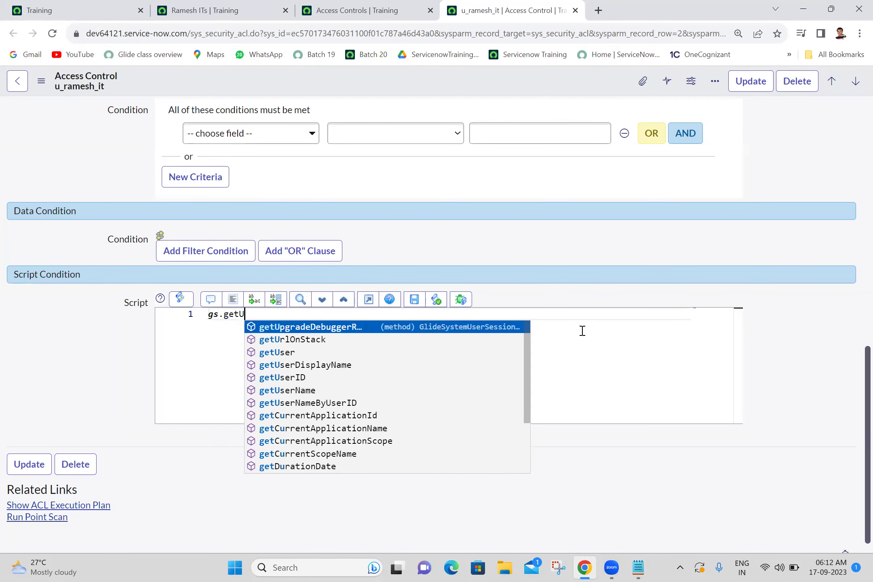
{"action": "key", "text": "Escape"}
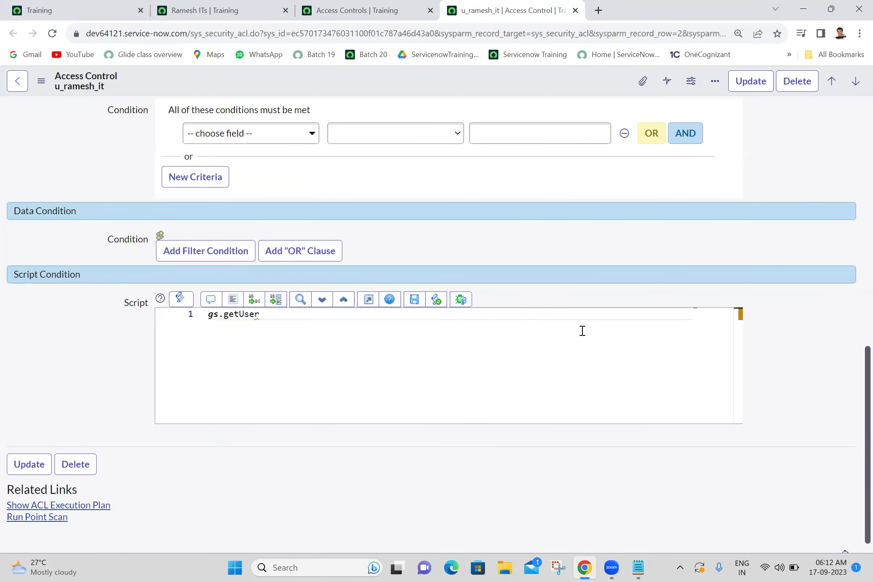
{"action": "type", "text": "().is"}
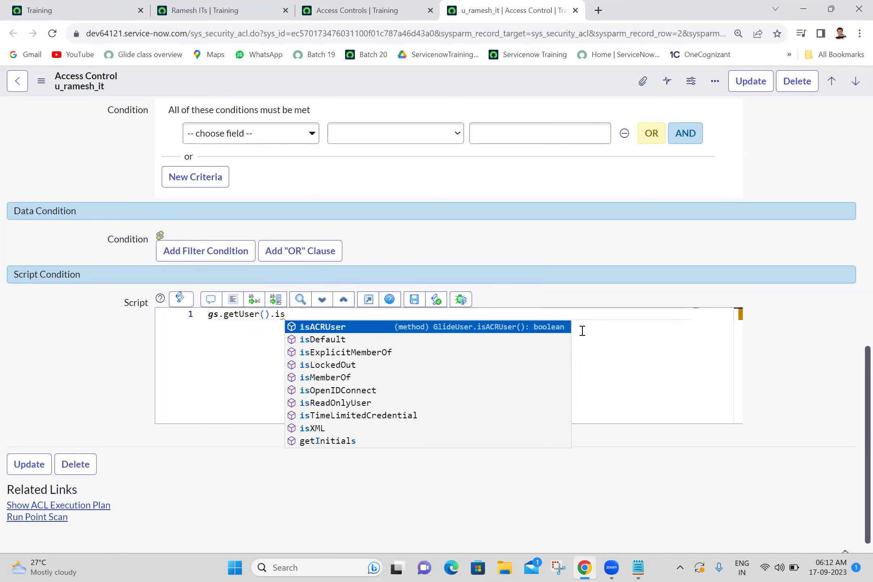
{"action": "key", "text": "Down"}
{"action": "key", "text": "Down"}
{"action": "key", "text": "Down"}
{"action": "key", "text": "Down"}
{"action": "key", "text": "Return"}
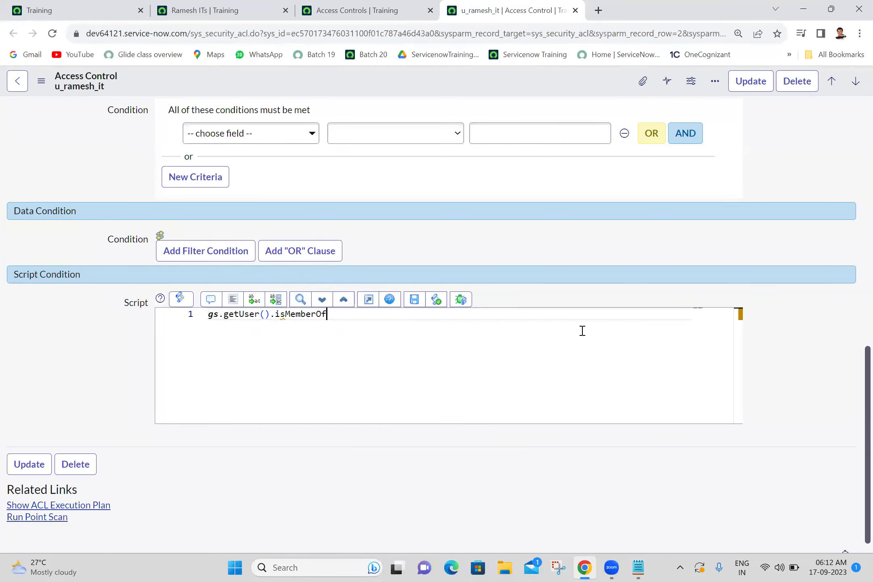
{"action": "type", "text": "("}
{"action": "type", "text": ");"}
{"action": "key", "text": "Left"}
{"action": "key", "text": "Left"}
{"action": "type", "text": "\""}
Open the groups list from the ServiceNow home page's navigator using sys_user_group.LIST
{"action": "left_click", "coordinate": [122, 9]}
{"action": "left_click", "coordinate": [153, 96]}
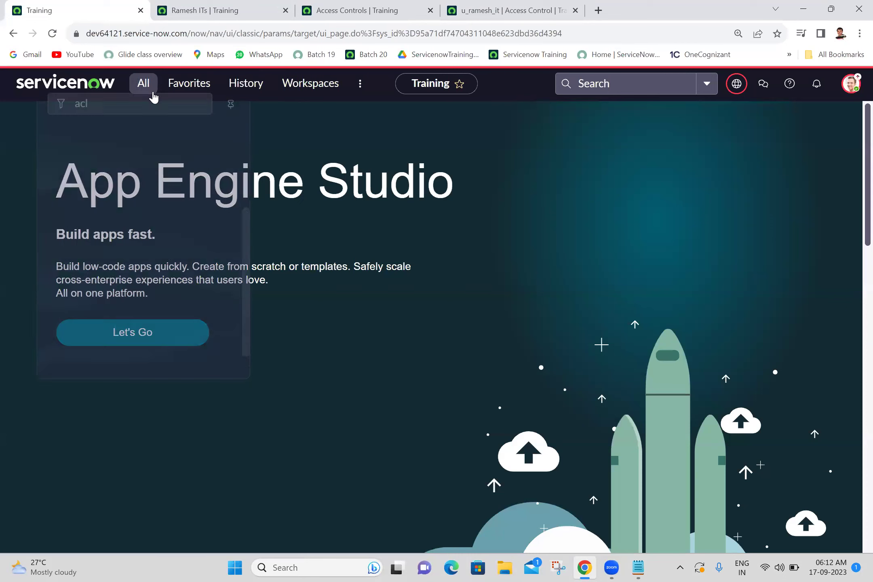
{"action": "type", "text": "serv"}
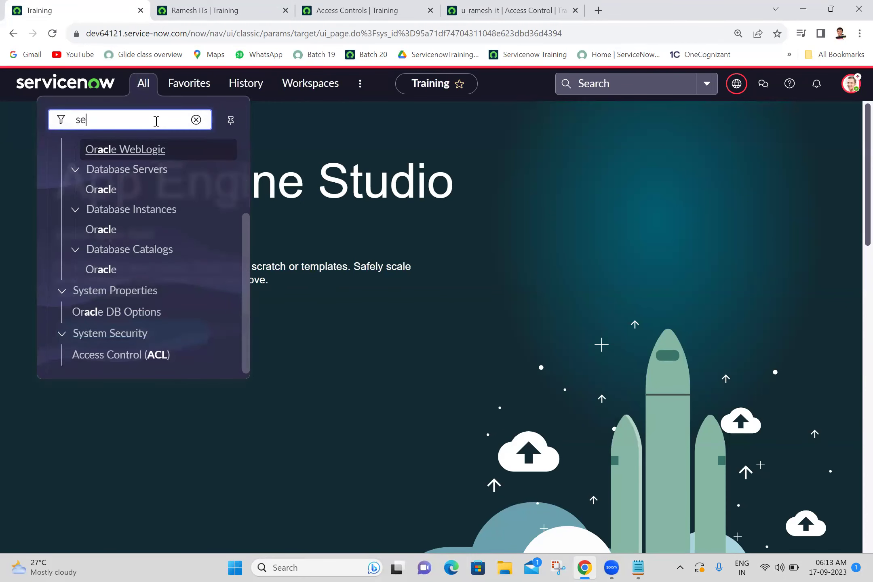
{"action": "key", "text": "BackSpace"}
{"action": "key", "text": "BackSpace"}
{"action": "key", "text": "BackSpace"}
{"action": "type", "text": "sys_user_group.LIST"}
{"action": "key", "text": "Return"}
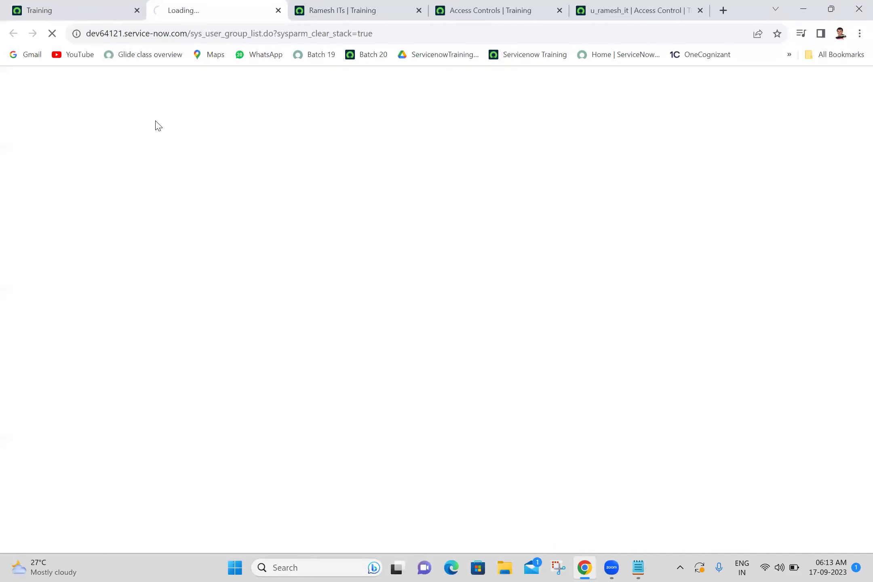
Copy the group name Servicenow Admin from the groups list into the isMemberOf quotes of the rule's script
{"action": "left_click_drag", "start_coordinate": [146, 253], "coordinate": [52, 260]}
{"action": "key", "text": "ctrl+c"}
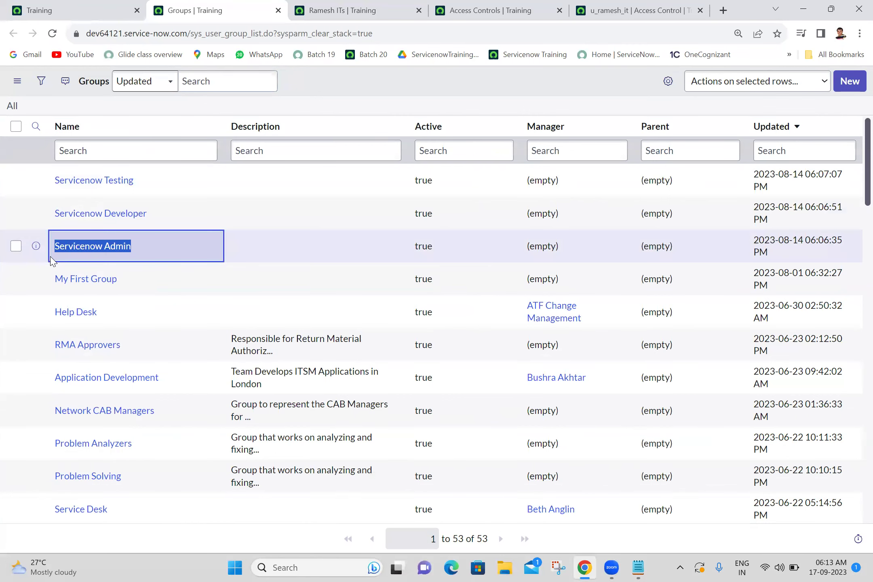
{"action": "left_click", "coordinate": [633, 9]}
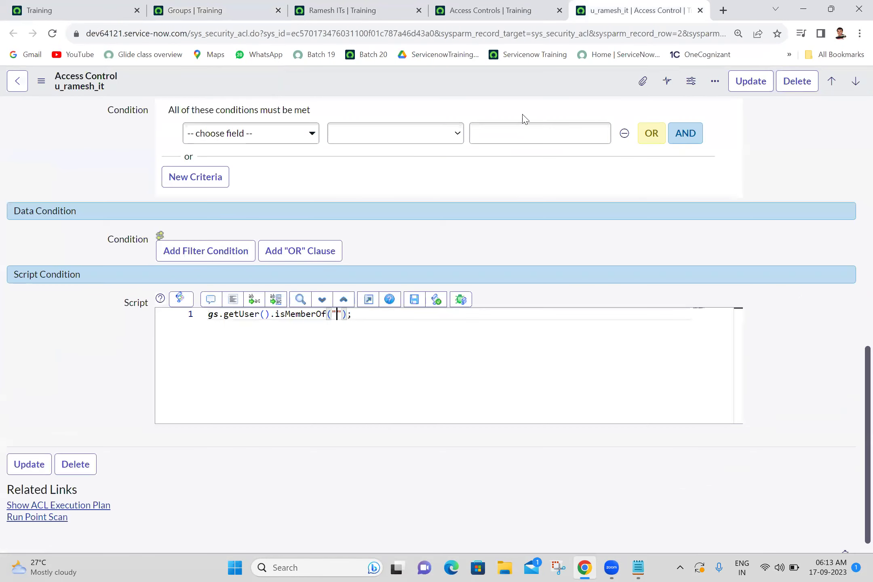
{"action": "key", "text": "ctrl+v"}
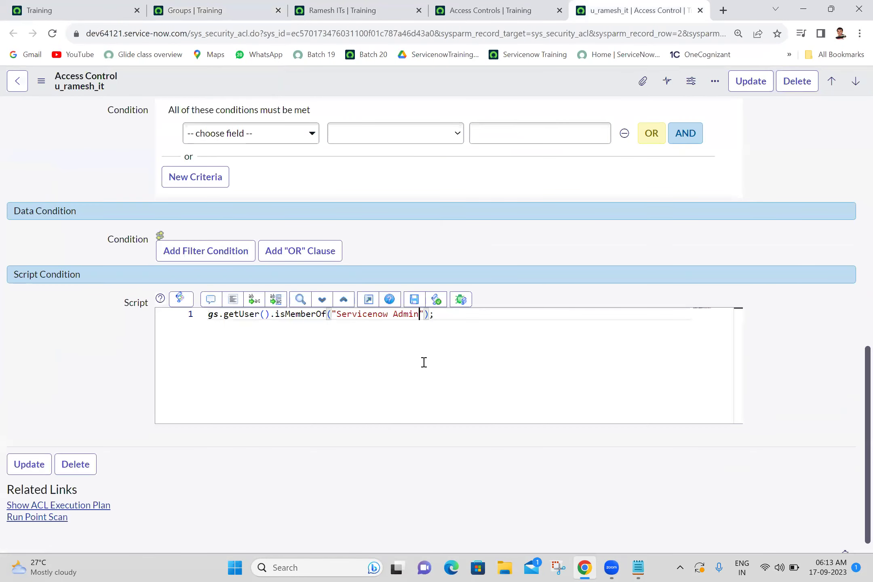
Assign the membership check on line 1 to a new variable by prefixing it with var groupCheck=
{"action": "double_click", "coordinate": [210, 315]}
{"action": "left_click", "coordinate": [210, 314]}
{"action": "type", "text": "!"}
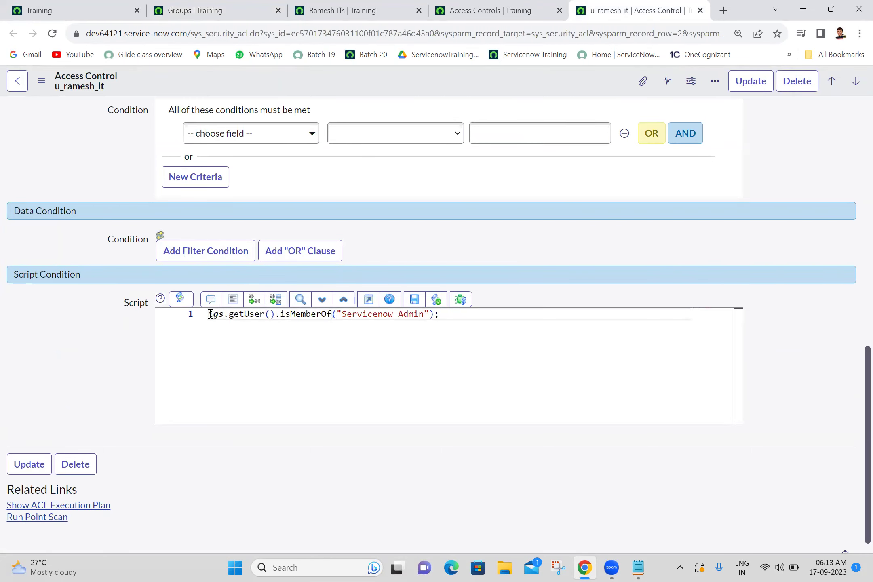
{"action": "key", "text": "BackSpace"}
{"action": "type", "text": "var "}
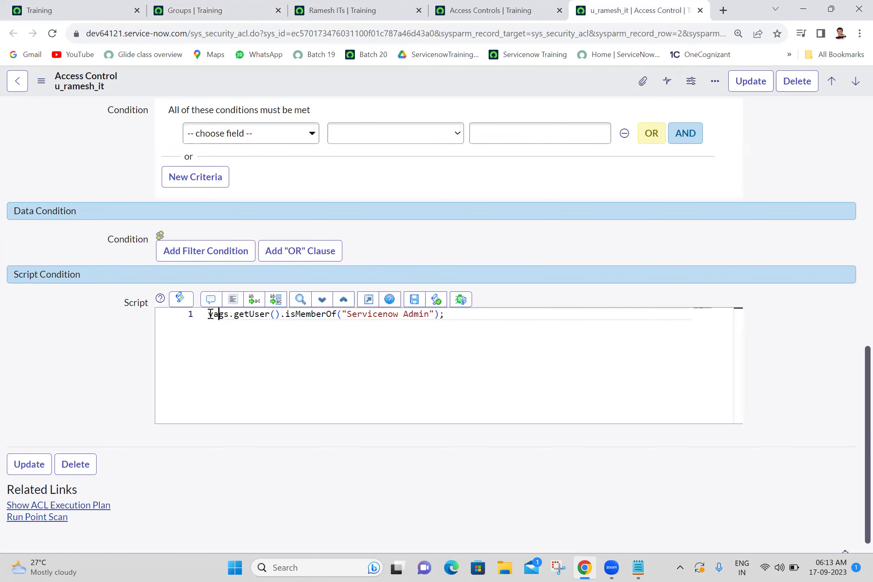
{"action": "type", "text": "groupCh"}
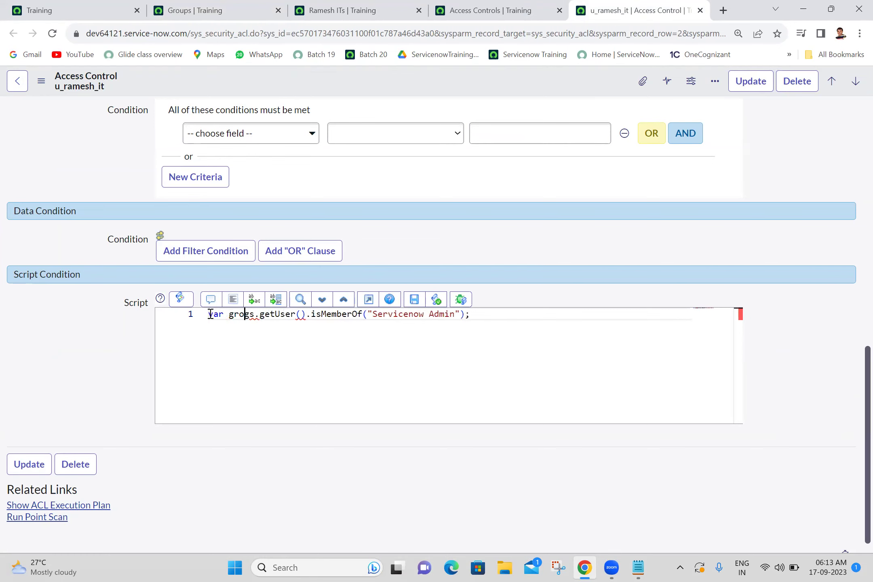
{"action": "type", "text": "eck"}
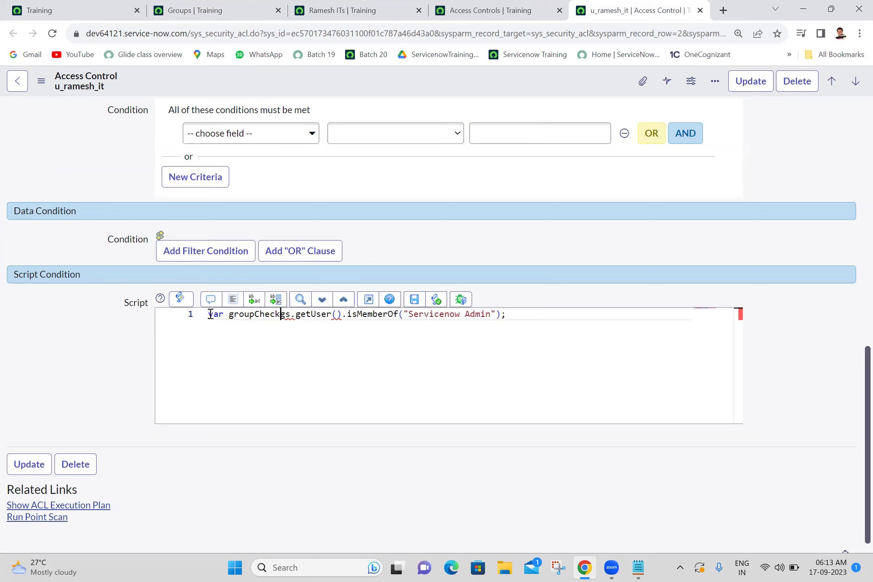
{"action": "type", "text": "="}
Add an if block below the variable line with groupCheck as its condition
{"action": "double_click", "coordinate": [240, 317]}
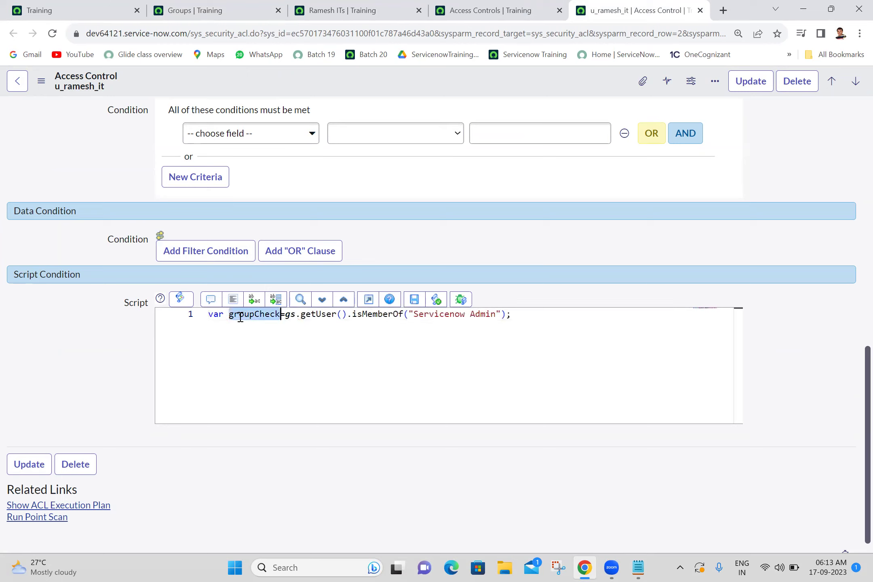
{"action": "left_click", "coordinate": [543, 317]}
{"action": "key", "text": "Return"}
{"action": "type", "text": "if(){"}
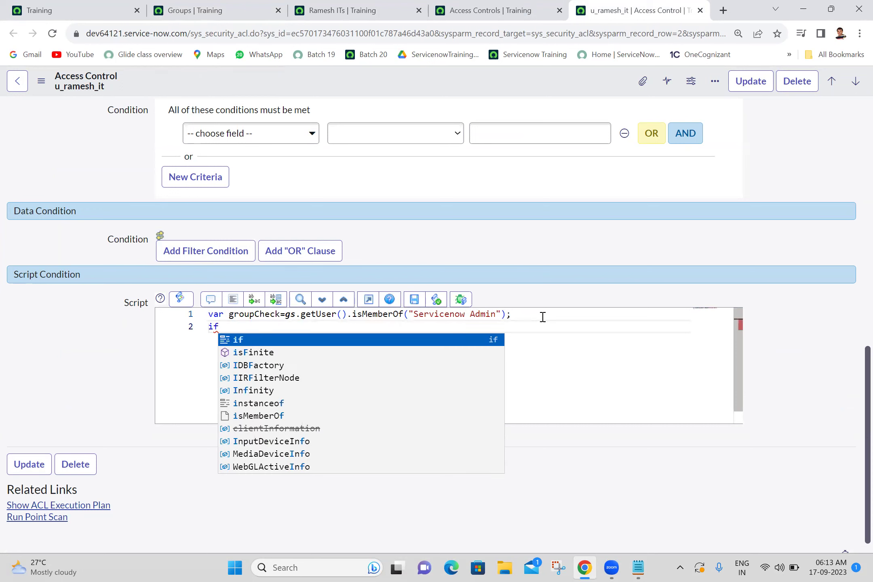
{"action": "key", "text": "Return"}
{"action": "key", "text": "Up"}
{"action": "key", "text": "Left"}
{"action": "type", "text": "groupCheck"}
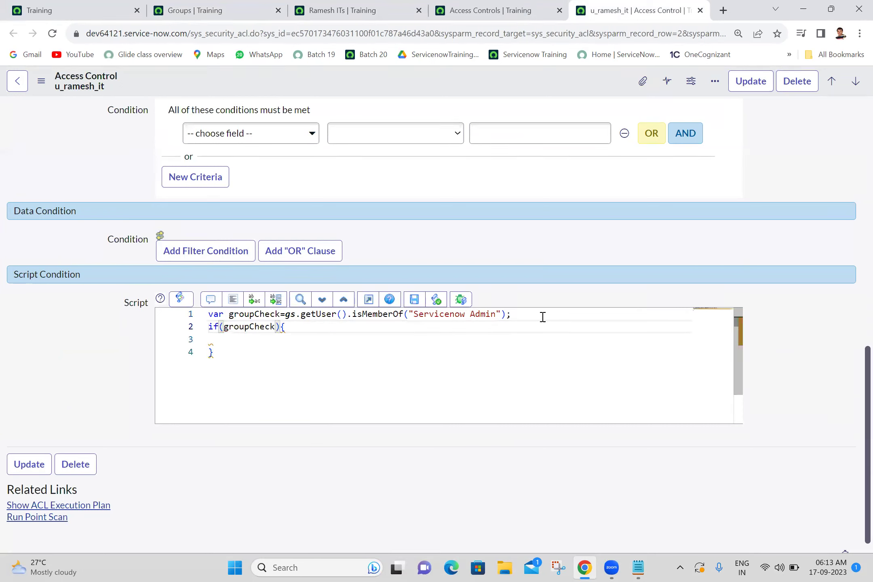
Set answer=true; inside the if block of the script
{"action": "left_click", "coordinate": [246, 339]}
{"action": "type", "text": "answer="}
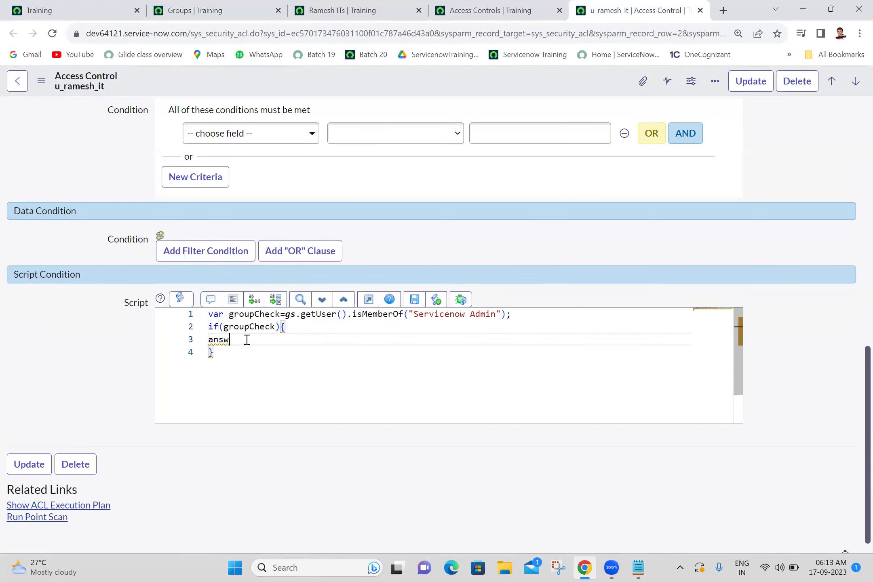
{"action": "type", "text": "true"}
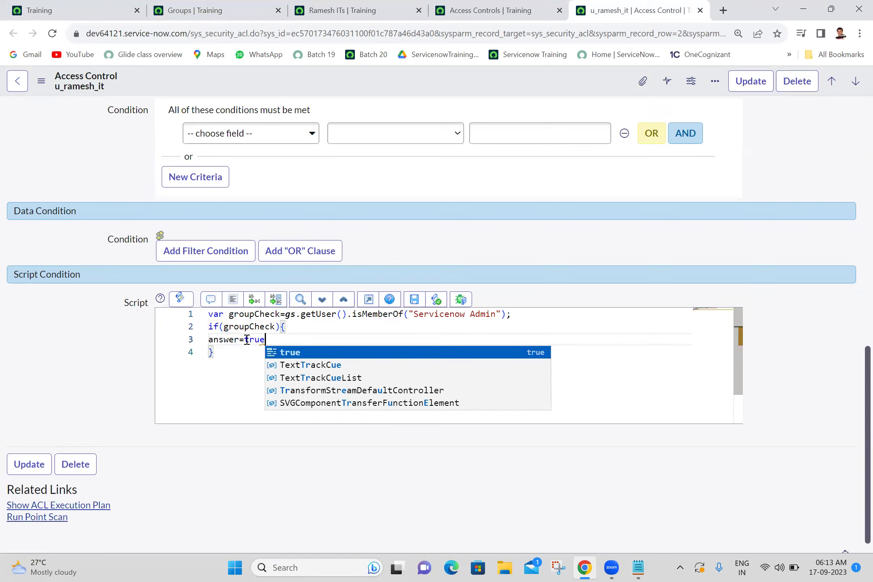
{"action": "key", "text": "Escape"}
{"action": "type", "text": ";"}
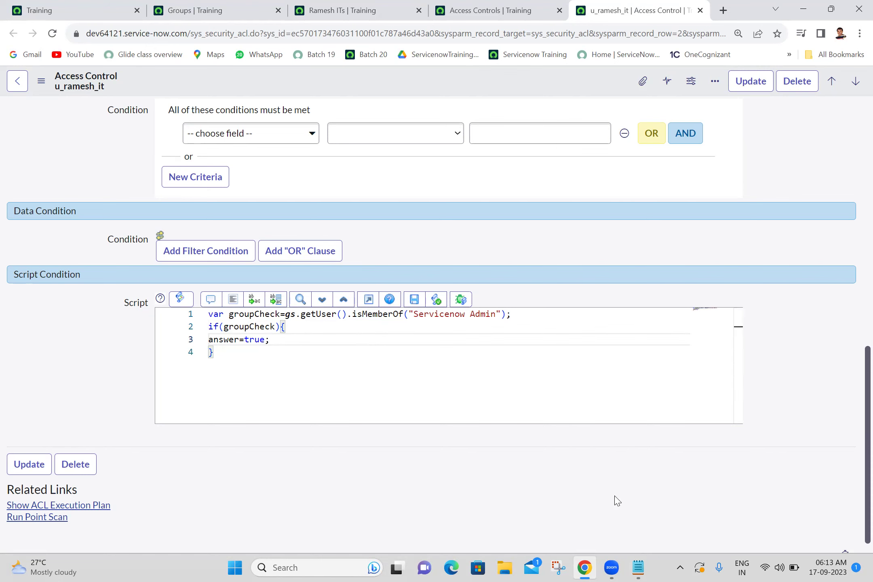
Switch to Notepad and look up the ACL script example in the Batch 18 notes by searching for "ismember"
{"action": "left_click", "coordinate": [637, 567]}
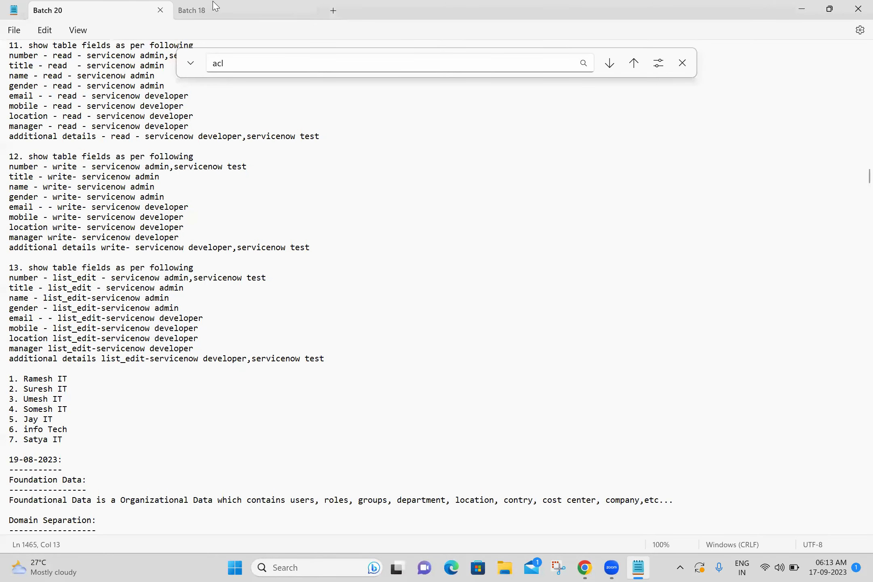
{"action": "left_click", "coordinate": [220, 11]}
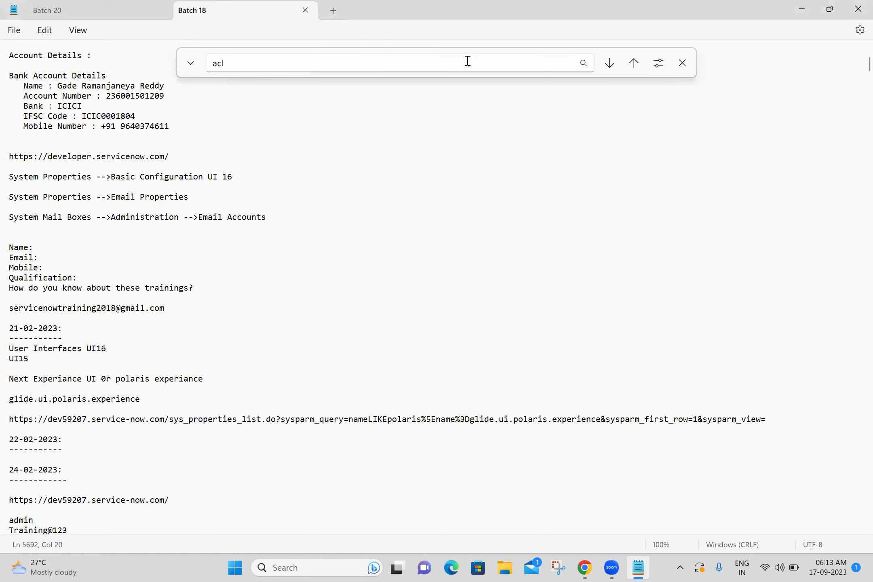
{"action": "left_click", "coordinate": [527, 70]}
{"action": "key", "text": "ctrl+a"}
{"action": "type", "text": "ismember"}
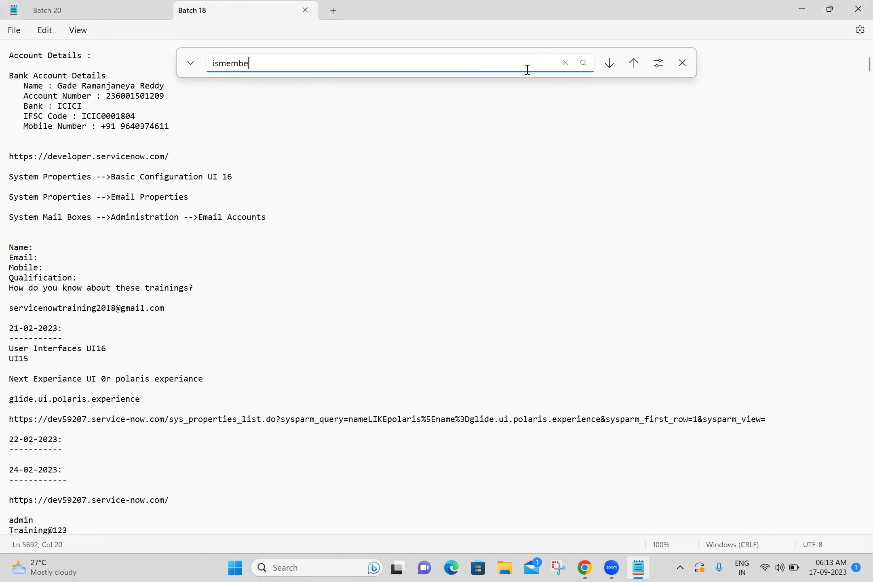
{"action": "left_click", "coordinate": [433, 368]}
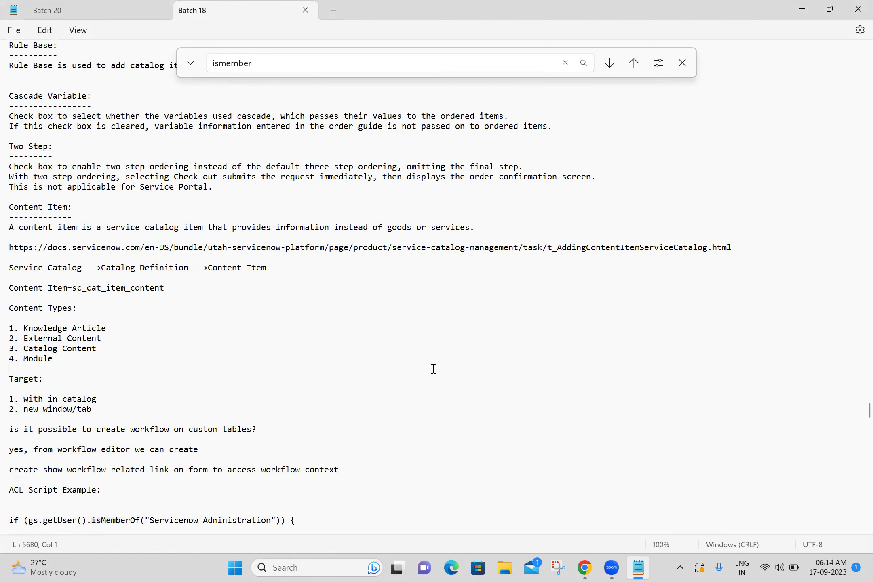
{"action": "key", "text": "Down"}
{"action": "key", "text": "Down"}
{"action": "key", "text": "Down"}
{"action": "key", "text": "Down"}
{"action": "key", "text": "Down"}
{"action": "key", "text": "Down"}
{"action": "key", "text": "Down"}
{"action": "key", "text": "Down"}
{"action": "key", "text": "Down"}
{"action": "key", "text": "Down"}
{"action": "key", "text": "Down"}
{"action": "key", "text": "Down"}
{"action": "key", "text": "Down"}
{"action": "key", "text": "Down"}
{"action": "key", "text": "Down"}
{"action": "key", "text": "Down"}
{"action": "key", "text": "Down"}
{"action": "key", "text": "Down"}
{"action": "key", "text": "Down"}
{"action": "key", "text": "Down"}
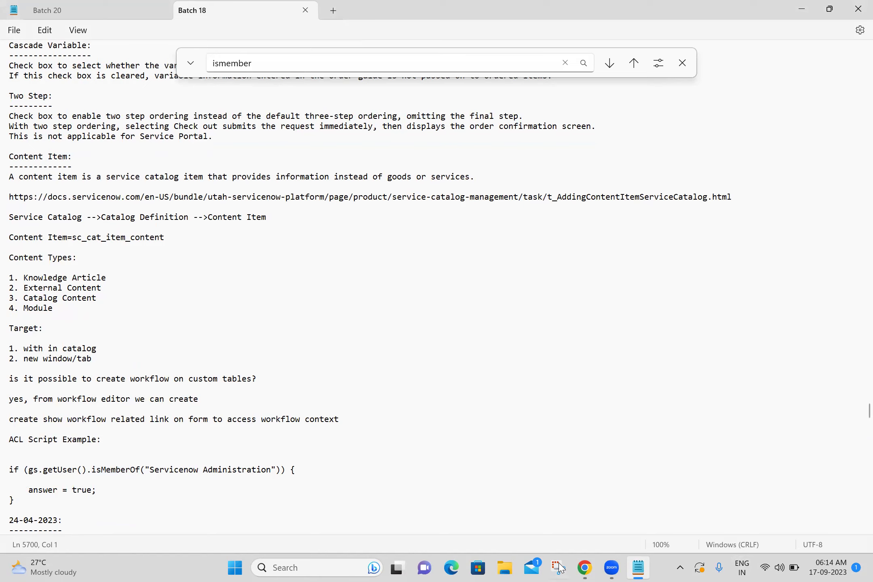
Return to the access control in Chrome and auto-format the script condition's code
{"action": "left_click", "coordinate": [588, 568]}
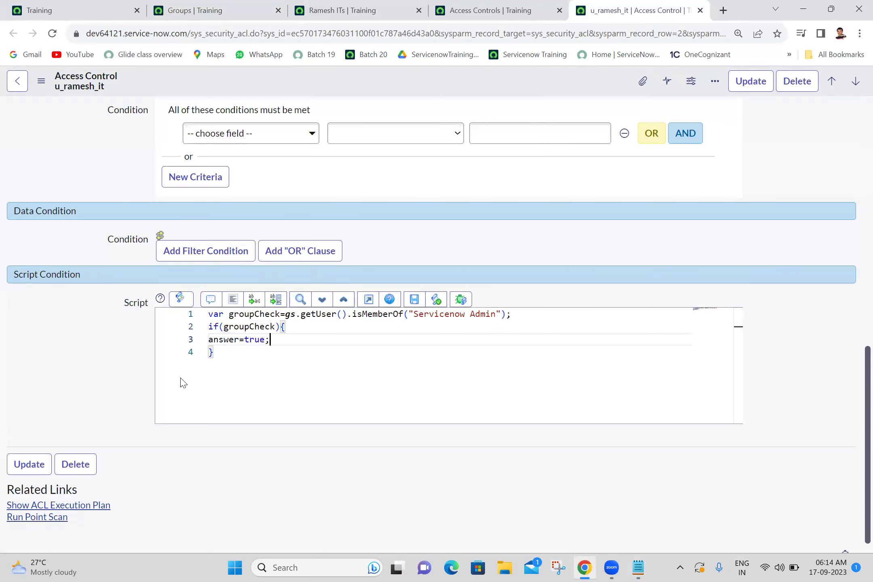
{"action": "mouse_move", "coordinate": [287, 313]}
{"action": "left_click_drag", "start_coordinate": [284, 315], "coordinate": [168, 318]}
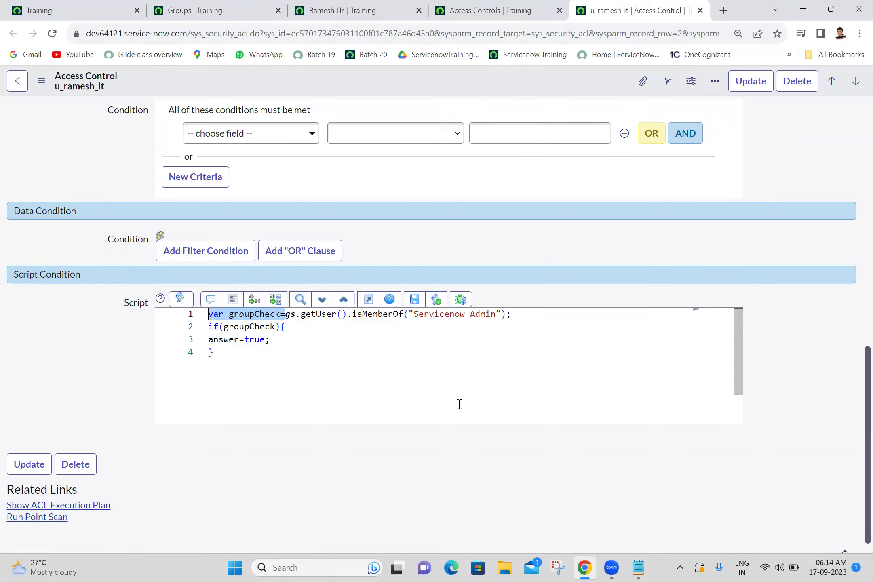
{"action": "left_click", "coordinate": [213, 382]}
{"action": "left_click", "coordinate": [234, 301]}
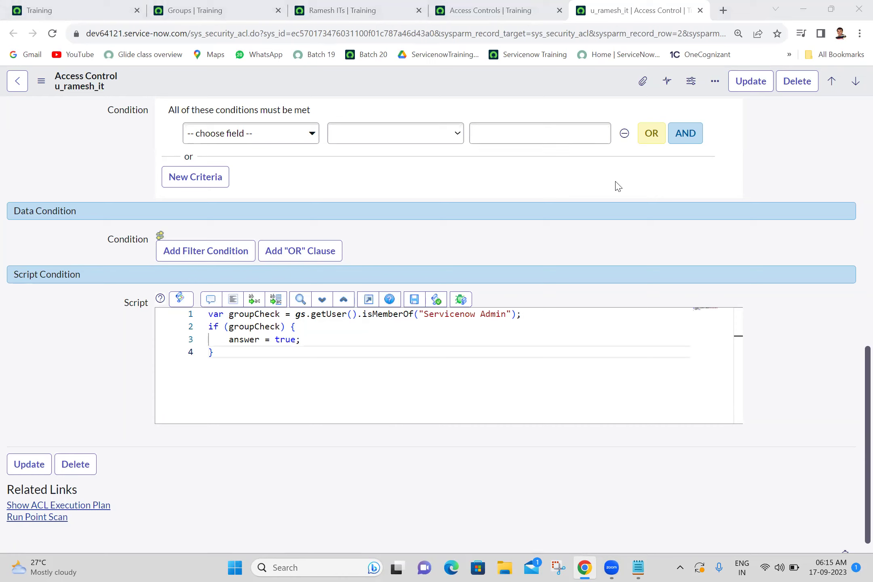
Copy the complete group-check script, switch to Notepad and go to the end of the Batch 20 notes
{"action": "left_click_drag", "start_coordinate": [233, 355], "coordinate": [179, 302]}
{"action": "key", "text": "ctrl+c"}
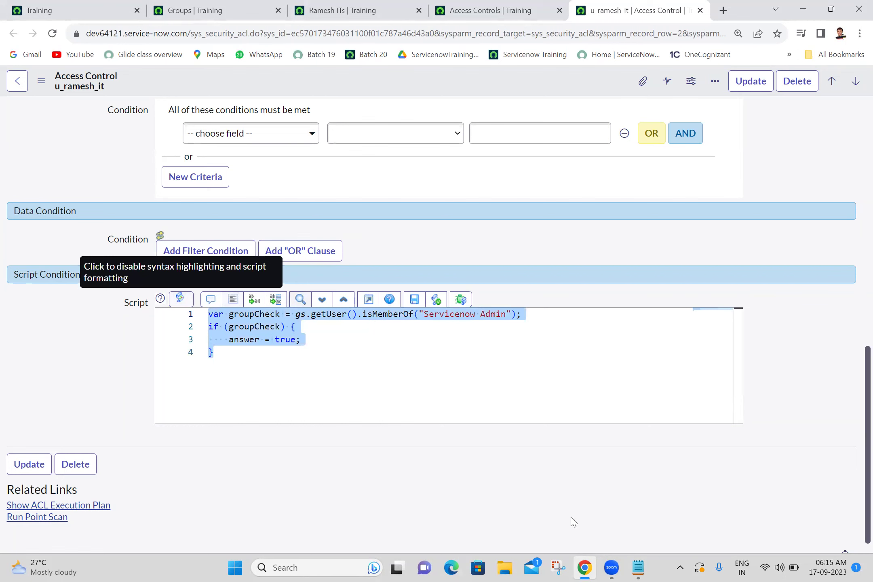
{"action": "left_click", "coordinate": [638, 568]}
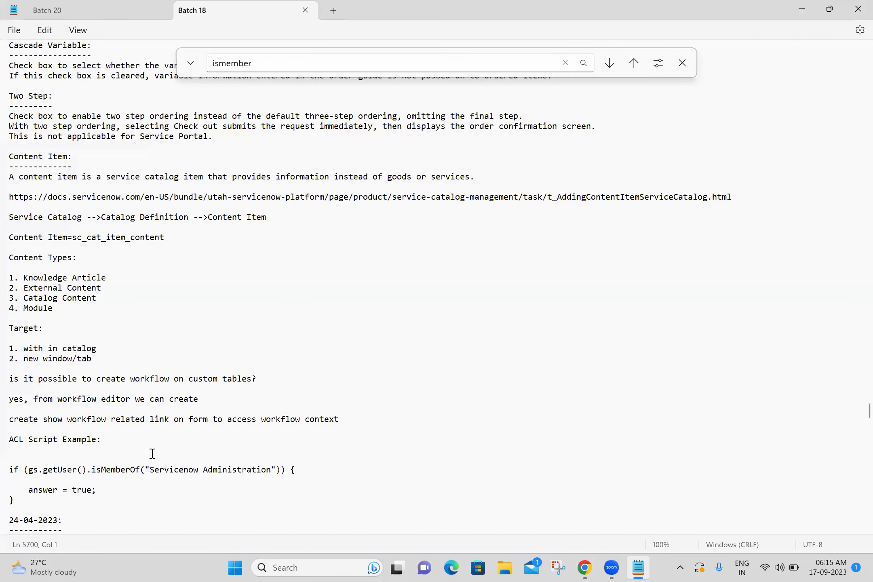
{"action": "left_click", "coordinate": [109, 10]}
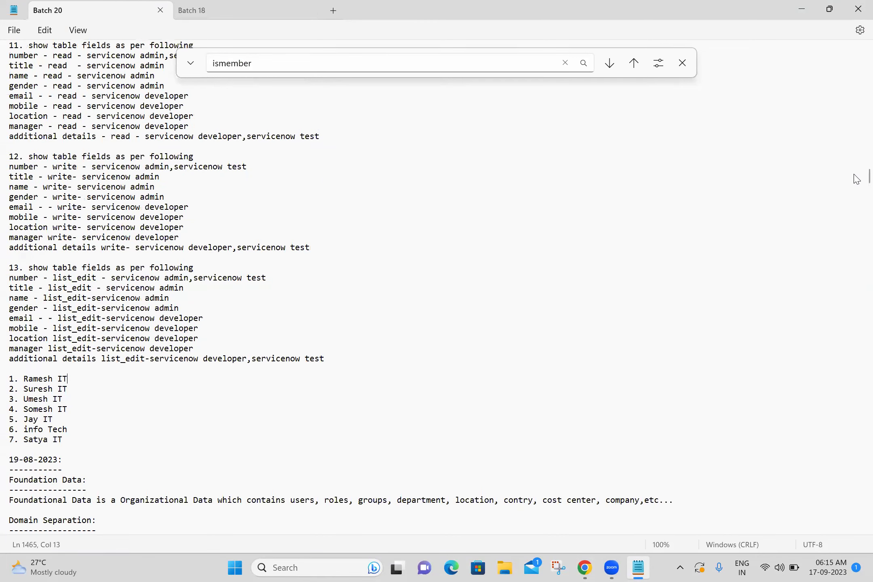
{"action": "left_click_drag", "start_coordinate": [855, 177], "coordinate": [847, 457]}
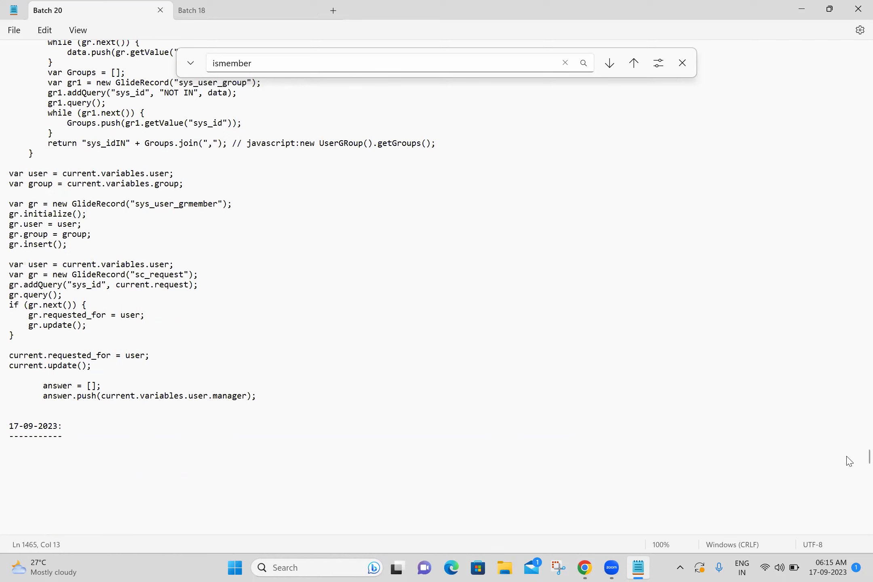
Add the heading "ACL Script Example:" below the 17-09-2023 date in the notes, followed by an empty line
{"action": "left_click", "coordinate": [90, 452]}
{"action": "type", "text": "ACL Script Ex"}
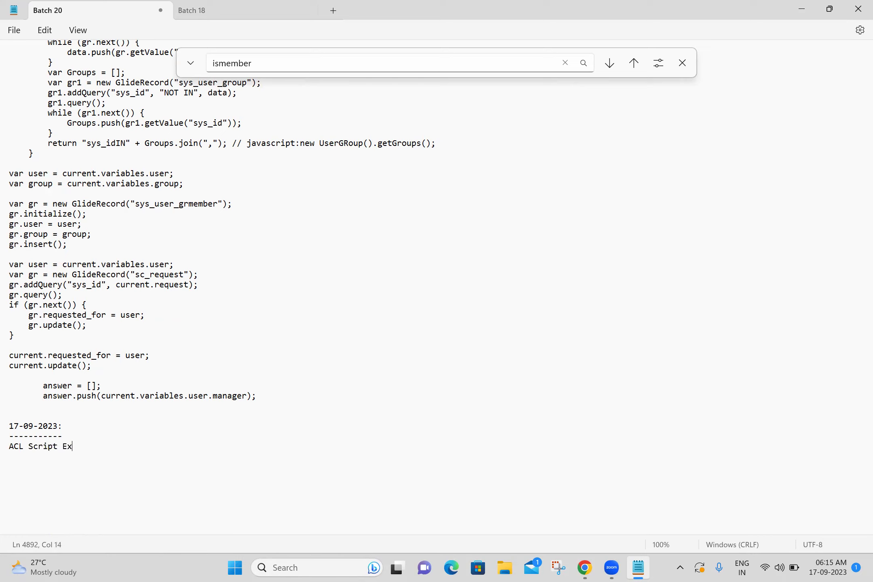
{"action": "type", "text": "ample:"}
{"action": "key", "text": "Return"}
{"action": "key", "text": "Return"}
Write the note "1. make table visible to user if logged in user is from servicenow admin group" below the heading
{"action": "type", "text": "1. pr"}
{"action": "key", "text": "BackSpace"}
{"action": "key", "text": "BackSpace"}
{"action": "type", "text": "make table visible to user if"}
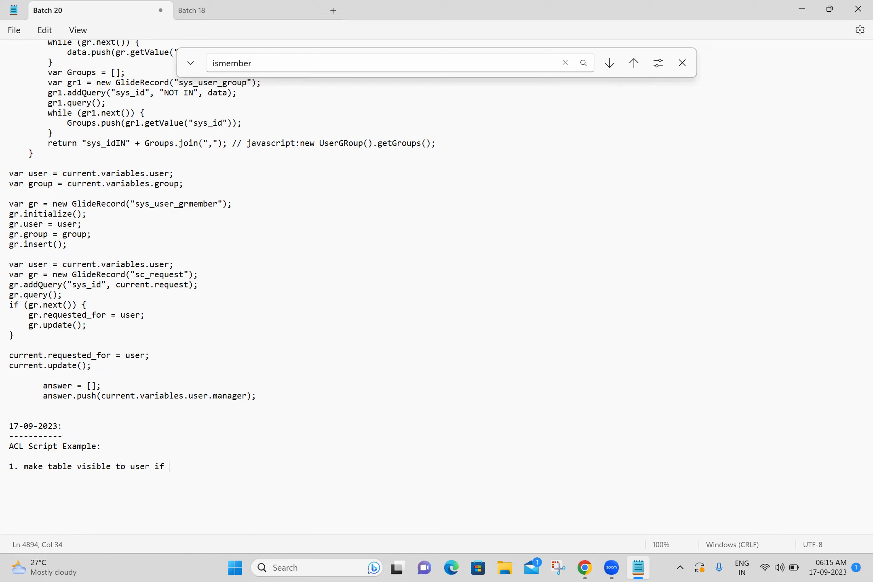
{"action": "type", "text": "ogg"}
{"action": "key", "text": "BackSpace"}
{"action": "type", "text": "is from servic"}
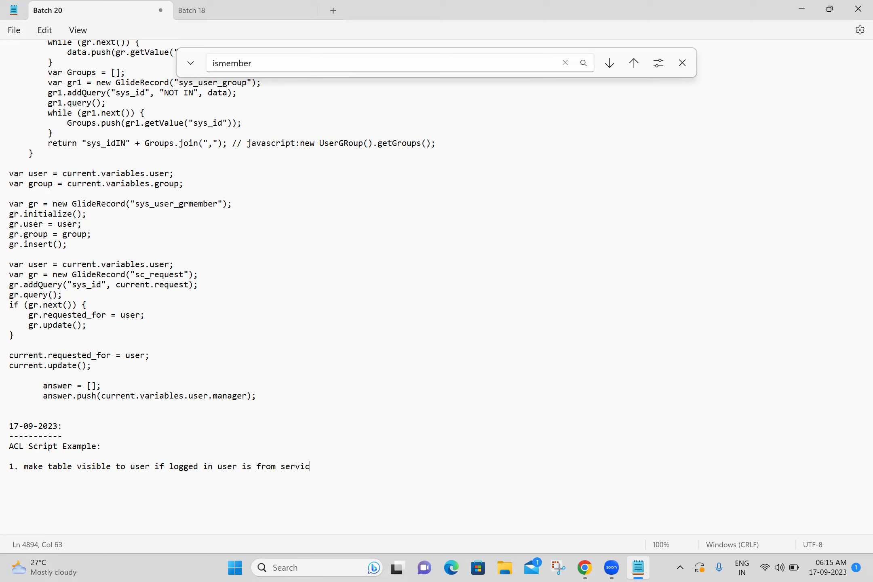
{"action": "type", "text": "enow admin group"}
Paste the copied script below the note and insert an empty line between the groupCheck variable and the if block
{"action": "key", "text": "Return"}
{"action": "key", "text": "Return"}
{"action": "key", "text": "ctrl+v"}
{"action": "key", "text": "Return"}
{"action": "key", "text": "Return"}
{"action": "key", "text": "Return"}
{"action": "key", "text": "Return"}
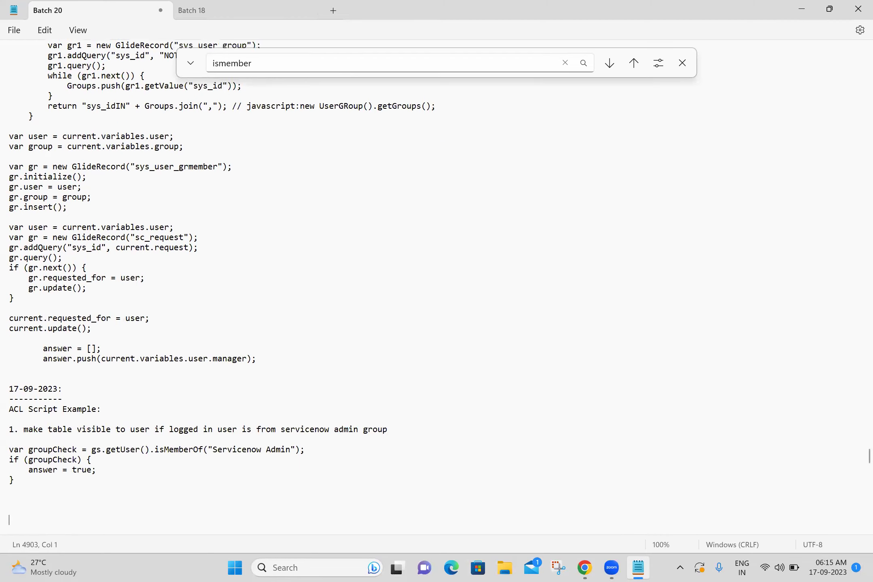
{"action": "left_click", "coordinate": [328, 448]}
{"action": "key", "text": "Return"}
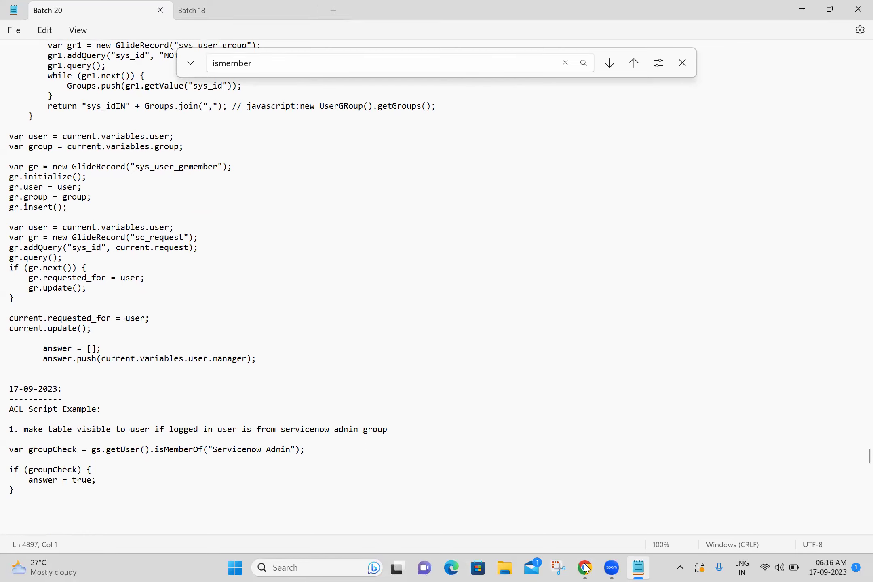
Switch back to Chrome and save the u_ramesh_it access control while staying on its form
{"action": "key", "text": "alt+Tab"}
{"action": "right_click", "coordinate": [468, 82]}
{"action": "left_click", "coordinate": [488, 83]}
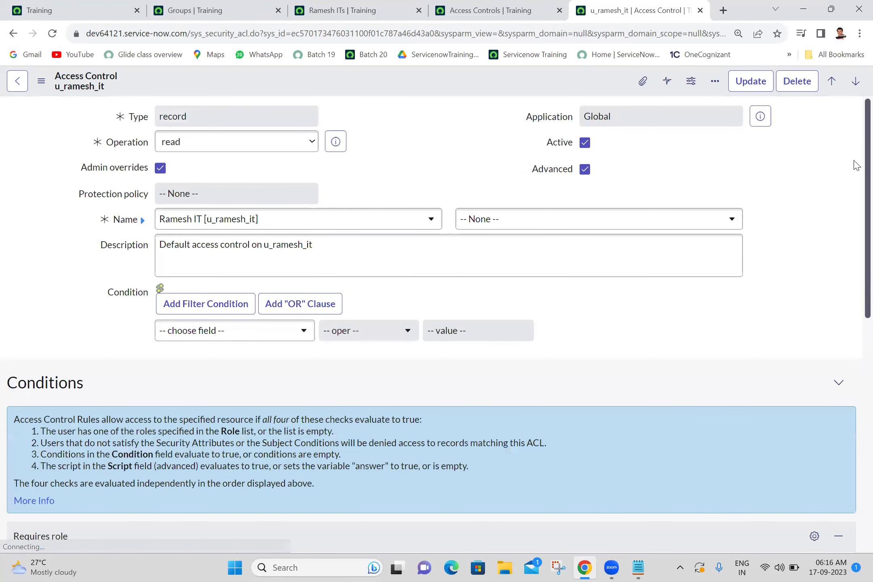
Examine the access control's required role, security attribute condition, data condition and script condition sections
{"action": "double_click", "coordinate": [854, 166]}
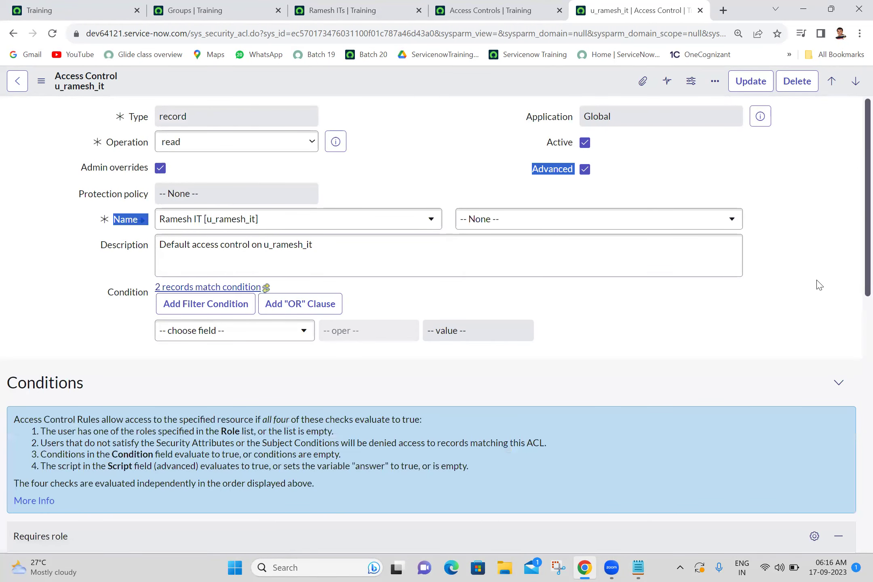
{"action": "scroll", "coordinate": [853, 311], "scroll_direction": "down", "scroll_amount": 7}
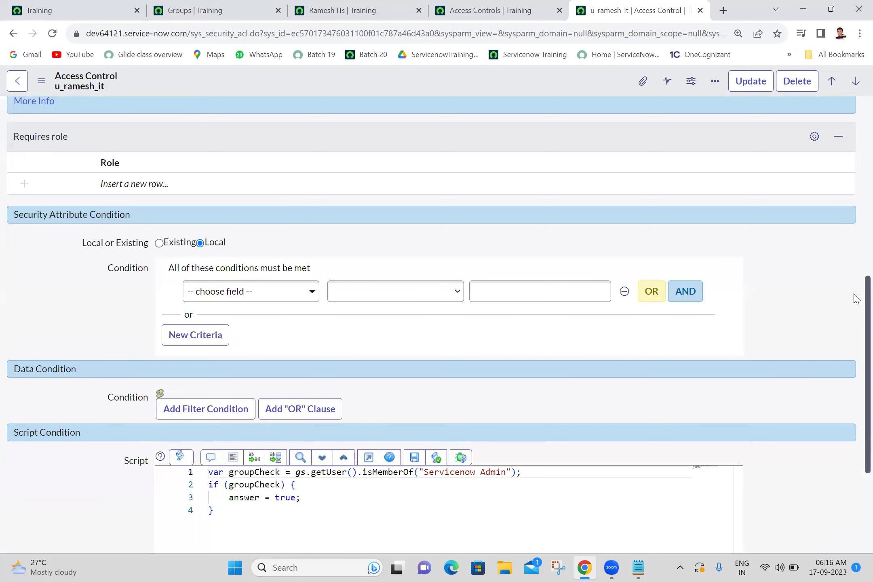
{"action": "scroll", "coordinate": [857, 295], "scroll_direction": "up", "scroll_amount": 1}
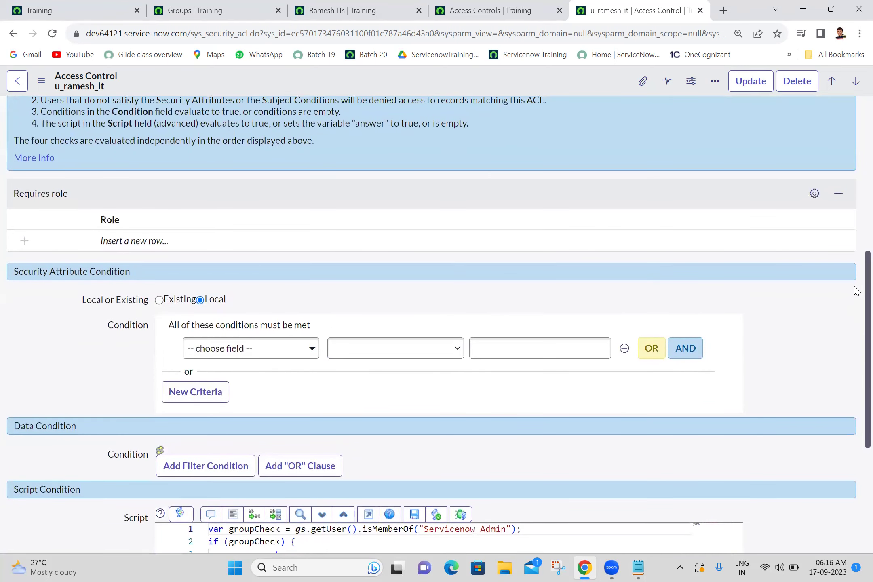
{"action": "scroll", "coordinate": [855, 293], "scroll_direction": "down", "scroll_amount": 1}
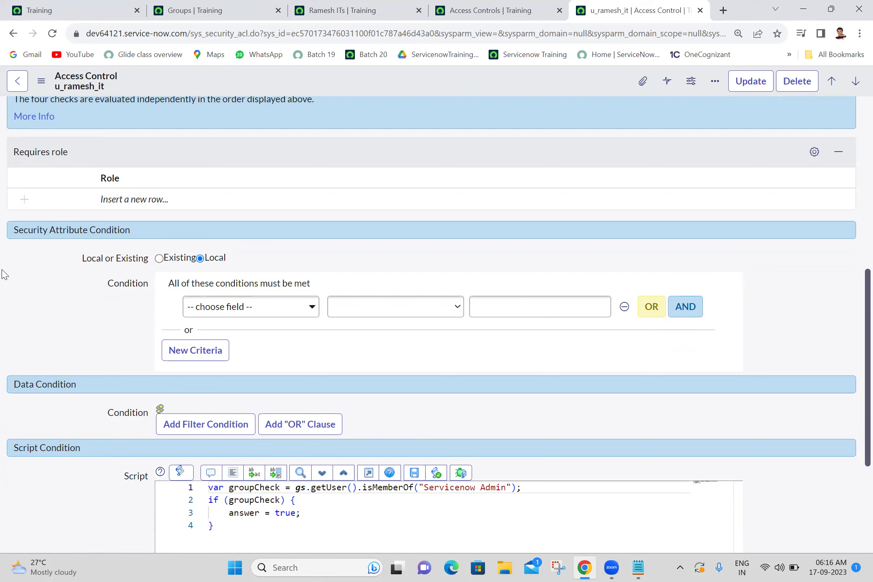
{"action": "triple_click", "coordinate": [111, 231]}
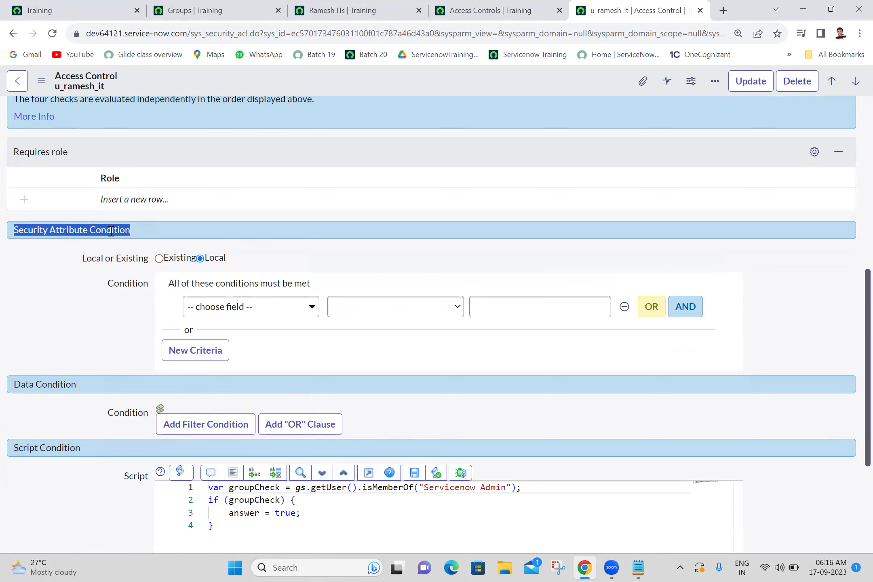
{"action": "triple_click", "coordinate": [64, 388]}
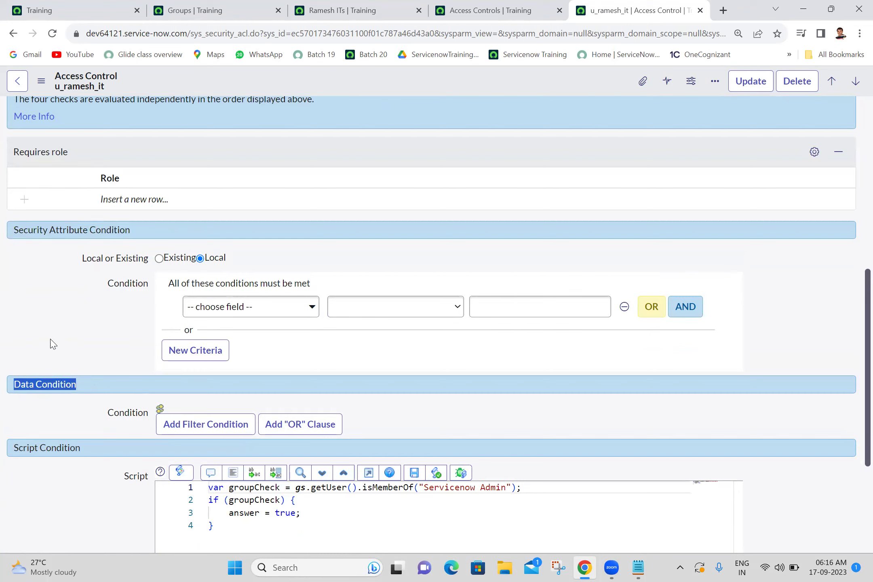
{"action": "left_click", "coordinate": [47, 325]}
{"action": "triple_click", "coordinate": [46, 446]}
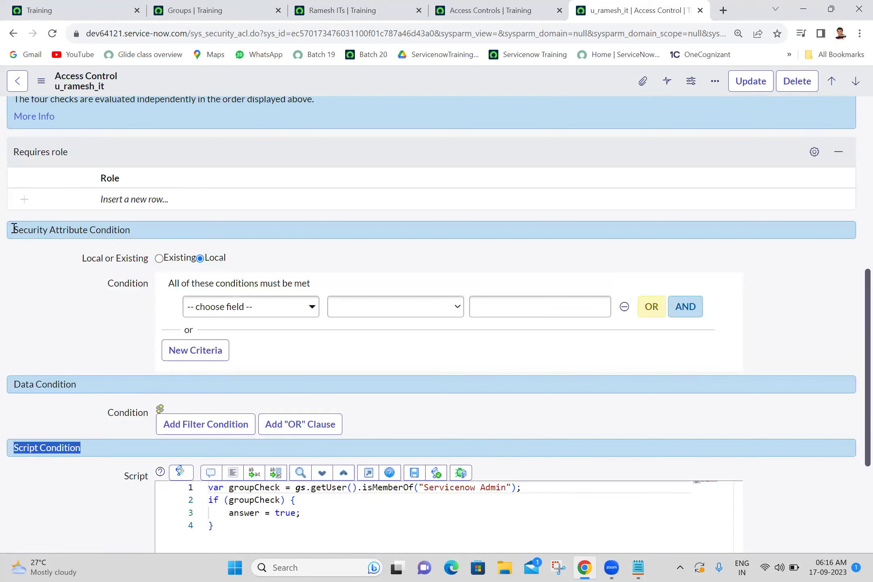
{"action": "left_click_drag", "start_coordinate": [15, 229], "coordinate": [156, 235]}
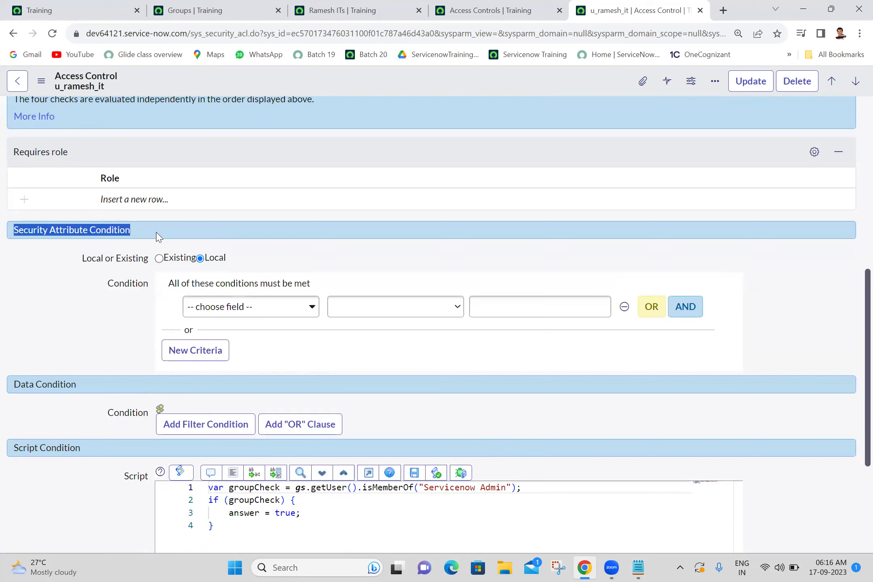
{"action": "triple_click", "coordinate": [36, 382]}
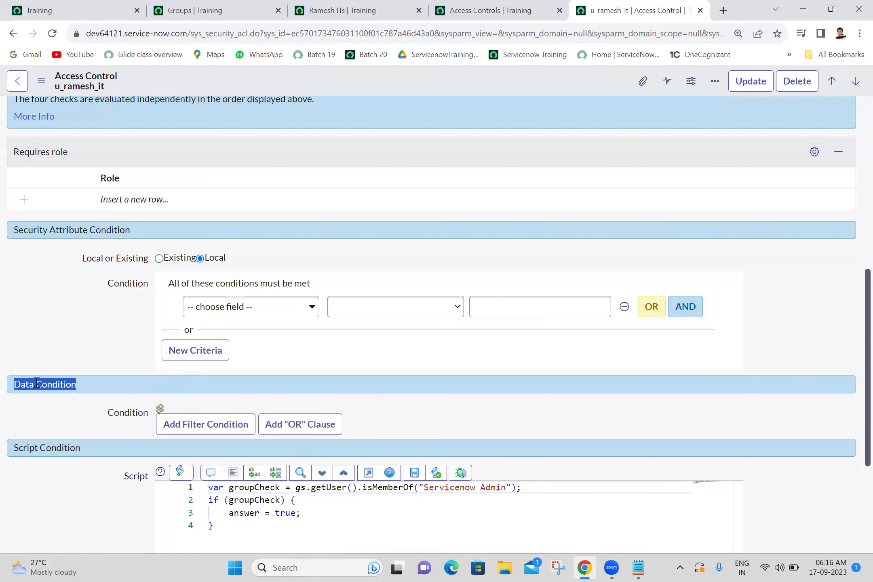
{"action": "left_click", "coordinate": [47, 354]}
{"action": "left_click_drag", "start_coordinate": [857, 338], "coordinate": [852, 178]}
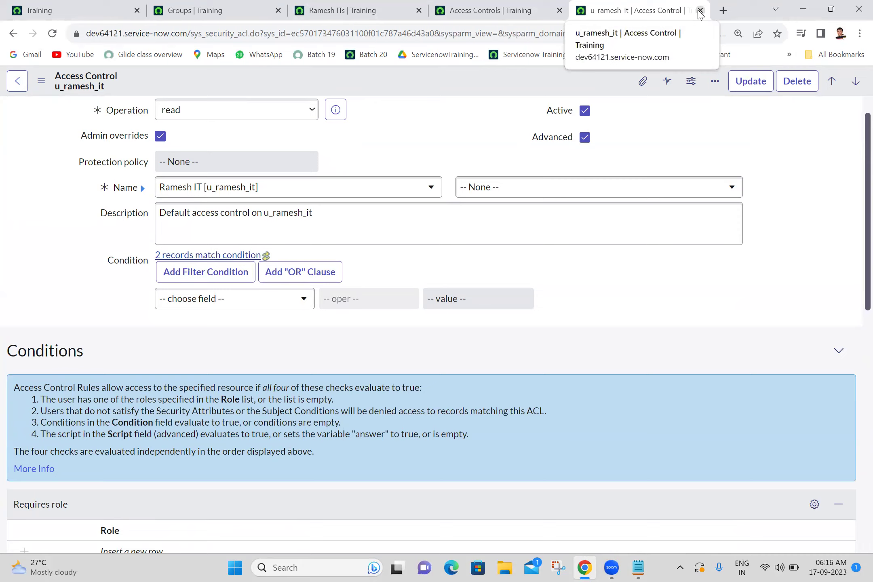
Impersonate the first user listed under recent impersonations from the ServiceNow home page
{"action": "left_click", "coordinate": [69, 10]}
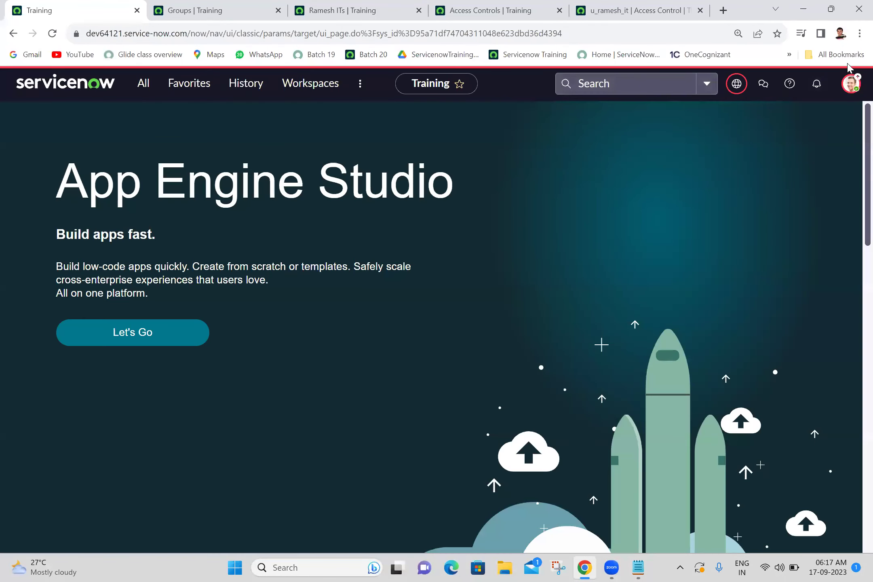
{"action": "left_click", "coordinate": [851, 83]}
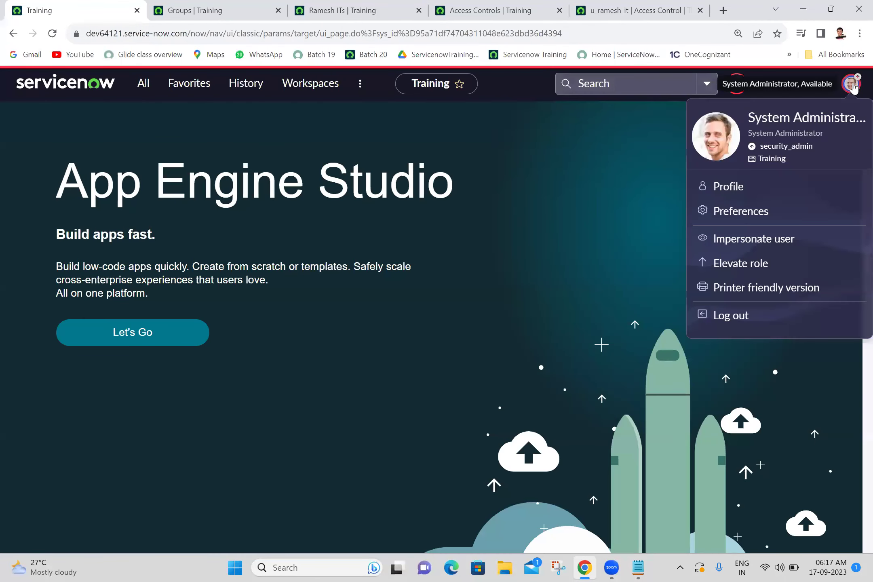
{"action": "left_click", "coordinate": [730, 242]}
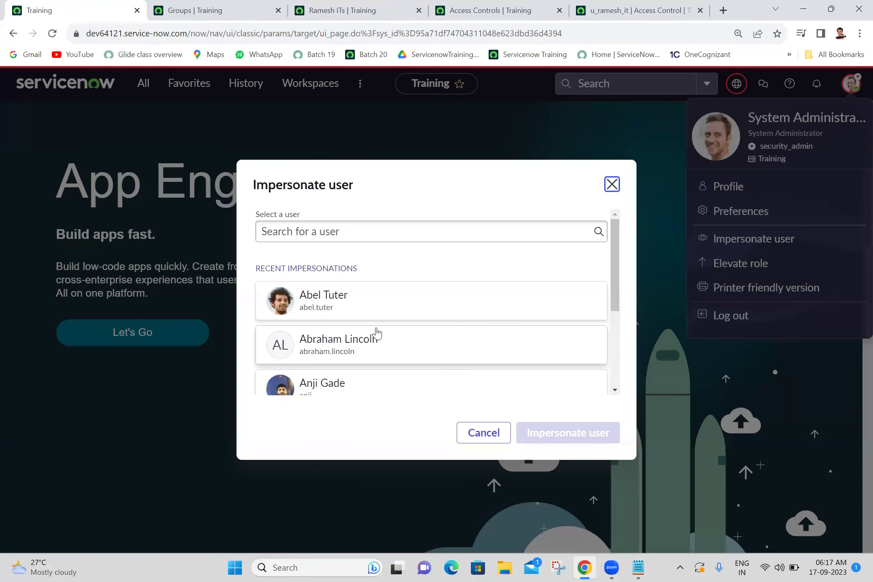
{"action": "left_click_drag", "start_coordinate": [377, 331], "coordinate": [454, 285]}
{"action": "left_click", "coordinate": [445, 299]}
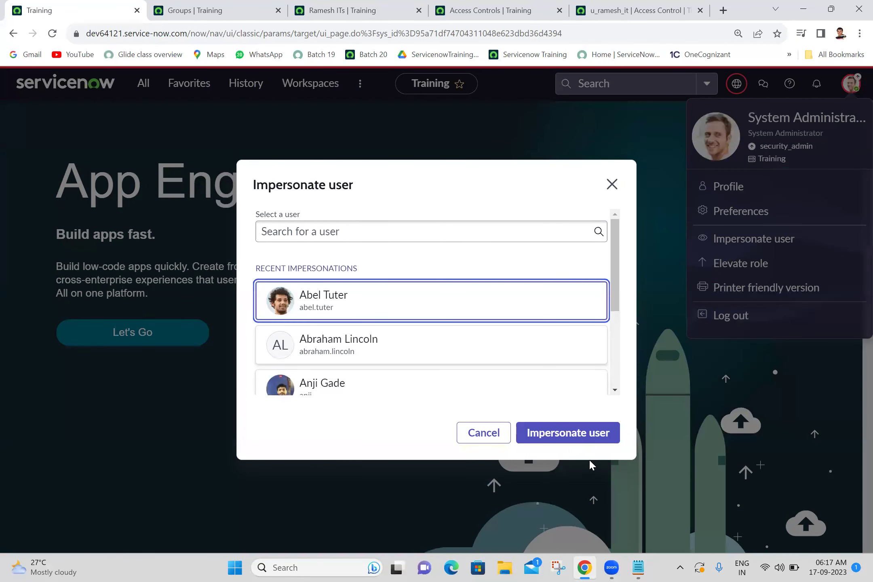
{"action": "left_click", "coordinate": [574, 435]}
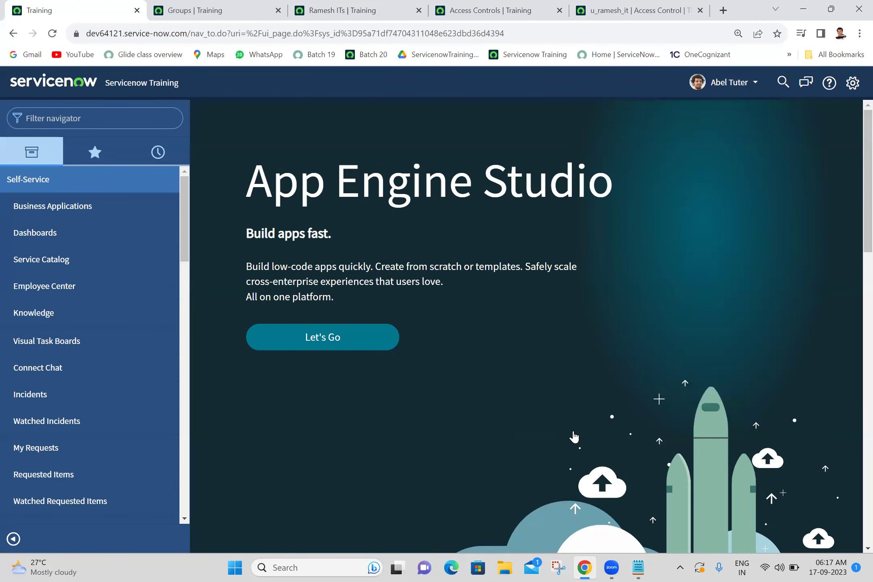
Find the "ramesh it" module as the impersonated user and view the Ramesh ITs list in a separate browser tab
{"action": "left_click", "coordinate": [95, 112]}
{"action": "type", "text": "ramesh it"}
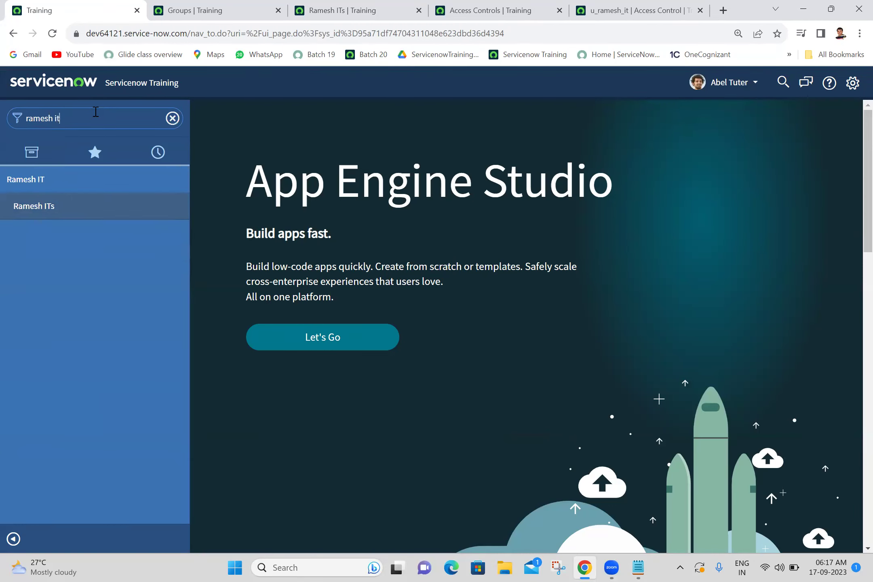
{"action": "middle_click", "coordinate": [66, 206]}
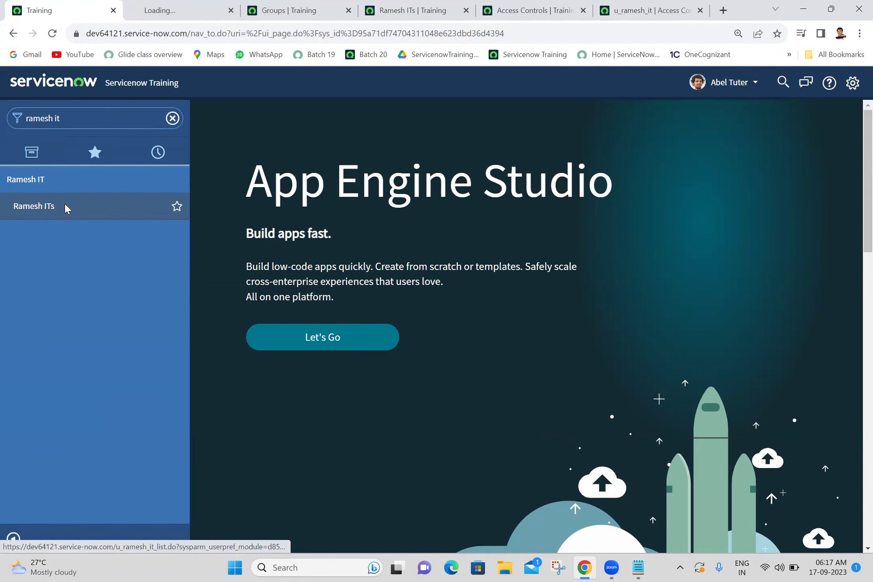
{"action": "left_click", "coordinate": [193, 6]}
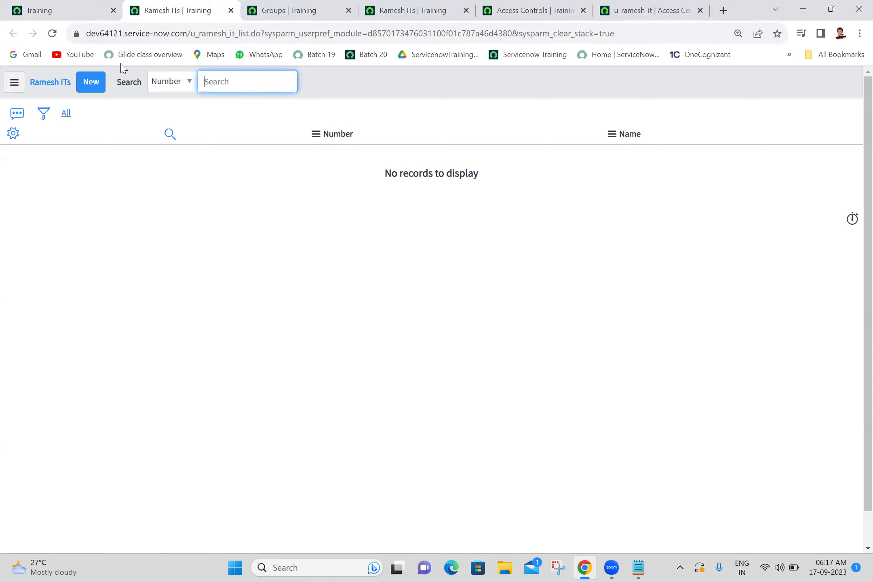
{"action": "left_click", "coordinate": [133, 254]}
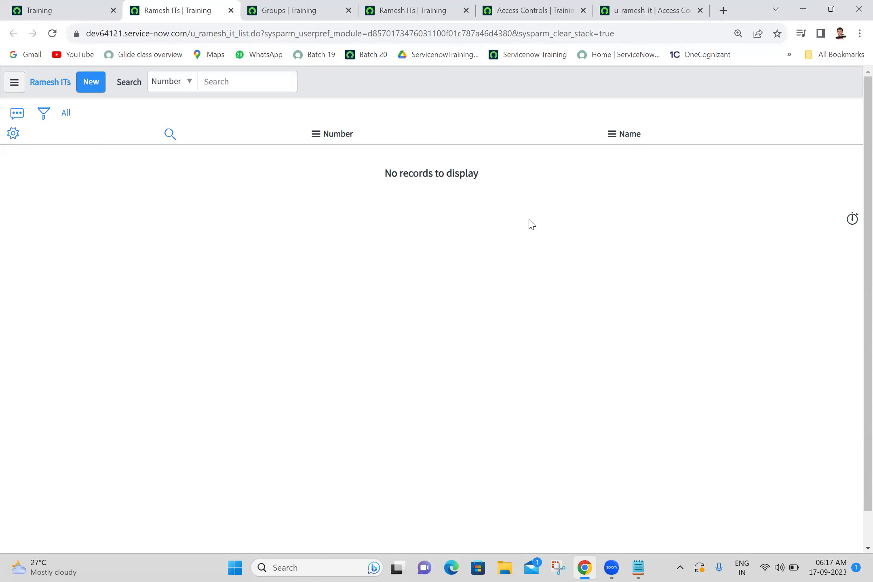
Return to the home page tab and end the impersonation
{"action": "left_click", "coordinate": [85, 8]}
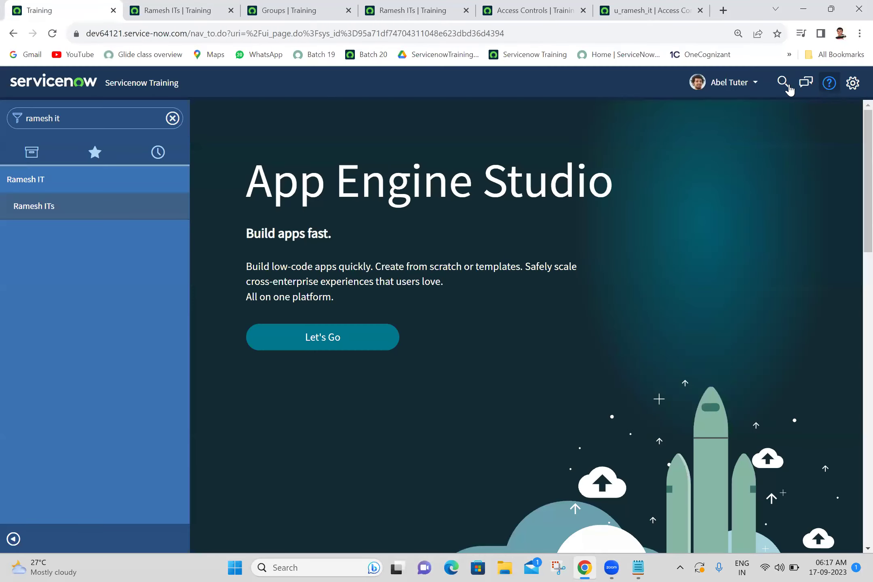
{"action": "left_click", "coordinate": [852, 83]}
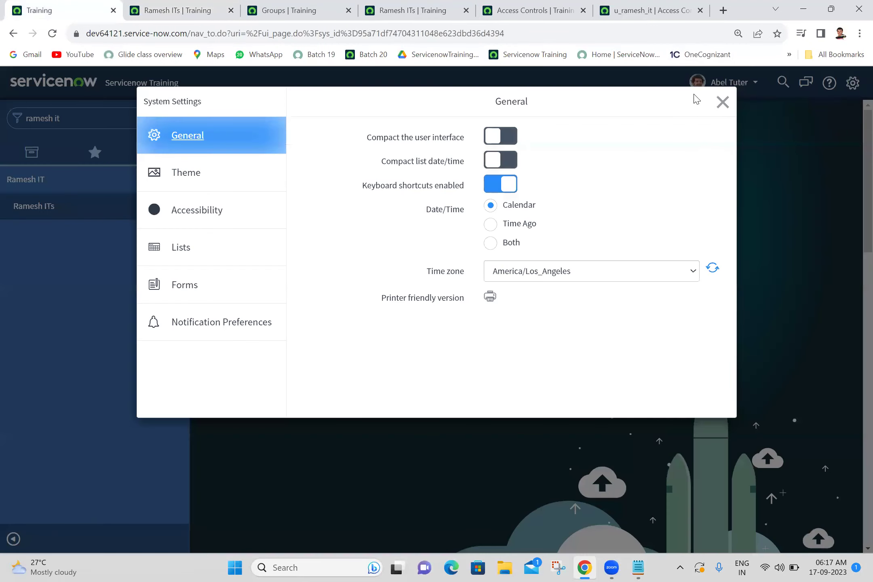
{"action": "left_click", "coordinate": [722, 102]}
{"action": "left_click", "coordinate": [727, 82]}
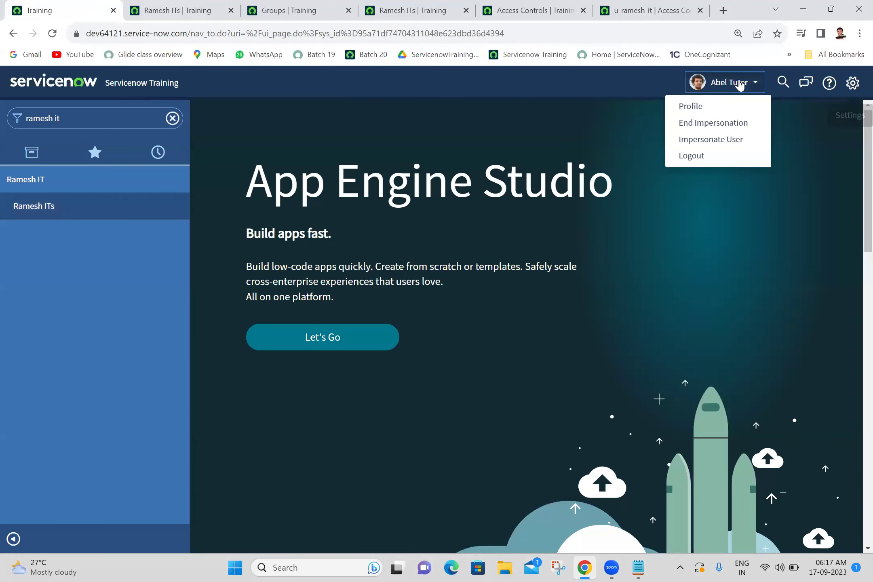
{"action": "left_click", "coordinate": [710, 122]}
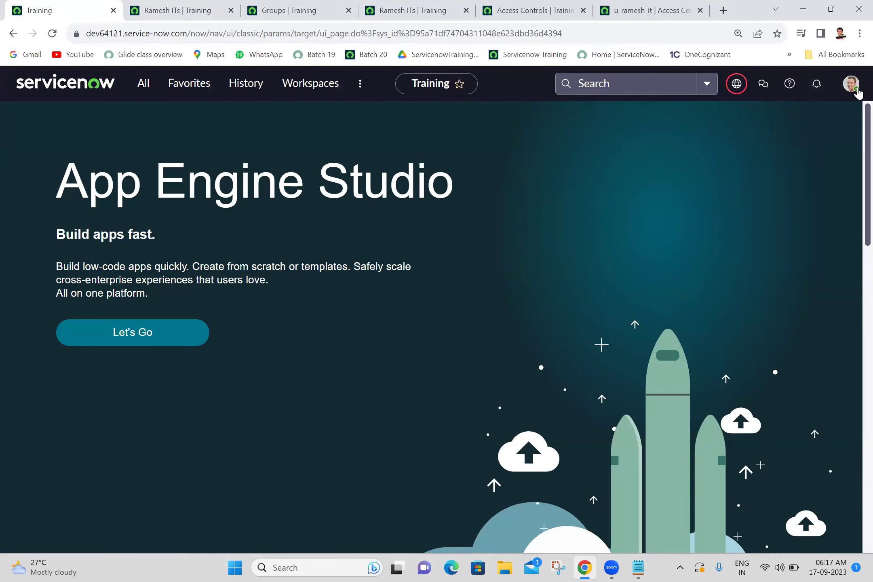
Elevate the administrator's session with the security_admin role
{"action": "left_click", "coordinate": [856, 90]}
{"action": "left_click", "coordinate": [760, 256]}
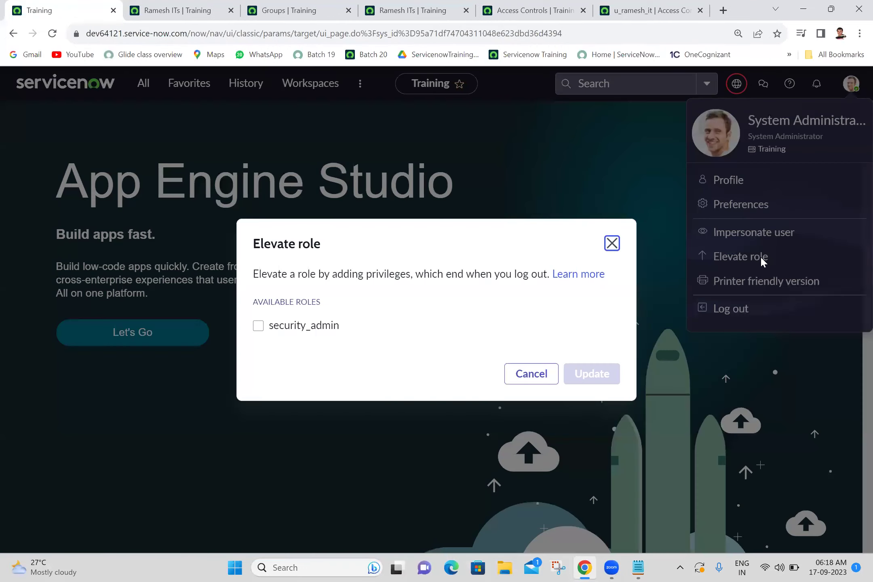
{"action": "left_click", "coordinate": [273, 312]}
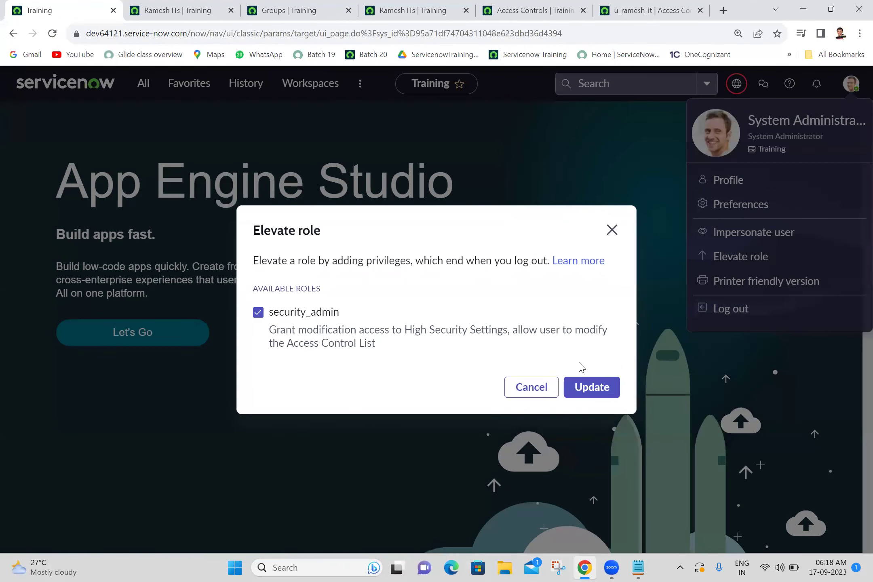
{"action": "left_click", "coordinate": [594, 388]}
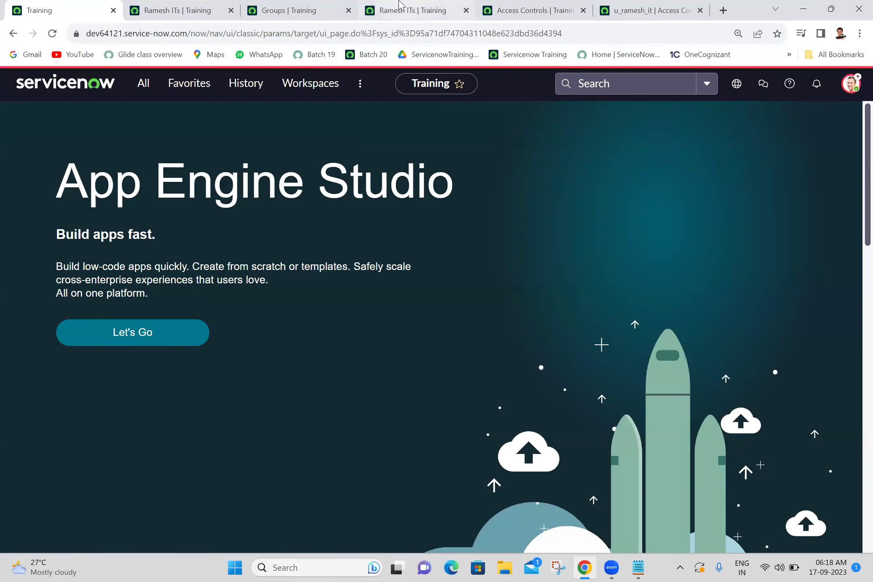
Reload the u_ramesh_it read access control and examine the group check in its script condition
{"action": "left_click", "coordinate": [547, 6]}
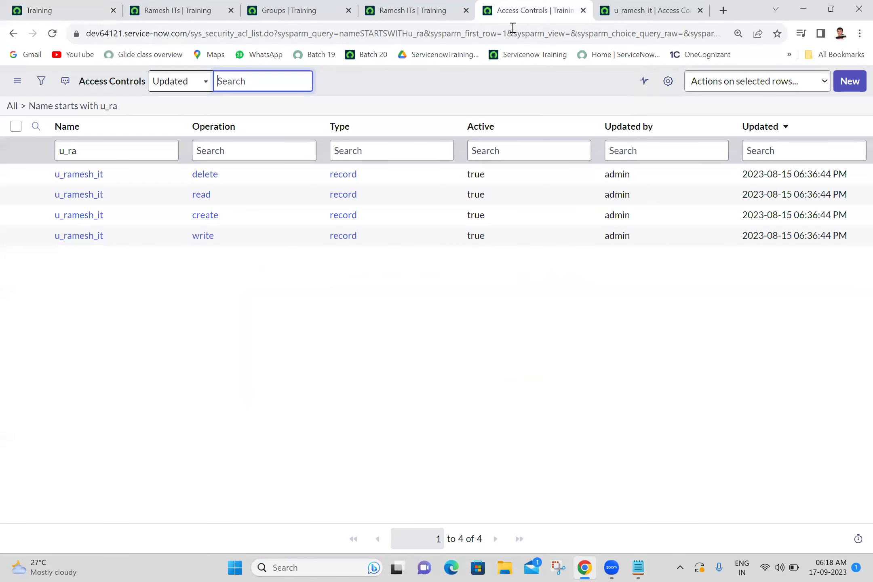
{"action": "left_click", "coordinate": [659, 7]}
{"action": "left_click", "coordinate": [53, 34]}
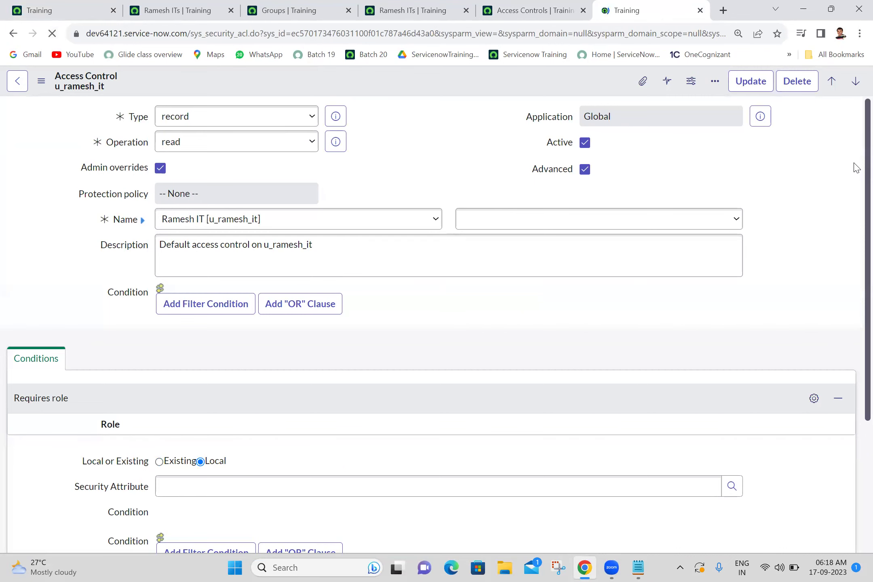
{"action": "scroll", "coordinate": [856, 276], "scroll_direction": "down", "scroll_amount": 3}
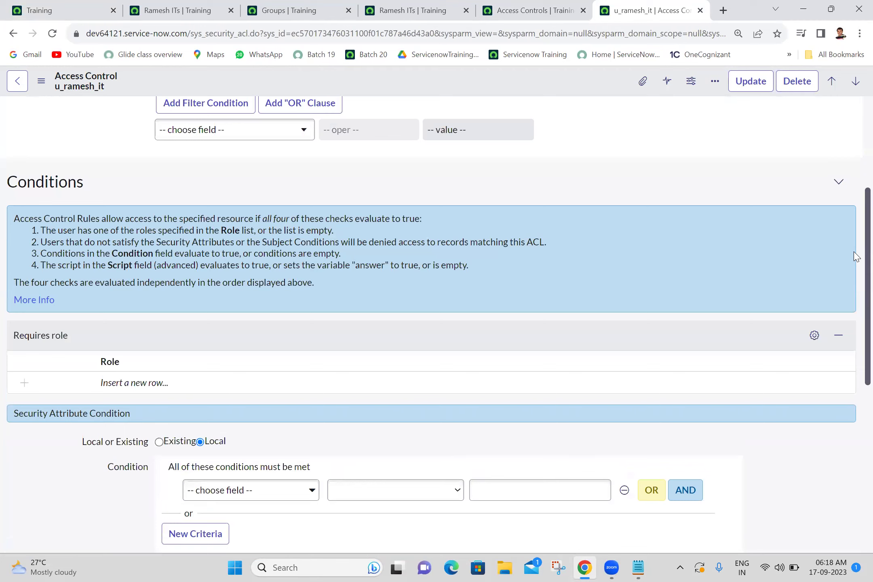
{"action": "scroll", "coordinate": [856, 262], "scroll_direction": "down", "scroll_amount": 5}
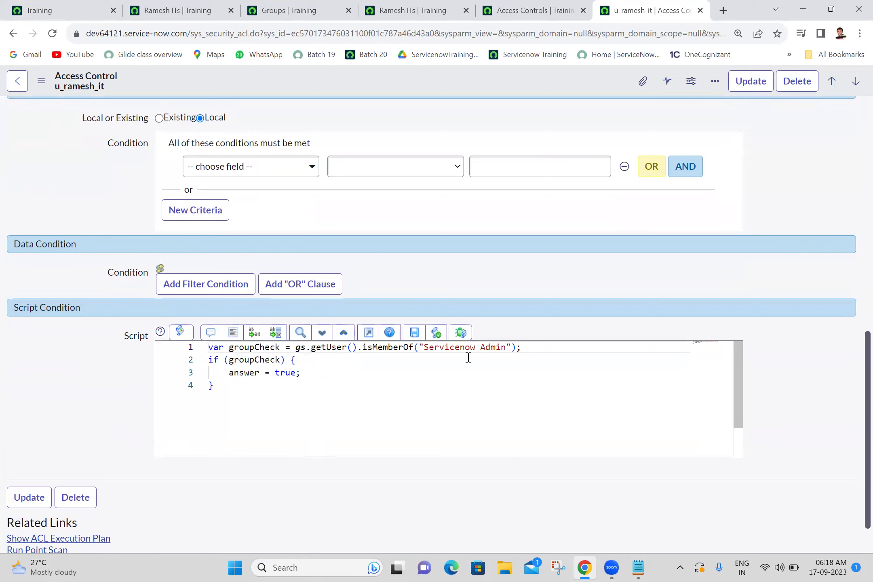
{"action": "left_click", "coordinate": [534, 348]}
{"action": "left_click", "coordinate": [317, 373]}
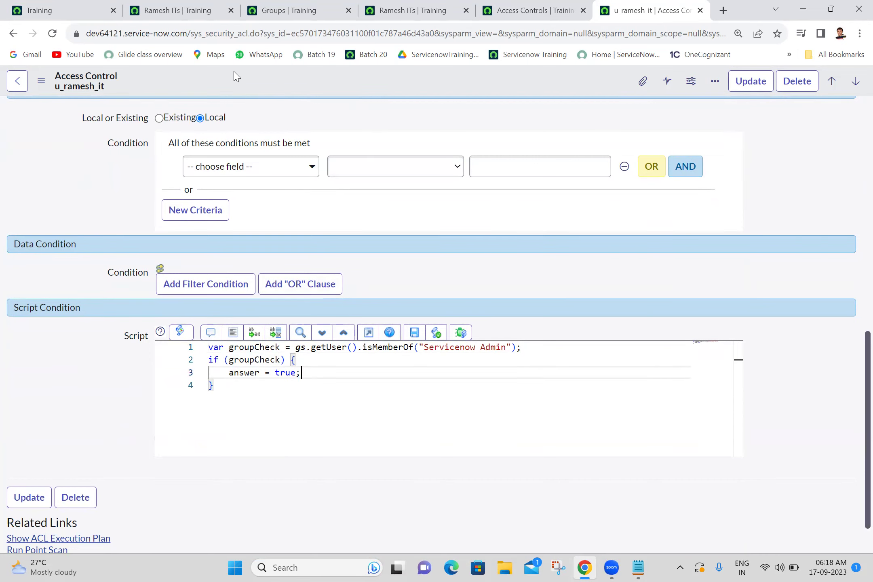
Open the Servicenow Admin group record from the groups list in a separate browser tab and view its members
{"action": "left_click", "coordinate": [288, 5]}
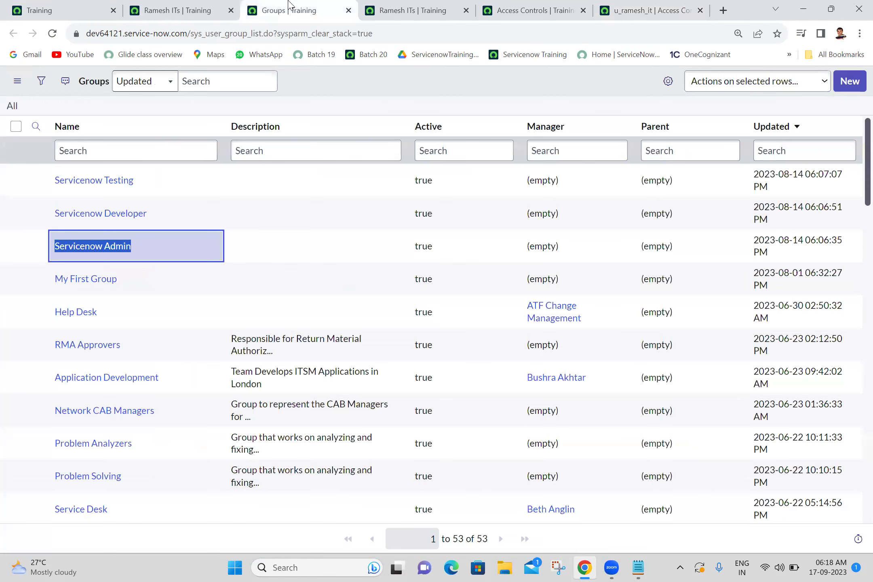
{"action": "middle_click", "coordinate": [117, 247]}
{"action": "left_click", "coordinate": [353, 5]}
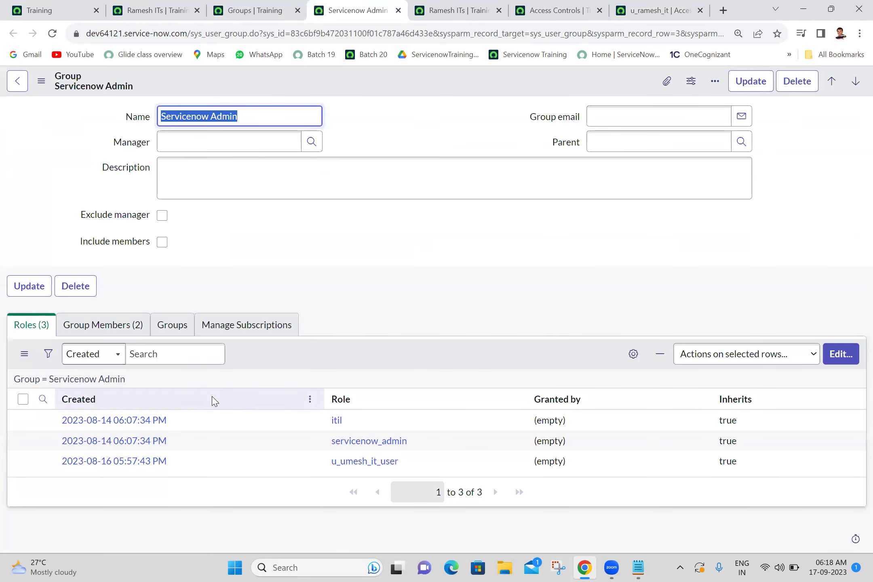
{"action": "left_click", "coordinate": [83, 324]}
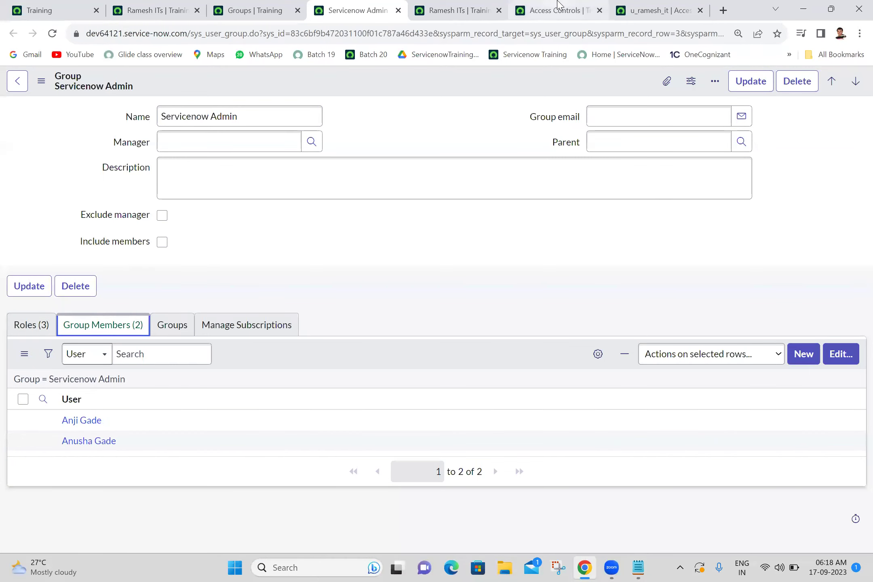
Add an empty gs.info(); call as the first line inside the if (groupCheck) block of the u_ramesh_it read access control's script
{"action": "left_click", "coordinate": [669, 10]}
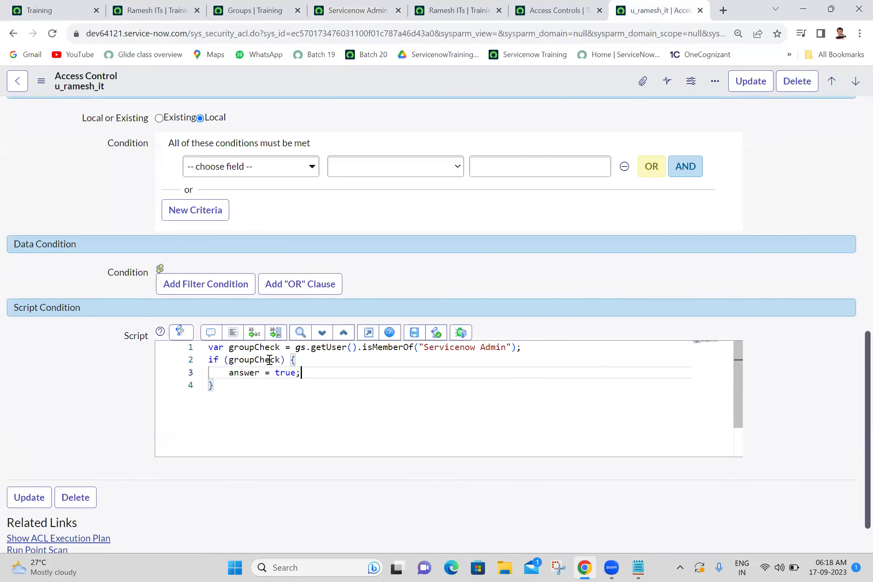
{"action": "left_click", "coordinate": [306, 360]}
{"action": "key", "text": "Return"}
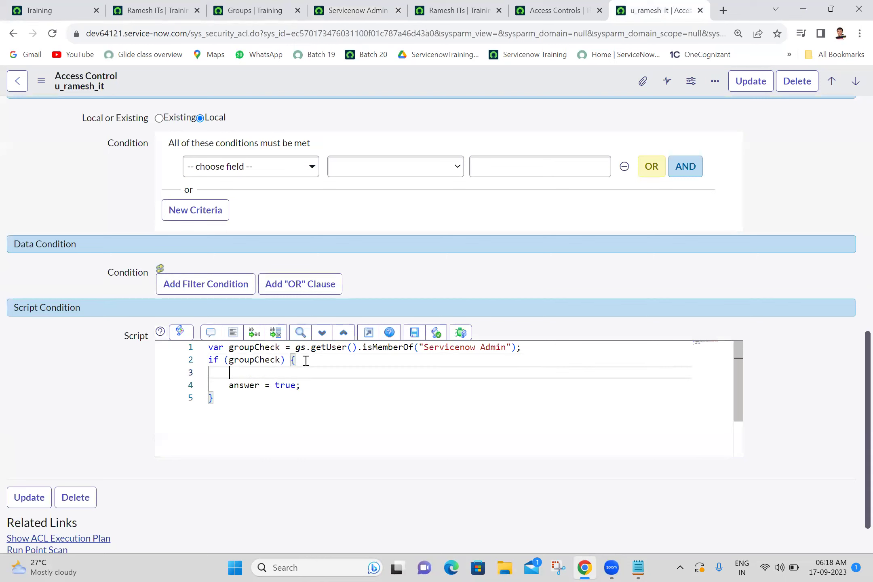
{"action": "type", "text": "gs."}
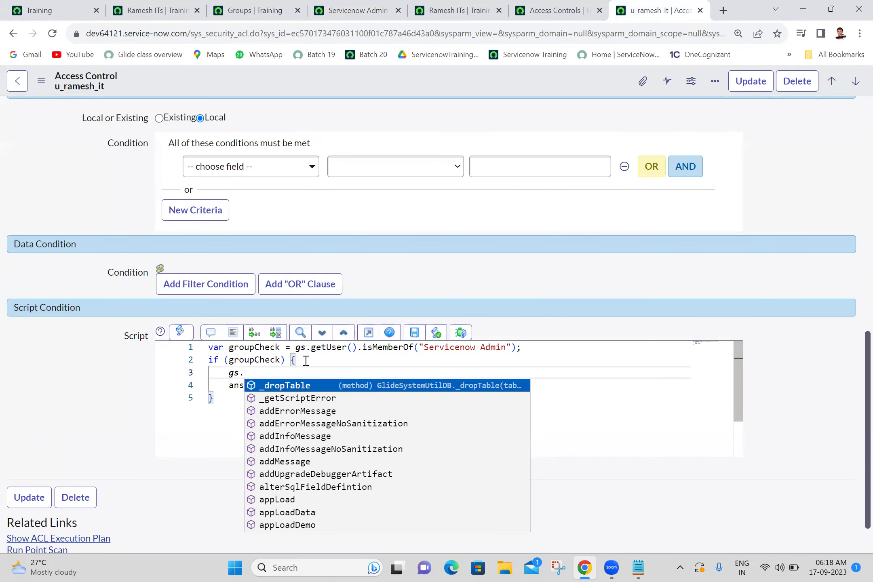
{"action": "type", "text": "info"}
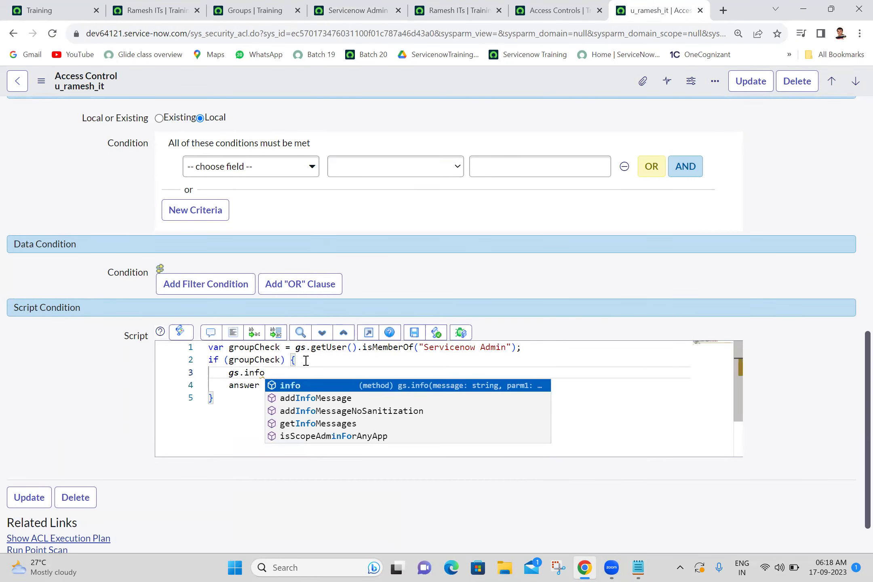
{"action": "key", "text": "Escape"}
{"action": "type", "text": ");"}
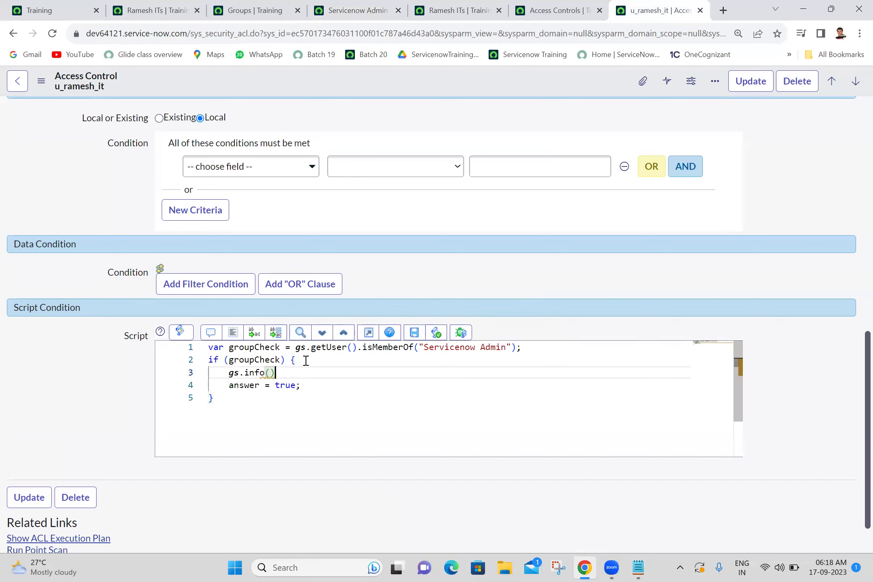
Give the gs.info call a quoted message made of the trainer's first name followed by "inside ACL if : "
{"action": "key", "text": "Left"}
{"action": "key", "text": "Left"}
{"action": "type", "text": "\""}
{"action": "type", "text": "Anji in"}
{"action": "type", "text": "side if"}
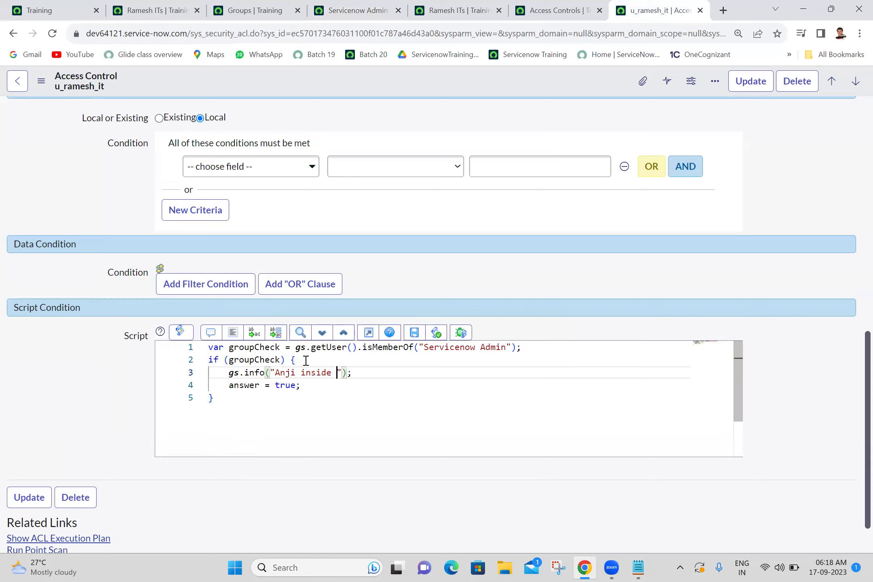
{"action": "key", "text": "BackSpace"}
{"action": "key", "text": "BackSpace"}
{"action": "type", "text": "ACL "}
{"action": "type", "text": "if "}
{"action": "type", "text": ": \""}
Append gs.getUserDisplayName() to the logged message and save the access control, staying on its form
{"action": "type", "text": "+"}
{"action": "type", "text": "gs.ge"}
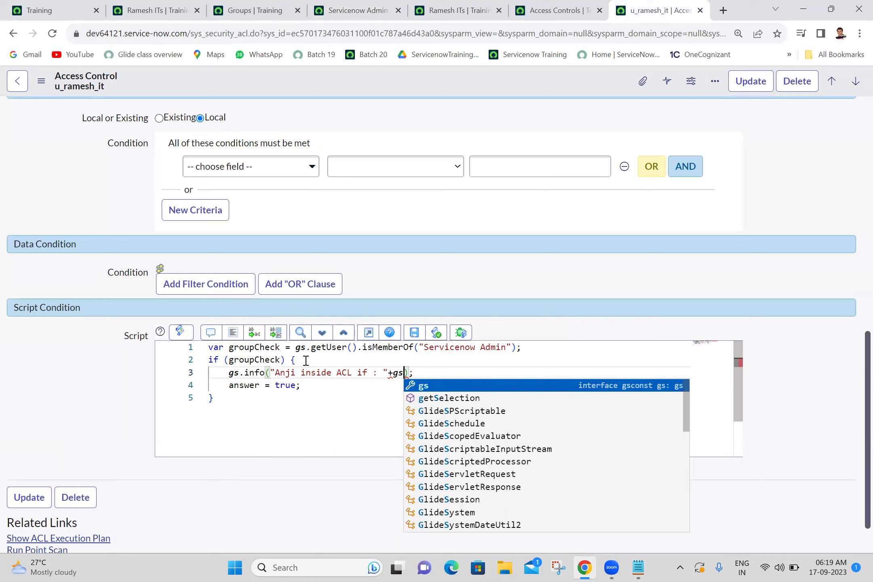
{"action": "type", "text": "tUser"}
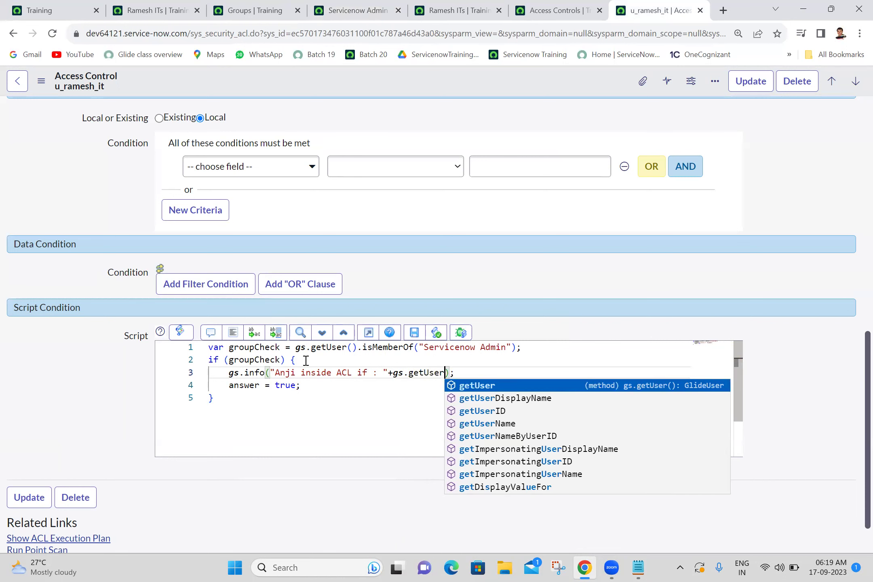
{"action": "key", "text": "Down"}
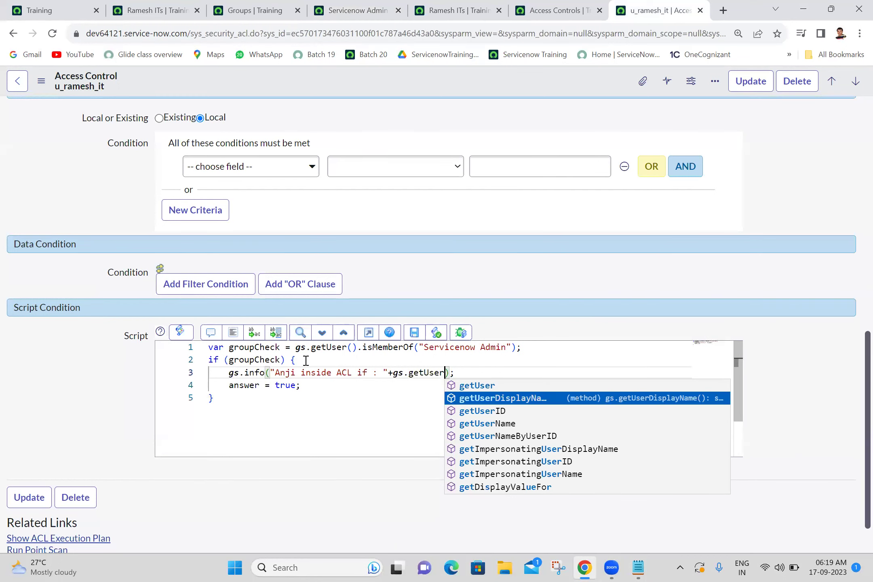
{"action": "key", "text": "Return"}
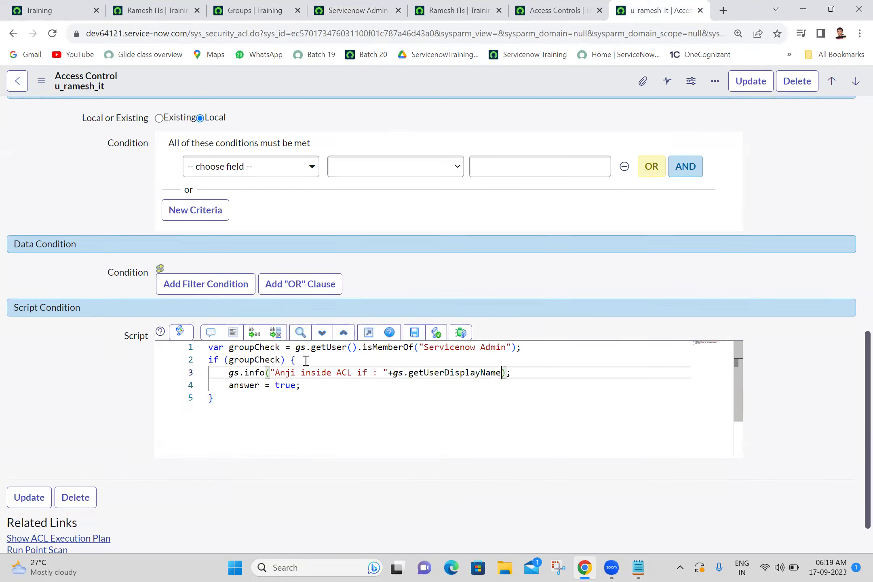
{"action": "type", "text": "()"}
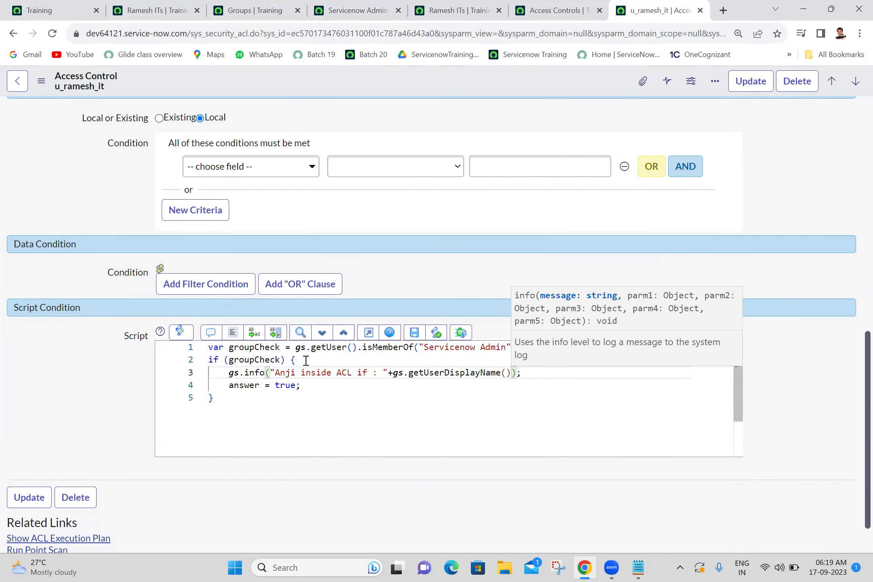
{"action": "right_click", "coordinate": [436, 81]}
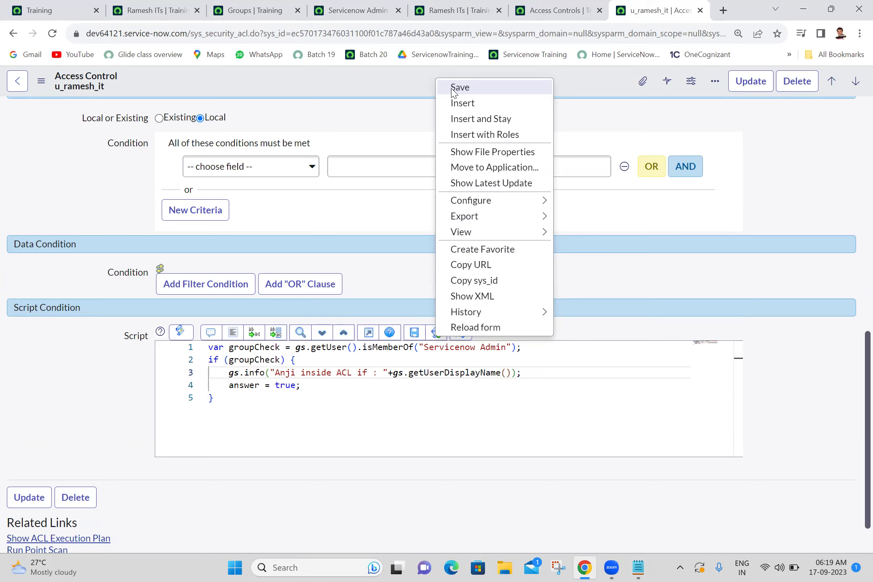
{"action": "left_click", "coordinate": [460, 87]}
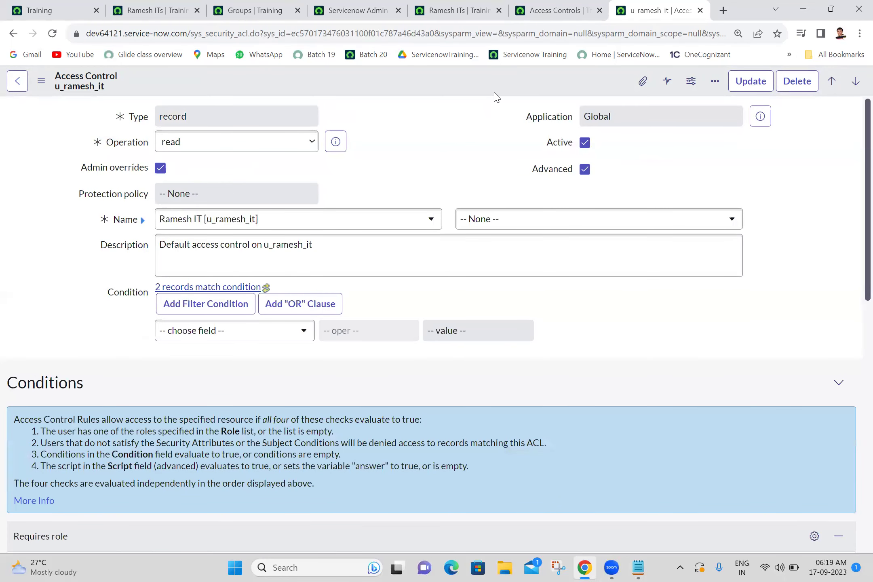
Find the "system log" modules from the ServiceNow home page and open the list of all log entries in a separate browser tab
{"action": "left_click", "coordinate": [560, 10]}
{"action": "left_click", "coordinate": [443, 6]}
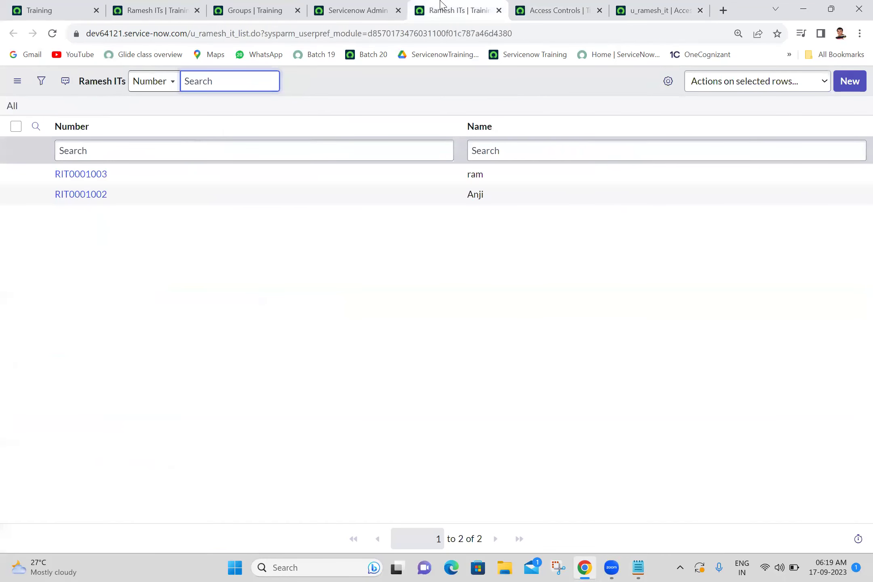
{"action": "left_click", "coordinate": [77, 6]}
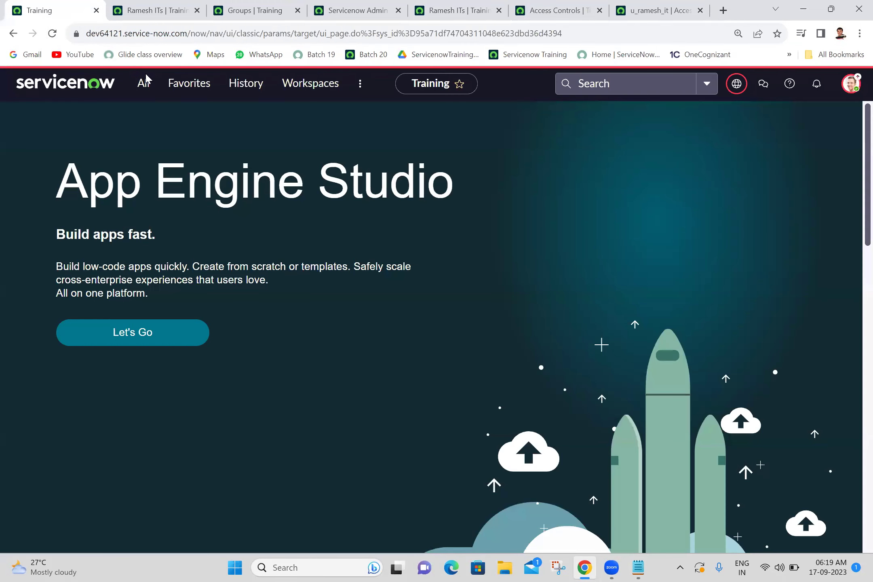
{"action": "left_click", "coordinate": [143, 83]}
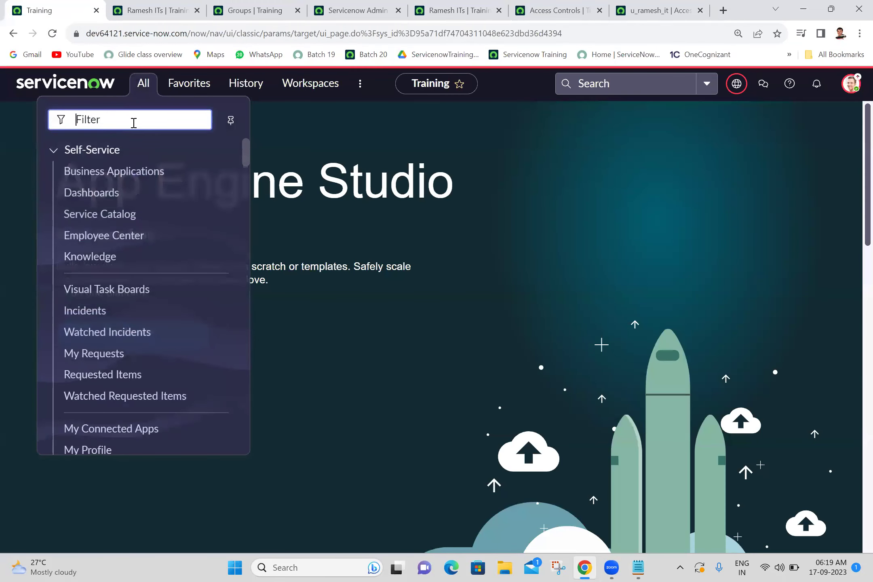
{"action": "type", "text": "system log"}
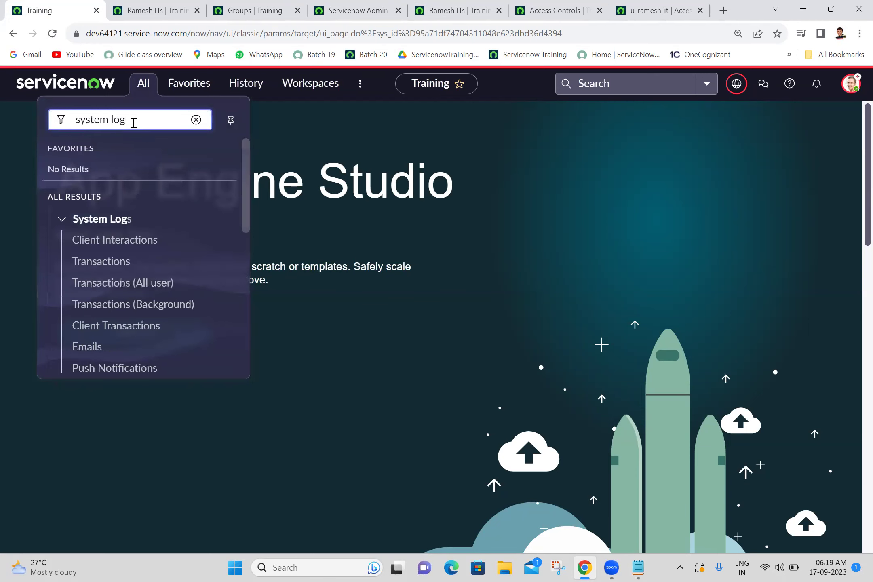
{"action": "left_click_drag", "start_coordinate": [247, 179], "coordinate": [244, 254]}
{"action": "middle_click", "coordinate": [90, 240]}
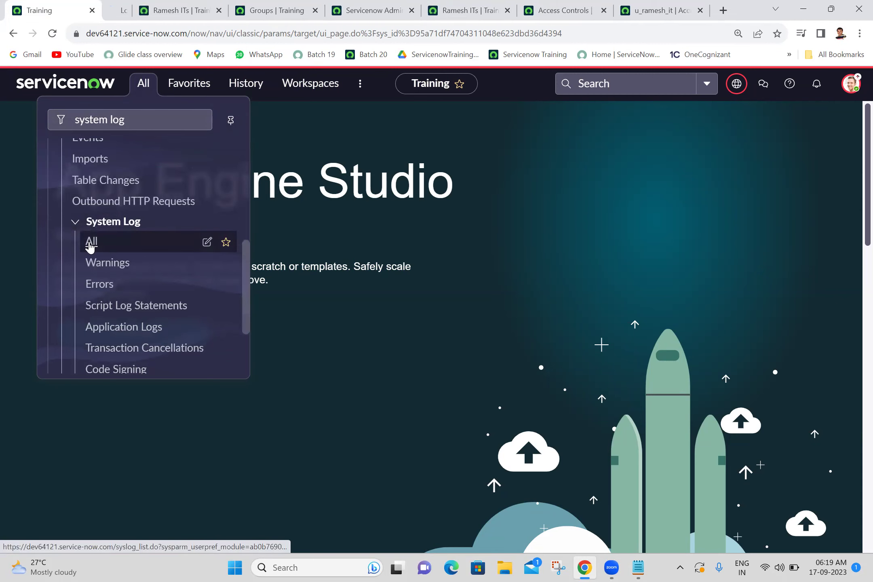
{"action": "left_click", "coordinate": [167, 6]}
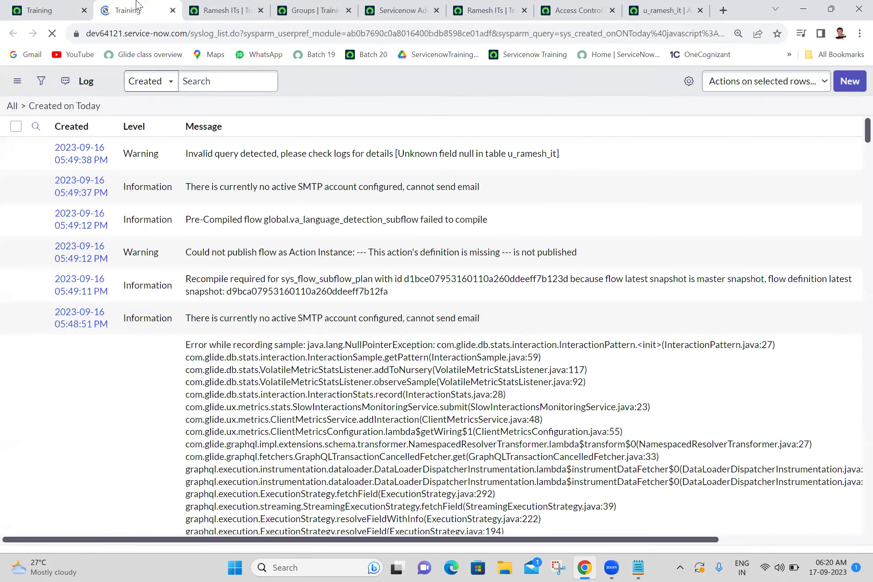
Filter the log entries by message, using the first name that begins the ACL's log statement
{"action": "left_click", "coordinate": [263, 146]}
{"action": "type", "text": "anji"}
{"action": "key", "text": "Return"}
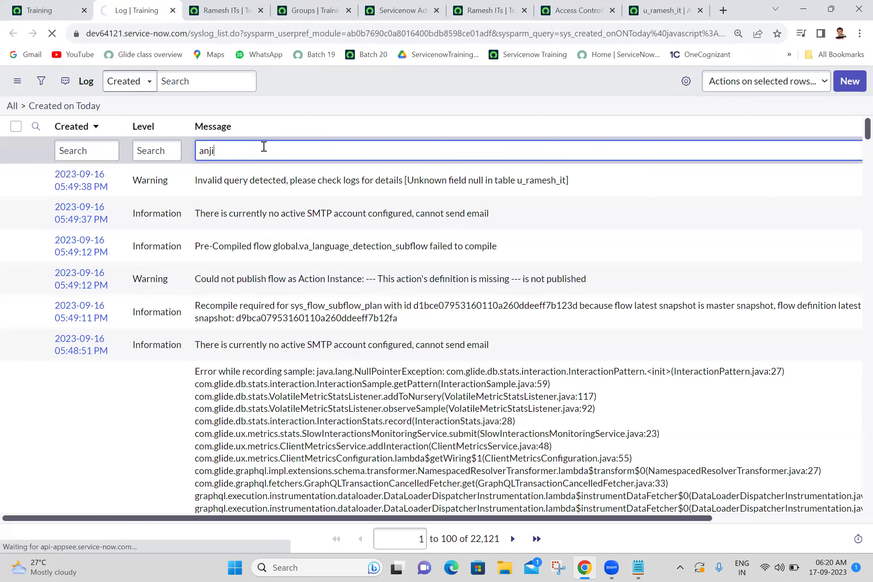
Reload the Ramesh ITs list in its own tab as administrator and return to the filtered log
{"action": "left_click", "coordinate": [260, 6]}
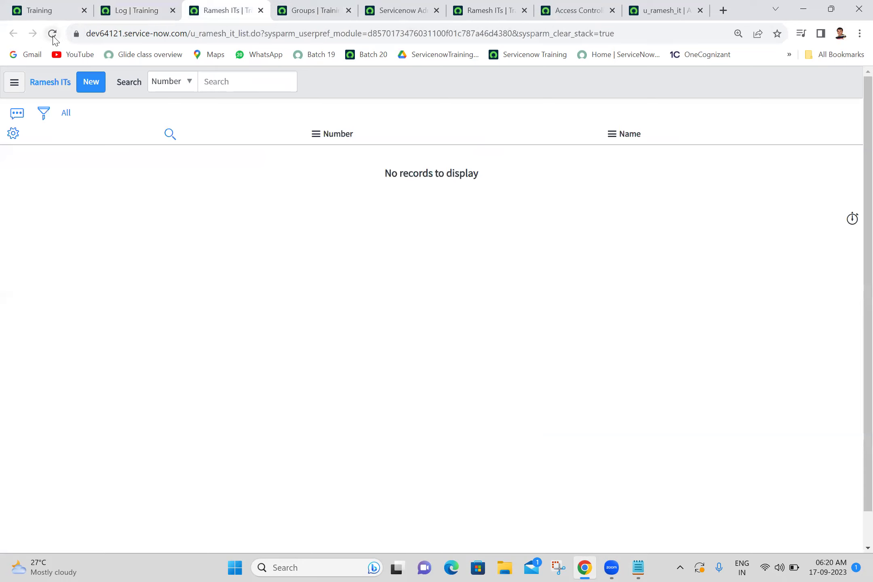
{"action": "left_click", "coordinate": [53, 37]}
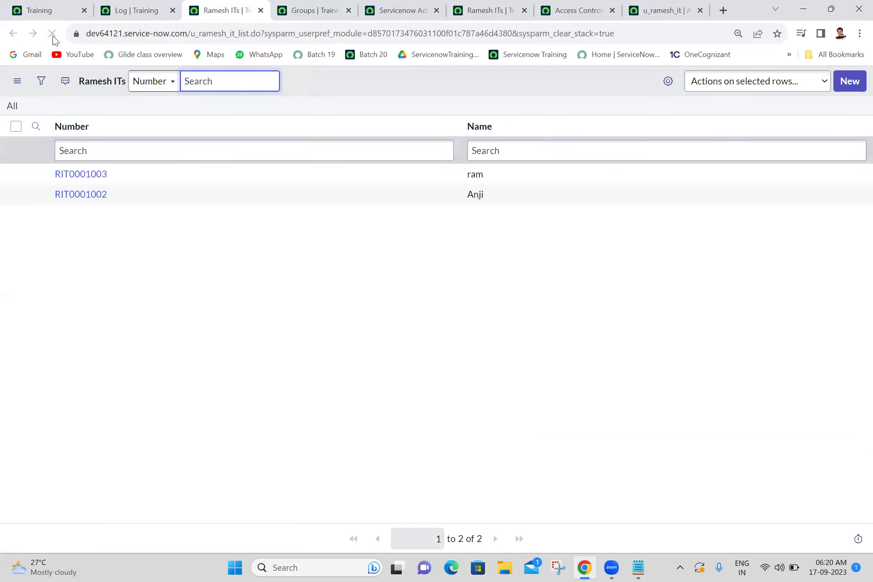
{"action": "left_click", "coordinate": [338, 272]}
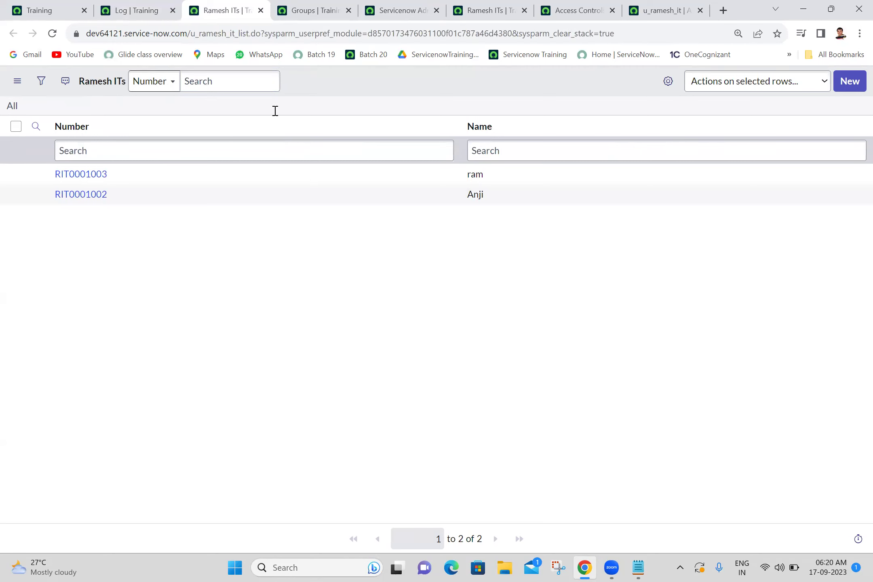
{"action": "left_click", "coordinate": [158, 9]}
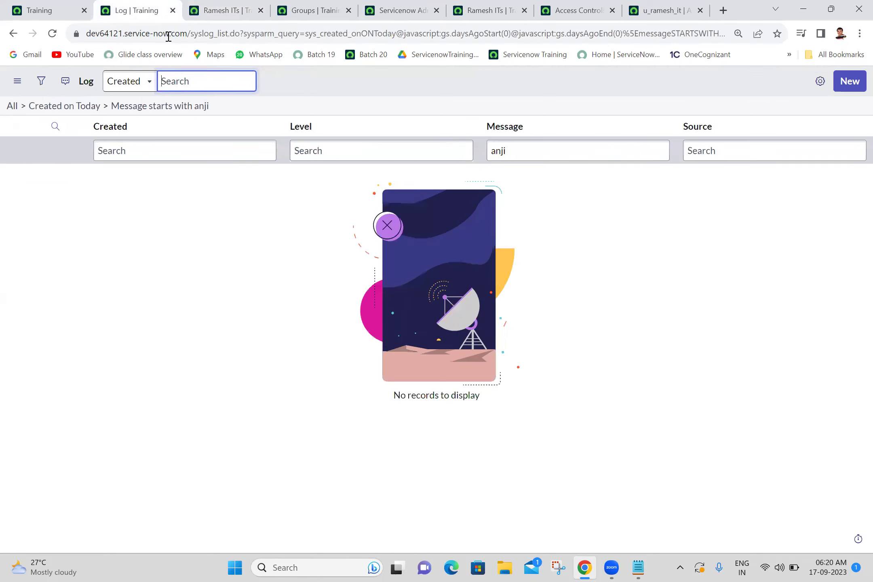
Refresh today's log list filtered by message several times to check for entries from the ACL script
{"action": "left_click", "coordinate": [188, 106]}
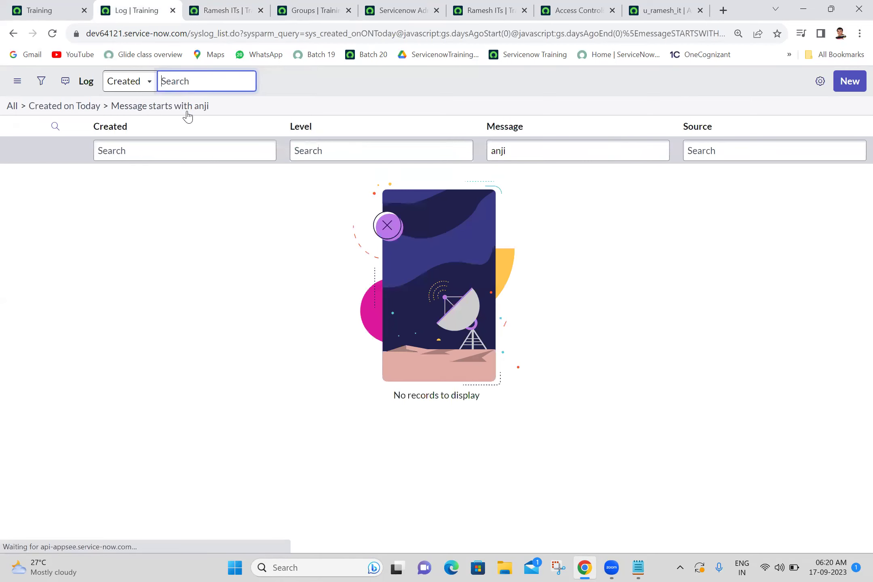
{"action": "left_click", "coordinate": [187, 113]}
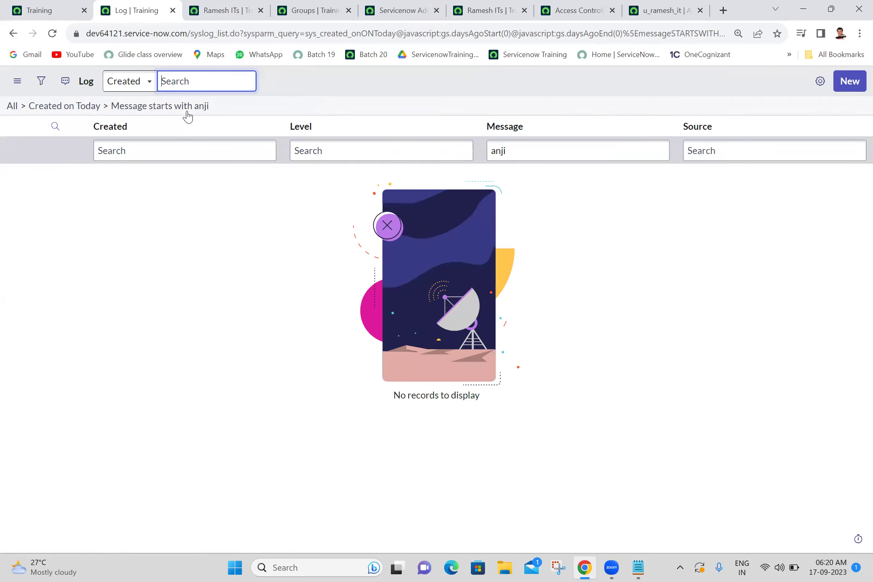
{"action": "left_click", "coordinate": [187, 113]}
{"action": "left_click", "coordinate": [188, 113]}
{"action": "left_click", "coordinate": [187, 112]}
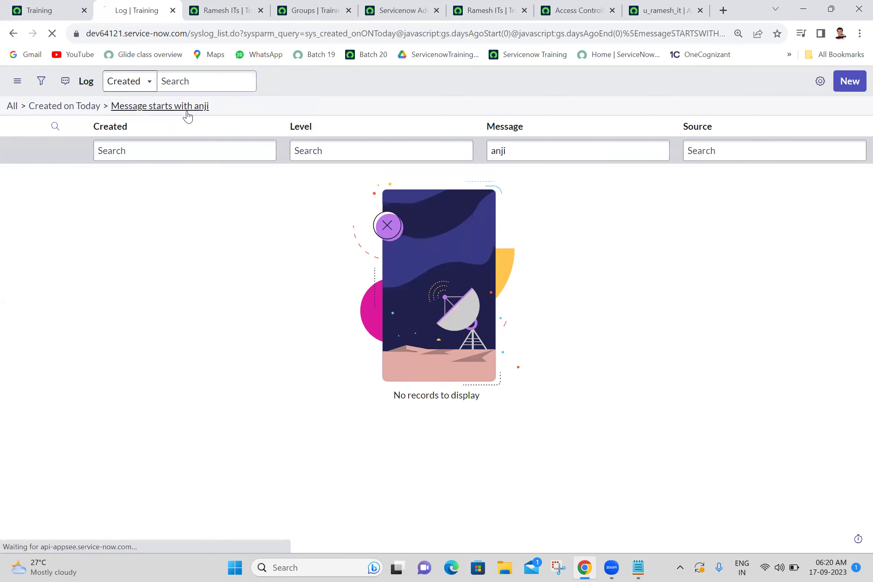
{"action": "left_click", "coordinate": [187, 112]}
{"action": "left_click", "coordinate": [187, 112]}
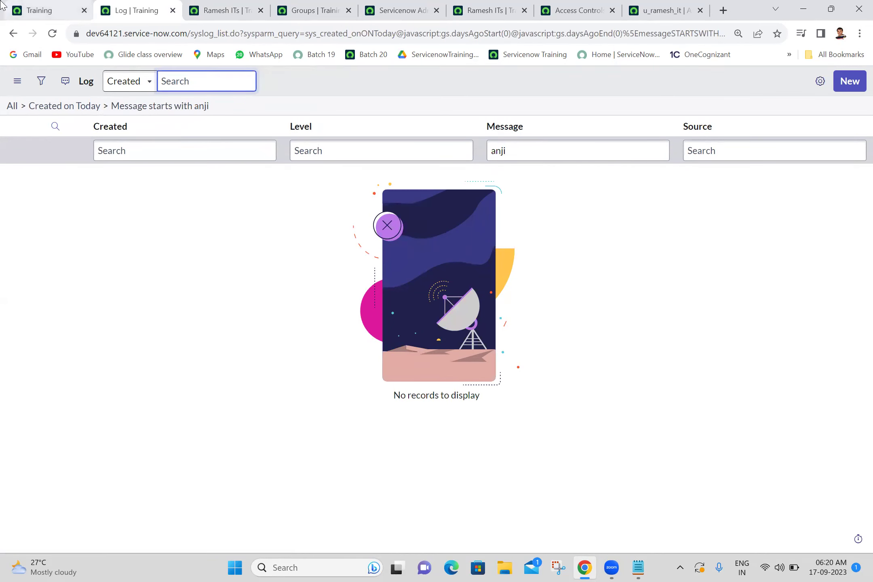
Reload the Ramesh ITs list in its own tab while working as System Administrator
{"action": "left_click", "coordinate": [1, 4]}
{"action": "left_click", "coordinate": [216, 8]}
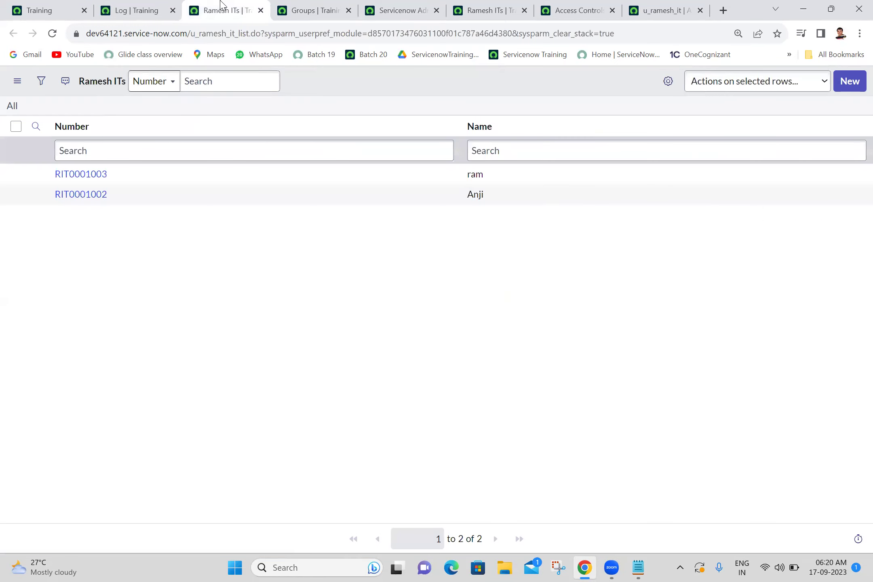
{"action": "left_click", "coordinate": [52, 35]}
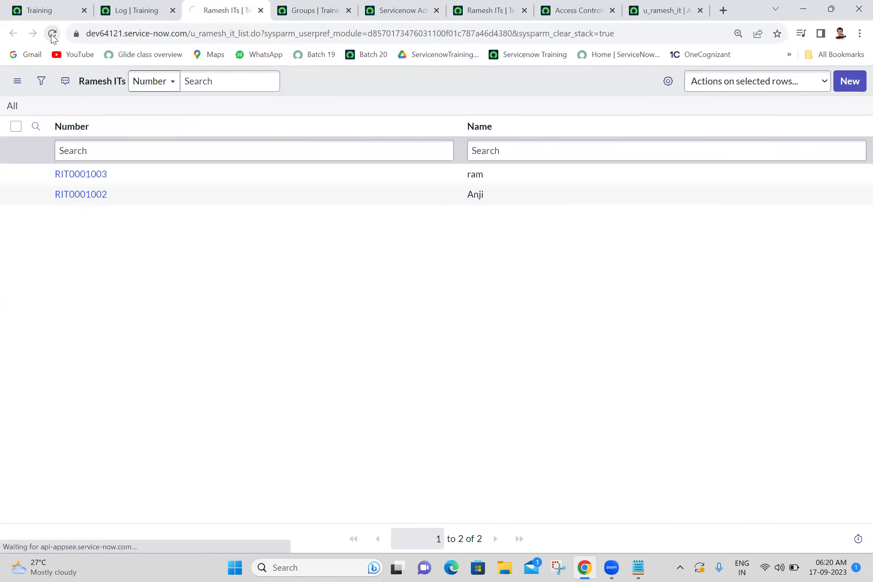
Impersonate the first recently impersonated user, who is outside the Servicenow Admin group, and reload the Ramesh ITs list
{"action": "left_click", "coordinate": [50, 5]}
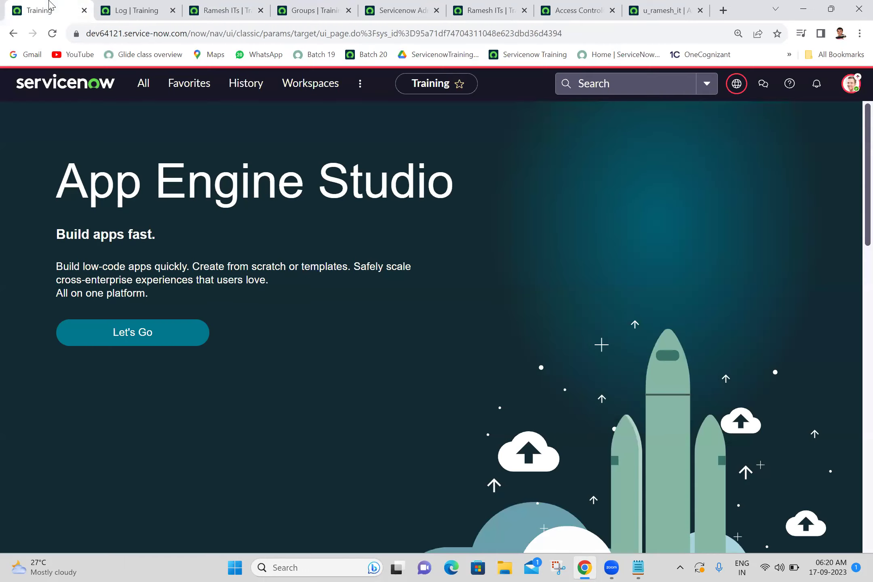
{"action": "left_click", "coordinate": [850, 84]}
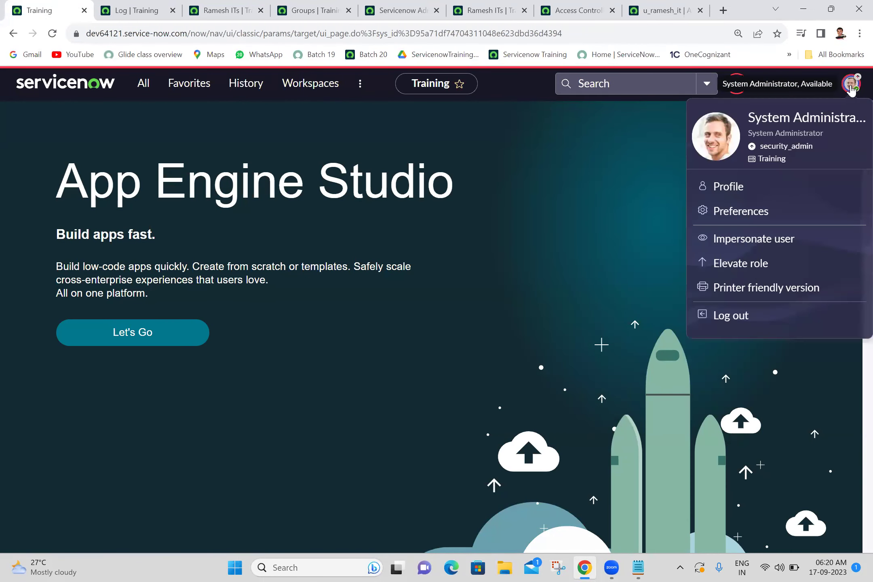
{"action": "left_click", "coordinate": [755, 240]}
{"action": "left_click", "coordinate": [368, 304]}
{"action": "left_click", "coordinate": [562, 438]}
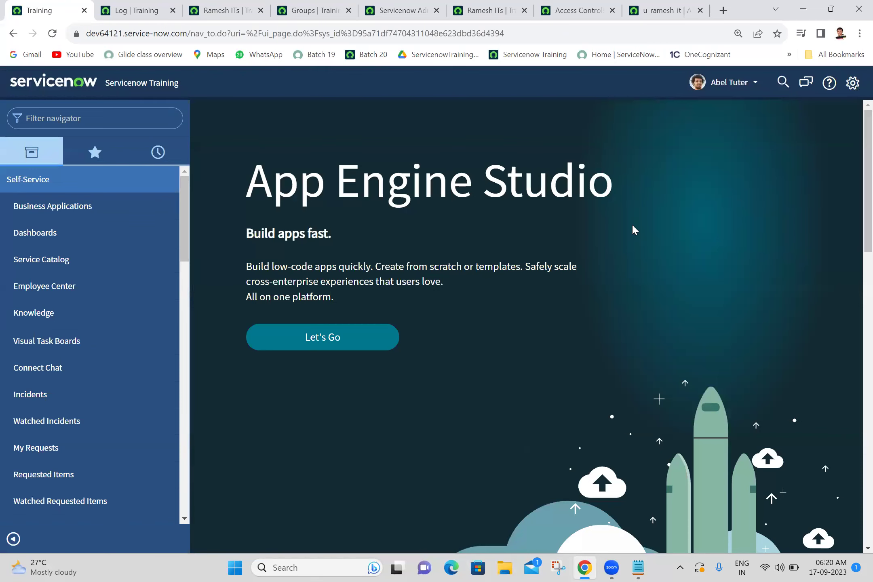
{"action": "left_click", "coordinate": [247, 9]}
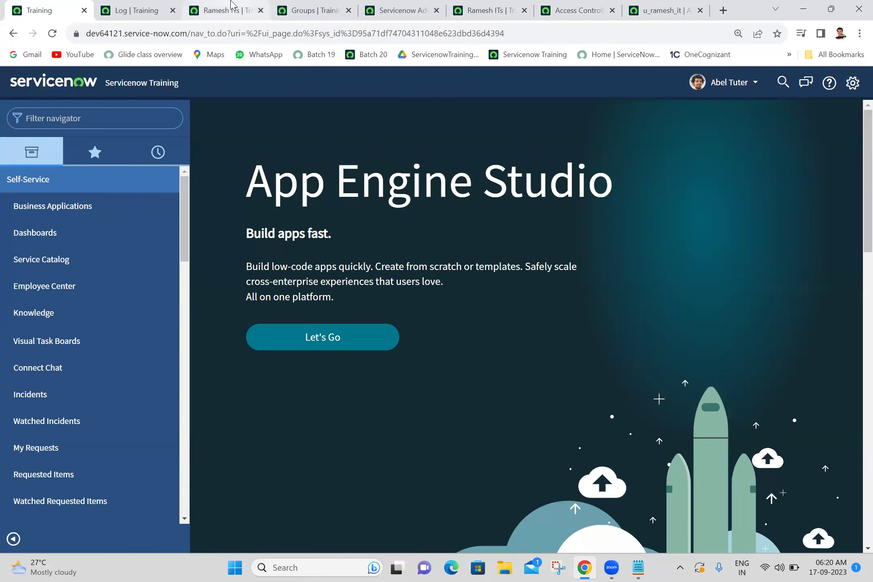
{"action": "left_click", "coordinate": [57, 39]}
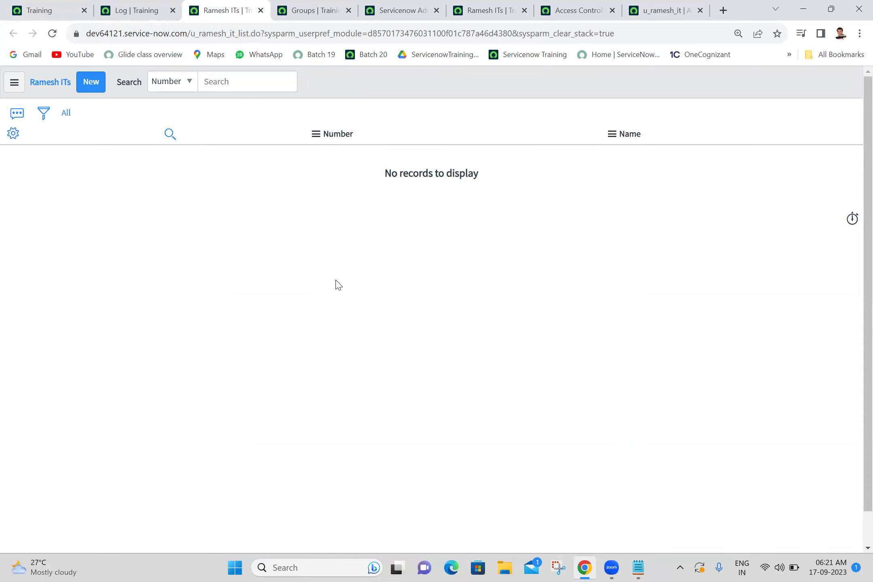
Review the u_ramesh_it read access control, from its general settings and required roles to its group-check script
{"action": "left_click", "coordinate": [687, 10]}
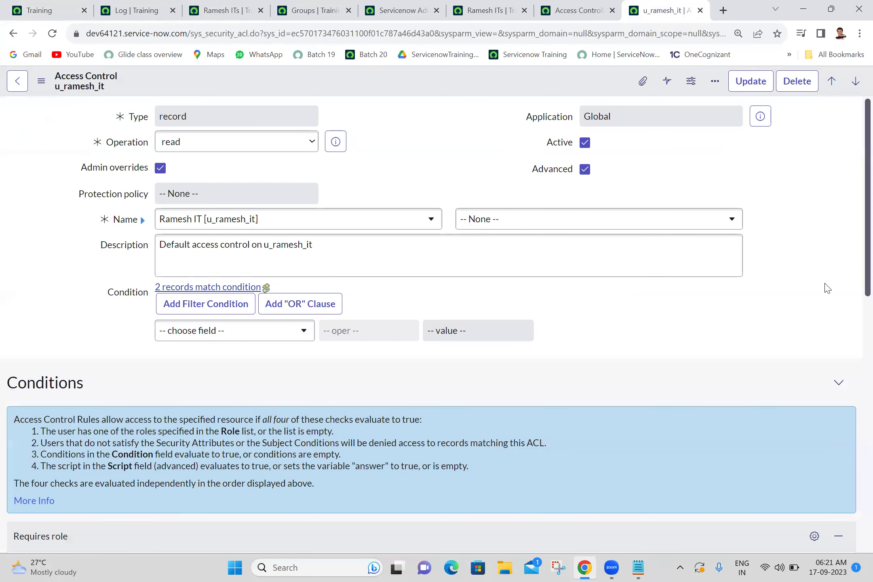
{"action": "scroll", "coordinate": [826, 288], "scroll_direction": "down", "scroll_amount": 5}
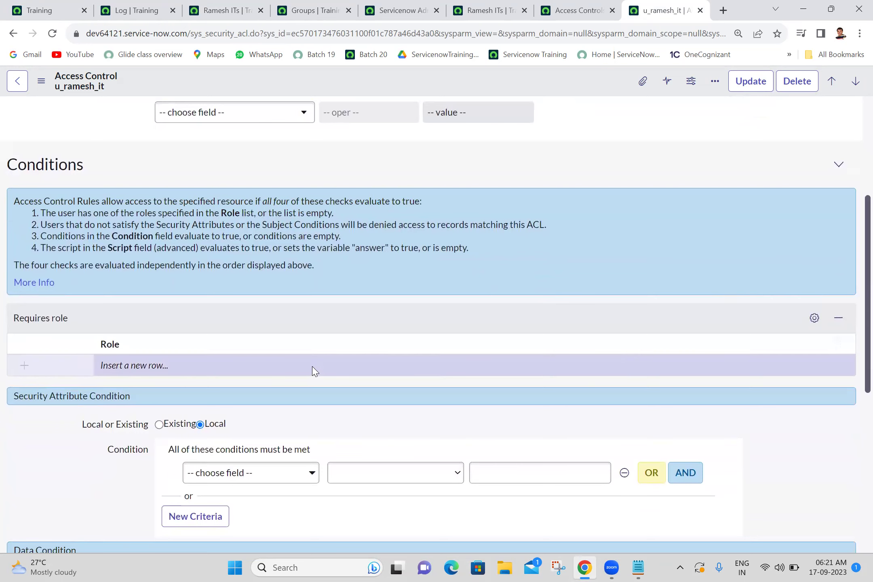
{"action": "scroll", "coordinate": [36, 477], "scroll_direction": "down", "scroll_amount": 7}
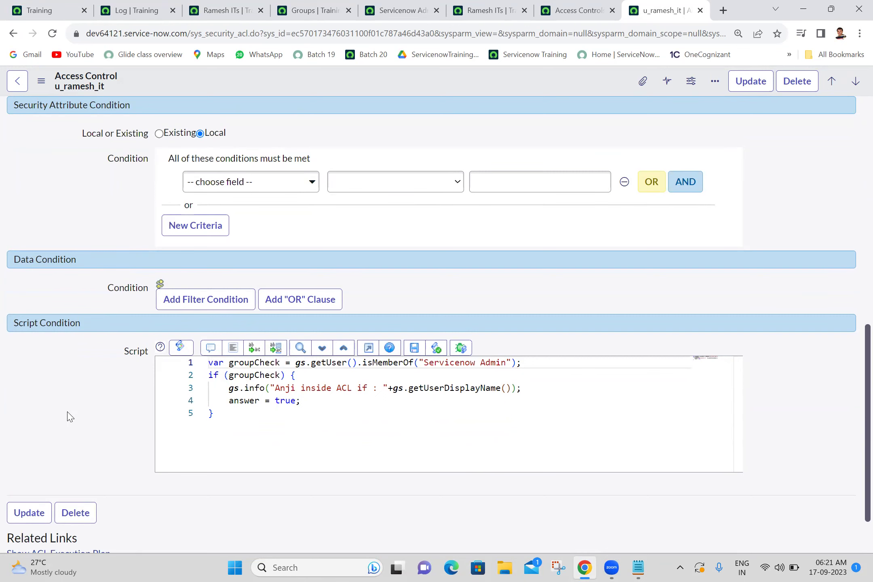
{"action": "scroll", "coordinate": [33, 388], "scroll_direction": "up", "scroll_amount": 10}
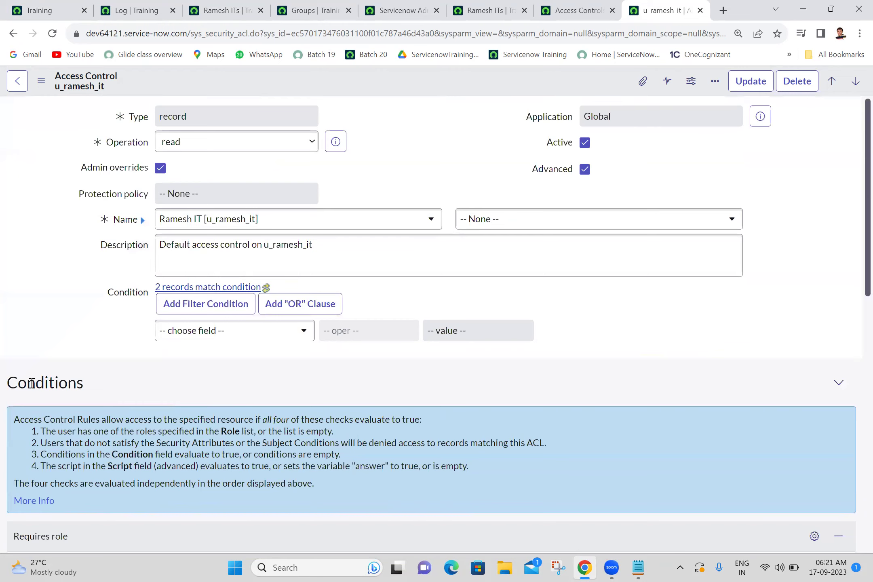
{"action": "scroll", "coordinate": [31, 383], "scroll_direction": "down", "scroll_amount": 10}
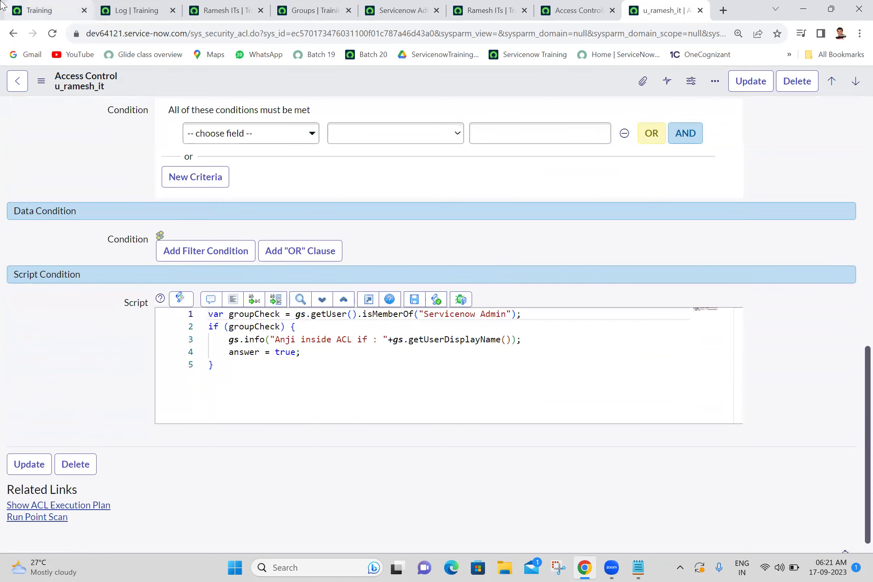
Switch the impersonation from the home page to the Servicenow Admin group member named in the script's log message
{"action": "left_click", "coordinate": [44, 10]}
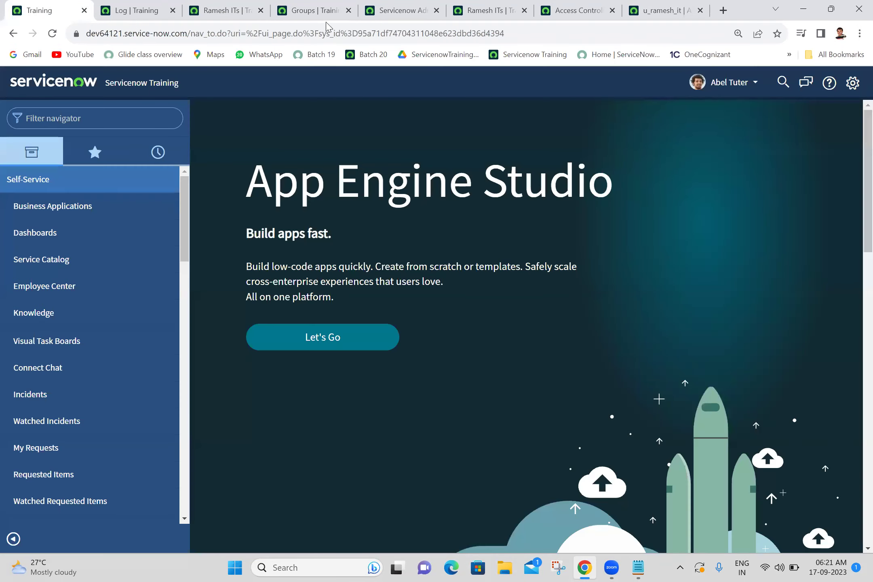
{"action": "left_click", "coordinate": [731, 82]}
{"action": "left_click", "coordinate": [717, 143]}
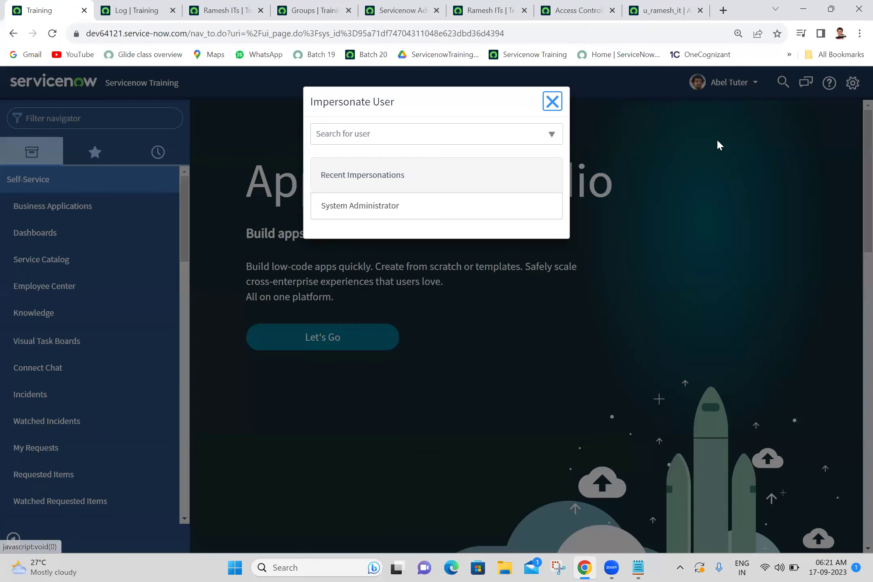
{"action": "left_click", "coordinate": [383, 287]}
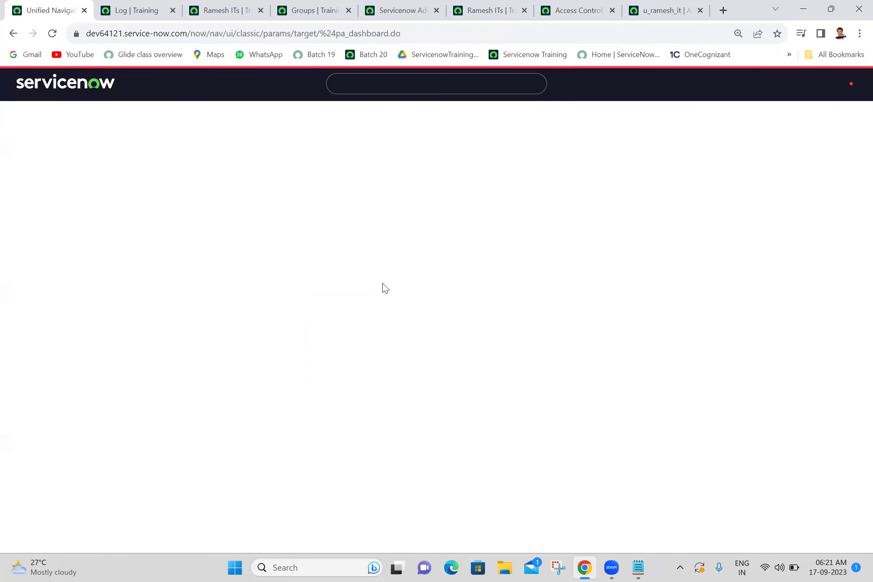
Reload the Ramesh ITs list several times as the impersonated group member to check read access and trigger the ACL script
{"action": "left_click", "coordinate": [228, 9]}
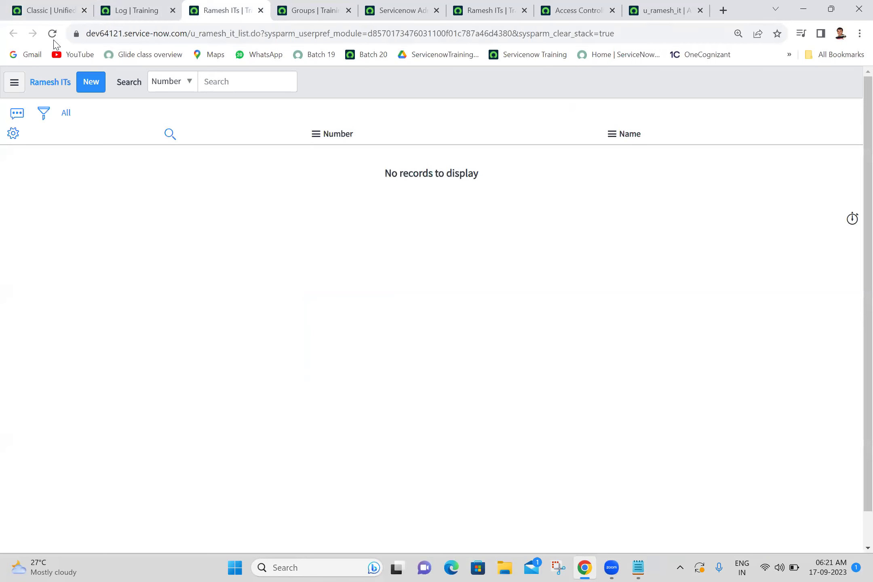
{"action": "left_click", "coordinate": [53, 39]}
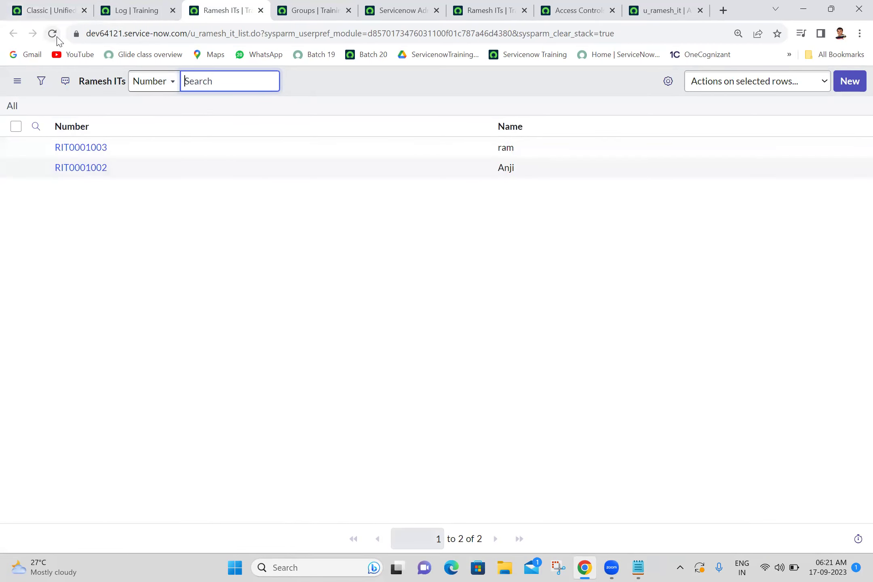
{"action": "left_click", "coordinate": [57, 38]}
{"action": "left_click", "coordinate": [57, 38]}
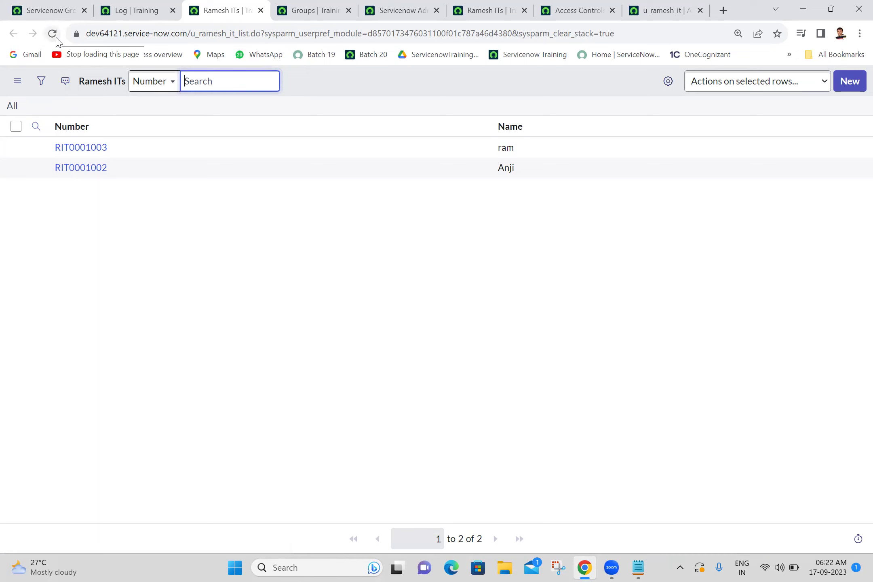
{"action": "left_click", "coordinate": [306, 169]}
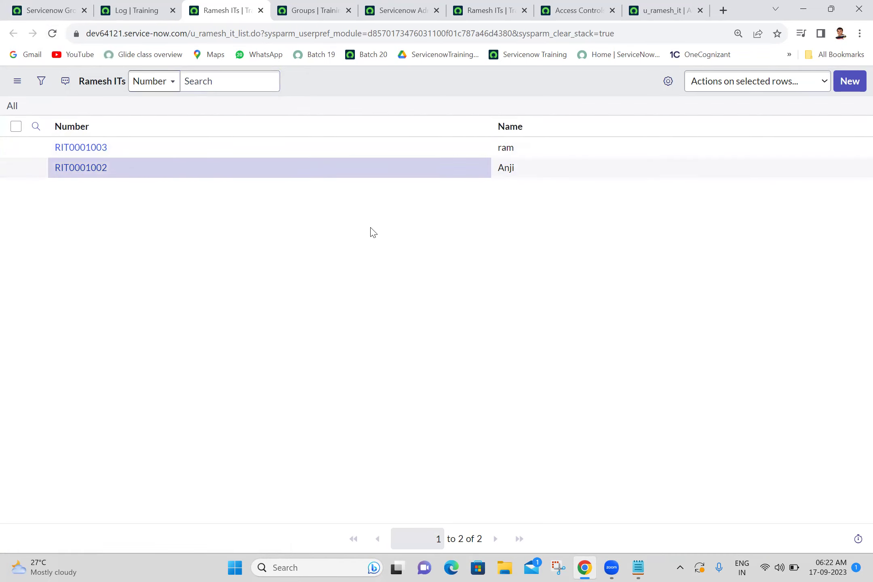
Dismiss the New in Vancouver announcement and end the impersonation to return to System Administrator
{"action": "left_click", "coordinate": [64, 5]}
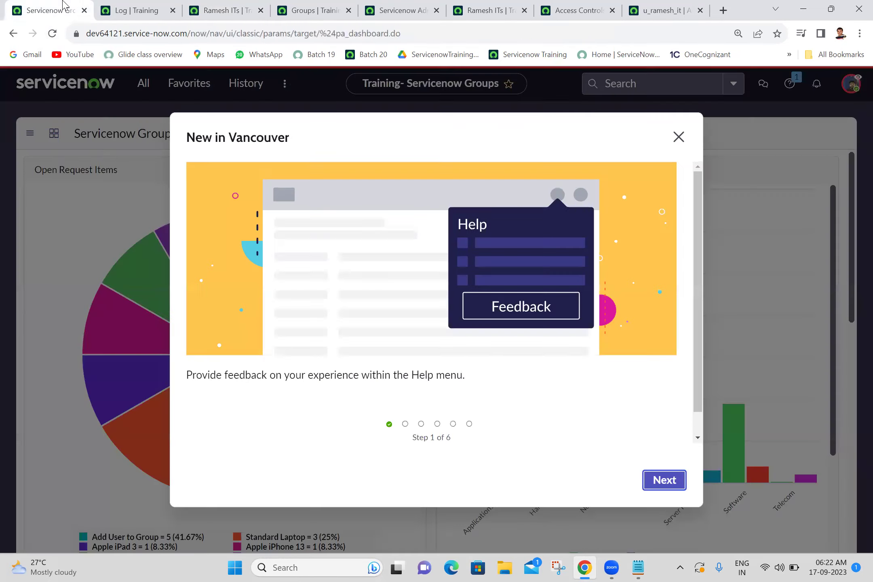
{"action": "left_click", "coordinate": [678, 137]}
{"action": "left_click", "coordinate": [850, 93]}
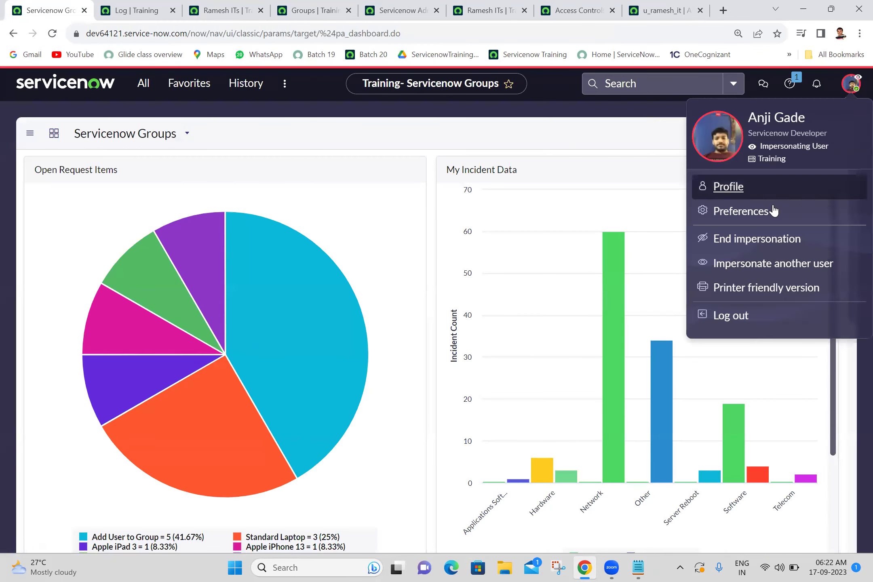
{"action": "left_click", "coordinate": [753, 240]}
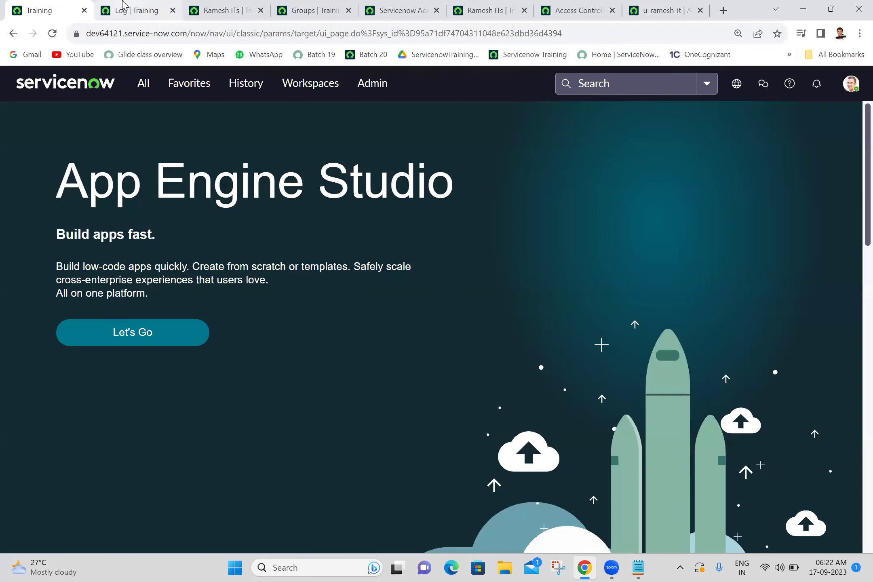
Refresh the log filtered by message and compare its entries with the log statement in the ACL script
{"action": "left_click", "coordinate": [184, 11]}
{"action": "left_click", "coordinate": [198, 106]}
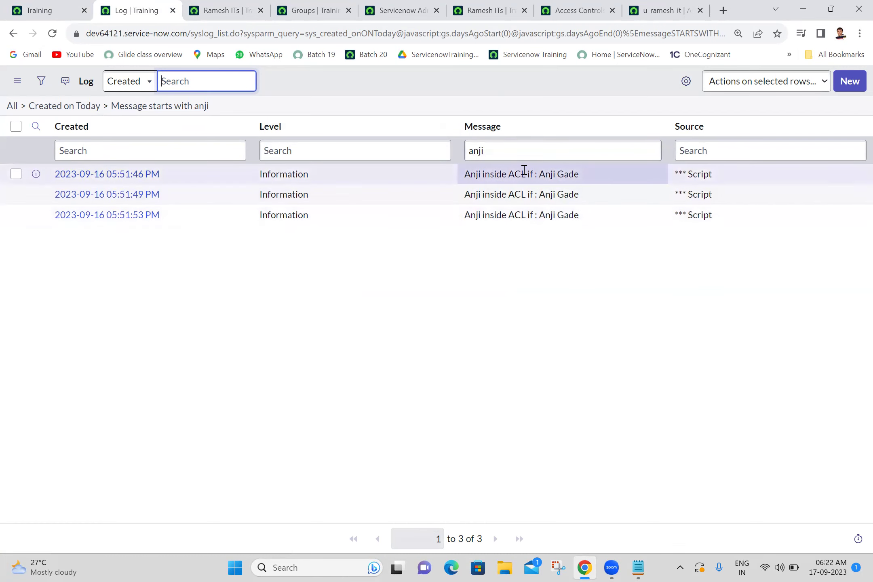
{"action": "left_click", "coordinate": [663, 10]}
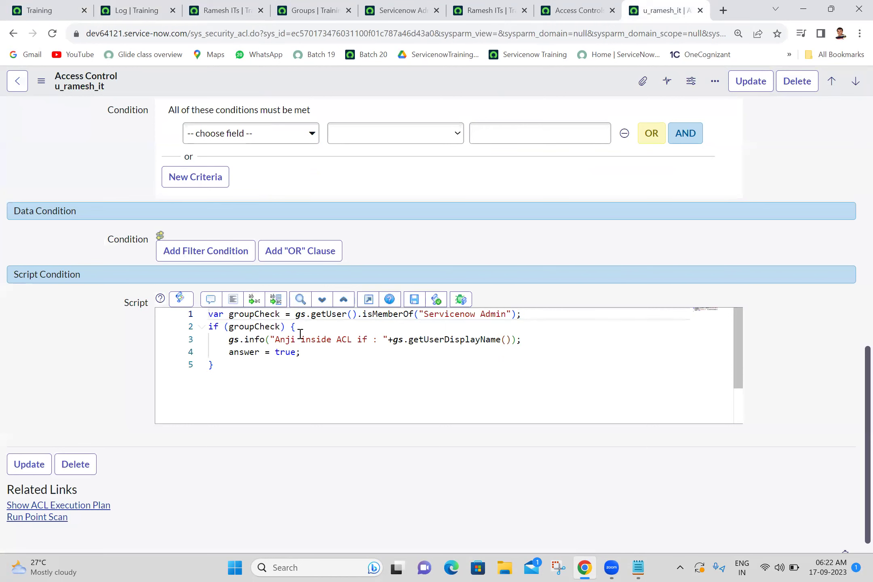
Impersonate the last recently impersonated user and check the Servicenow Admin group's members before returning to the home tab
{"action": "left_click", "coordinate": [65, 8]}
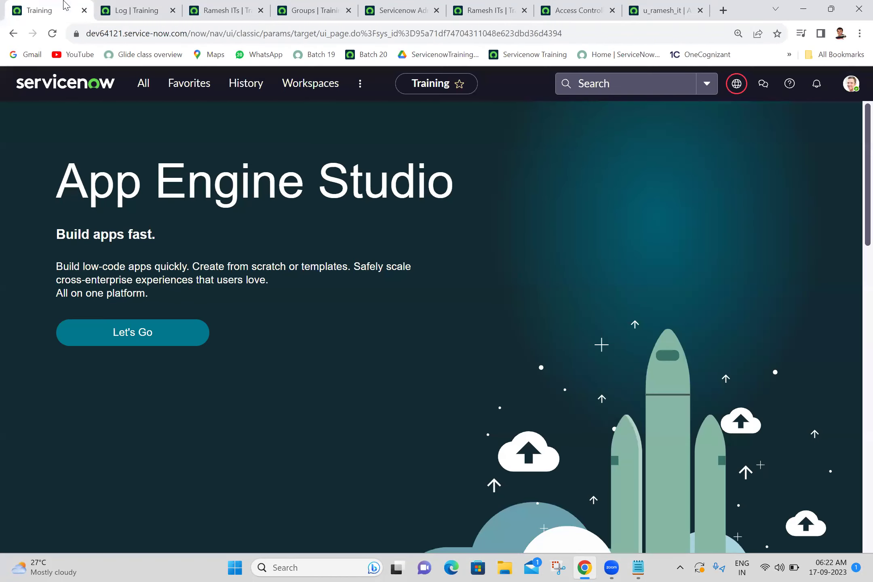
{"action": "left_click", "coordinate": [851, 84]}
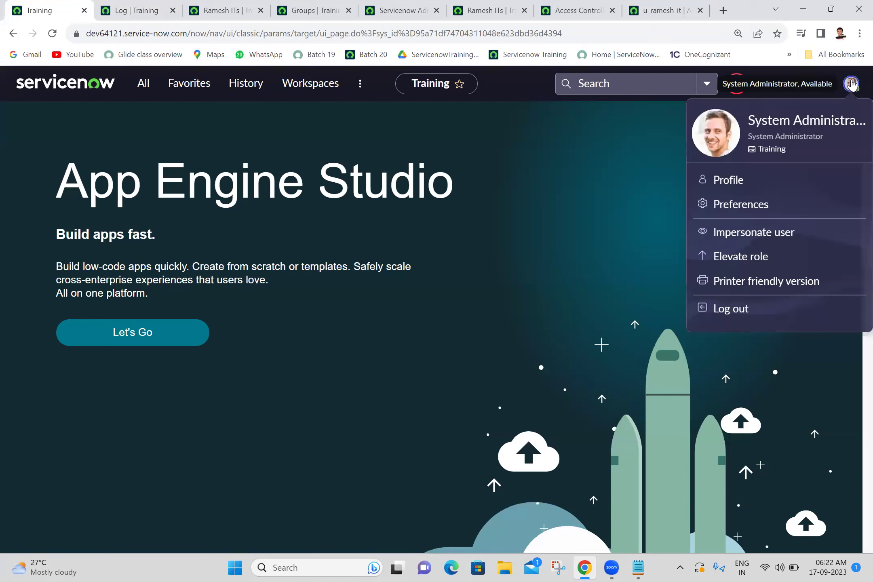
{"action": "left_click", "coordinate": [743, 238]}
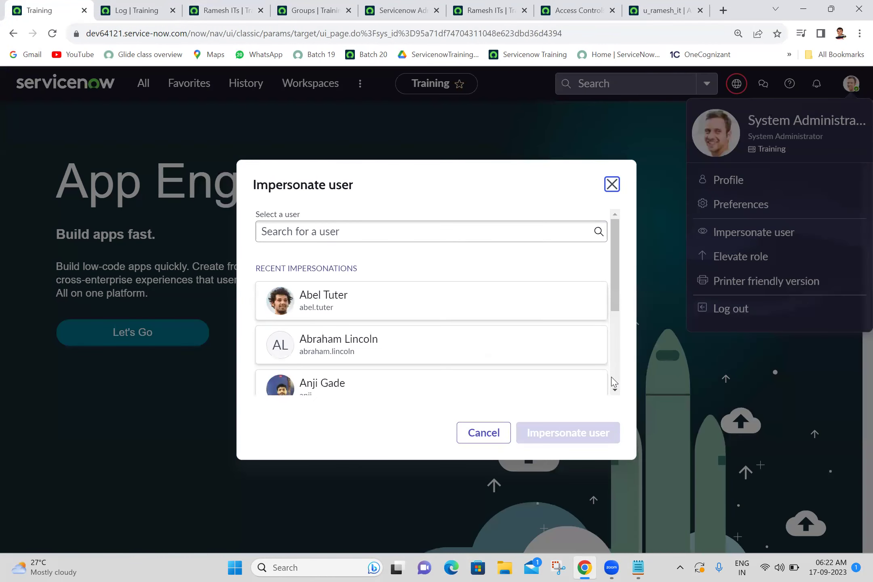
{"action": "scroll", "coordinate": [384, 315], "scroll_direction": "down", "scroll_amount": 4}
{"action": "left_click", "coordinate": [398, 374]}
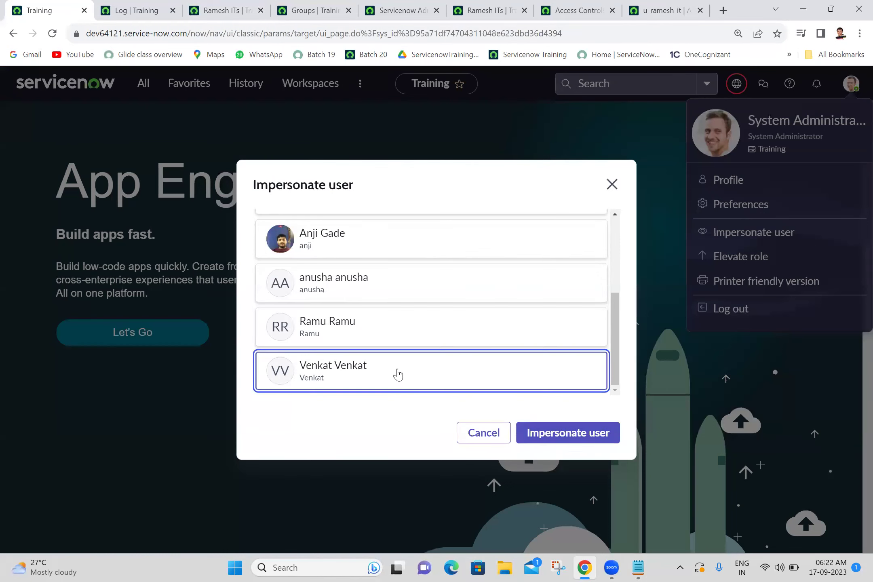
{"action": "left_click", "coordinate": [585, 433]}
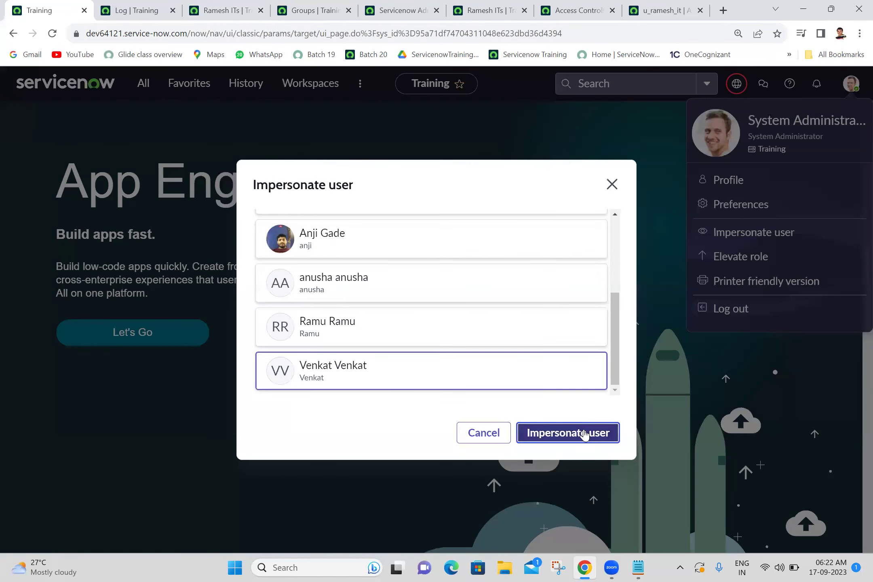
{"action": "left_click", "coordinate": [368, 6]}
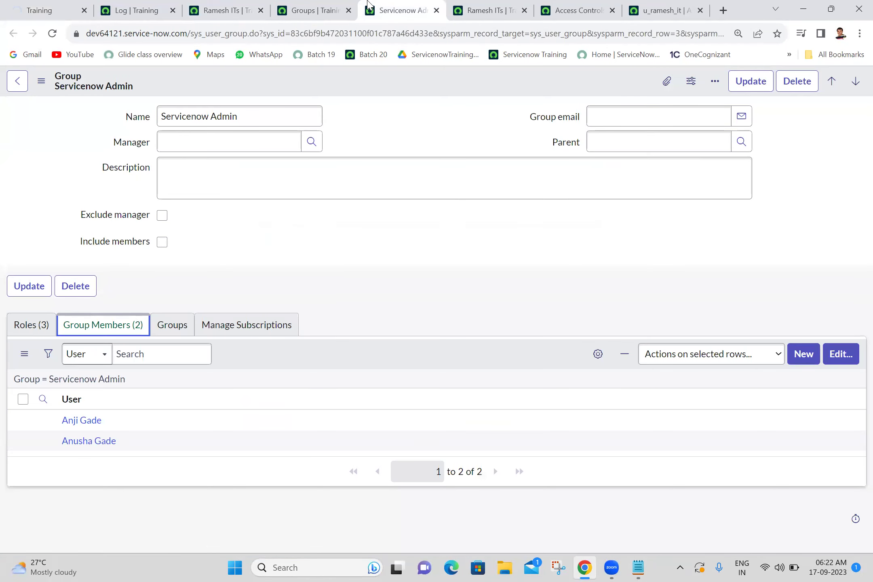
{"action": "left_click", "coordinate": [44, 5]}
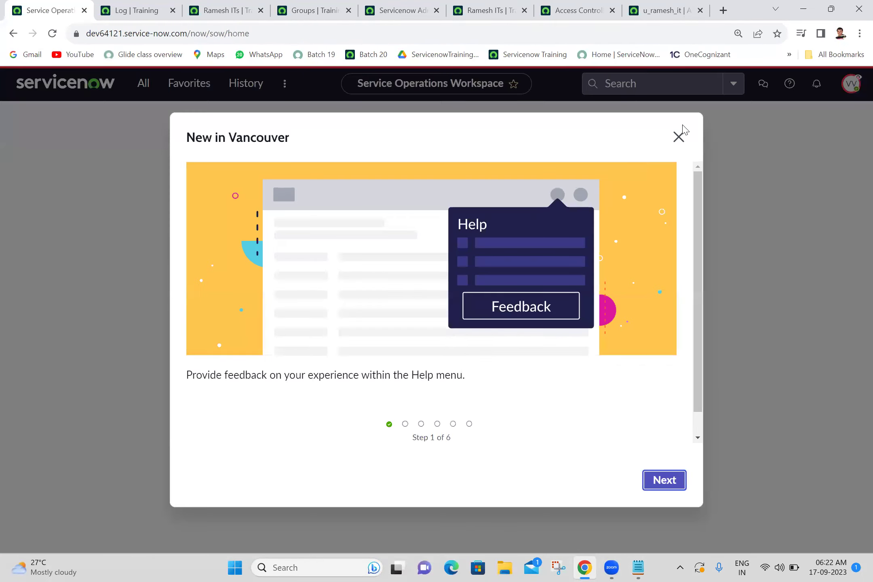
Dismiss the New in Vancouver announcement and reload the Ramesh ITs list to check the impersonated user's read access
{"action": "left_click", "coordinate": [678, 137]}
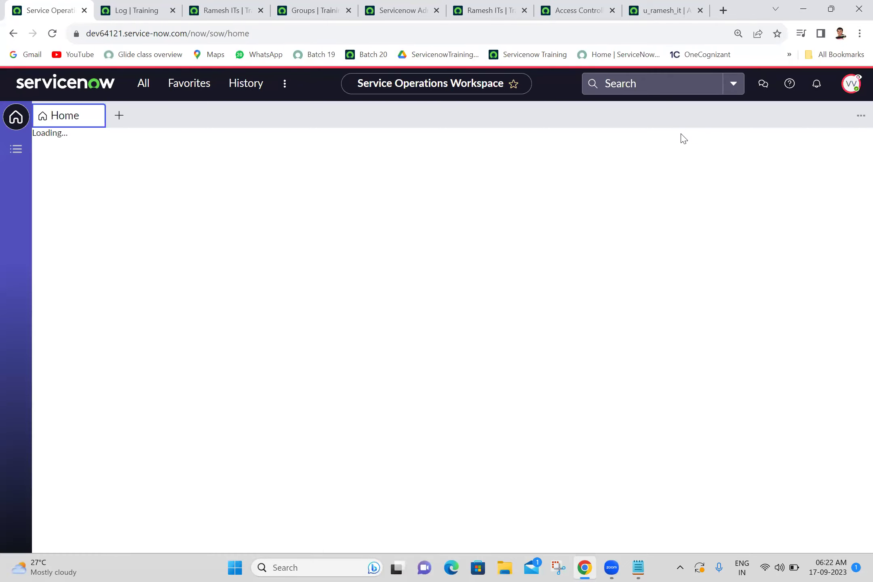
{"action": "left_click", "coordinate": [185, 9]}
{"action": "left_click", "coordinate": [50, 36]}
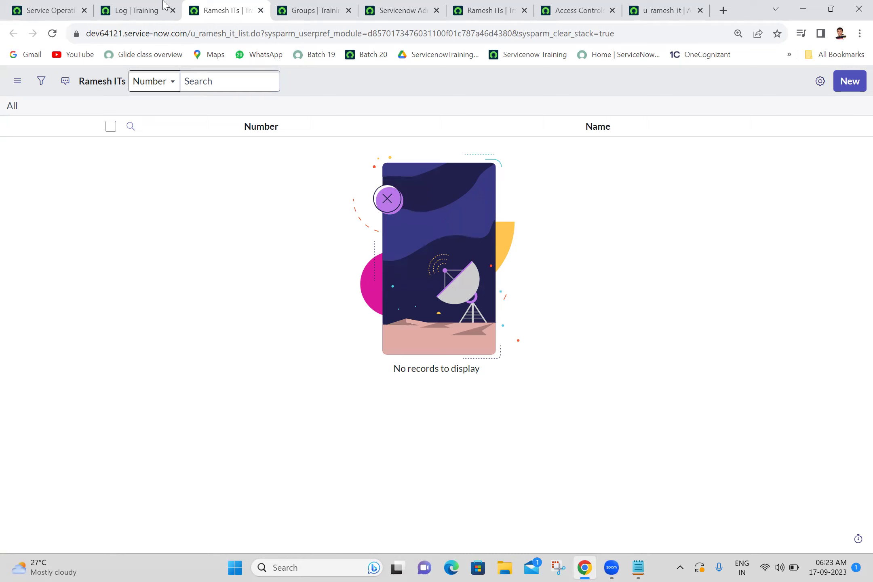
End the impersonation and review the Servicenow Admin group check in the u_ramesh_it ACL script
{"action": "left_click", "coordinate": [49, 9]}
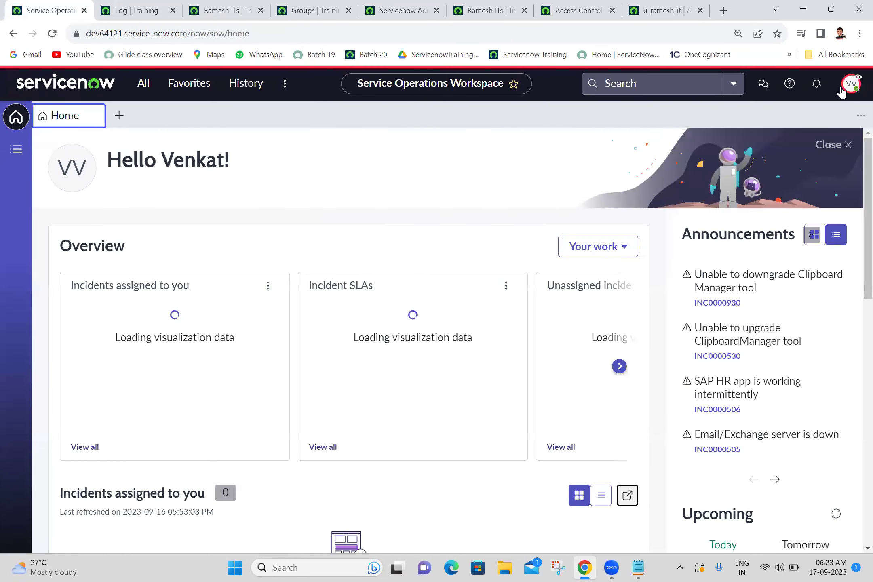
{"action": "left_click", "coordinate": [851, 84]}
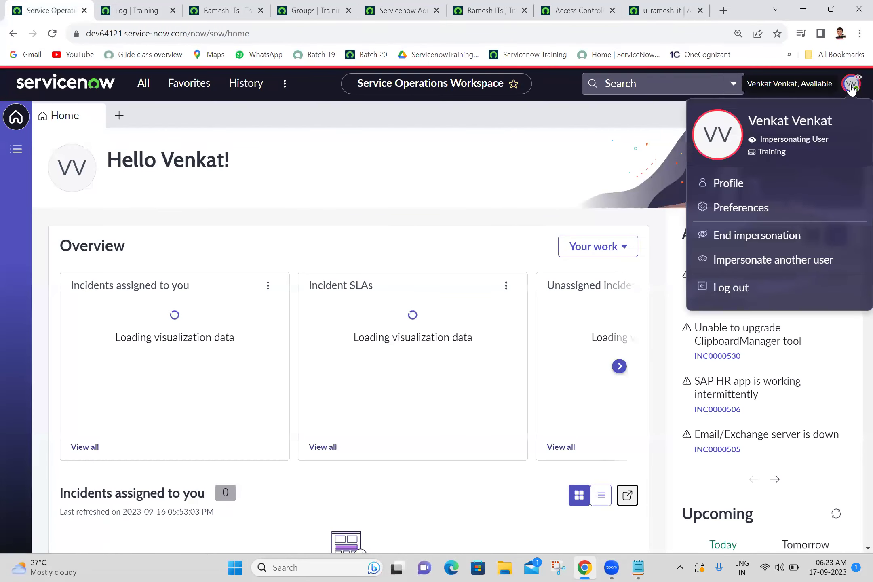
{"action": "left_click", "coordinate": [734, 238]}
{"action": "left_click", "coordinate": [667, 10]}
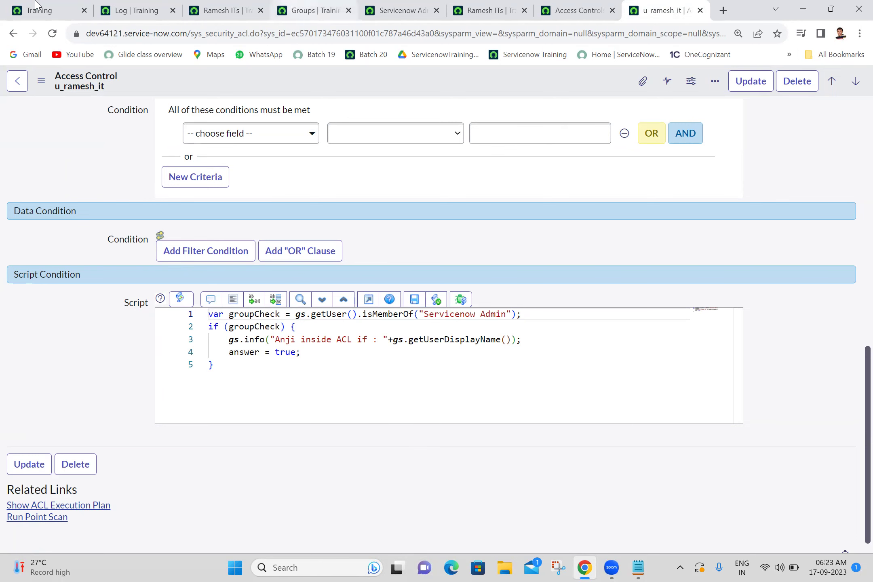
Close all browser tabs to the right of the Training home tab
{"action": "left_click", "coordinate": [16, 6]}
{"action": "right_click", "coordinate": [13, 1]}
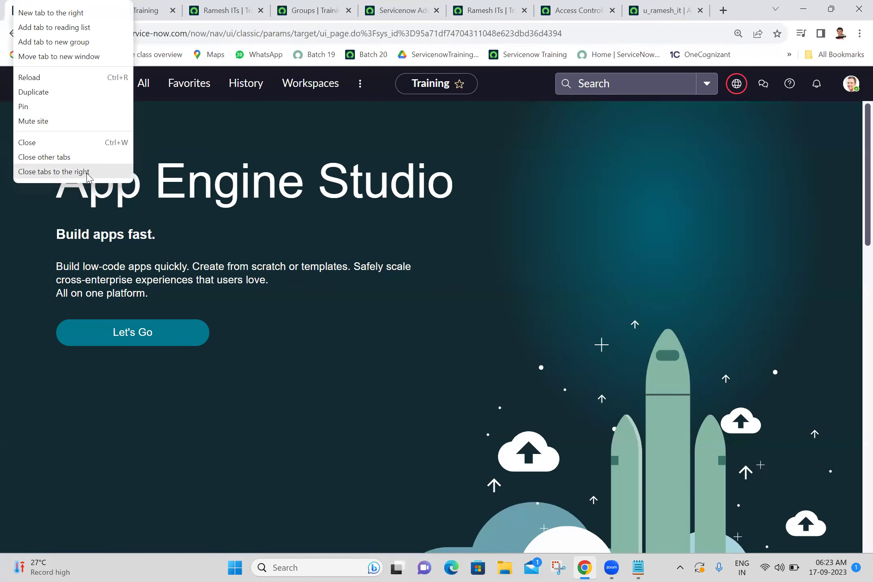
{"action": "left_click", "coordinate": [87, 172]}
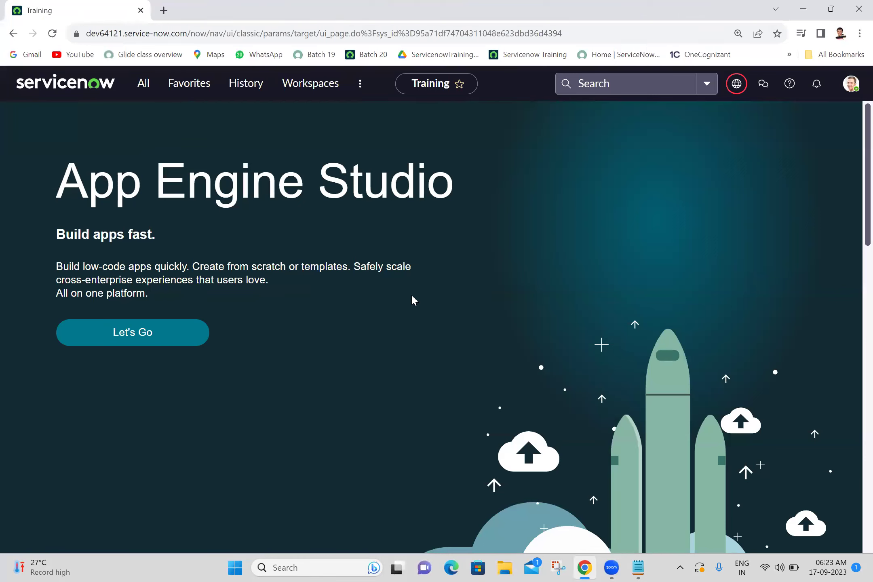
Open the System Import Sets Data Sources list in a new tab and the Ashok IT Demo 1 record in another
{"action": "left_click", "coordinate": [143, 85]}
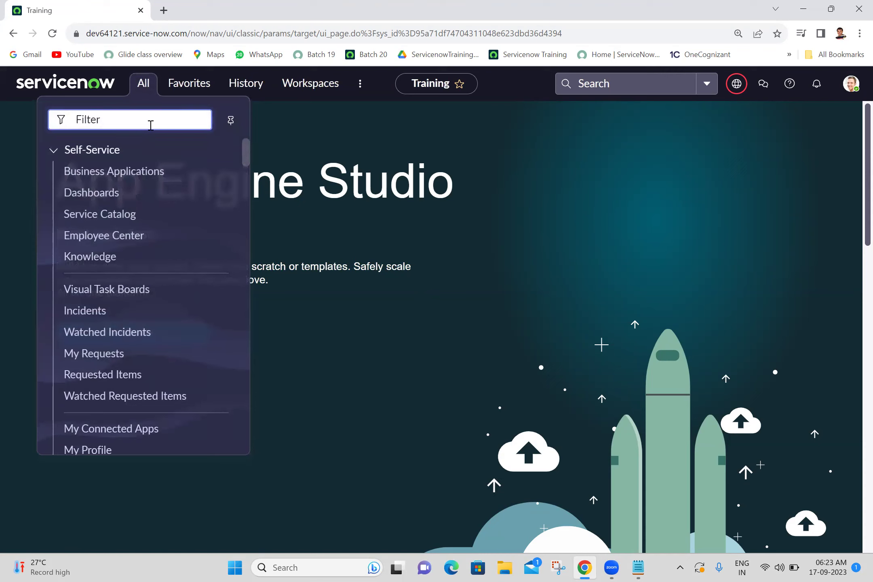
{"action": "type", "text": "data source"}
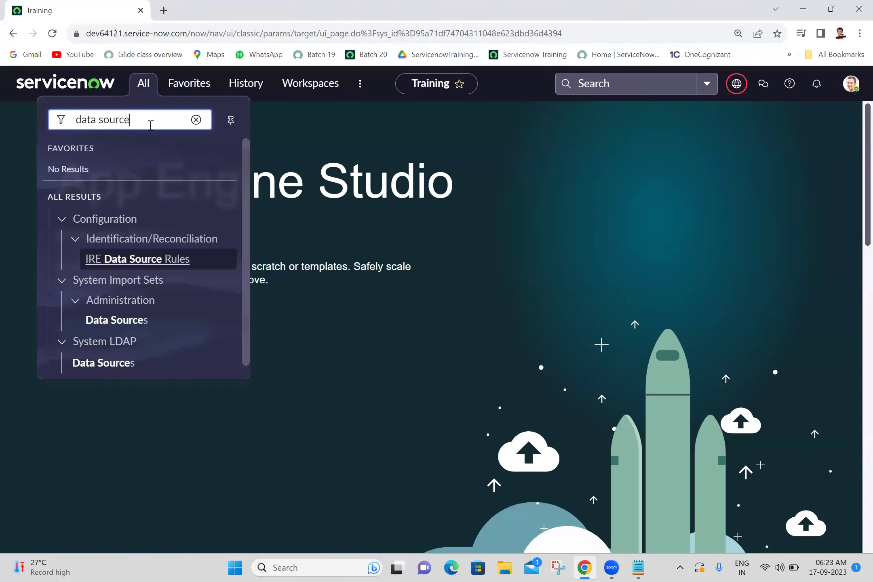
{"action": "left_click_drag", "start_coordinate": [245, 286], "coordinate": [240, 355]}
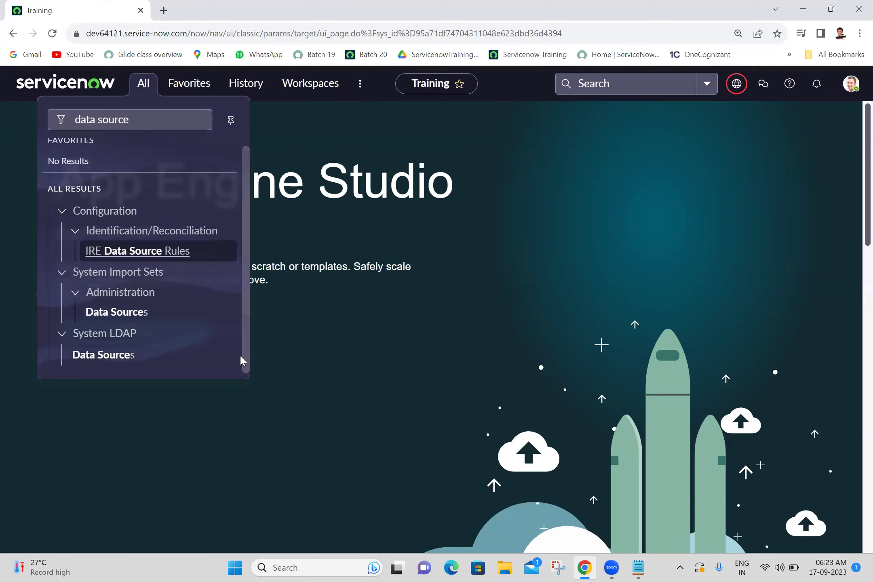
{"action": "left_click", "coordinate": [121, 314], "text": "ctrl"}
{"action": "left_click", "coordinate": [254, 5]}
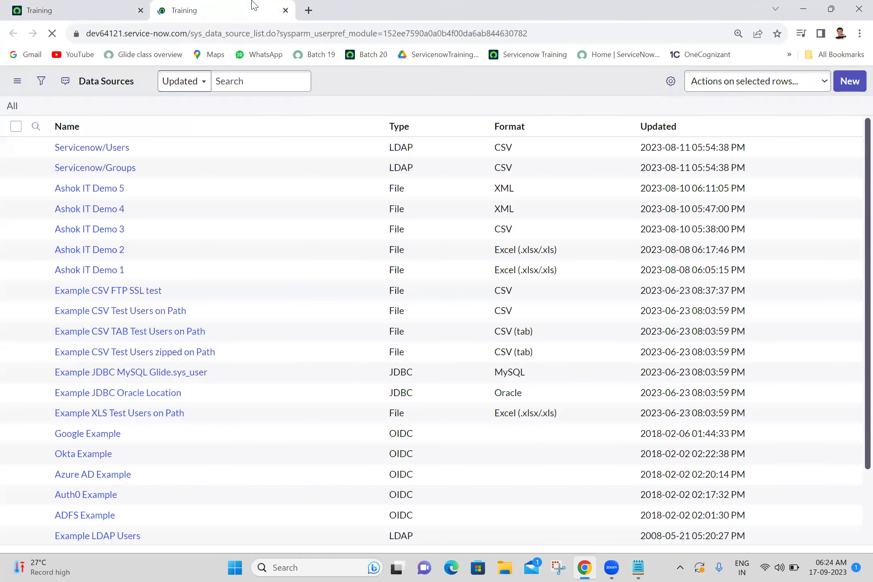
{"action": "left_click", "coordinate": [87, 298], "text": "ctrl"}
{"action": "left_click", "coordinate": [333, 6]}
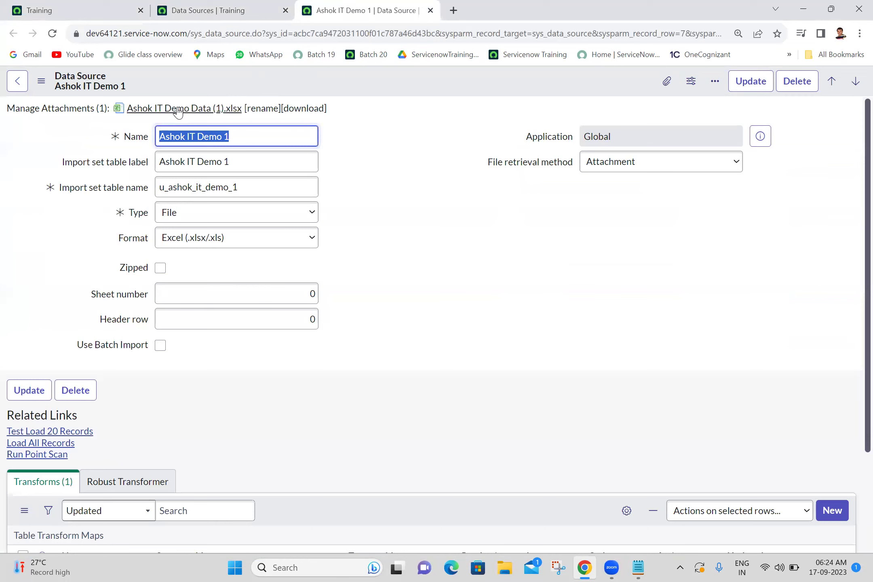
Download the data source's attached workbook Ashok IT Demo Data (1).xlsx and open the copy from the Downloads folder in Excel
{"action": "left_click", "coordinate": [206, 108]}
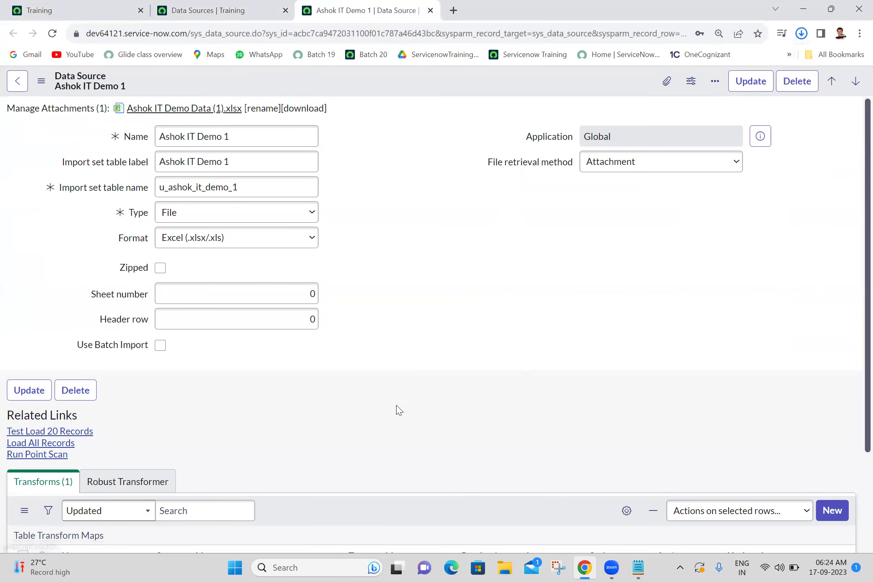
{"action": "left_click", "coordinate": [510, 565]}
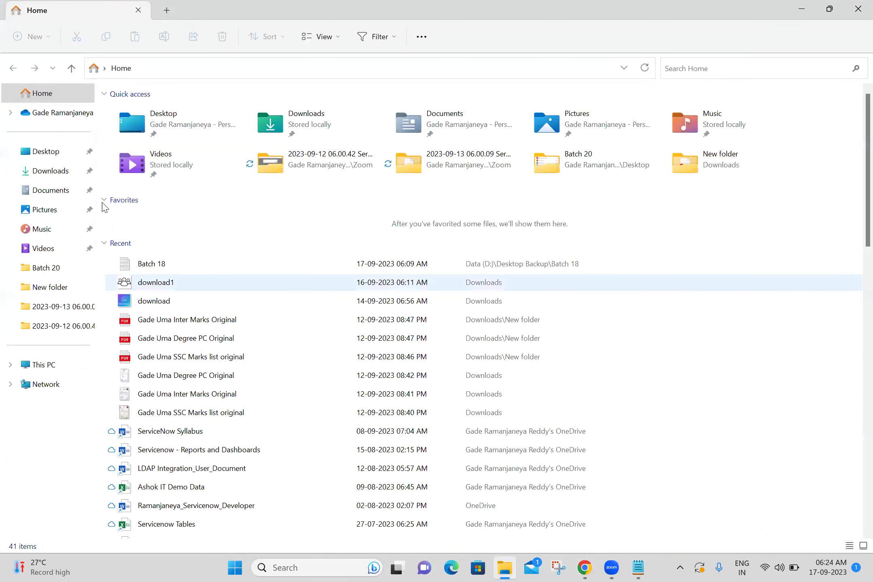
{"action": "left_click", "coordinate": [66, 173]}
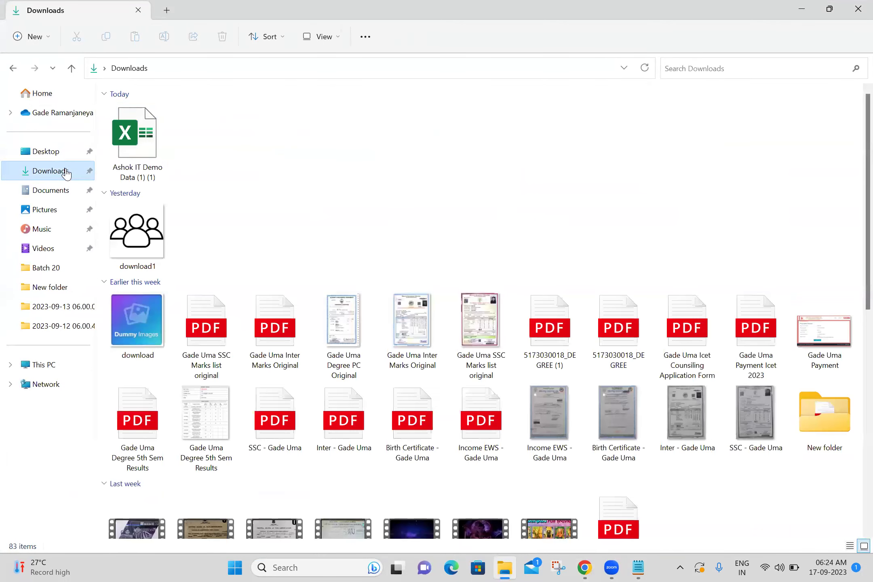
{"action": "left_click", "coordinate": [152, 138]}
{"action": "double_click", "coordinate": [151, 137]}
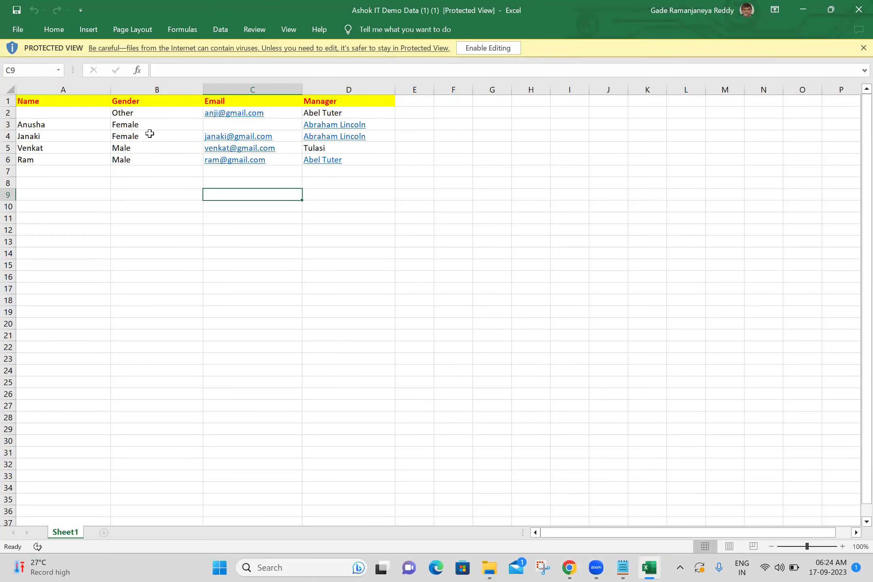
Enable editing in the downloaded workbook, examine the Manager value in D5 and the Name cell A2, and close it
{"action": "left_click", "coordinate": [487, 48]}
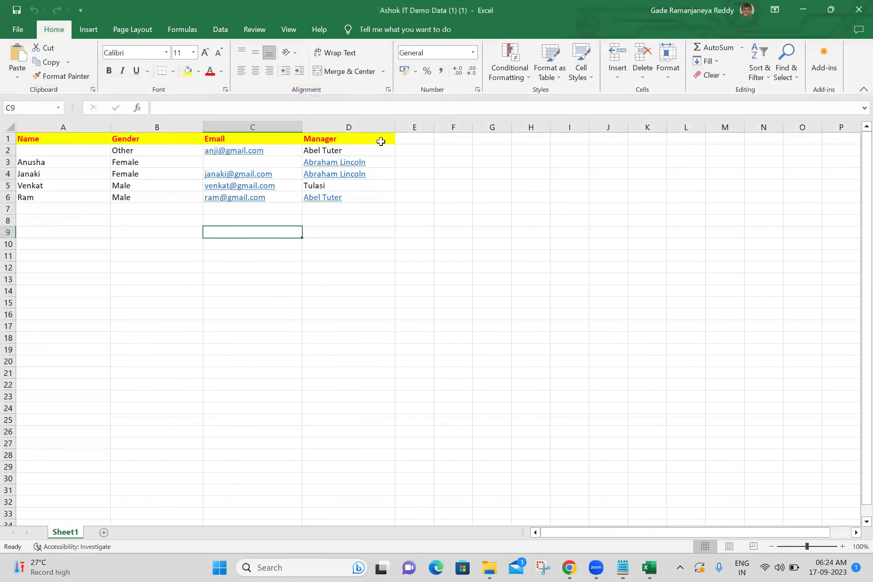
{"action": "left_click", "coordinate": [366, 184]}
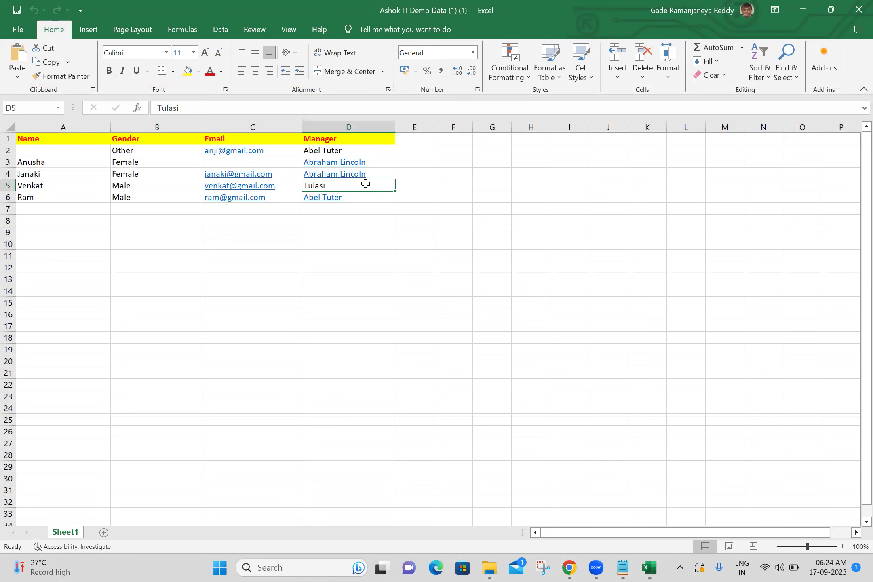
{"action": "left_click", "coordinate": [57, 152]}
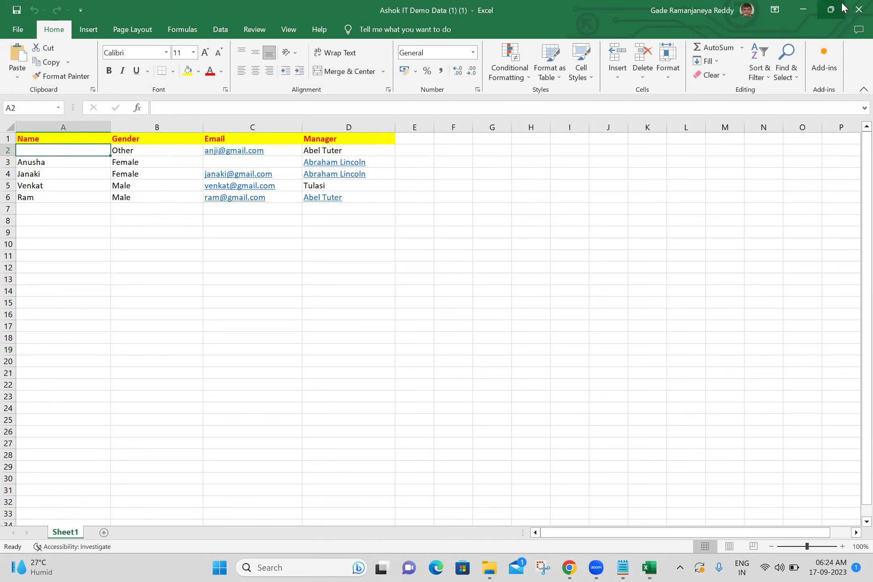
{"action": "left_click", "coordinate": [858, 10]}
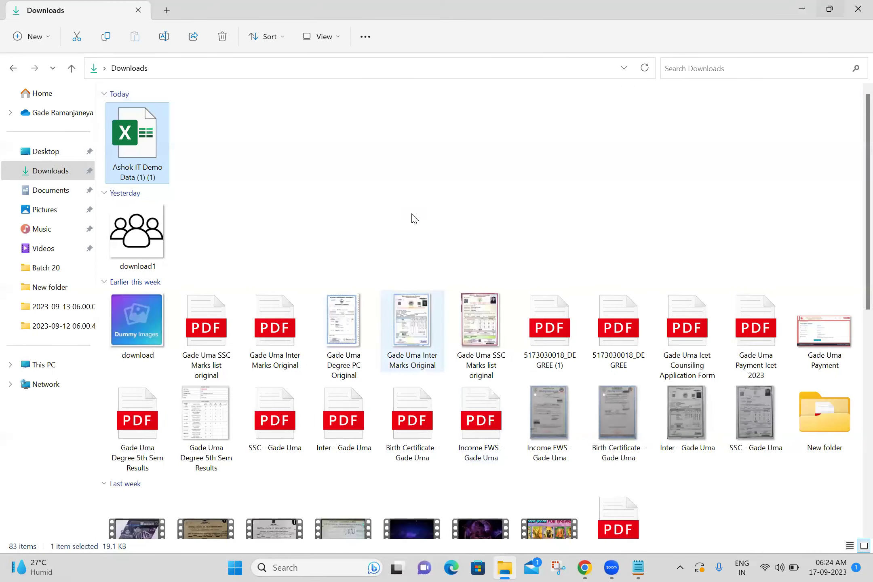
Examine the Ashok IT Demo Data workbook from the Desktop folder, close it, and switch back to the data source in Chrome
{"action": "left_click", "coordinate": [54, 151]}
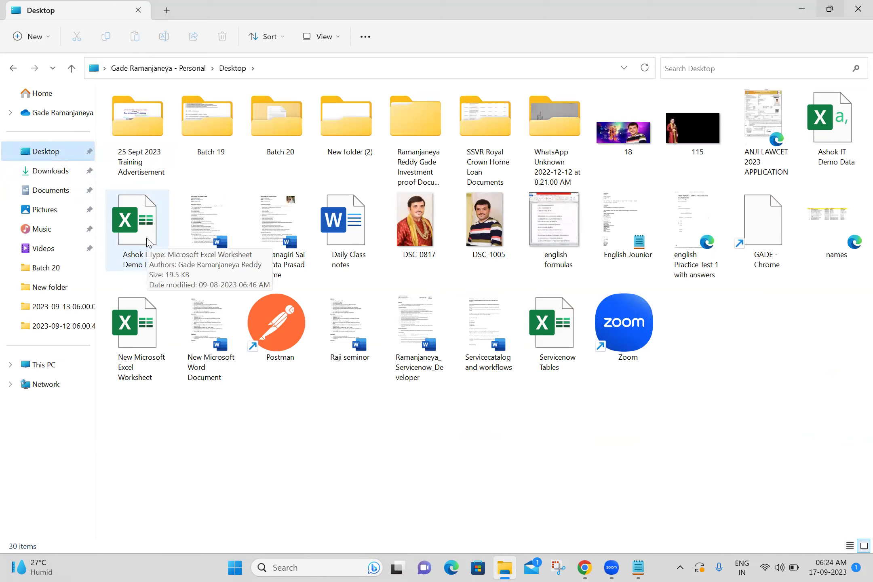
{"action": "left_click", "coordinate": [148, 243]}
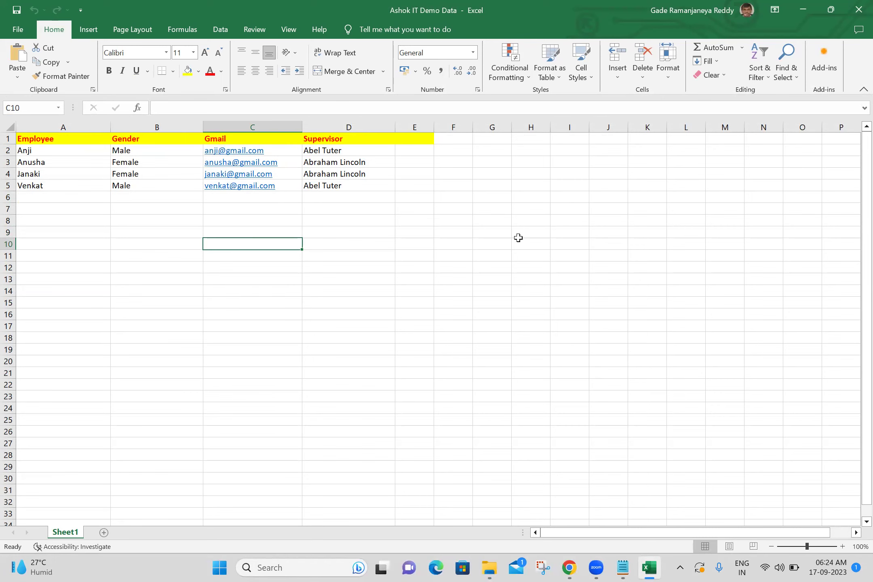
{"action": "left_click", "coordinate": [855, 14]}
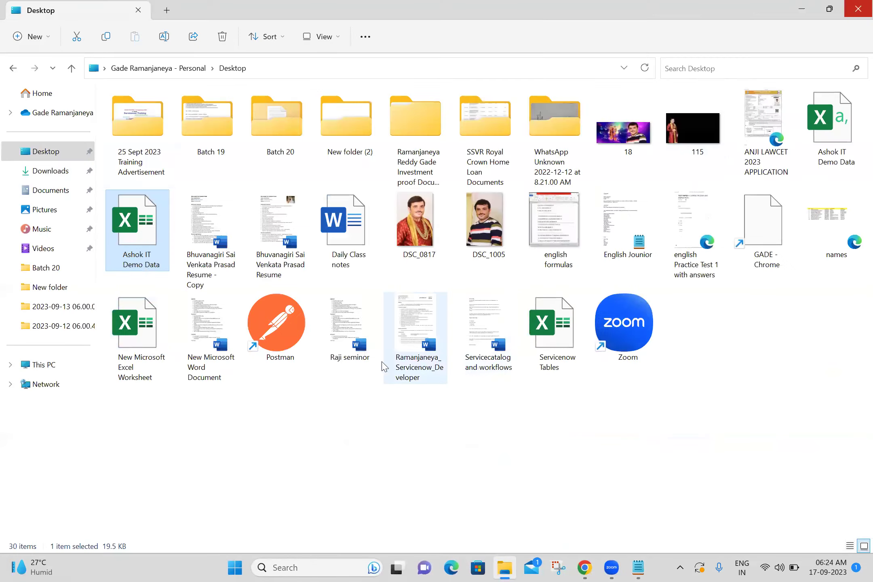
{"action": "left_click", "coordinate": [587, 568]}
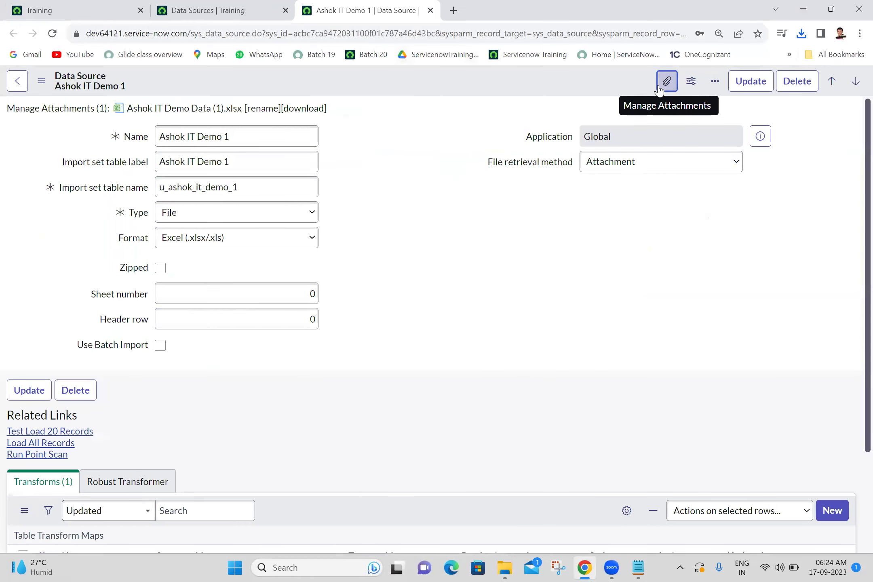
Replace the data source's attachment Ashok IT Demo Data (1).xlsx with the Excel file Ashok IT Demo Data from the Desktop
{"action": "left_click", "coordinate": [660, 85]}
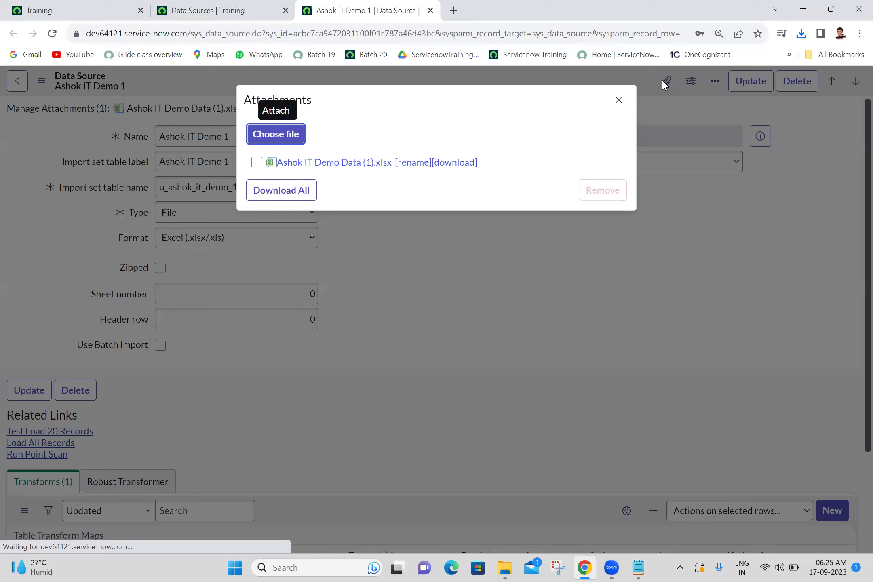
{"action": "left_click", "coordinate": [256, 162]}
{"action": "left_click", "coordinate": [603, 191]}
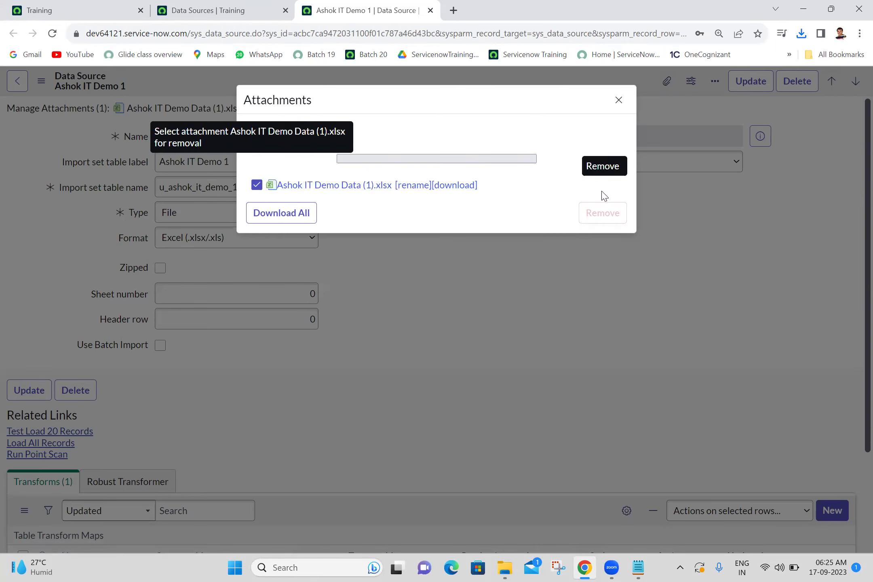
{"action": "left_click", "coordinate": [442, 271]}
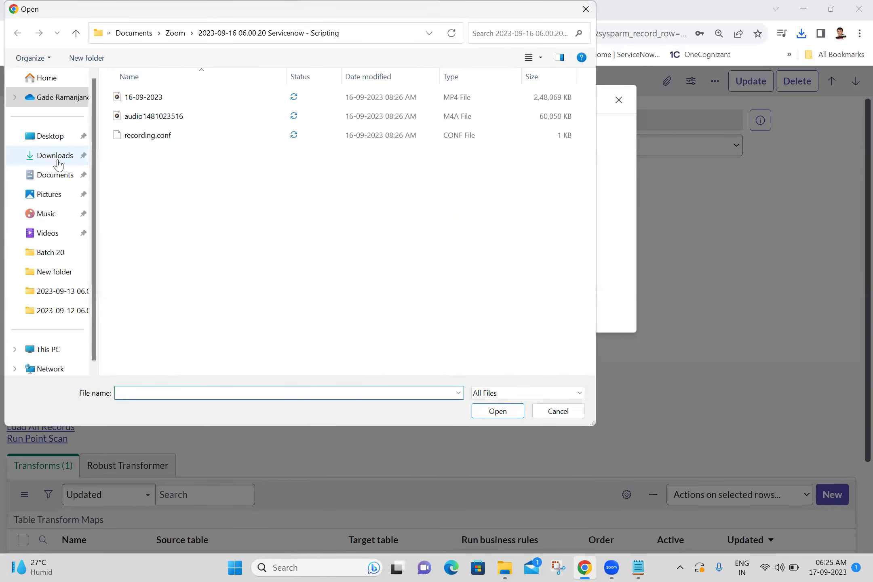
{"action": "left_click", "coordinate": [55, 138]}
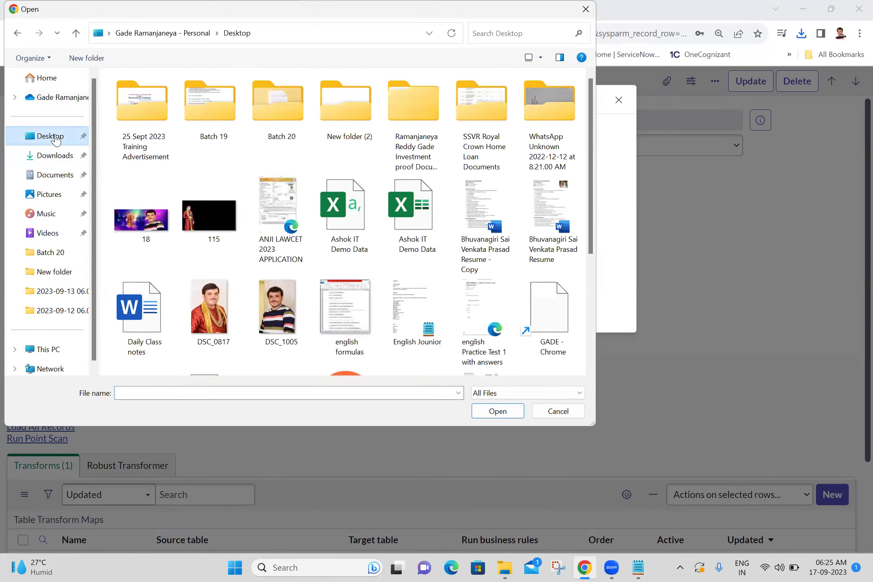
{"action": "double_click", "coordinate": [429, 222]}
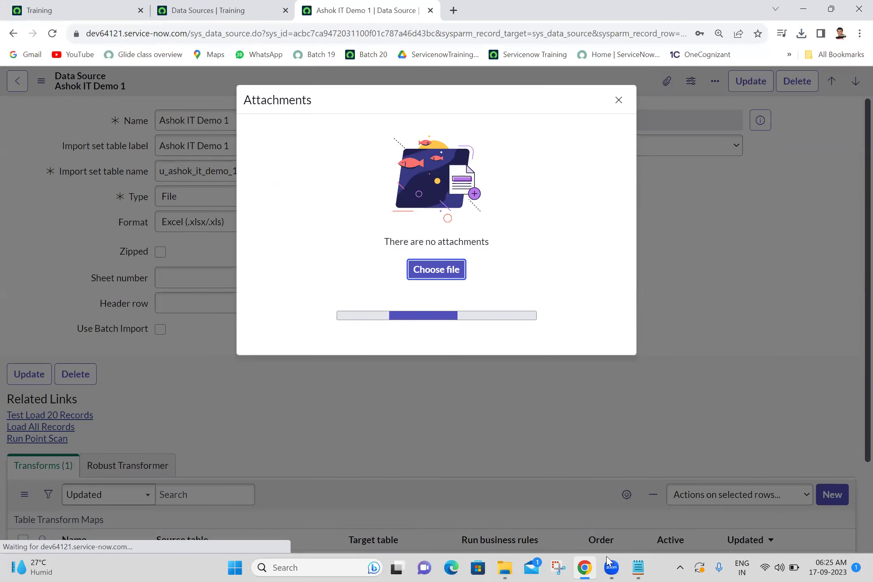
{"action": "left_click", "coordinate": [617, 101]}
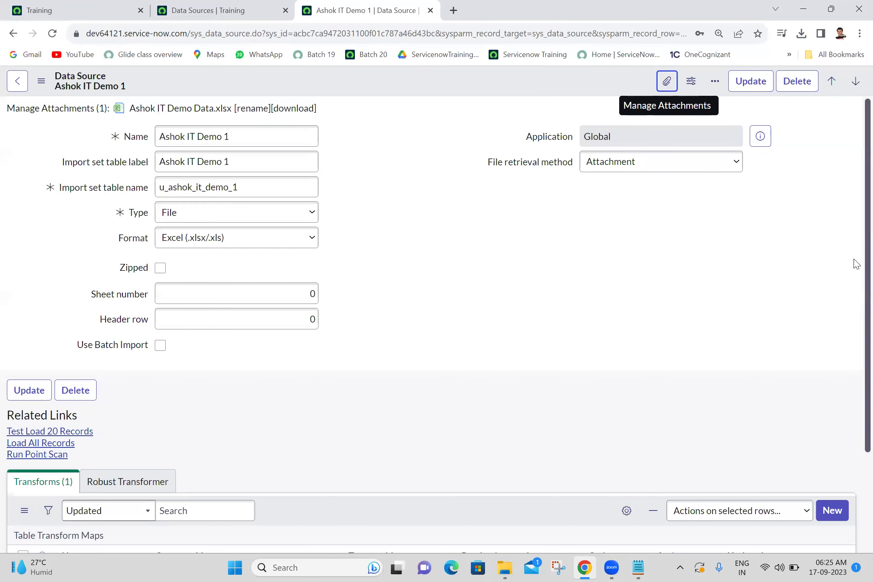
Open the Ashok IT Demo 1 transform map of this data source in a separate browser tab
{"action": "scroll", "coordinate": [854, 312], "scroll_direction": "down", "scroll_amount": 3}
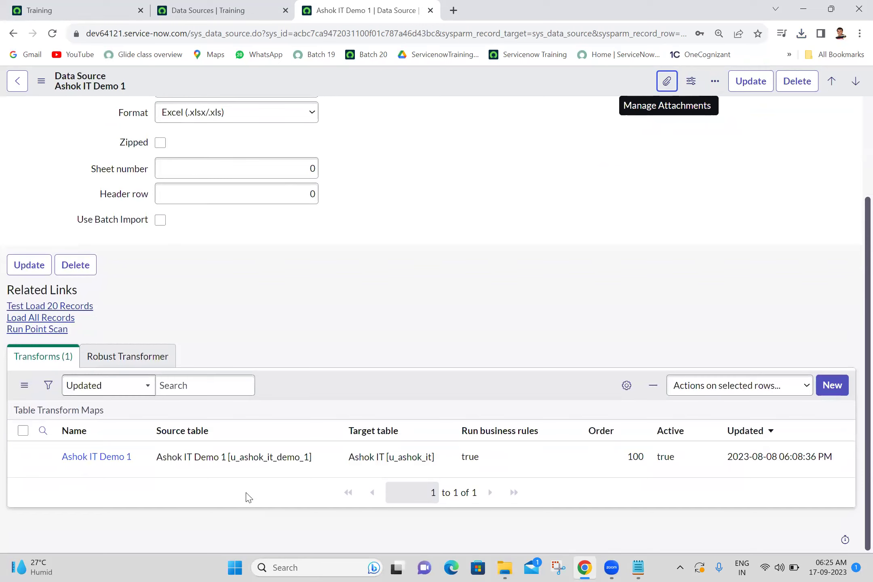
{"action": "middle_click", "coordinate": [94, 458]}
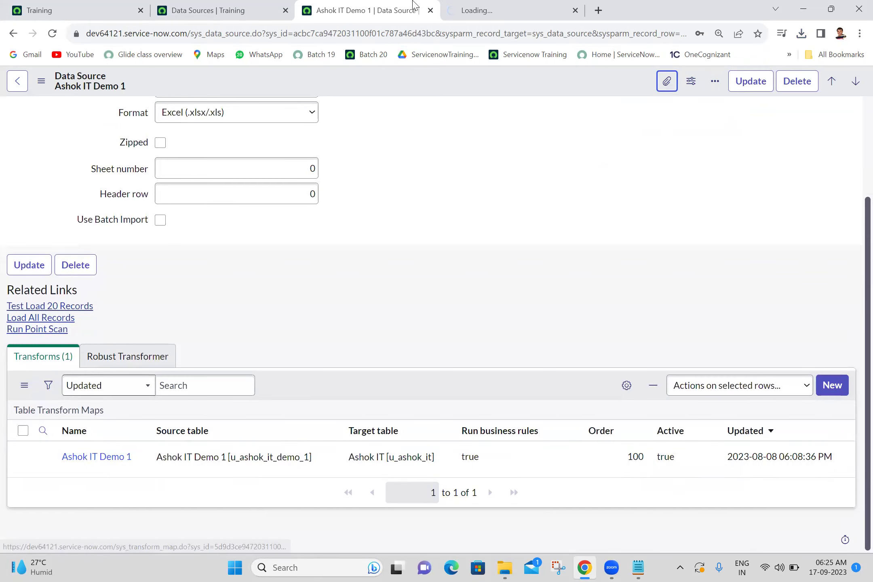
{"action": "left_click", "coordinate": [471, 5]}
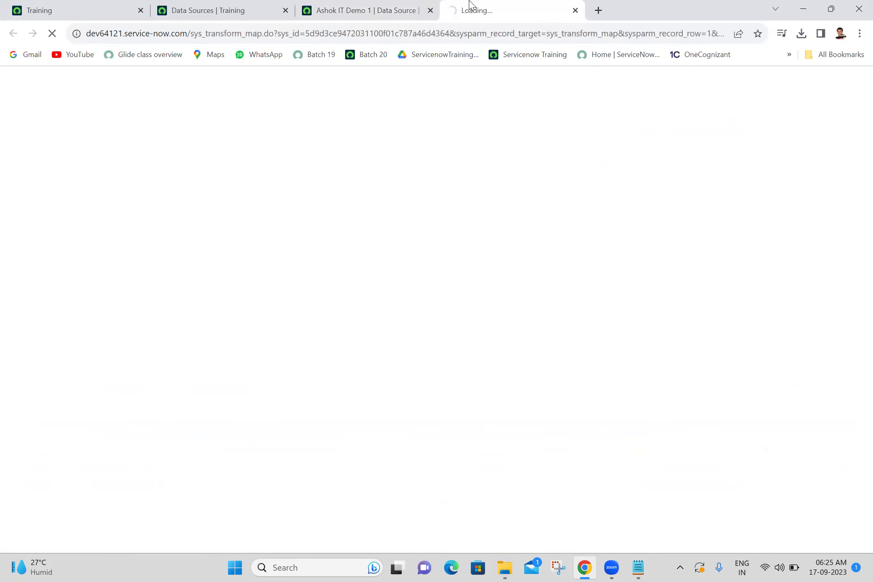
{"action": "left_click", "coordinate": [374, 5]}
{"action": "left_click", "coordinate": [478, 6]}
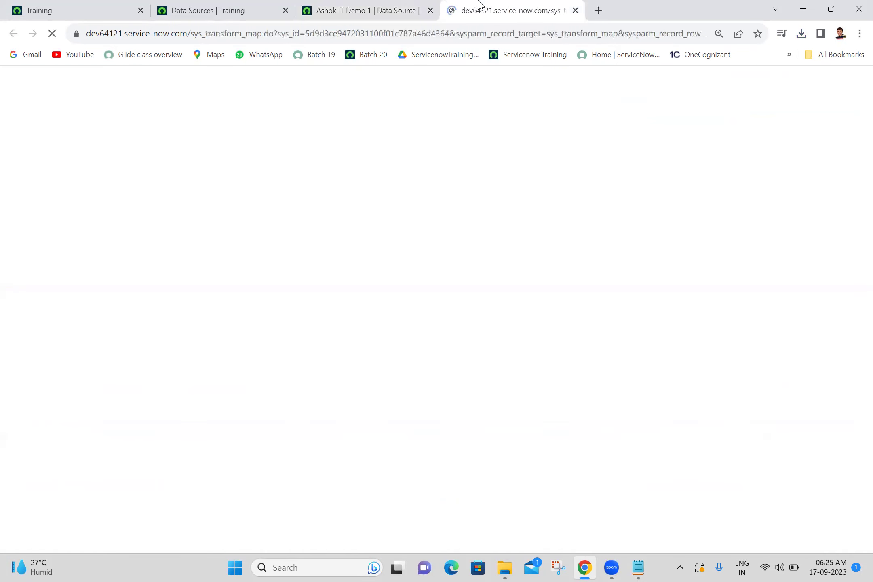
Return to the Ashok IT Demo 1 data source and load all its records into the import set table
{"action": "left_click", "coordinate": [380, 6]}
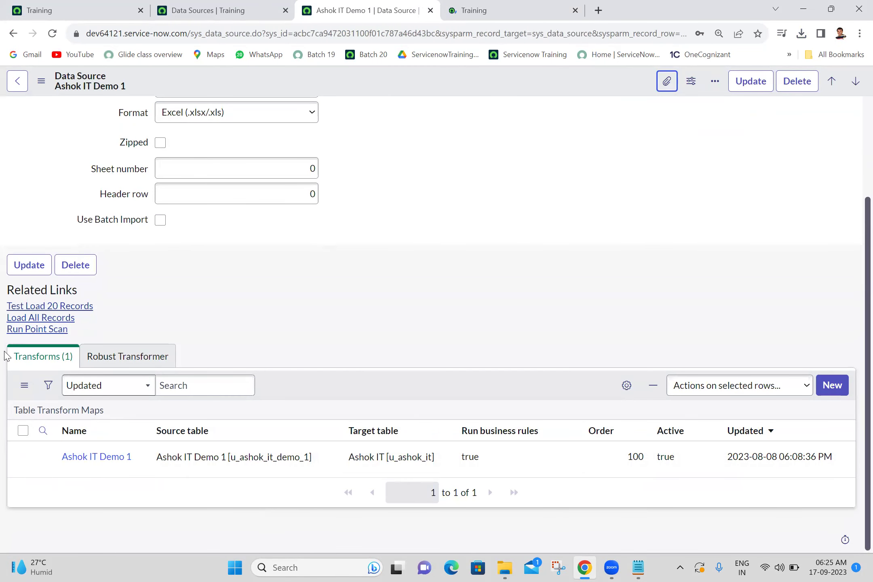
{"action": "left_click", "coordinate": [34, 319]}
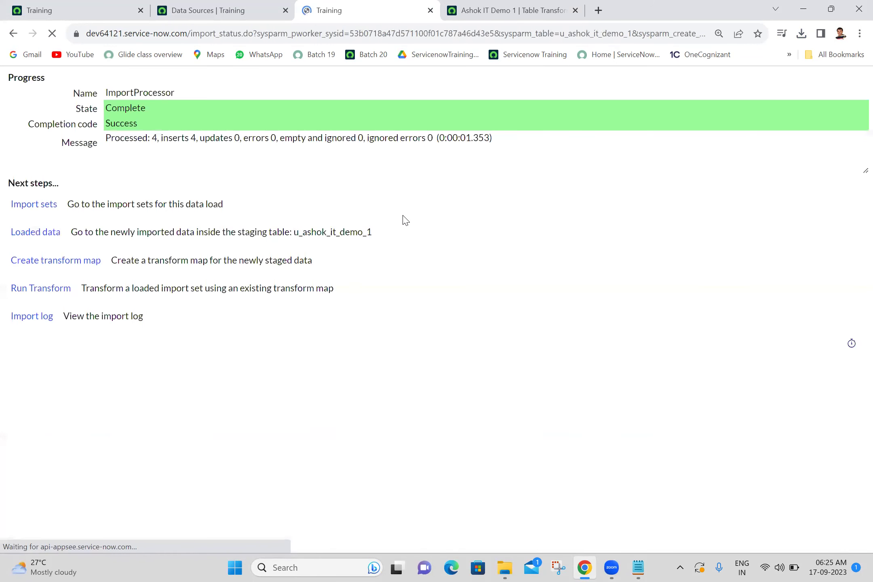
{"action": "left_click", "coordinate": [742, 235]}
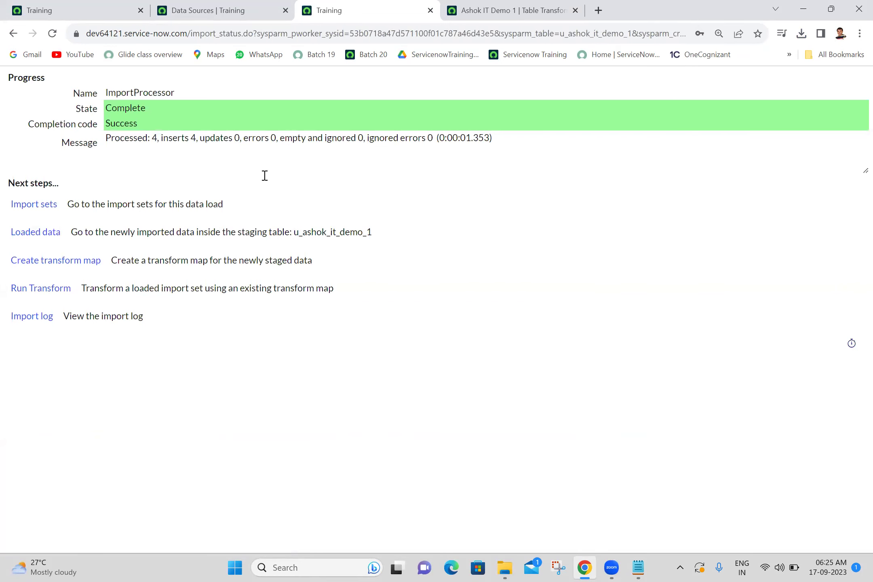
Delete all the field maps, u_manager, u_name, u_gender and u_email, from the Ashok IT Demo 1 transform map
{"action": "left_click", "coordinate": [469, 8]}
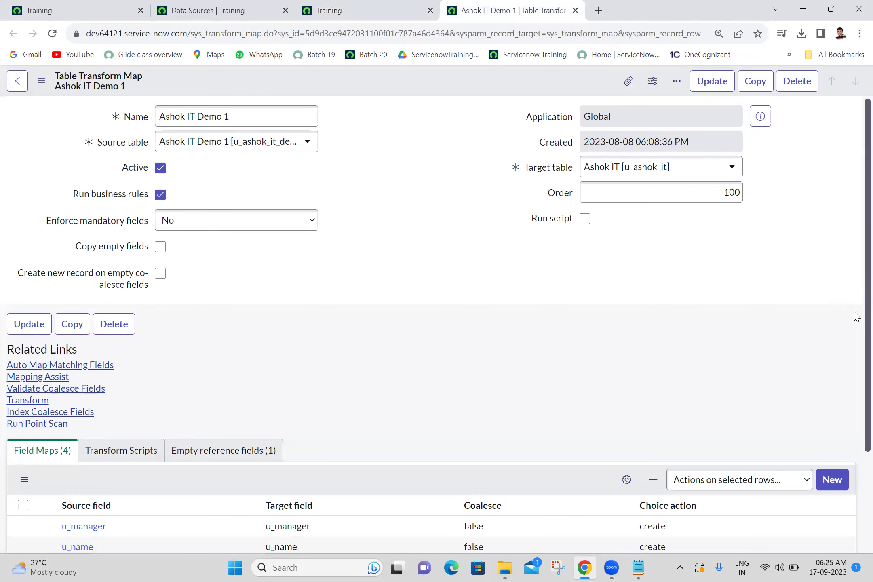
{"action": "scroll", "coordinate": [854, 436], "scroll_direction": "down", "scroll_amount": 3}
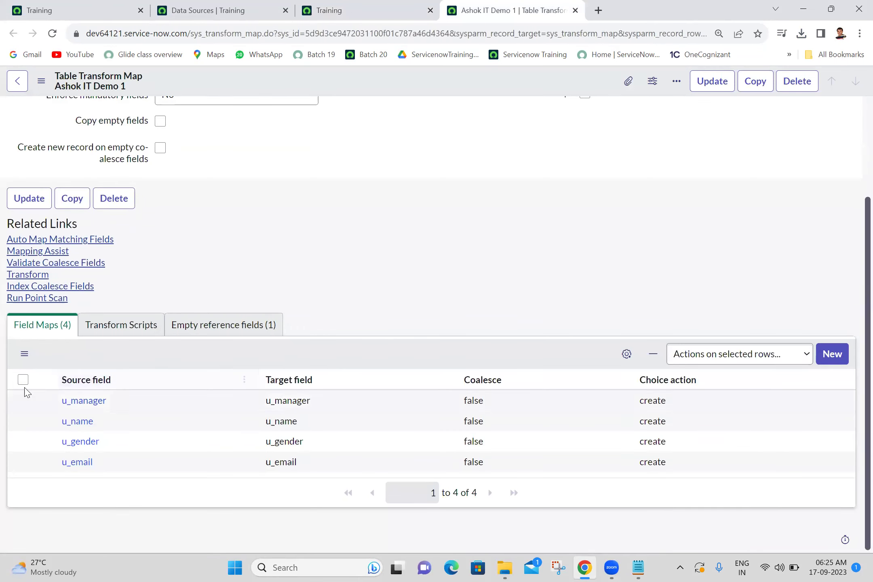
{"action": "left_click", "coordinate": [23, 379]}
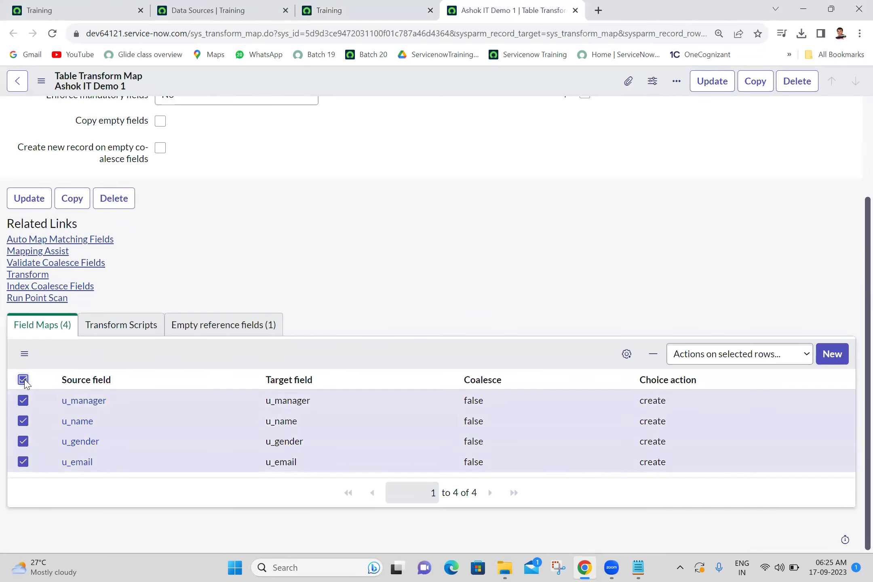
{"action": "left_click", "coordinate": [760, 365]}
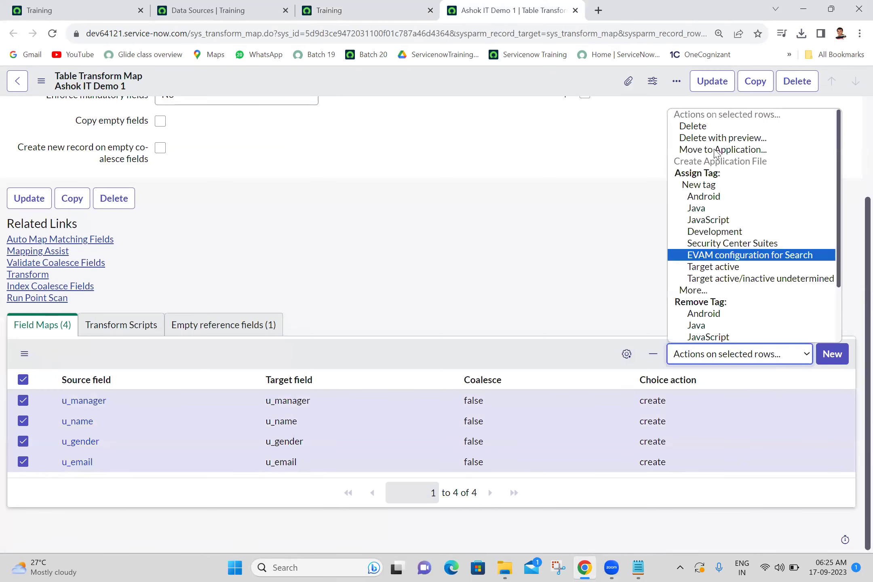
{"action": "left_click", "coordinate": [704, 127]}
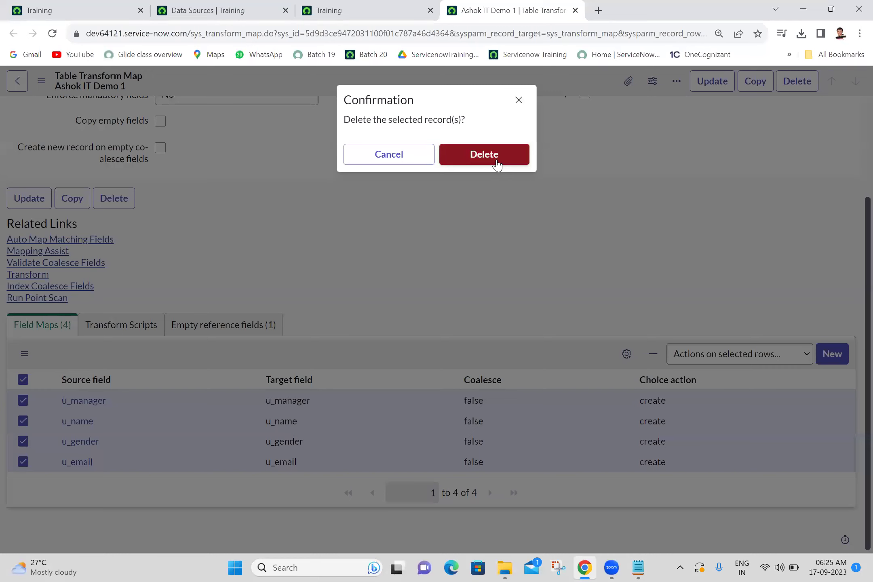
{"action": "left_click", "coordinate": [497, 163]}
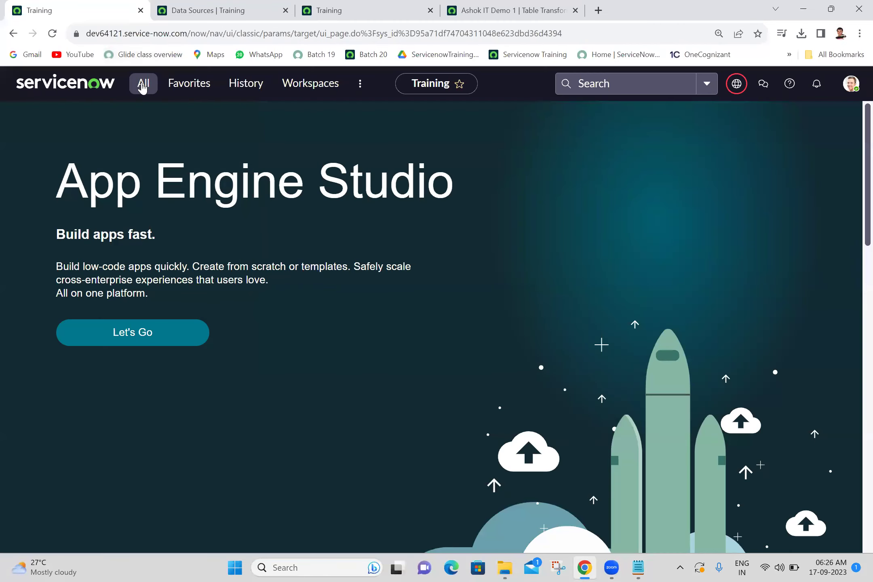
Find the "ashok it" application in the navigator and open its list of all Parent records in a new tab
{"action": "left_click", "coordinate": [142, 84]}
{"action": "triple_click", "coordinate": [146, 119]}
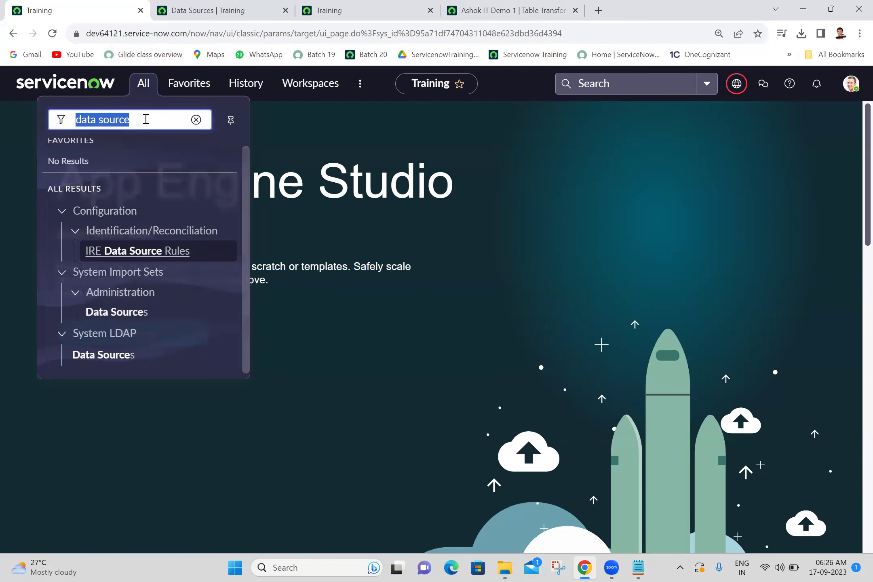
{"action": "type", "text": "ashok it"}
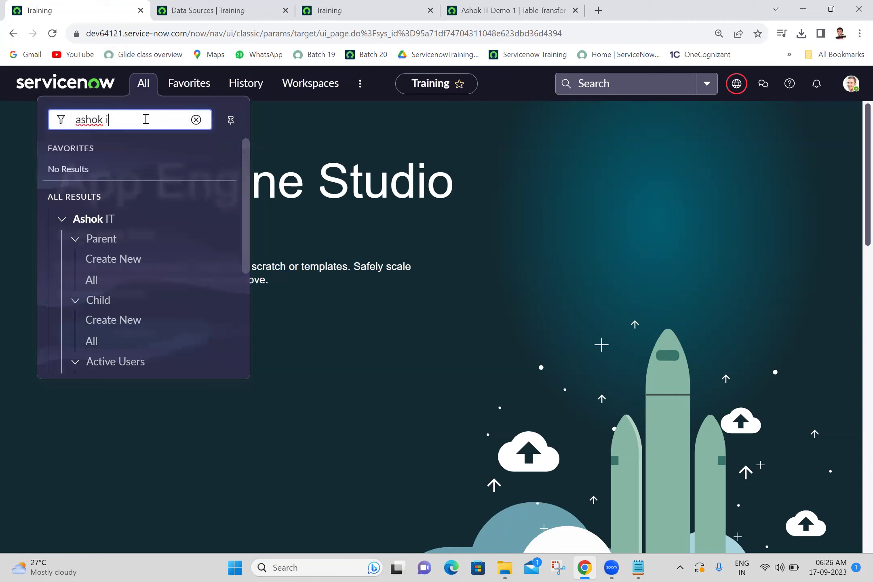
{"action": "left_click", "coordinate": [98, 281]}
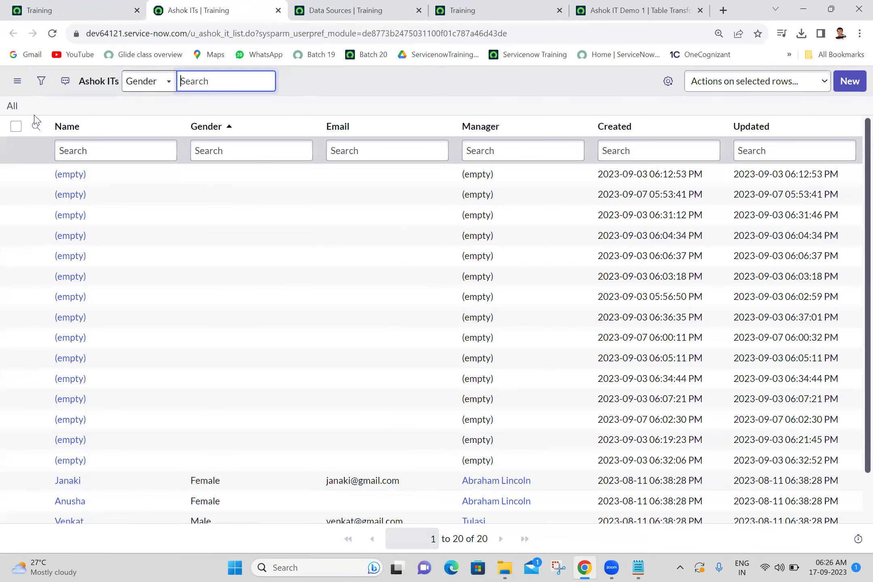
Select every record in the Ashok ITs list and delete them all
{"action": "left_click", "coordinate": [17, 127]}
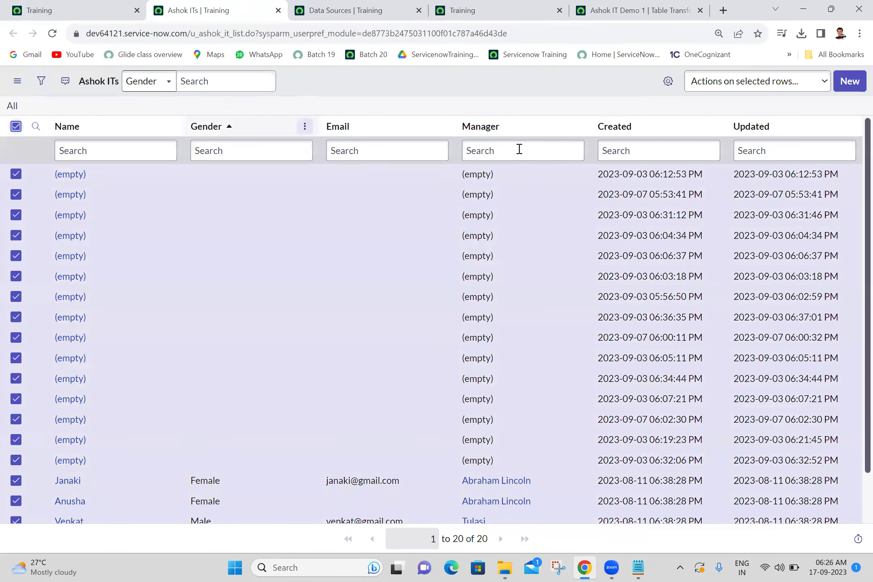
{"action": "left_click", "coordinate": [730, 77]}
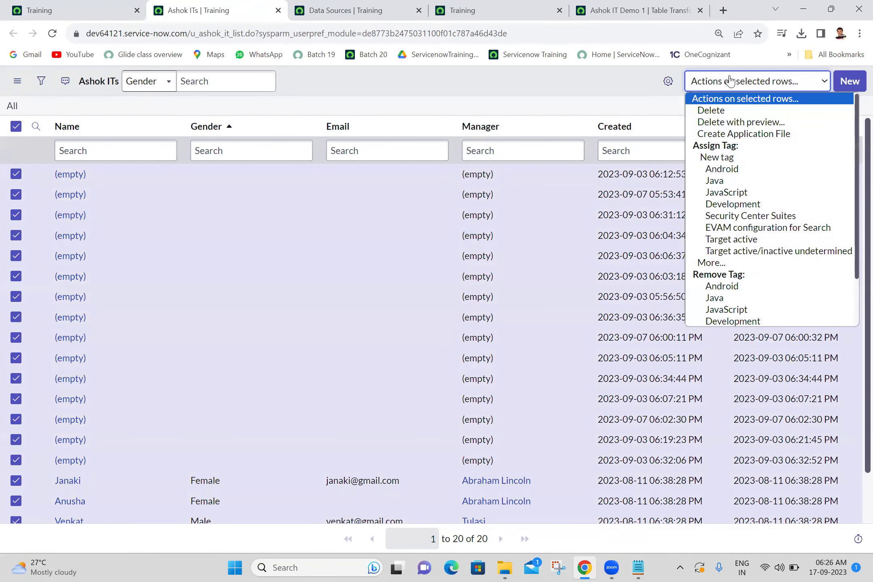
{"action": "left_click", "coordinate": [731, 111]}
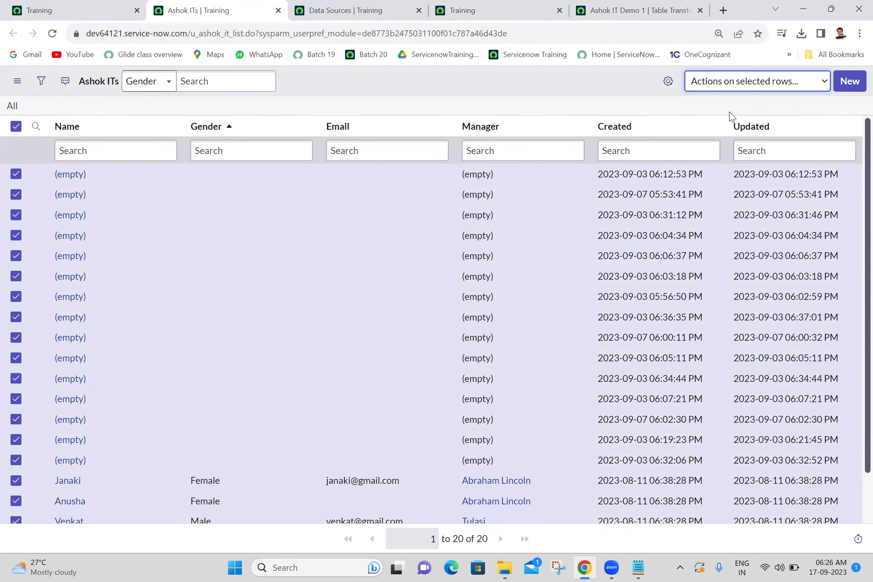
{"action": "left_click", "coordinate": [749, 84]}
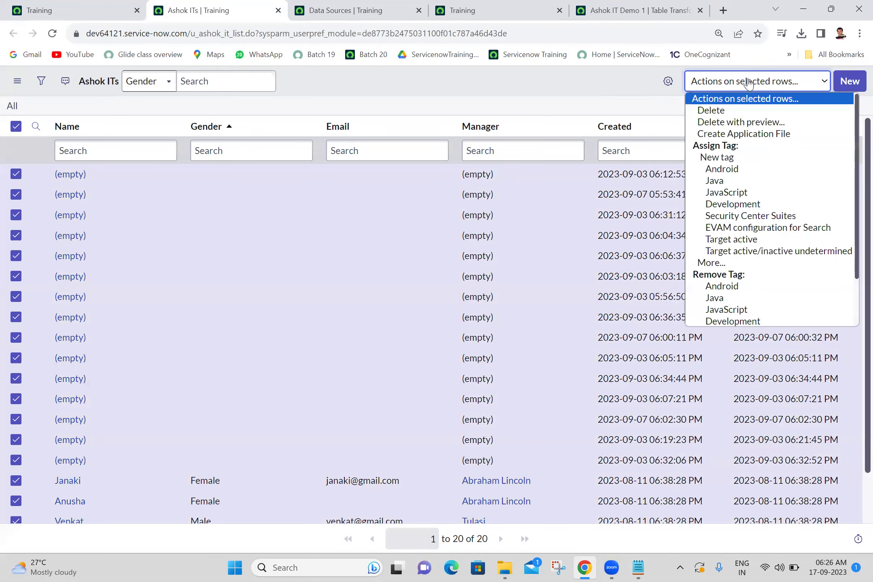
{"action": "left_click", "coordinate": [722, 110]}
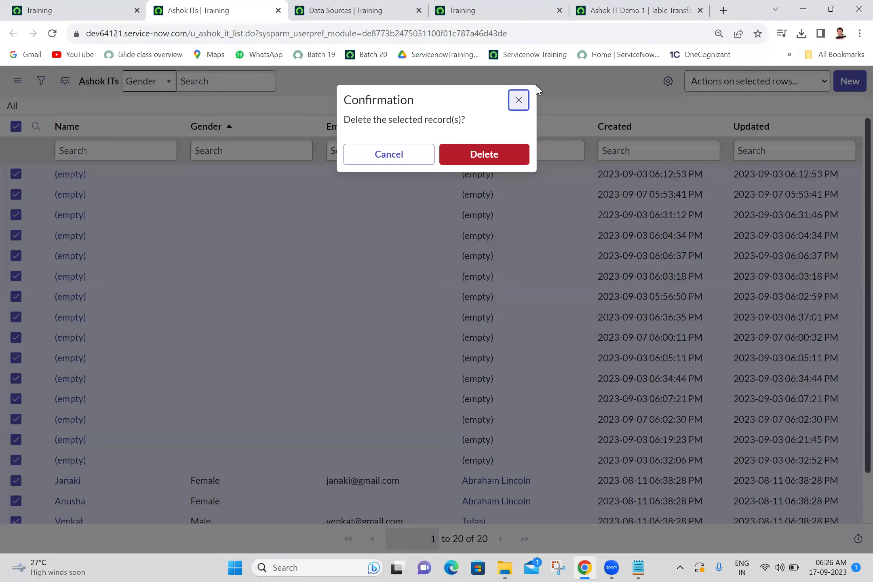
{"action": "left_click", "coordinate": [476, 156]}
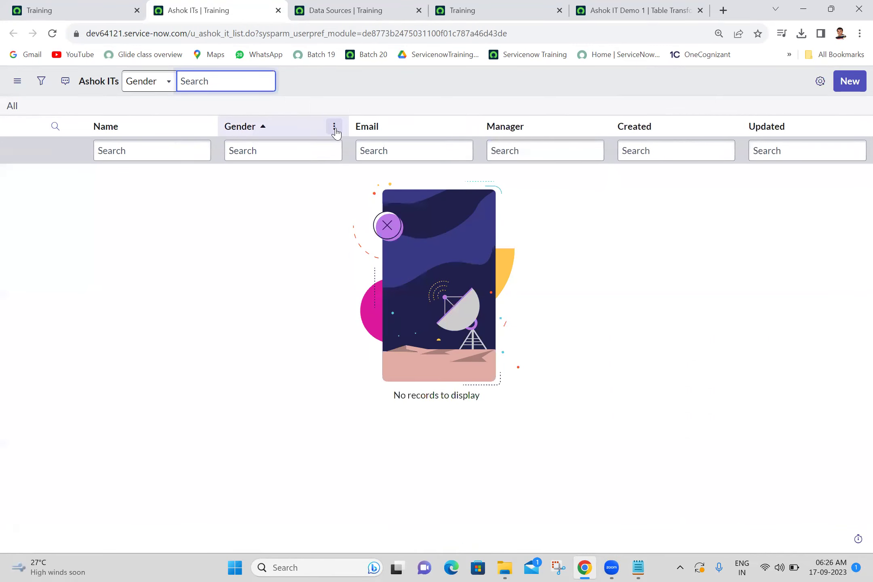
Enable Run script on the Ashok IT Demo 1 transform map and remove the placeholder comment from the transformRow script
{"action": "left_click", "coordinate": [615, 5]}
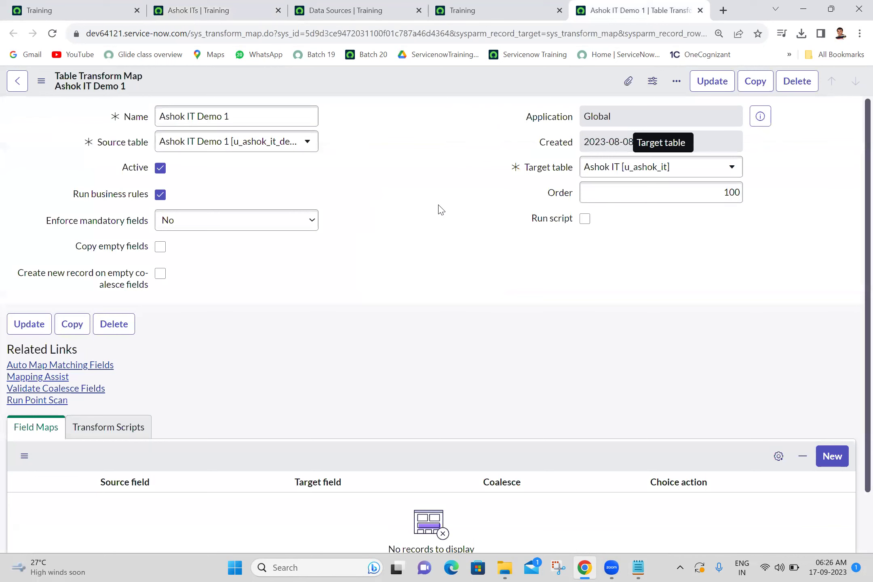
{"action": "left_click", "coordinate": [585, 219]}
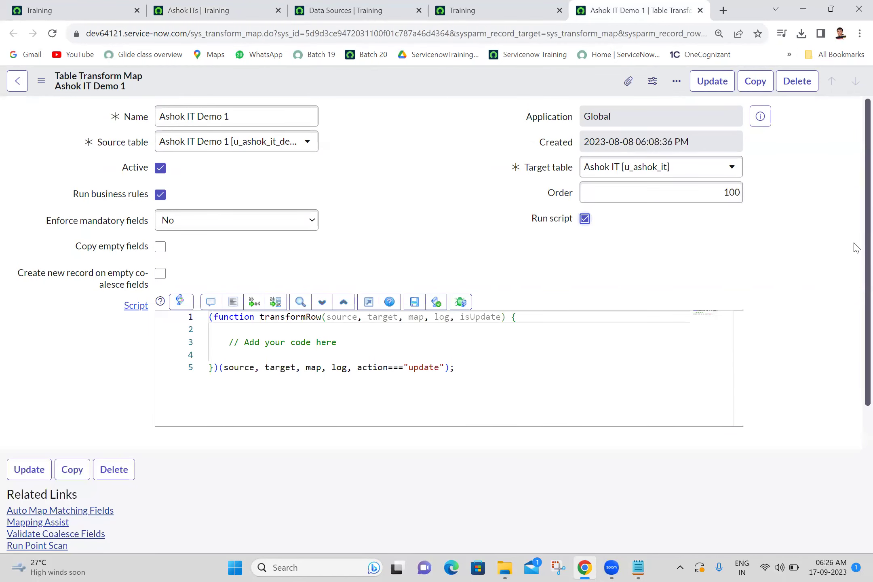
{"action": "scroll", "coordinate": [855, 258], "scroll_direction": "down", "scroll_amount": 1}
{"action": "left_click_drag", "start_coordinate": [222, 294], "coordinate": [344, 296]}
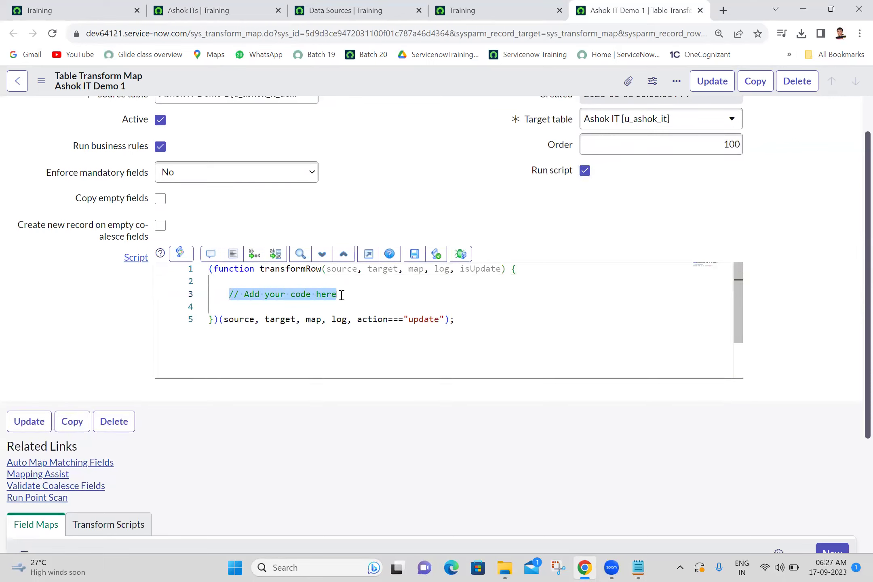
{"action": "key", "text": "BackSpace"}
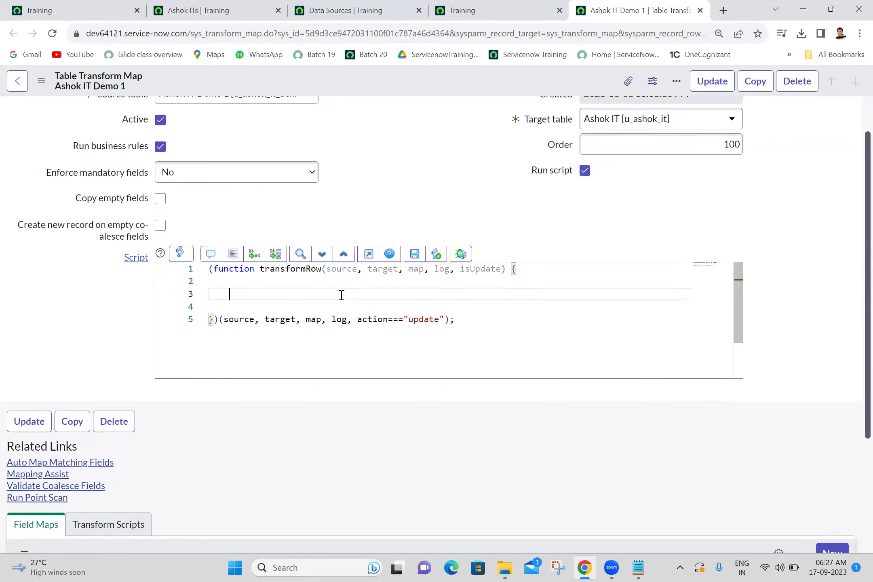
Examine transformRow's source and target parameters alongside the map's source and target tables, and return to the empty line in the function body
{"action": "left_click", "coordinate": [375, 270]}
{"action": "double_click", "coordinate": [376, 269]}
{"action": "double_click", "coordinate": [341, 270]}
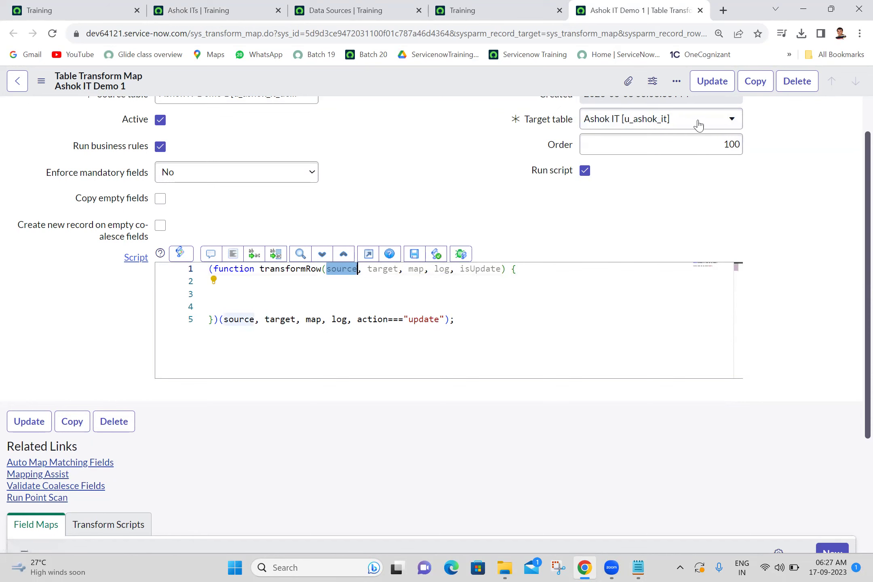
{"action": "scroll", "coordinate": [856, 170], "scroll_direction": "up", "scroll_amount": 2}
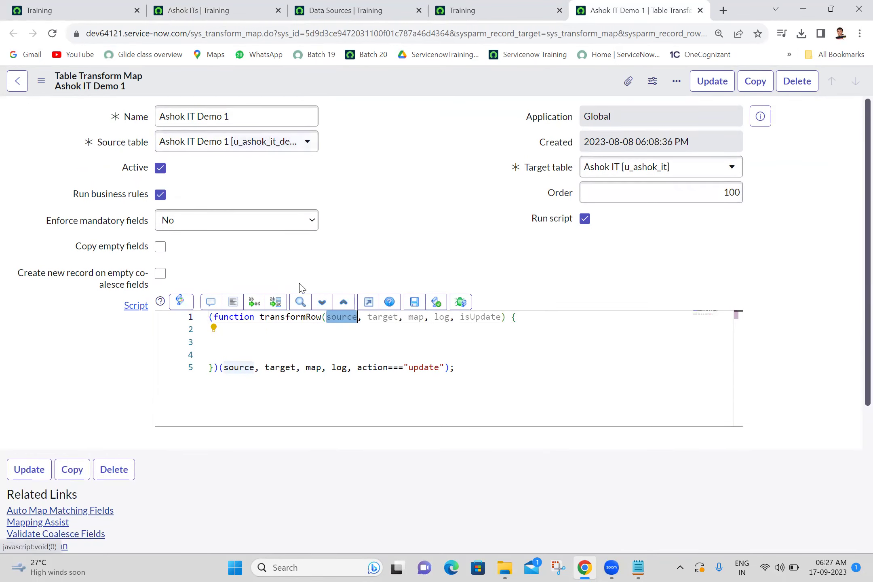
{"action": "left_click", "coordinate": [284, 344]}
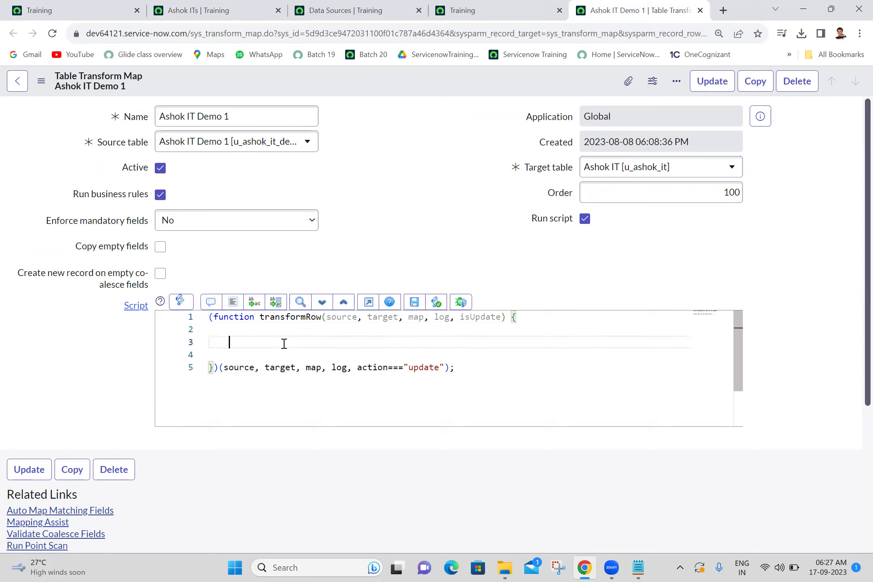
Map the name field on the empty line of the transformRow body with target.u_name=source.u_name;
{"action": "double_click", "coordinate": [383, 317]}
{"action": "key", "text": "ctrl+c"}
{"action": "left_click", "coordinate": [309, 340]}
{"action": "key", "text": "ctrl+v"}
{"action": "type", "text": "."}
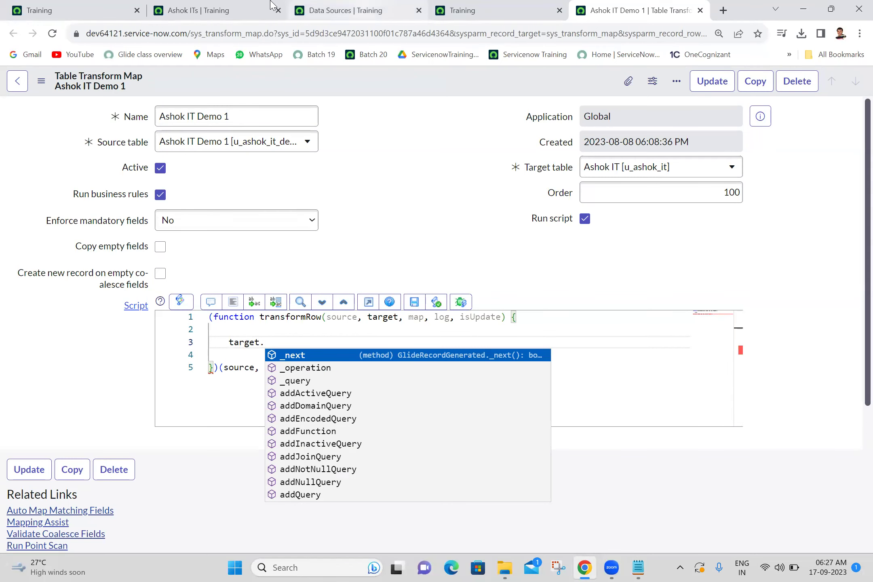
{"action": "left_click", "coordinate": [153, 5]}
{"action": "left_click", "coordinate": [639, 10]}
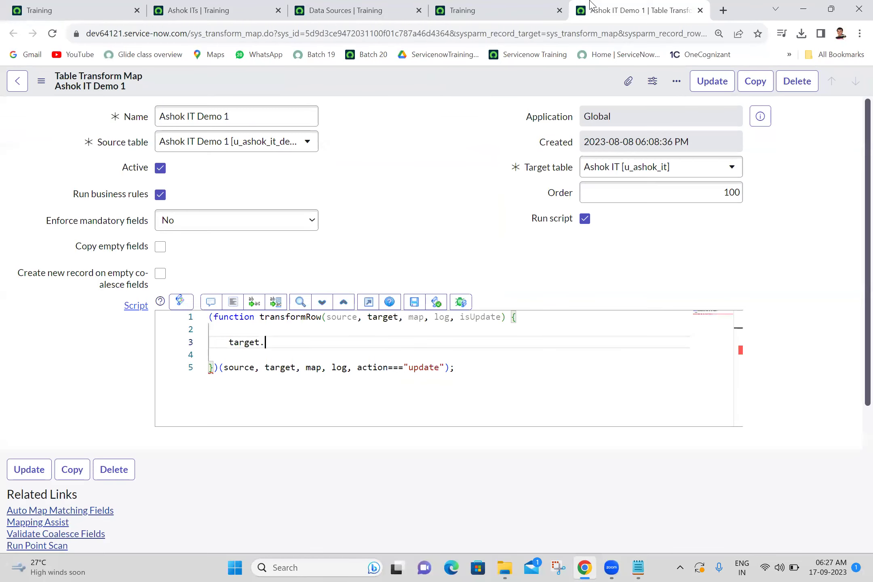
{"action": "type", "text": "u_na"}
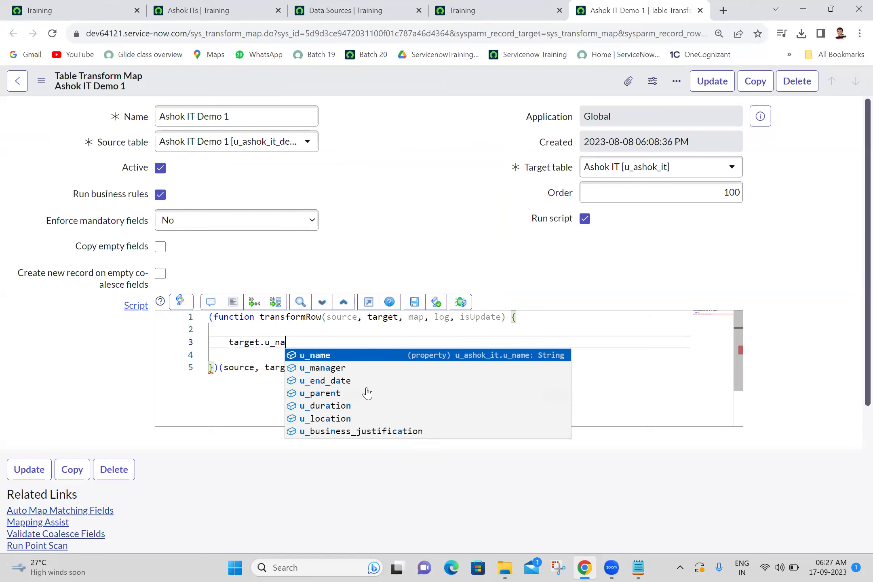
{"action": "type", "text": "me=so"}
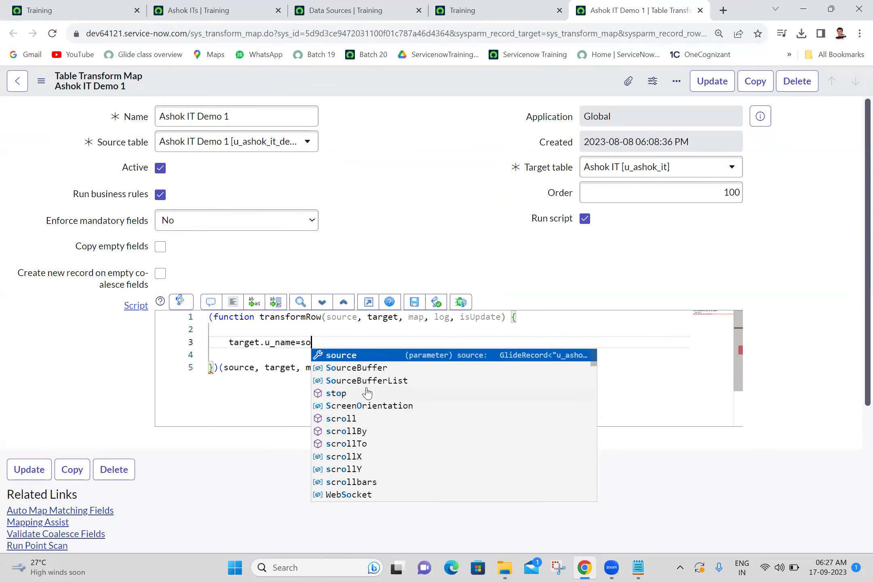
{"action": "type", "text": "urce.u"}
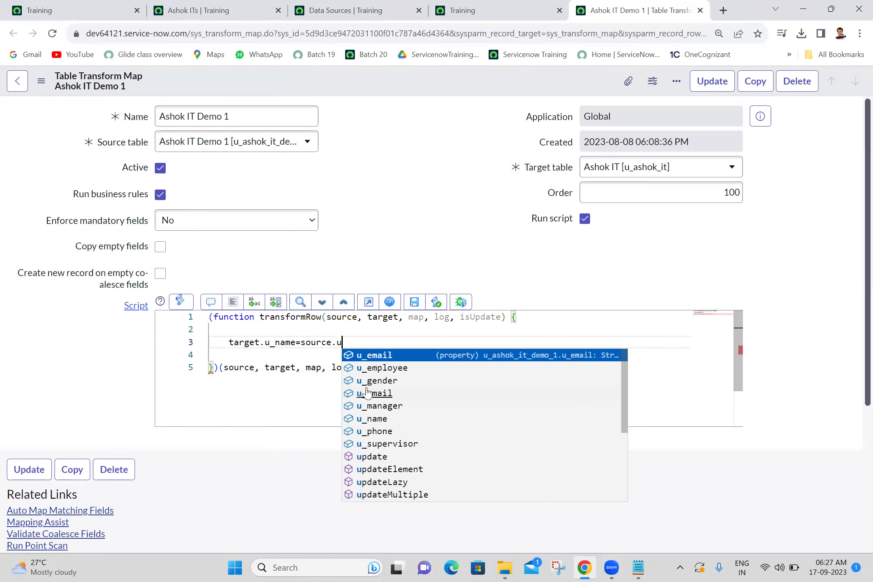
{"action": "type", "text": "_name"}
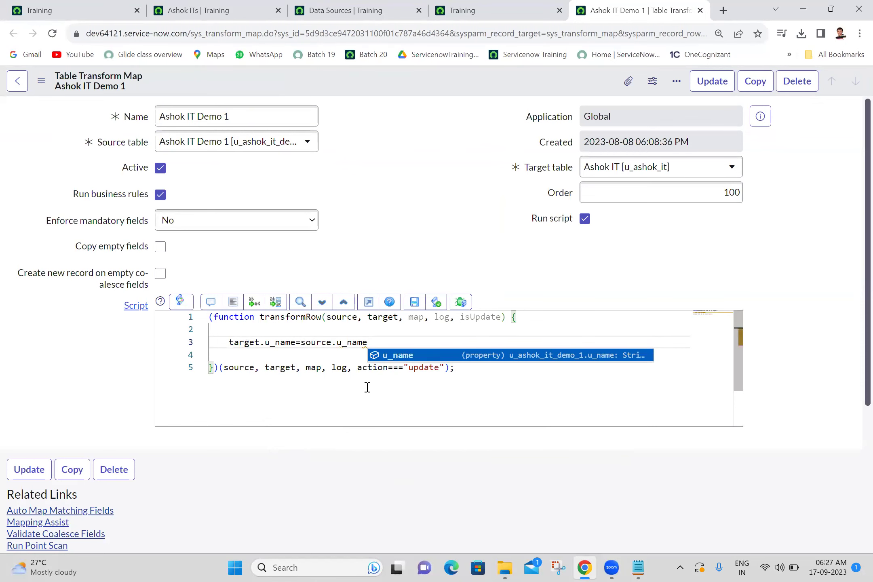
{"action": "key", "text": "Escape"}
{"action": "type", "text": ";"}
Add a line below the name mapping that maps the gender field with target.u_gender=source.u_gender;
{"action": "key", "text": "Return"}
{"action": "type", "text": "ta"}
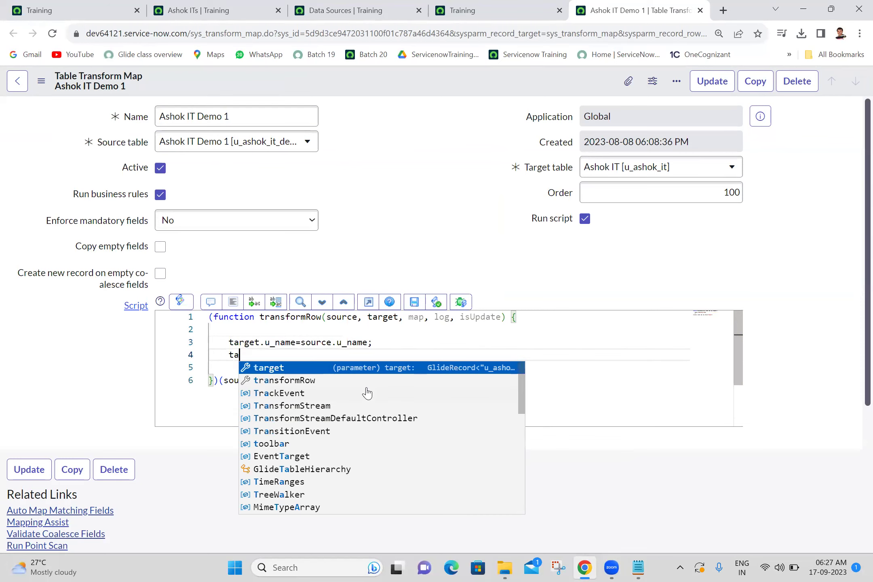
{"action": "type", "text": "rget."}
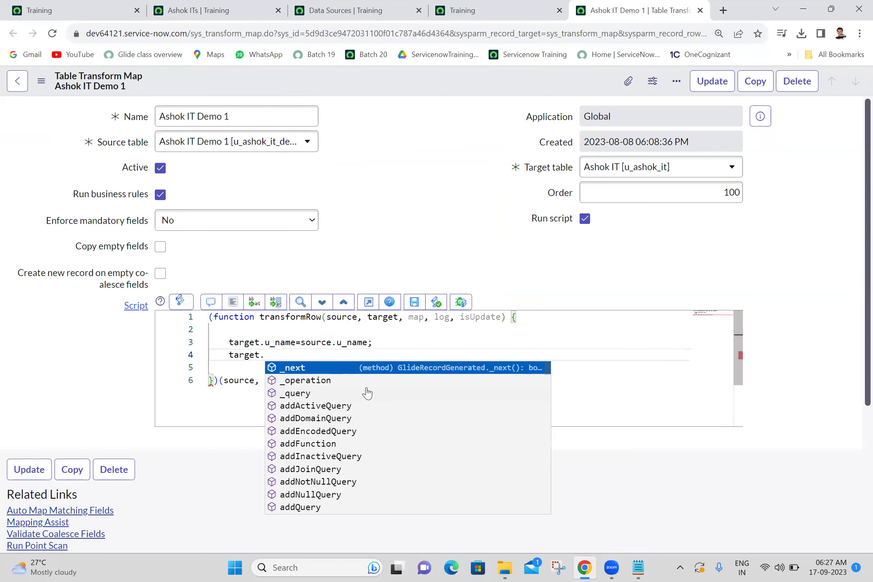
{"action": "left_click", "coordinate": [206, 6]}
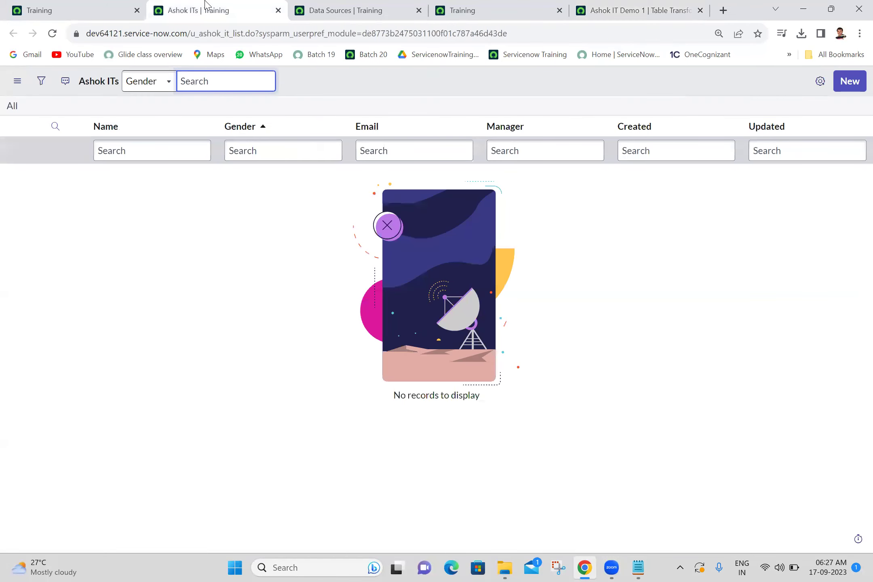
{"action": "left_click", "coordinate": [639, 10]}
{"action": "type", "text": "u_gender"}
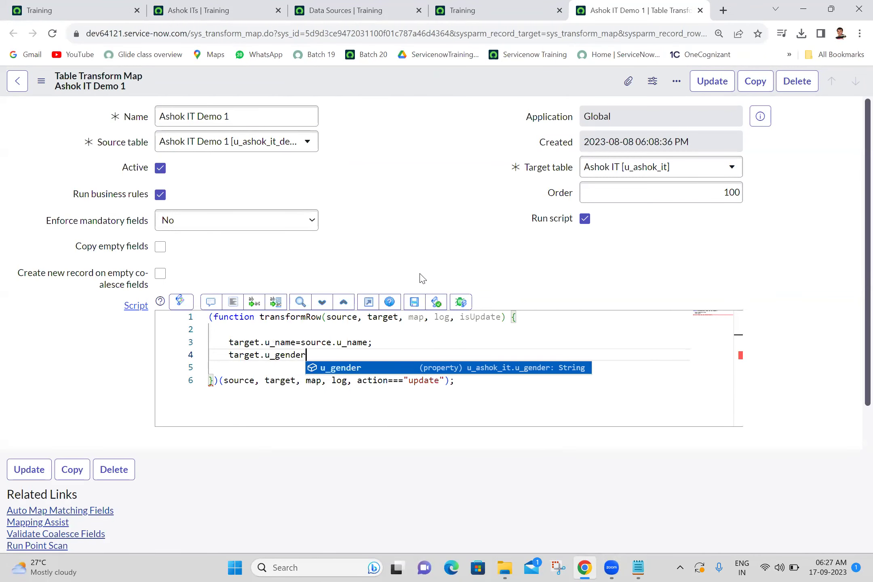
{"action": "type", "text": "=sour"}
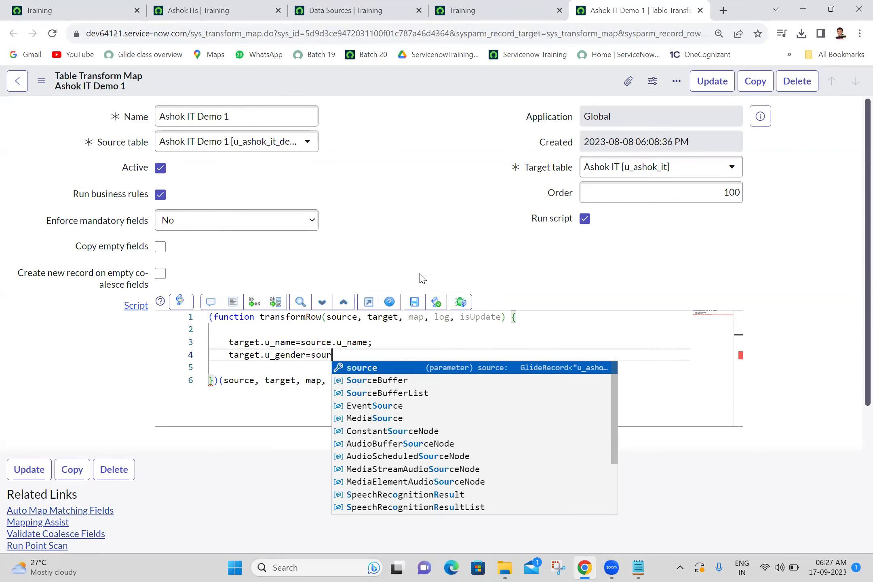
{"action": "type", "text": "ce.u"}
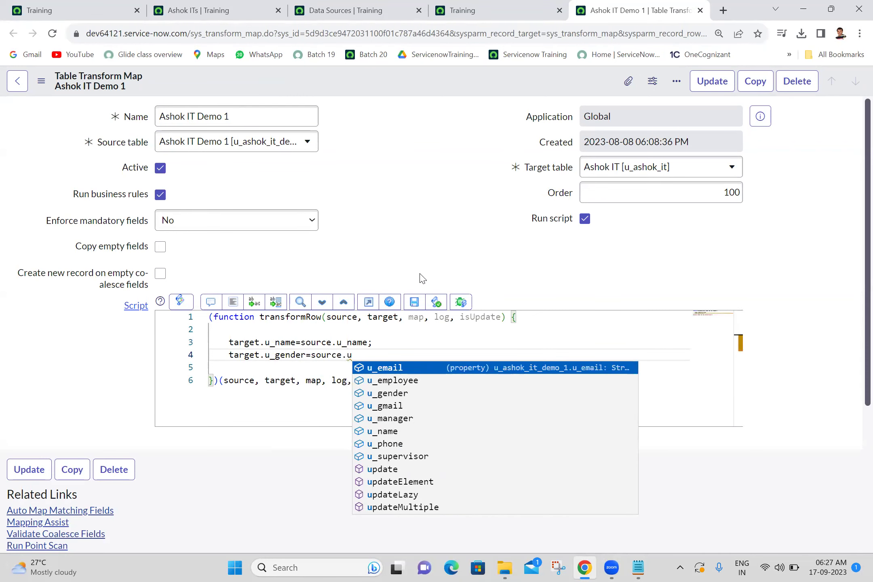
{"action": "type", "text": "_gender"}
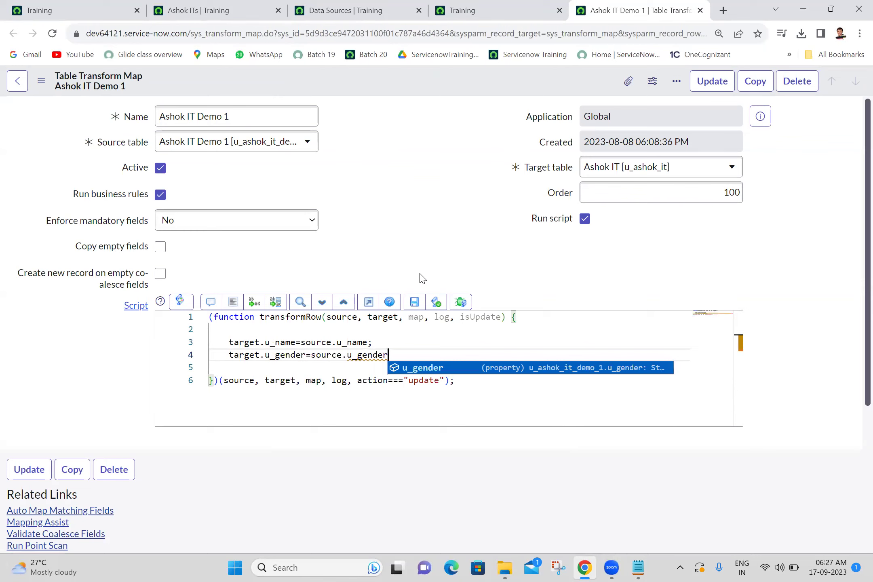
{"action": "type", "text": ";"}
Add a line below the gender mapping that maps the email field with target.u_email=source.u_email;
{"action": "key", "text": "Return"}
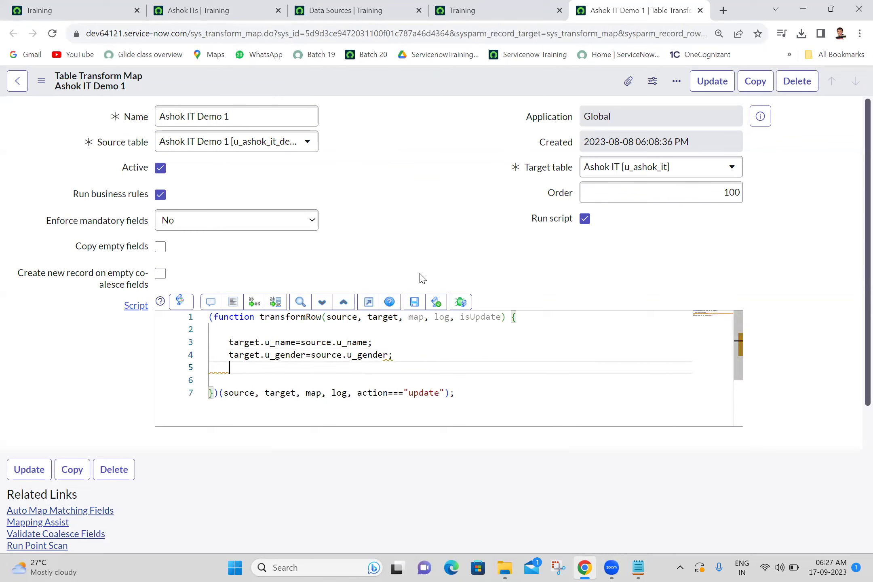
{"action": "type", "text": "target."}
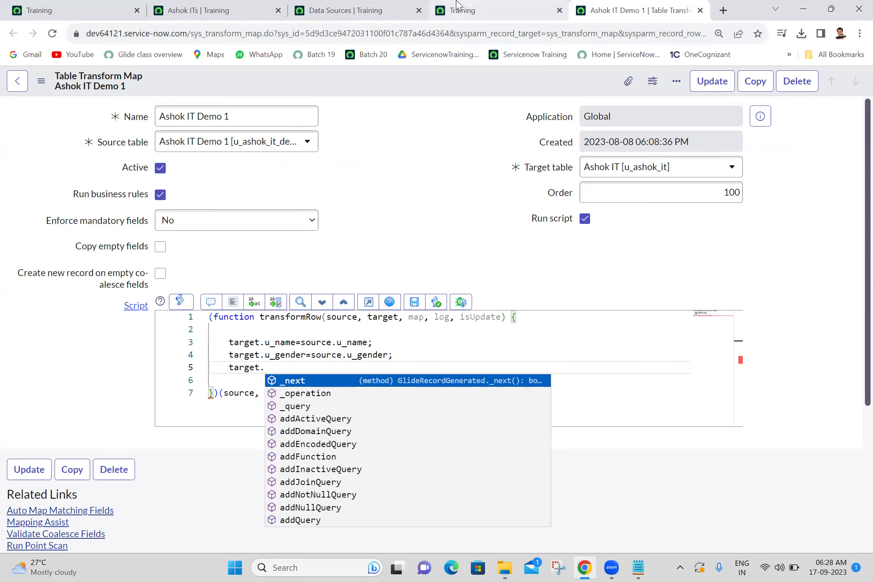
{"action": "left_click", "coordinate": [196, 5]}
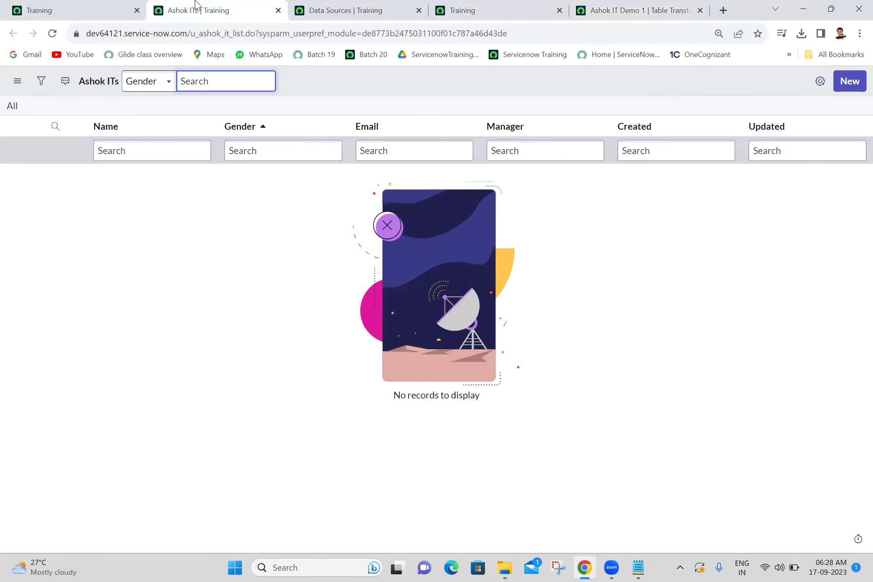
{"action": "left_click", "coordinate": [638, 10]}
{"action": "type", "text": "u_email"}
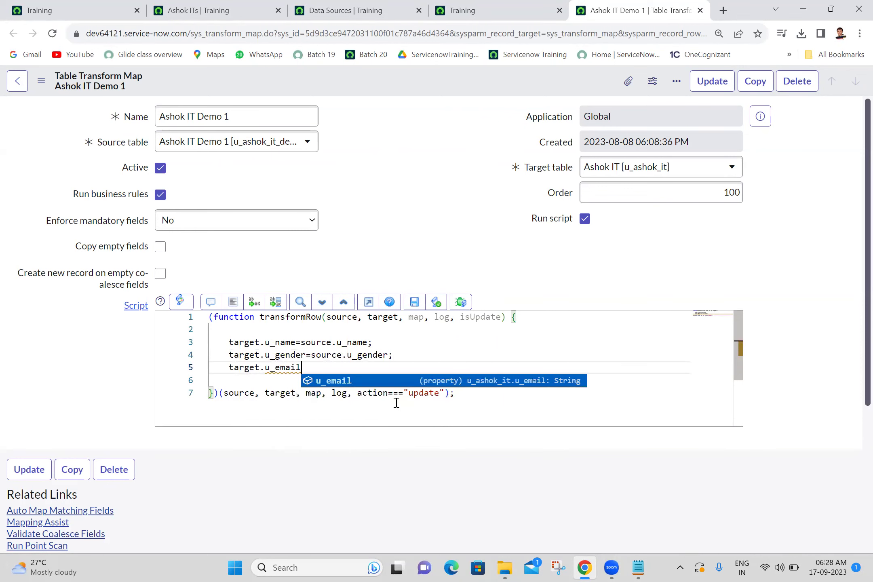
{"action": "type", "text": "=s"}
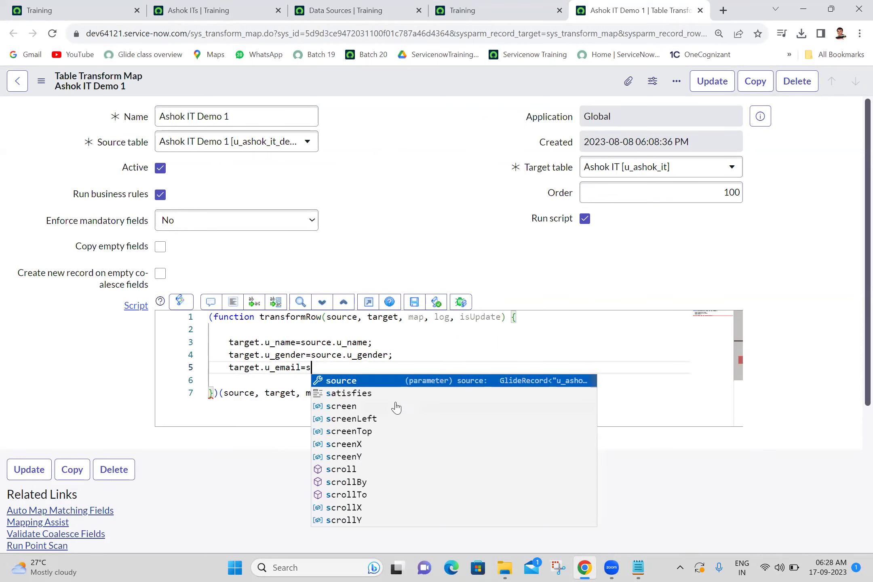
{"action": "type", "text": "ource."}
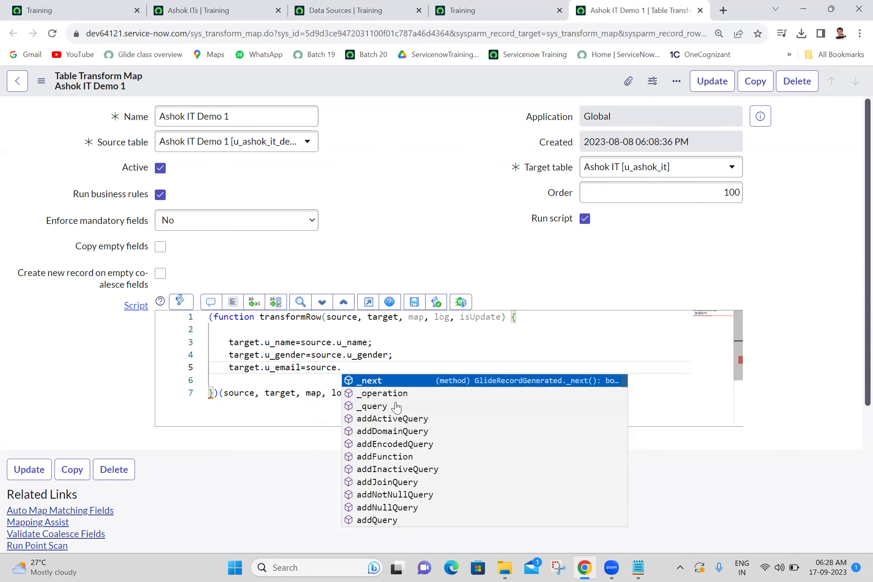
{"action": "type", "text": "u_emai"}
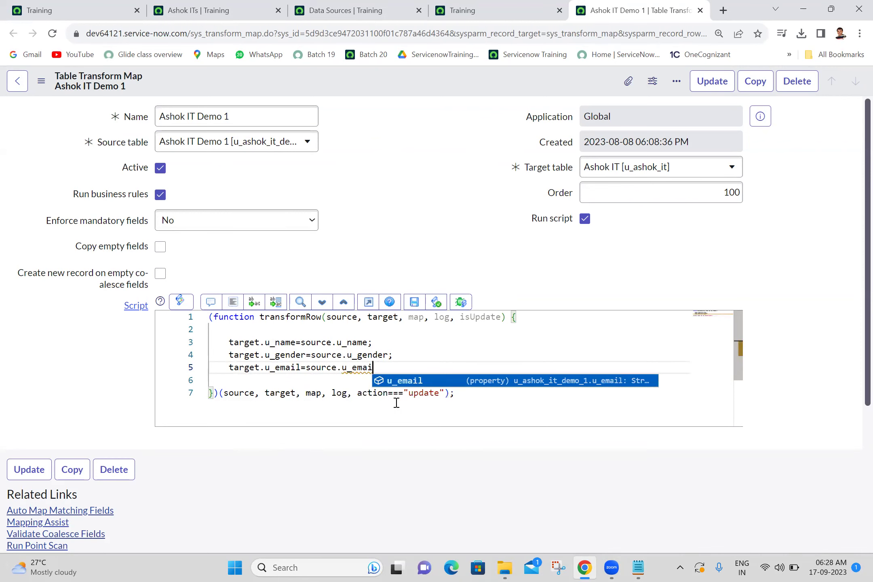
{"action": "type", "text": "l;"}
Add a line below the email mapping that maps the manager field with target.u_manager=source.u_manager;
{"action": "key", "text": "Return"}
{"action": "type", "text": "target"}
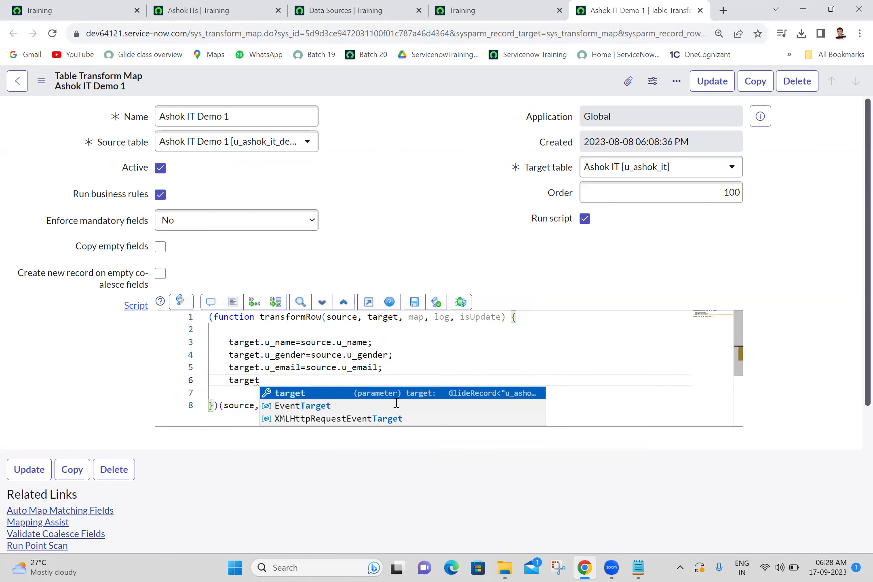
{"action": "type", "text": ".u_manager"}
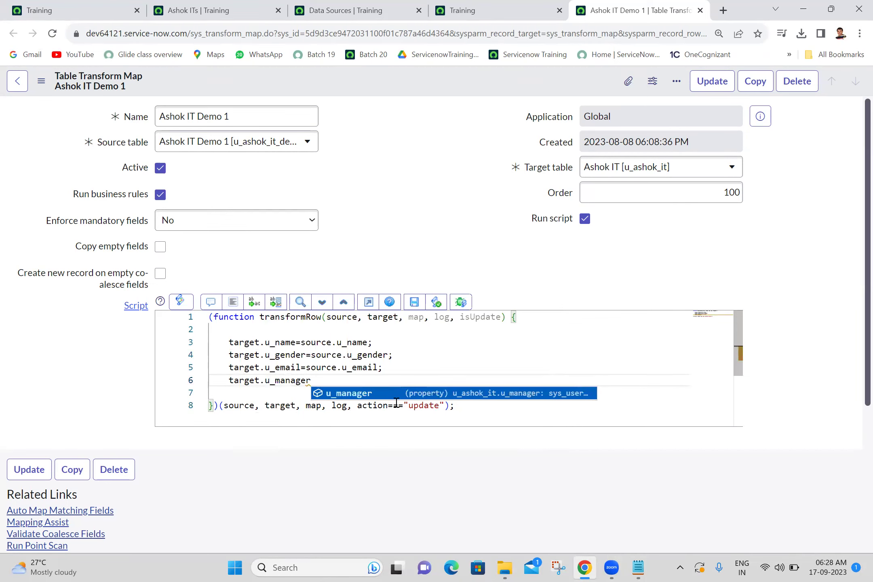
{"action": "key", "text": "Escape"}
{"action": "type", "text": "=source.u_"}
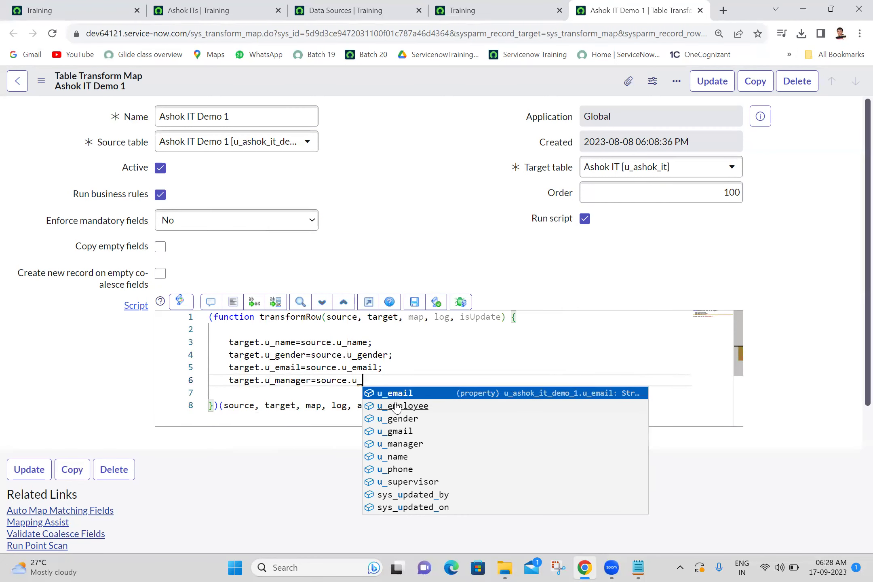
{"action": "type", "text": "manager;"}
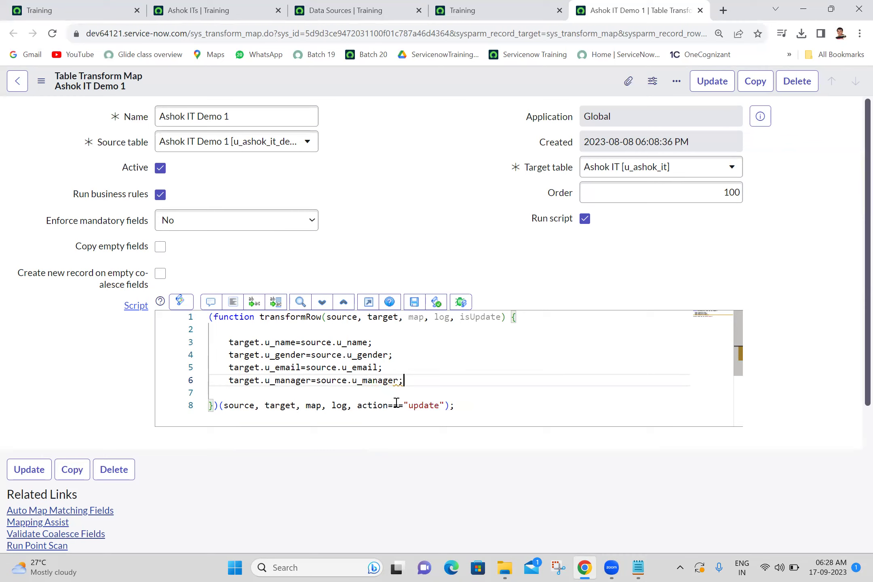
Format the transformRow script code and save the Ashok IT Demo 1 transform map, staying on its form
{"action": "left_click", "coordinate": [233, 303]}
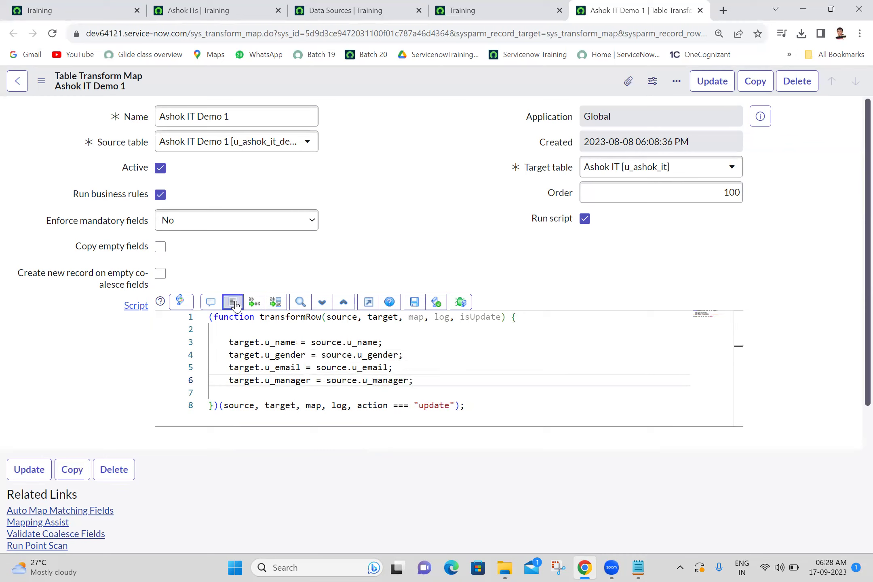
{"action": "right_click", "coordinate": [475, 71]}
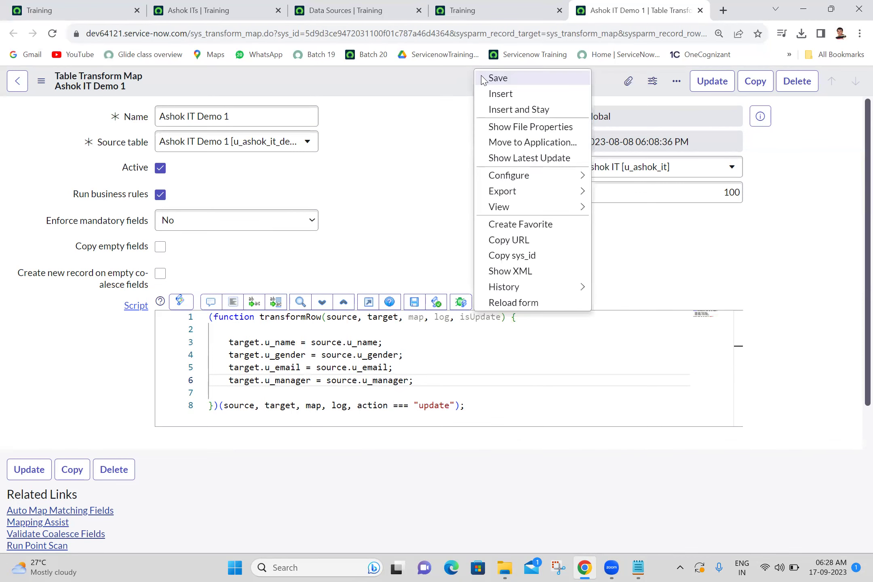
{"action": "left_click", "coordinate": [483, 79]}
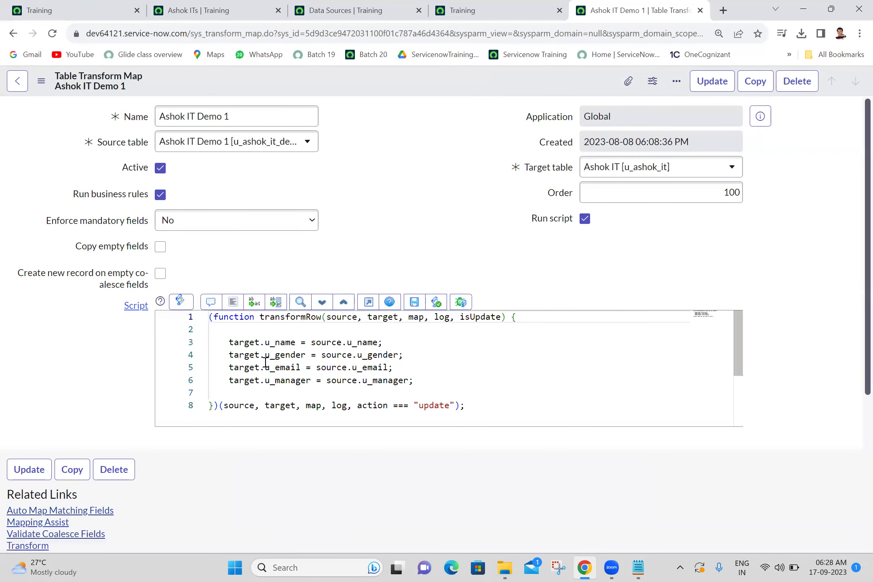
{"action": "triple_click", "coordinate": [415, 381]}
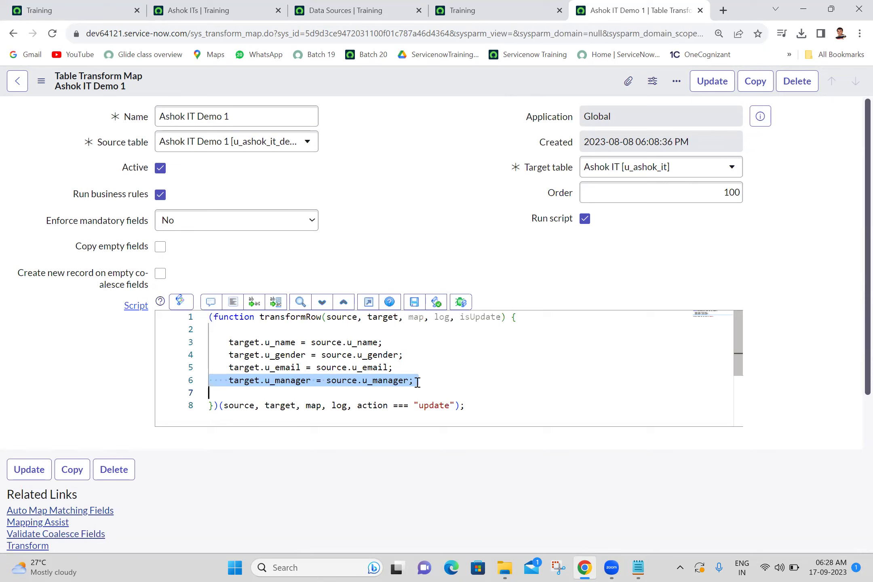
{"action": "left_click", "coordinate": [433, 220]}
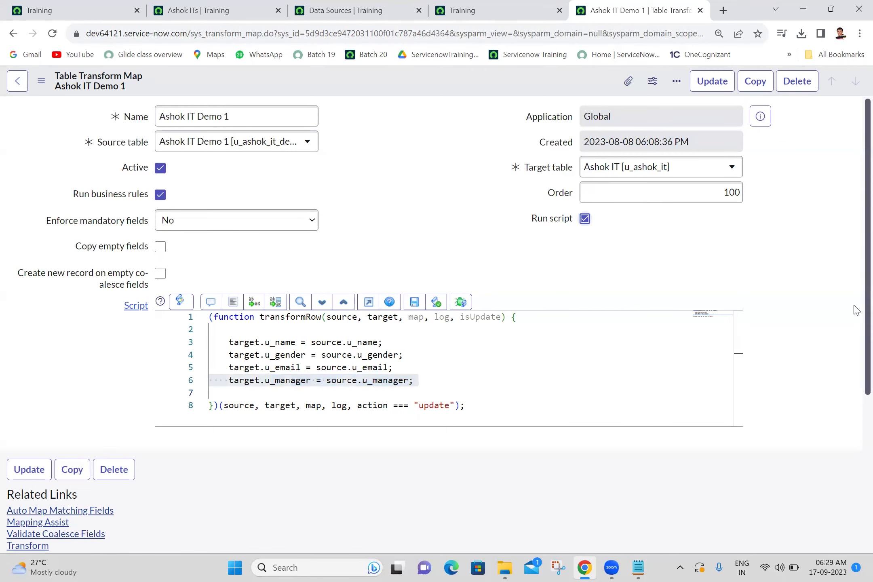
Run the transform for the Ashok IT Demo 1 map from its related links
{"action": "scroll", "coordinate": [852, 376], "scroll_direction": "down", "scroll_amount": 5}
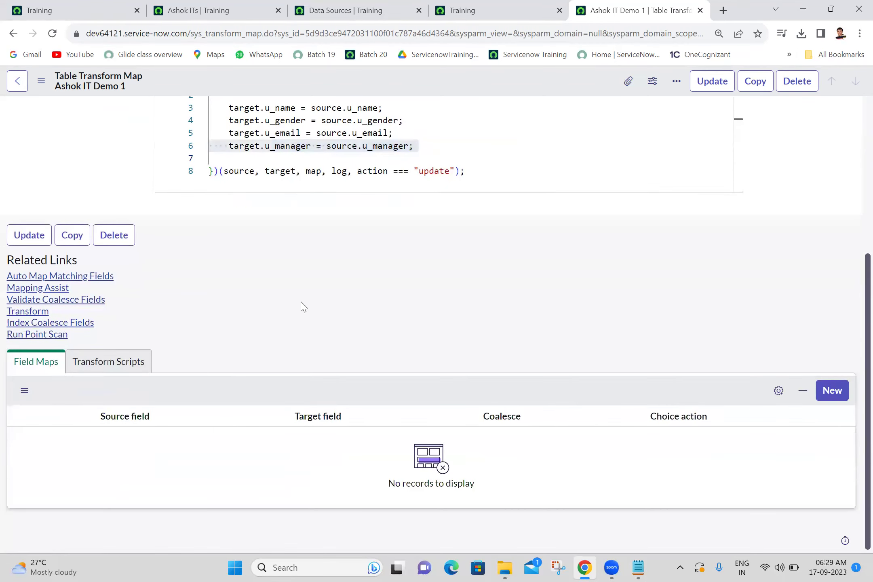
{"action": "left_click", "coordinate": [44, 314]}
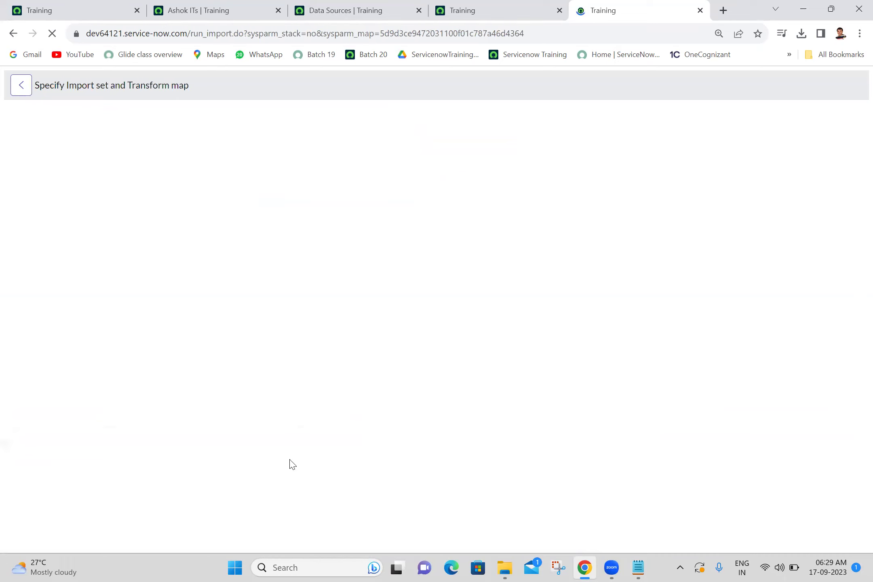
{"action": "left_click", "coordinate": [45, 322]}
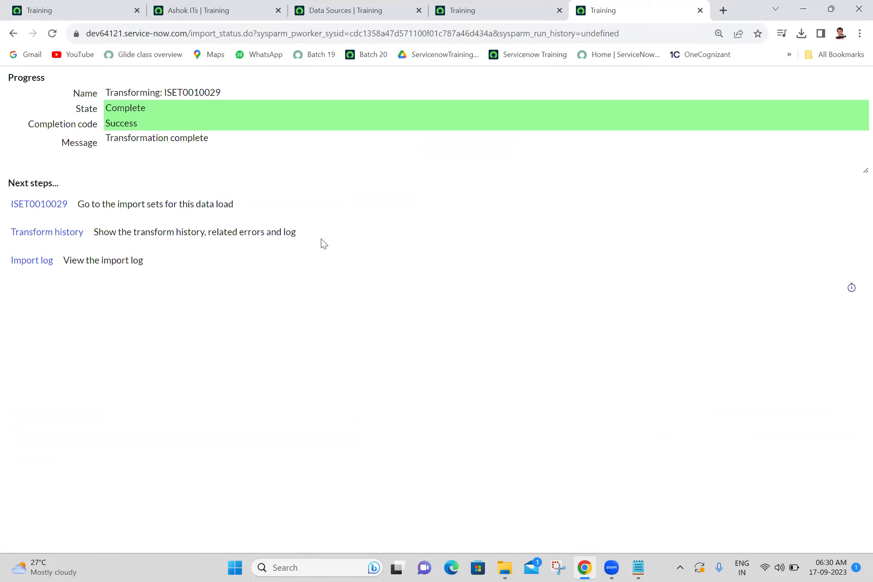
Check the transform history of the completed run and reload the Ashok ITs list to view its records
{"action": "left_click", "coordinate": [44, 234]}
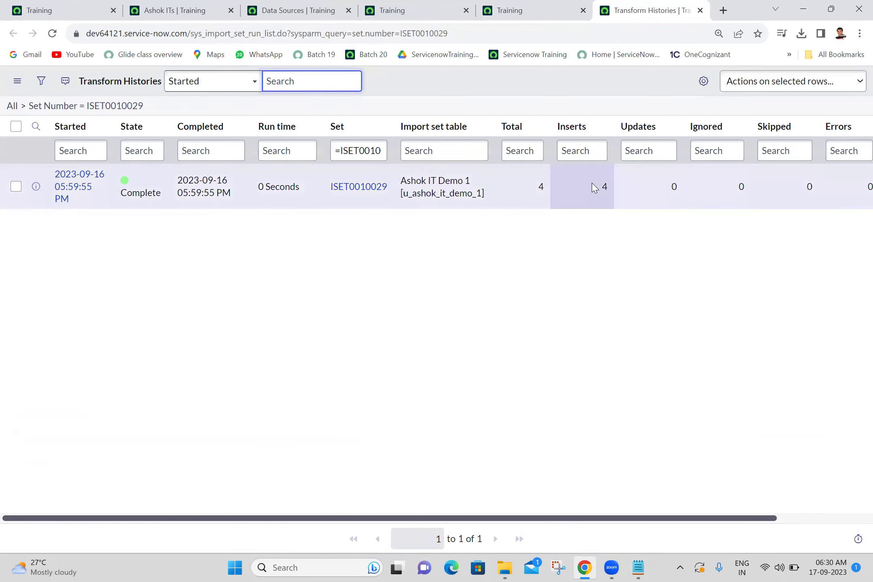
{"action": "left_click", "coordinate": [174, 10]}
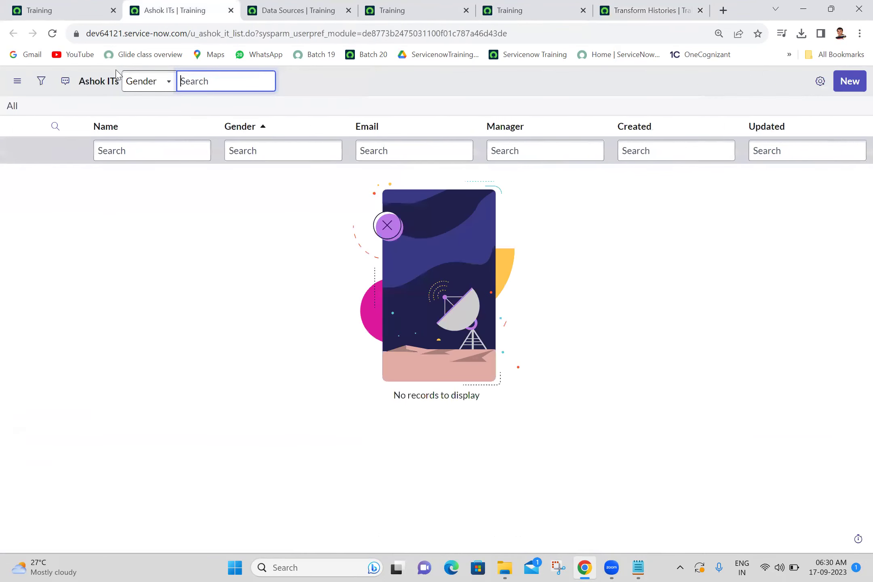
{"action": "left_click", "coordinate": [52, 33]}
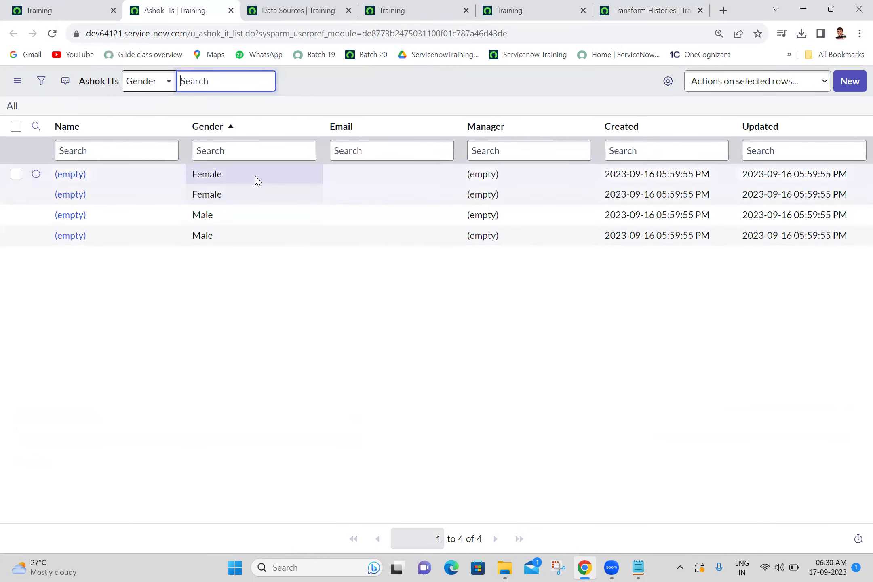
Close the finished transform history, transform progress and import progress pages, returning to the Data Sources list
{"action": "left_click", "coordinate": [281, 348]}
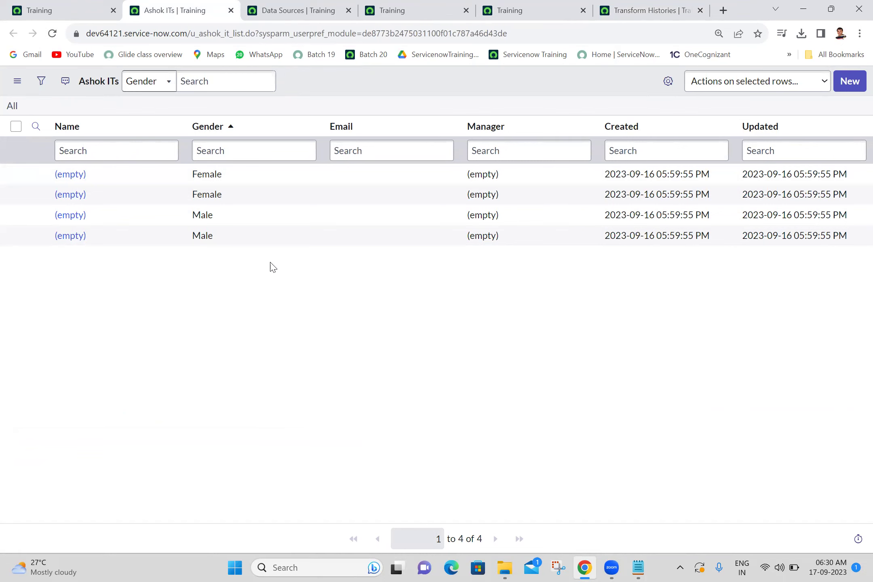
{"action": "left_click", "coordinate": [429, 6]}
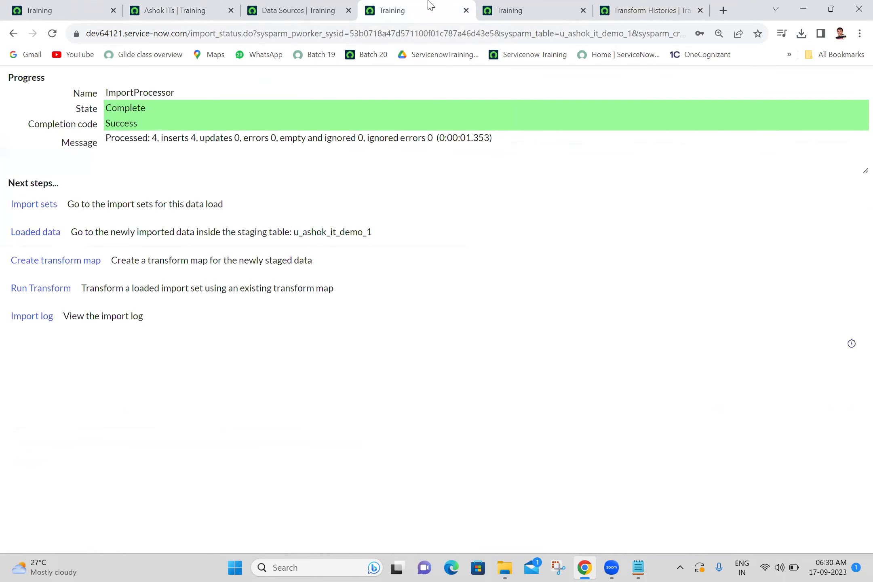
{"action": "left_click", "coordinate": [503, 7]}
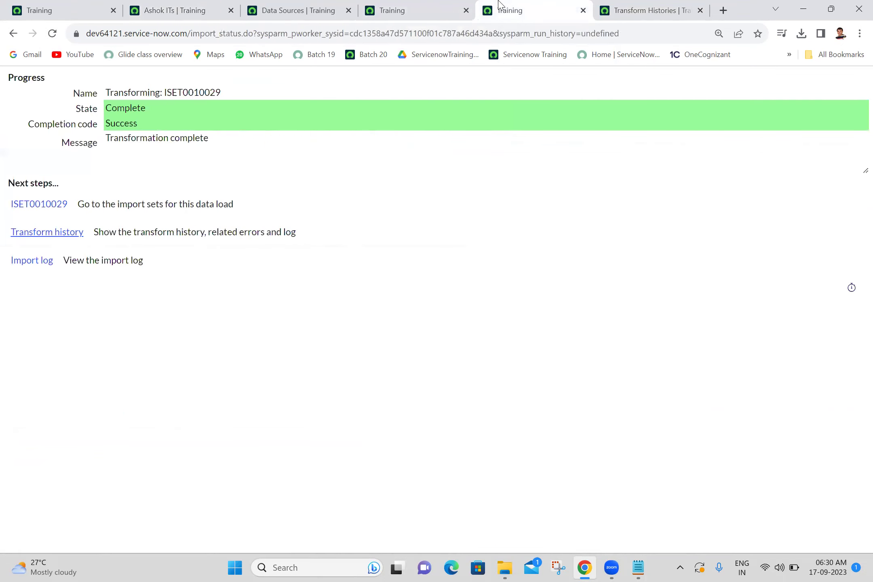
{"action": "left_click", "coordinate": [584, 10]}
{"action": "left_click", "coordinate": [583, 10]}
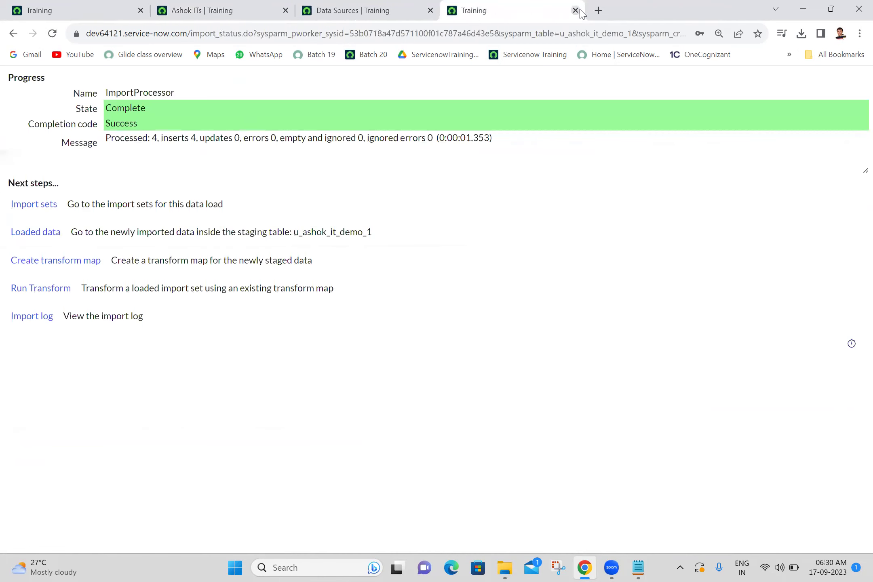
{"action": "left_click", "coordinate": [580, 10]}
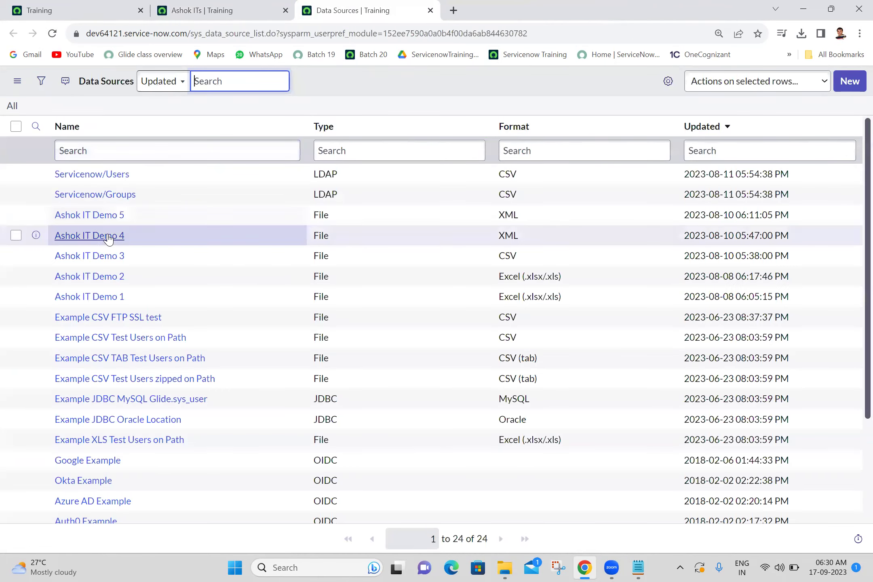
Open the Ashok IT Demo 1 data source, open its transform map in a separate tab, and load all records
{"action": "left_click", "coordinate": [98, 296], "text": "ctrl"}
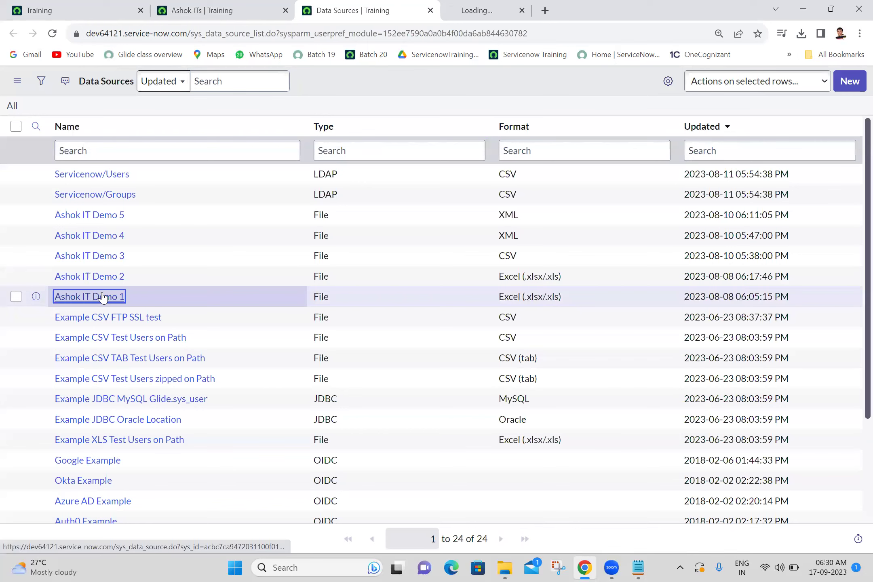
{"action": "left_click", "coordinate": [516, 6]}
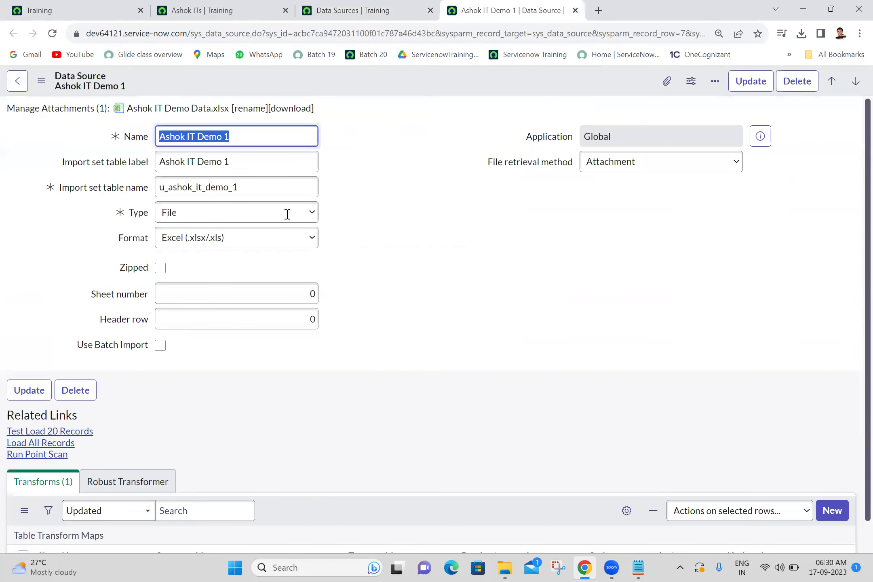
{"action": "left_click_drag", "start_coordinate": [856, 209], "coordinate": [856, 342]}
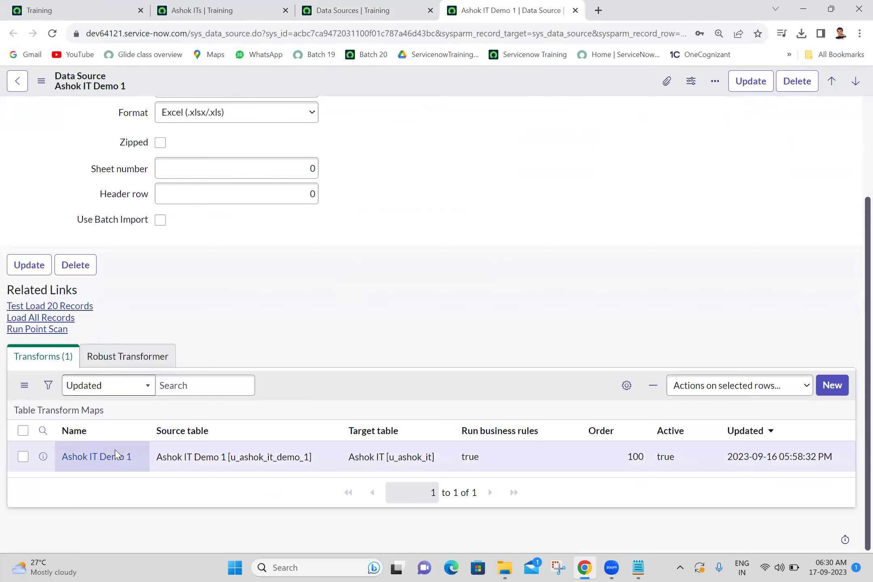
{"action": "middle_click", "coordinate": [109, 460]}
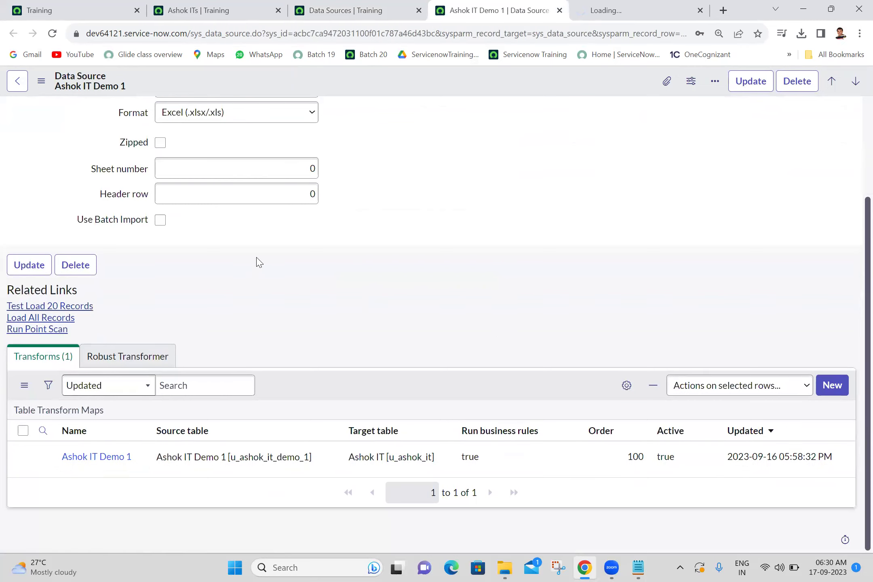
{"action": "left_click", "coordinate": [39, 320]}
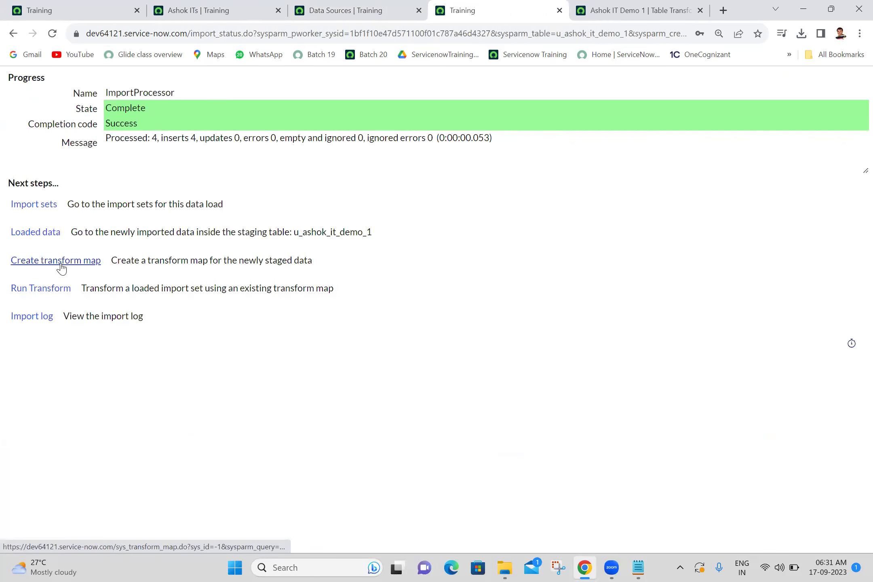
Check the loaded data in the Ashok IT Demo 1 staging table, then close that list and return to the import progress page
{"action": "middle_click", "coordinate": [45, 239]}
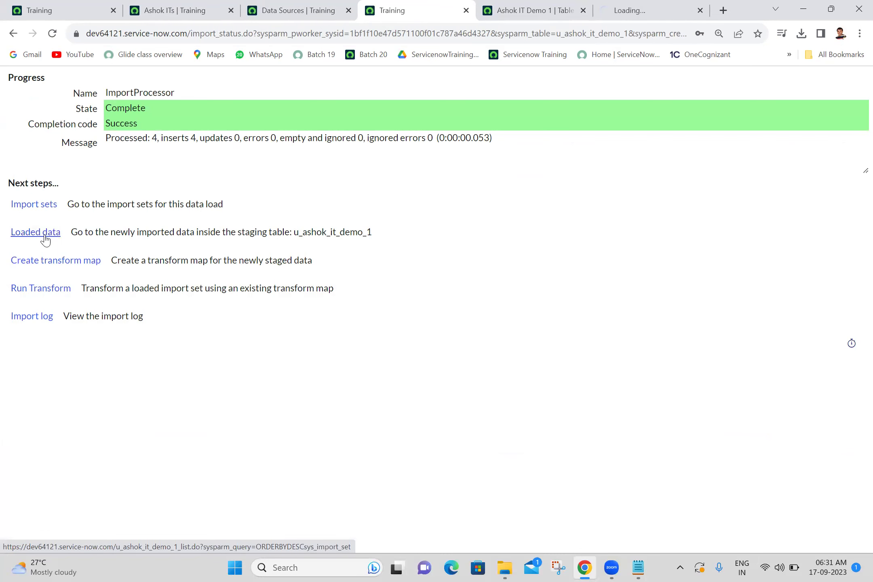
{"action": "left_click_drag", "start_coordinate": [647, 11], "coordinate": [608, 6]}
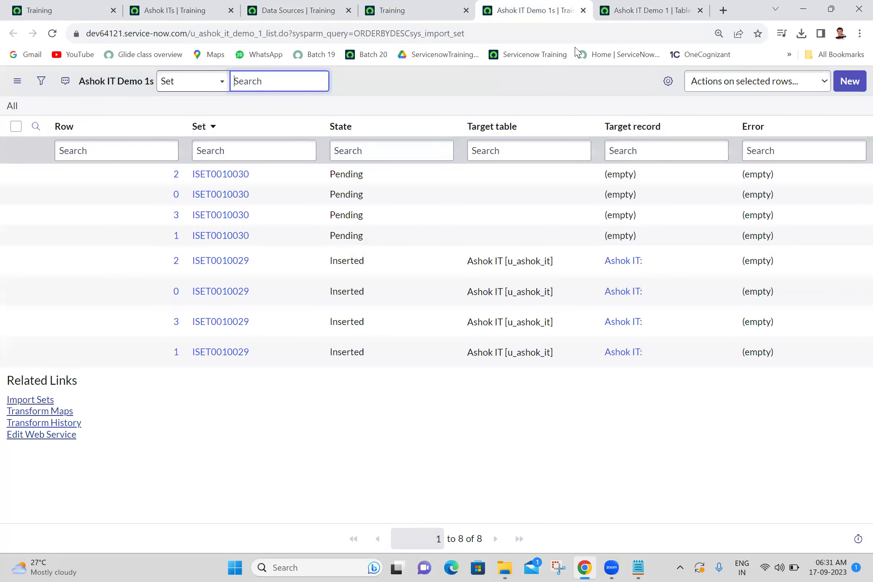
{"action": "left_click", "coordinate": [583, 10]}
{"action": "left_click", "coordinate": [409, 8]}
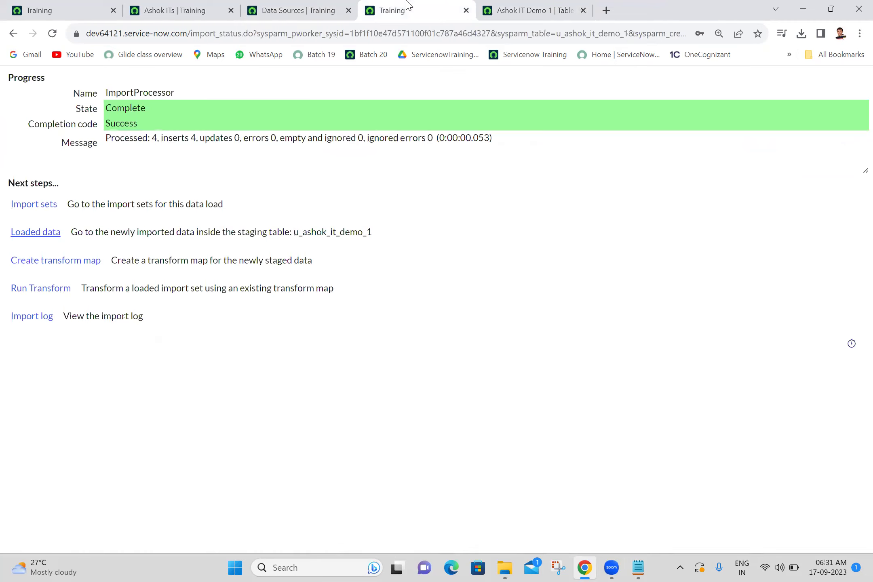
Open the import sets for this data load and view the import set rows of the newest set, ISET0010030
{"action": "left_click", "coordinate": [41, 205], "text": "ctrl"}
{"action": "left_click_drag", "start_coordinate": [669, 5], "coordinate": [551, 6]}
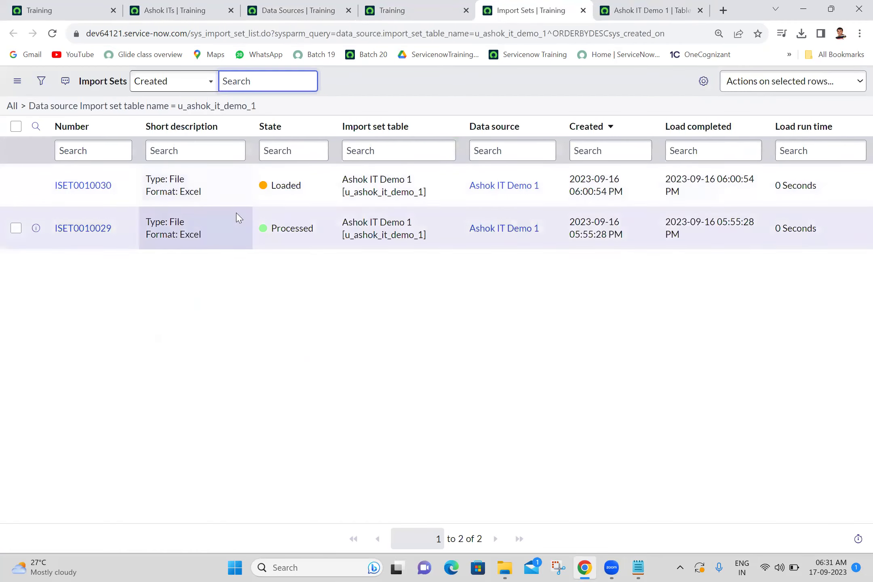
{"action": "left_click", "coordinate": [99, 190]}
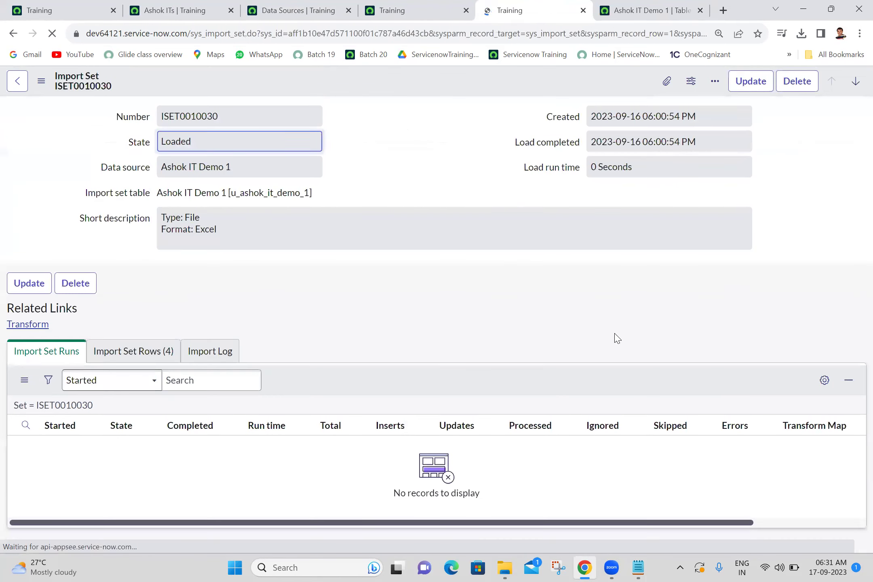
{"action": "left_click", "coordinate": [145, 354]}
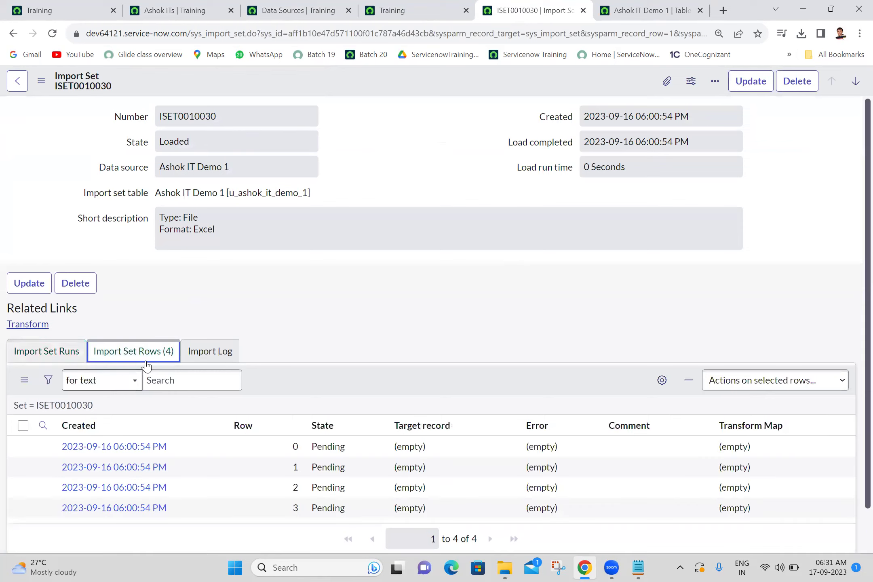
Open import set row 0 in a separate tab and examine its Name, Manager, Email and Gender fields
{"action": "middle_click", "coordinate": [153, 448]}
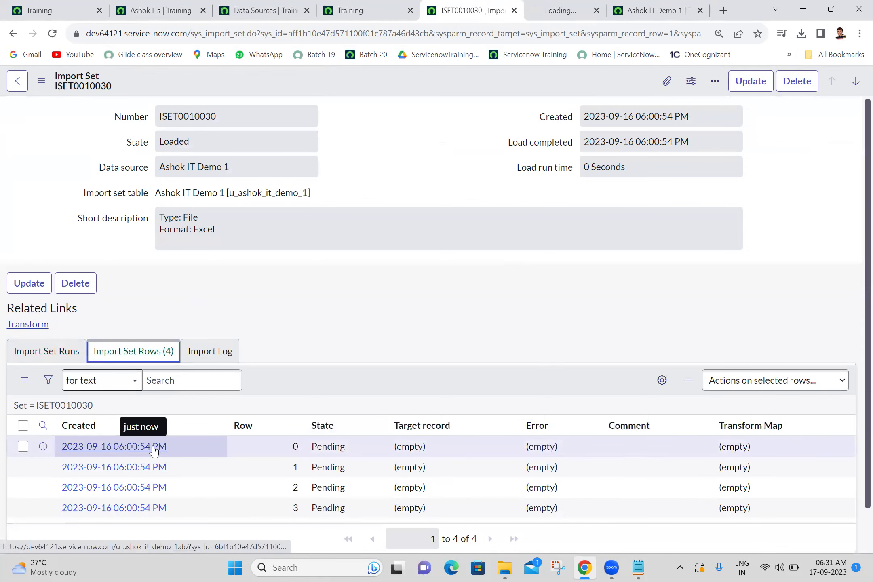
{"action": "key", "text": "ctrl+Tab"}
{"action": "left_click", "coordinate": [404, 180]}
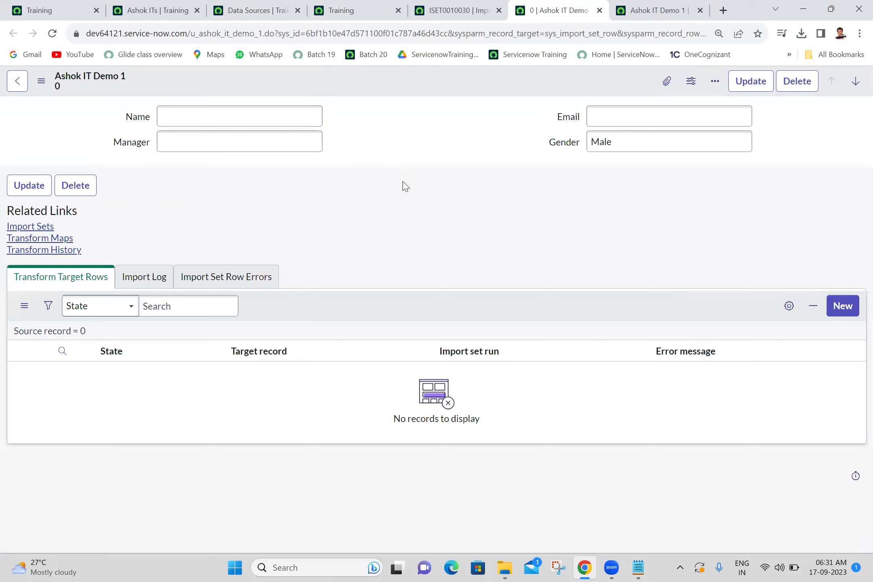
{"action": "left_click", "coordinate": [136, 124]}
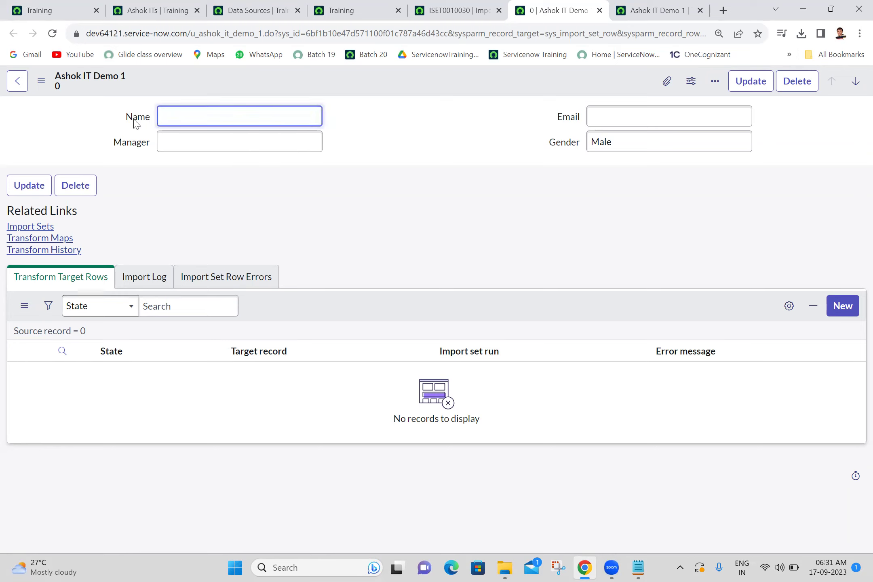
{"action": "left_click", "coordinate": [138, 148]}
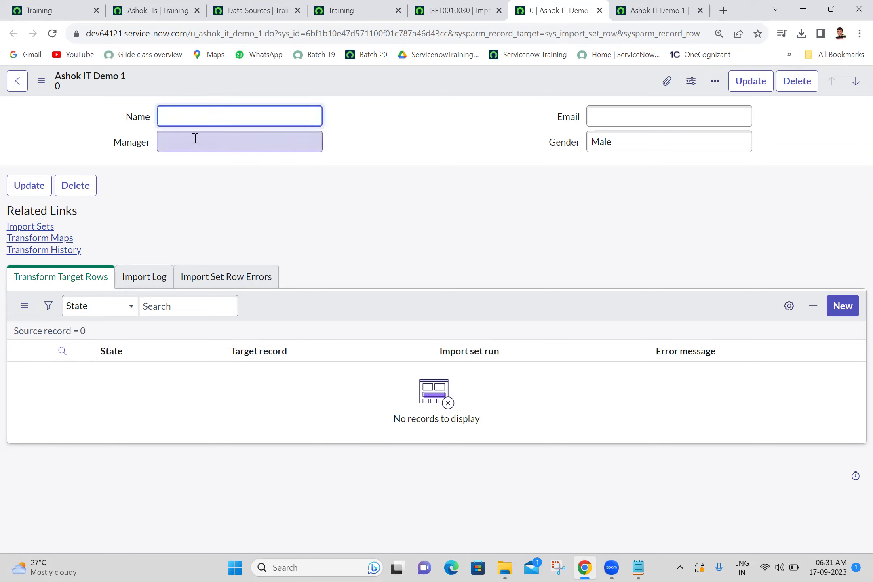
{"action": "left_click", "coordinate": [355, 152]}
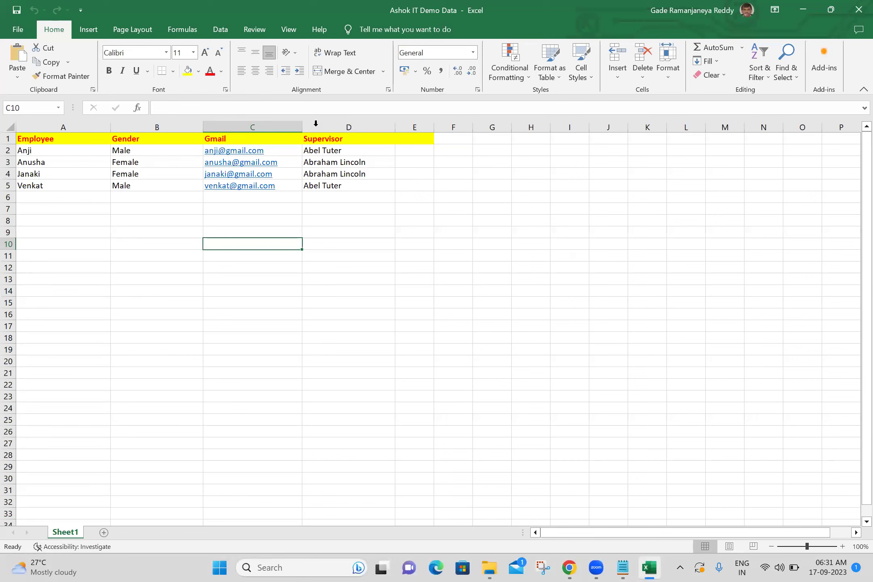
Switch to the Ashok IT Demo Data workbook in Excel and check the Supervisor, Gmail and Gender column headers
{"action": "left_click", "coordinate": [512, 150]}
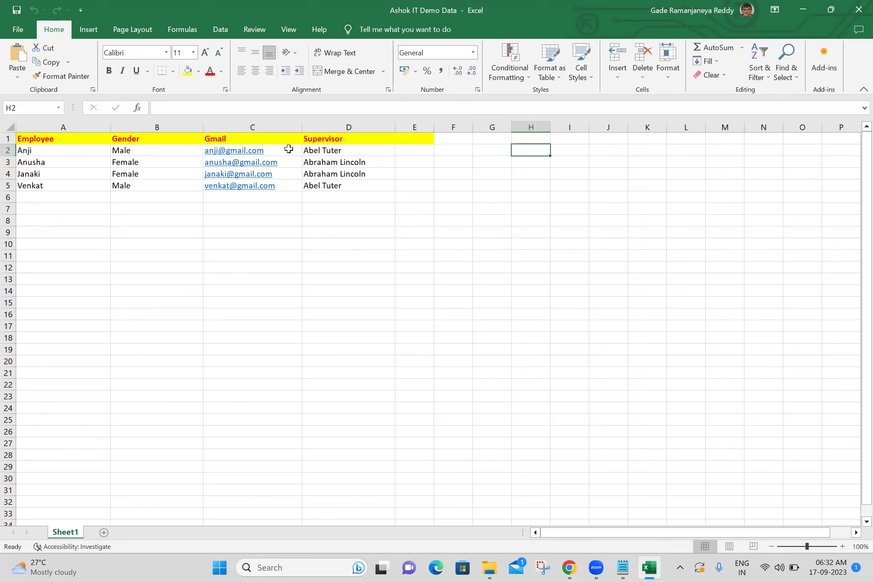
{"action": "left_click", "coordinate": [330, 137]}
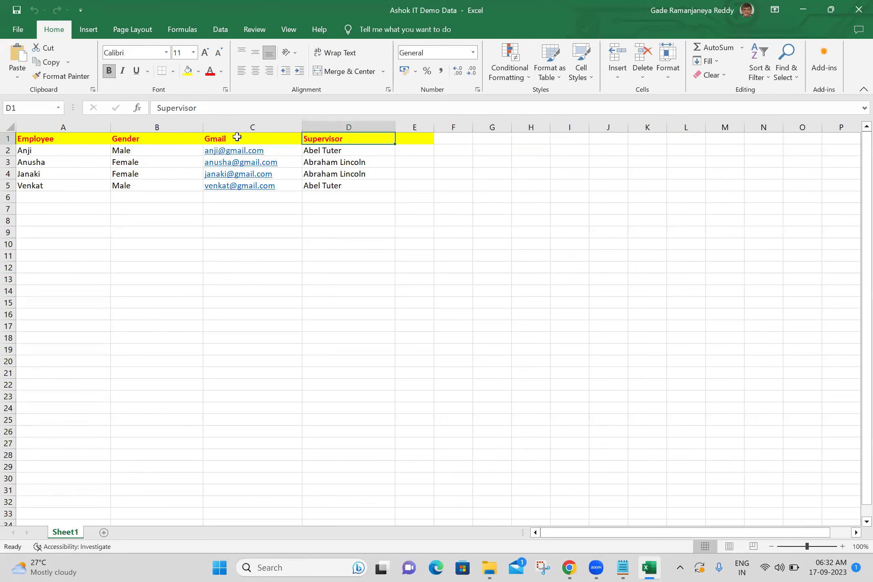
{"action": "left_click", "coordinate": [238, 137]}
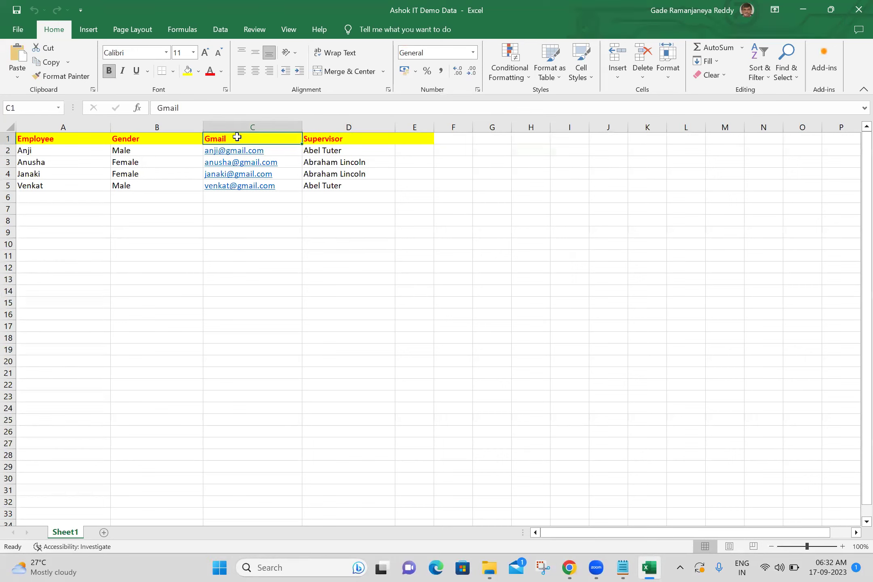
{"action": "left_click", "coordinate": [158, 137]}
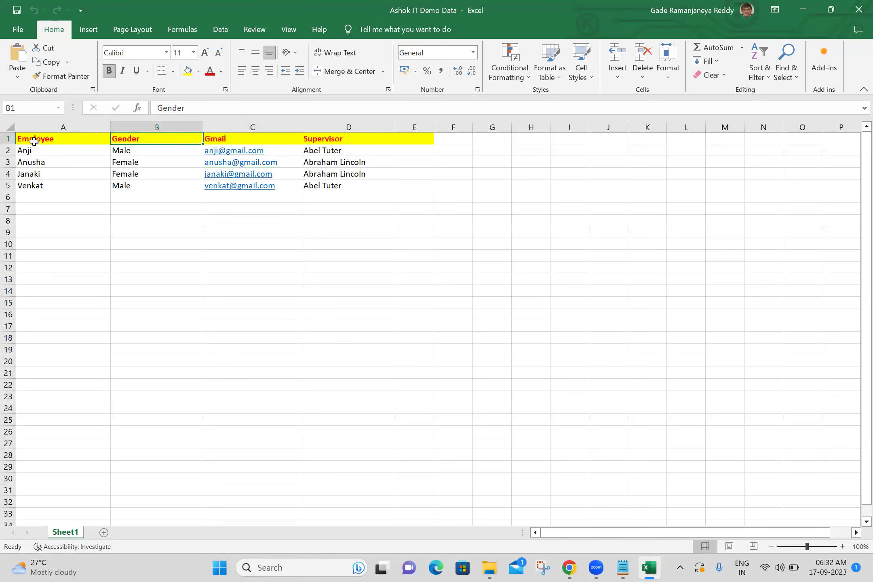
Change the Employee column header in A1 to Name and the Gmail column header in C1 to Email
{"action": "left_click", "coordinate": [53, 137]}
{"action": "double_click", "coordinate": [55, 139]}
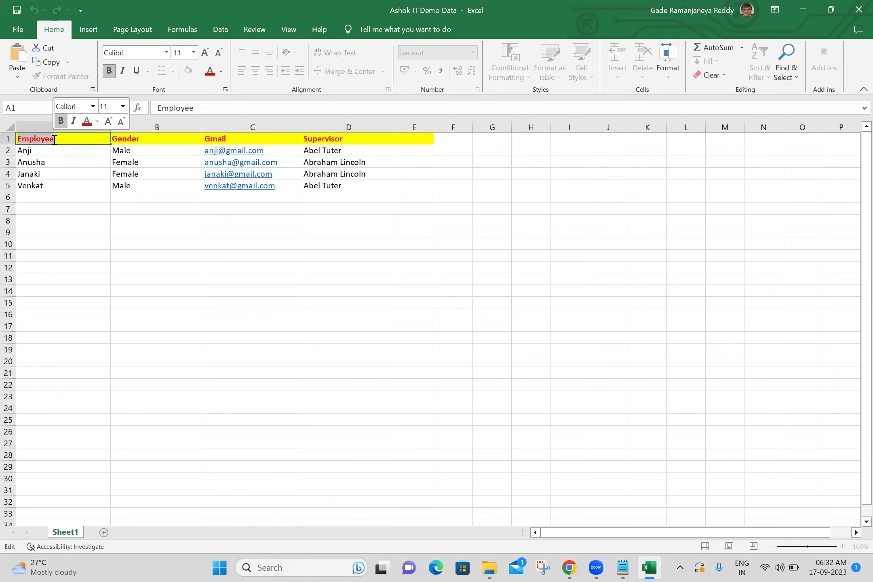
{"action": "type", "text": "Name"}
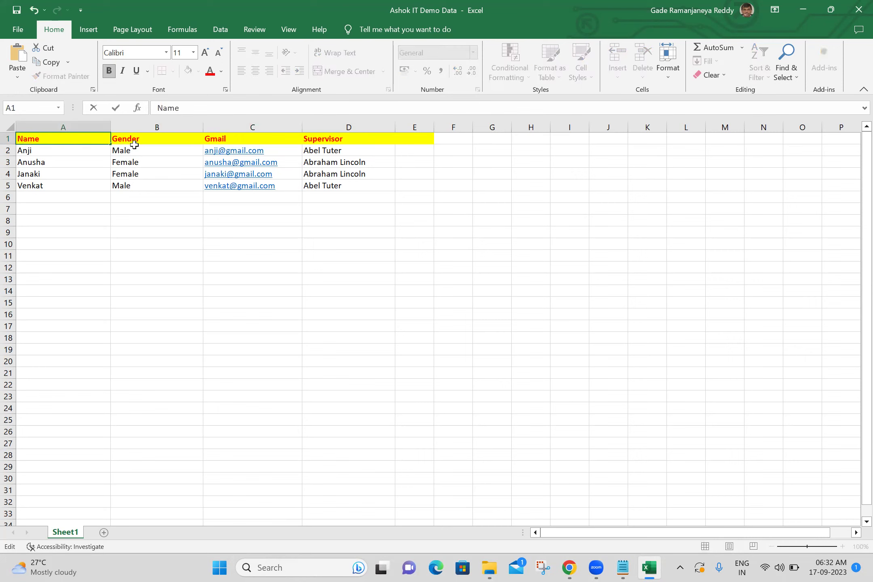
{"action": "left_click", "coordinate": [254, 139]}
{"action": "double_click", "coordinate": [256, 139]}
{"action": "type", "text": "Email"}
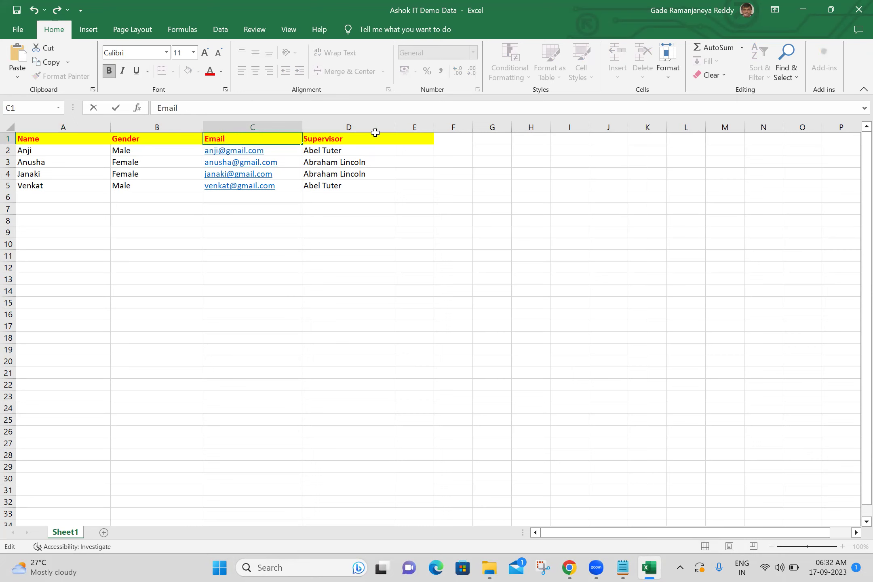
Change the Supervisor column header in D1 to Manager and close the Ashok IT Demo Data workbook
{"action": "left_click", "coordinate": [390, 137]}
{"action": "double_click", "coordinate": [392, 139]}
{"action": "type", "text": "Manager"}
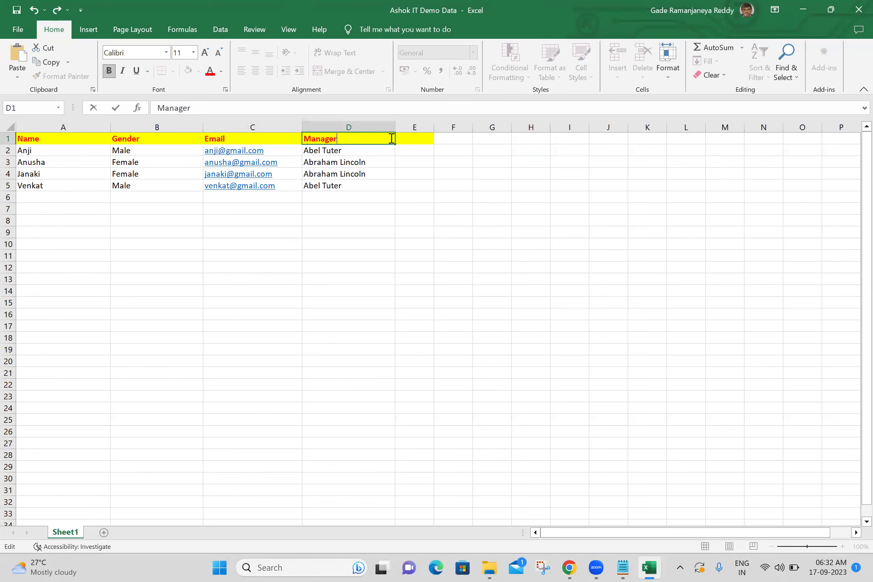
{"action": "left_click", "coordinate": [560, 229]}
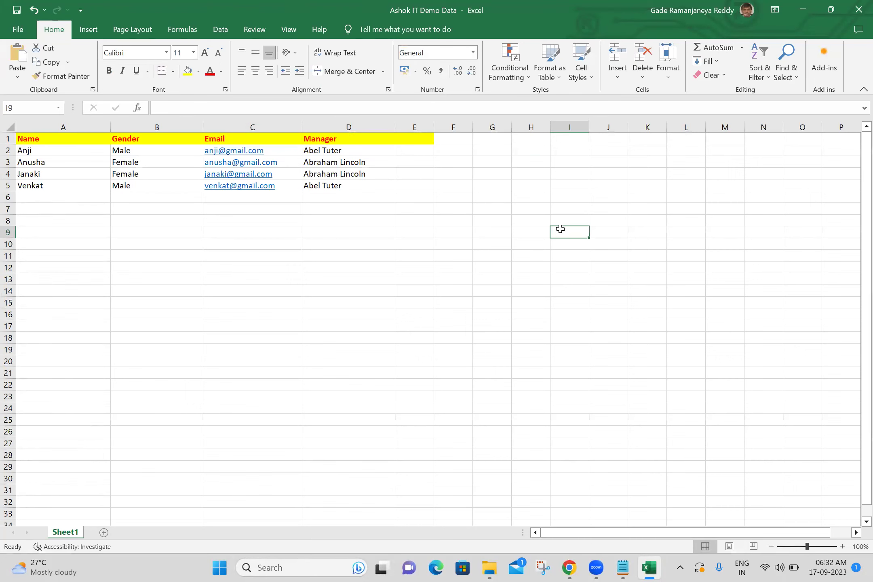
{"action": "left_click", "coordinate": [856, 6]}
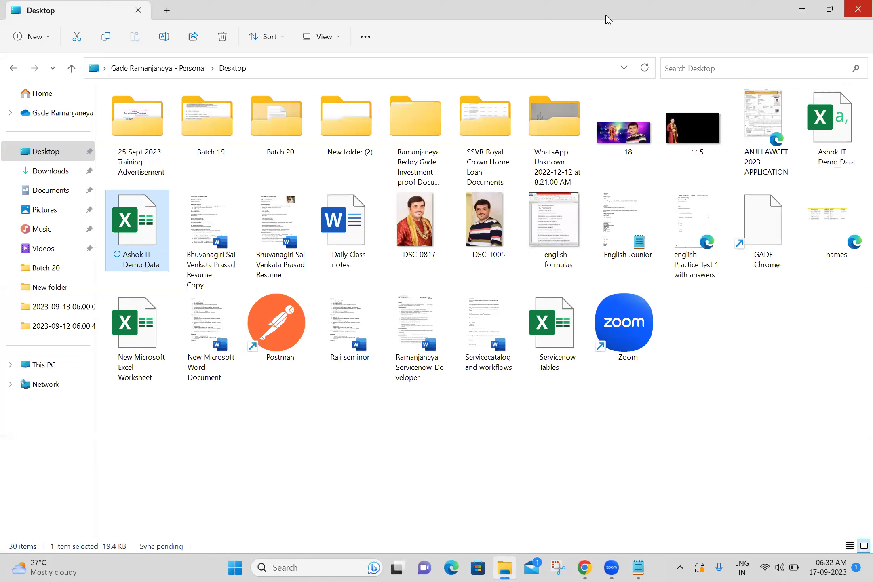
Switch back to Chrome and close the ISET0010030 import set and import progress pages
{"action": "key", "text": "alt+Tab"}
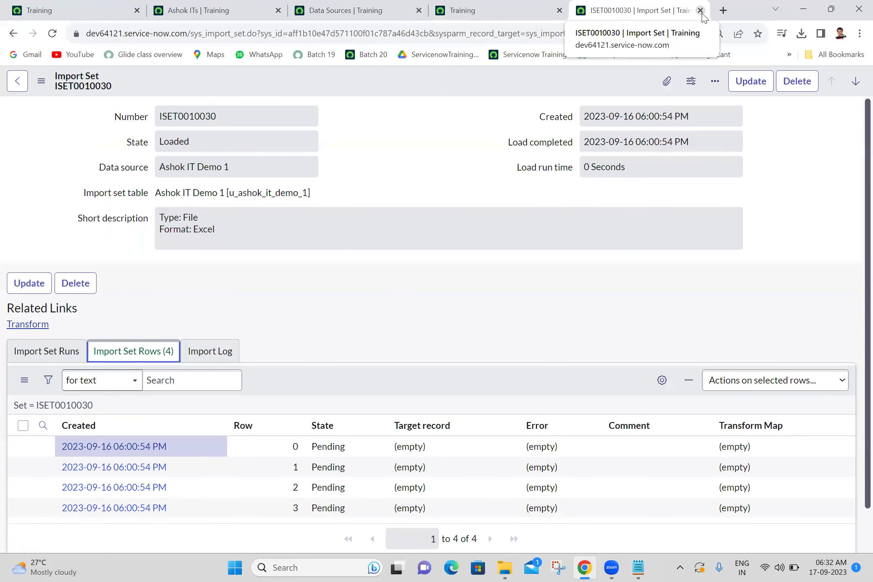
{"action": "left_click", "coordinate": [701, 10]}
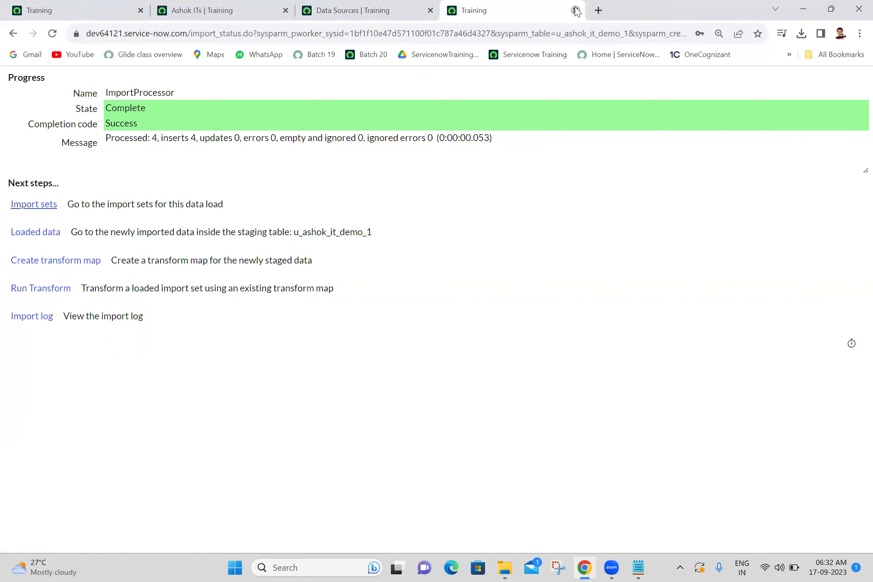
{"action": "left_click", "coordinate": [576, 11]}
Open the Ashok IT Demo 1 data source and remove its attached Ashok IT Demo Data.xlsx file
{"action": "left_click", "coordinate": [103, 301], "text": "ctrl"}
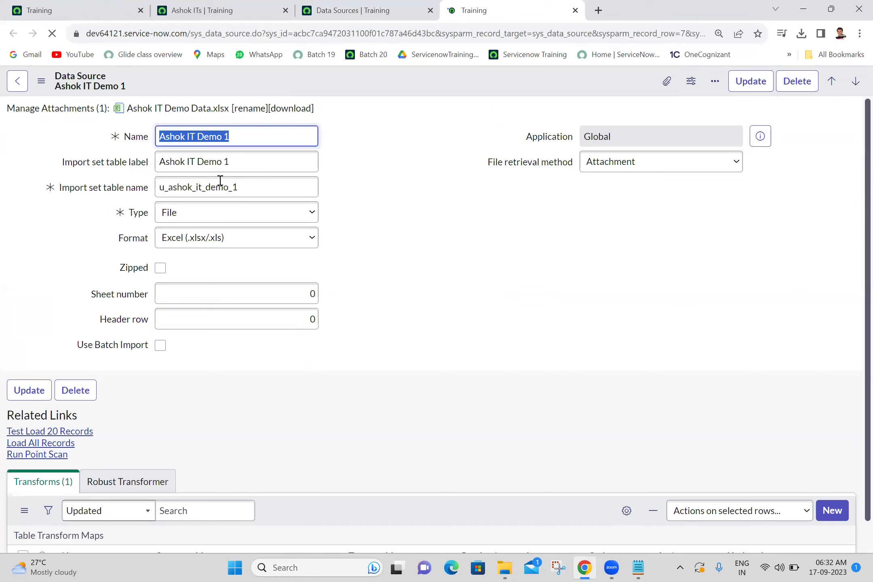
{"action": "left_click", "coordinate": [667, 81]}
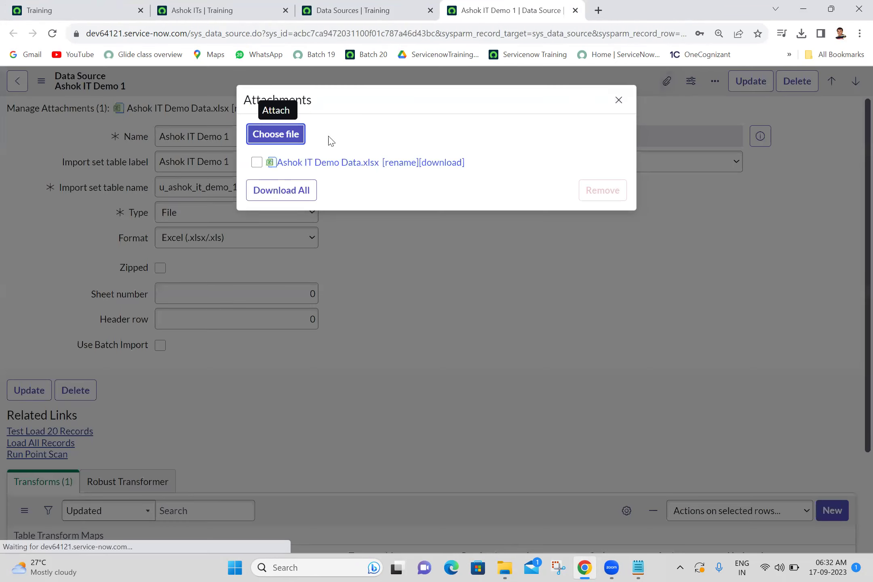
{"action": "left_click", "coordinate": [256, 164]}
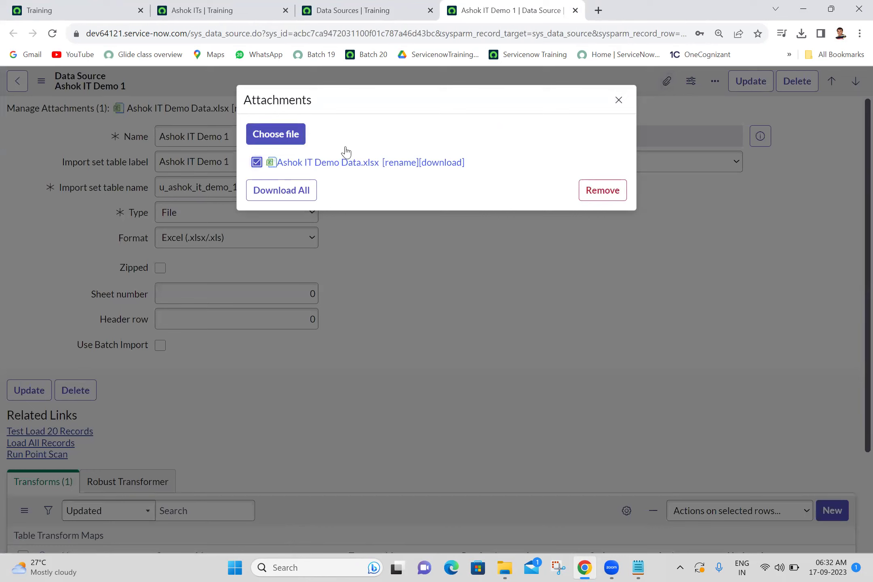
{"action": "left_click", "coordinate": [603, 191]}
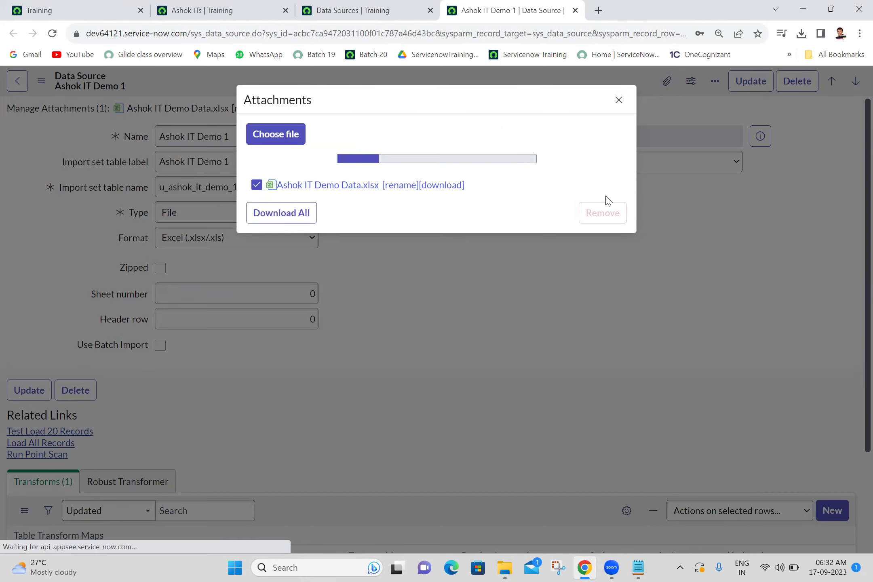
Attach the corrected Ashok IT Demo Data Excel workbook from the Desktop to the data source and load all records
{"action": "left_click", "coordinate": [425, 272]}
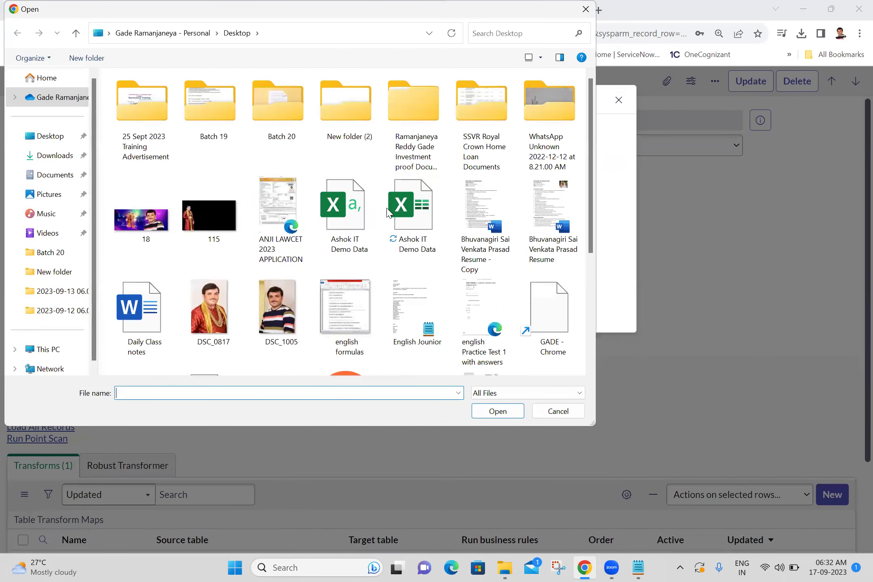
{"action": "double_click", "coordinate": [411, 216]}
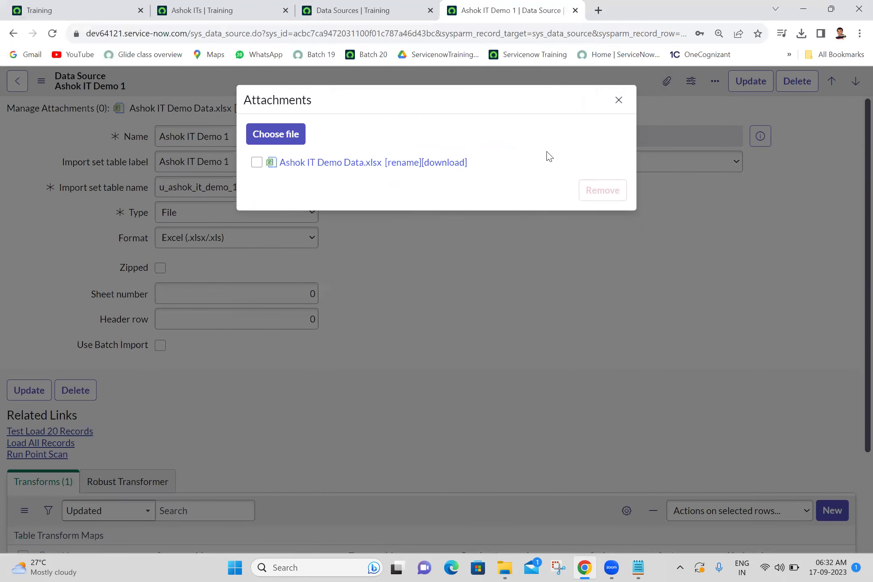
{"action": "left_click", "coordinate": [618, 100]}
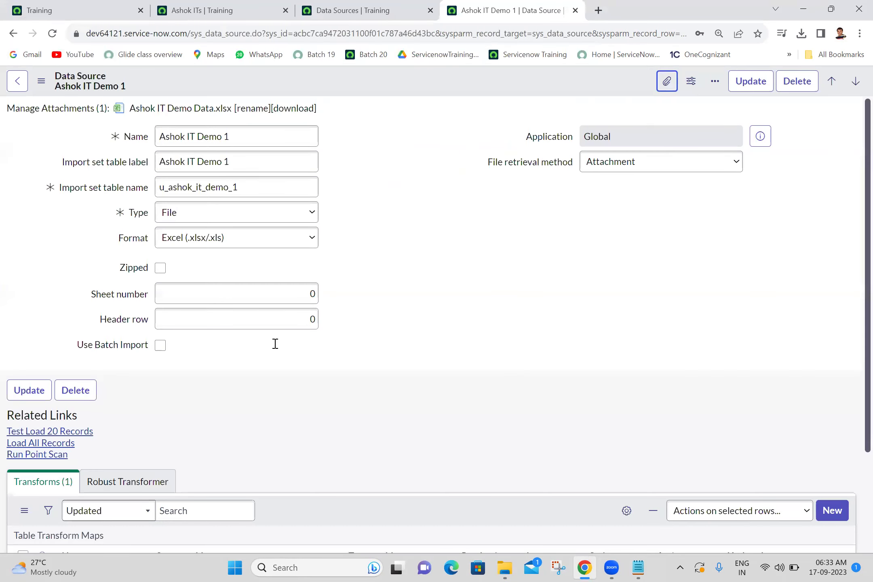
{"action": "left_click", "coordinate": [60, 444]}
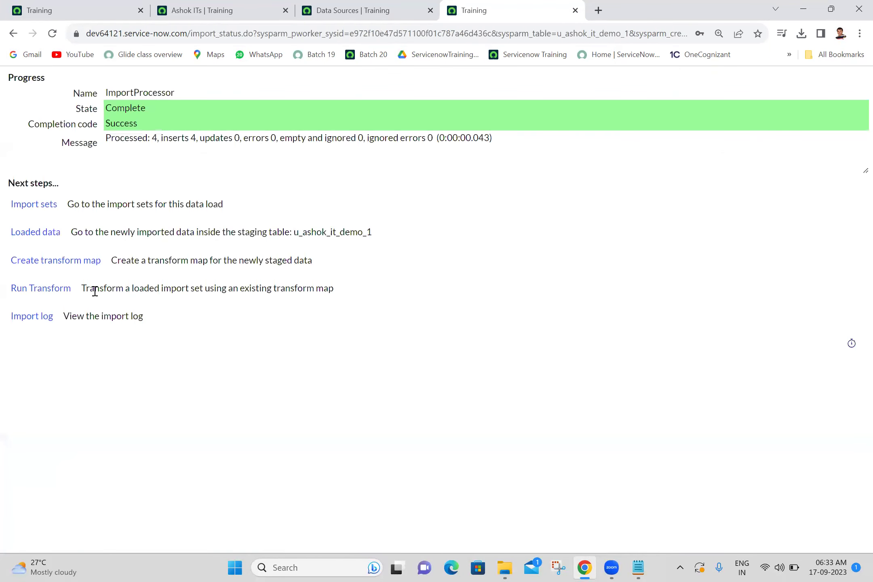
Open import set ISET0010031, check the Name, Email, Manager and Gender fields of its first row, and close the opened pages
{"action": "left_click", "coordinate": [34, 205]}
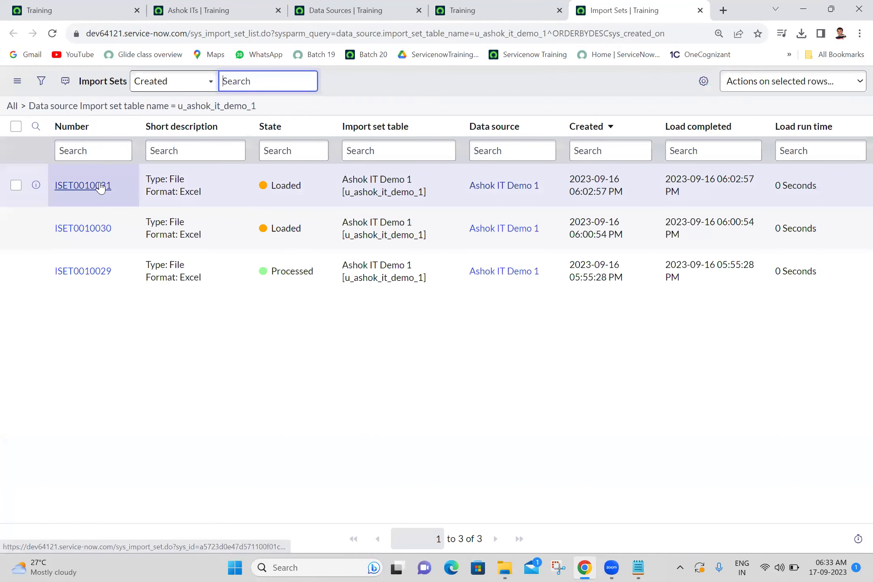
{"action": "middle_click", "coordinate": [101, 185]}
{"action": "left_click", "coordinate": [599, 4]}
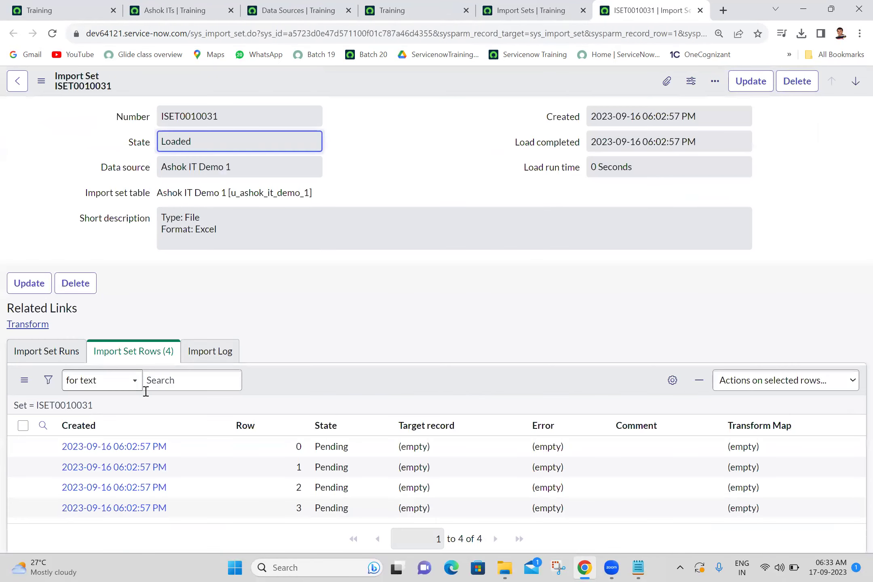
{"action": "middle_click", "coordinate": [143, 446]}
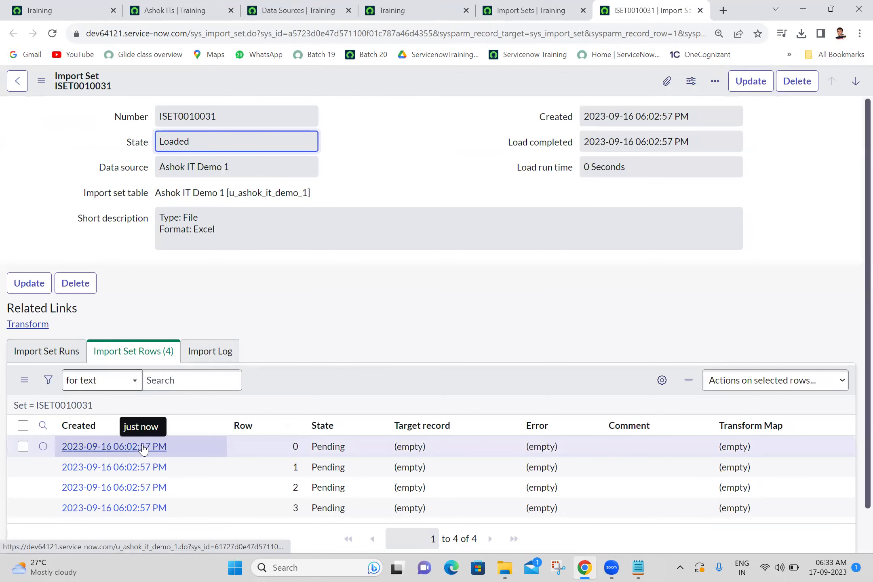
{"action": "key", "text": "ctrl+t"}
{"action": "left_click", "coordinate": [562, 4]}
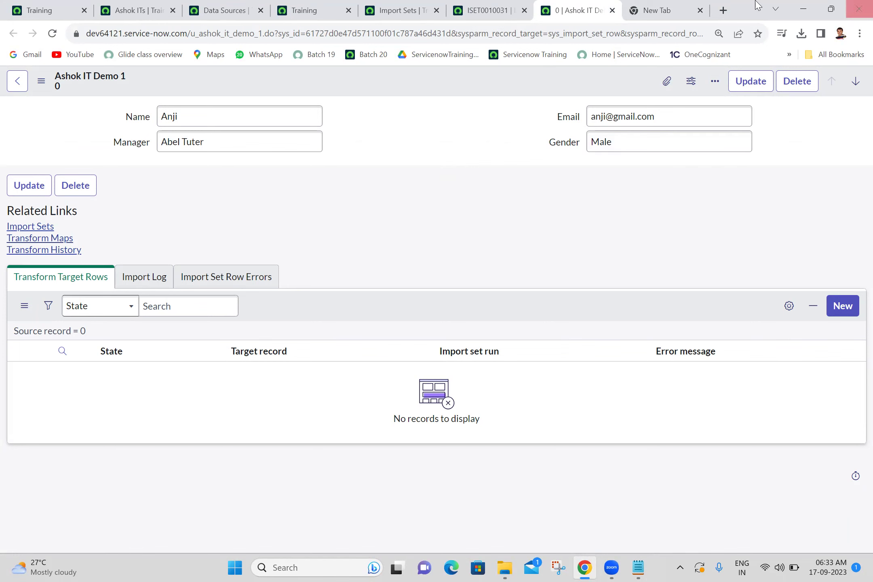
{"action": "left_click", "coordinate": [612, 10]}
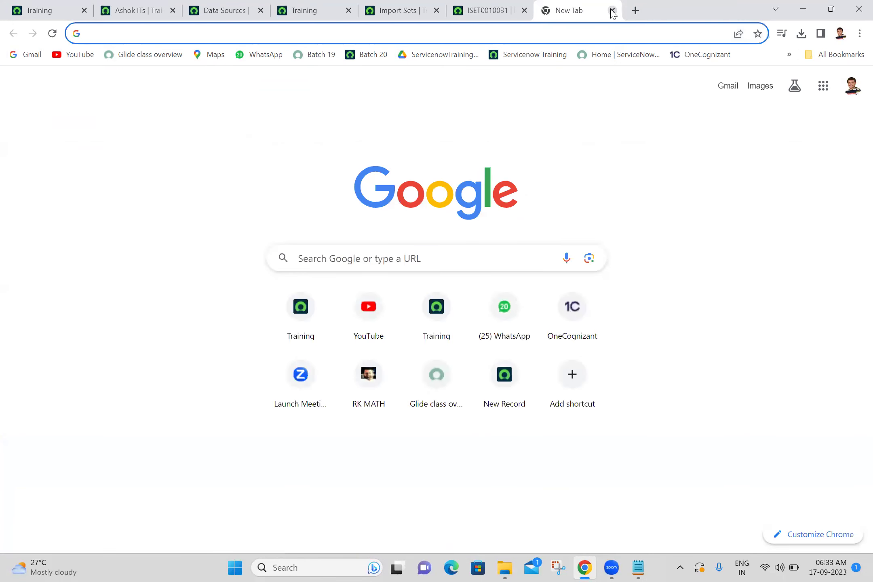
{"action": "left_click", "coordinate": [628, 11]}
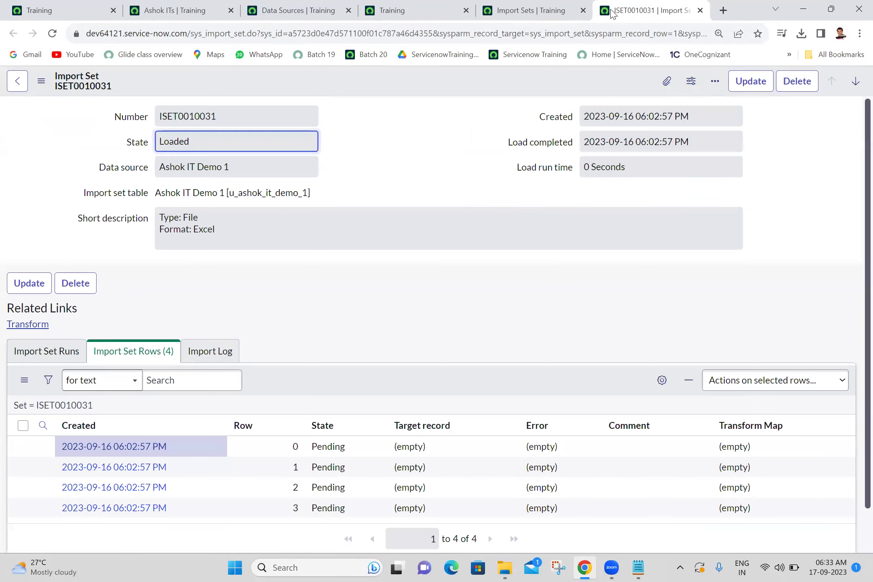
{"action": "left_click", "coordinate": [700, 11]}
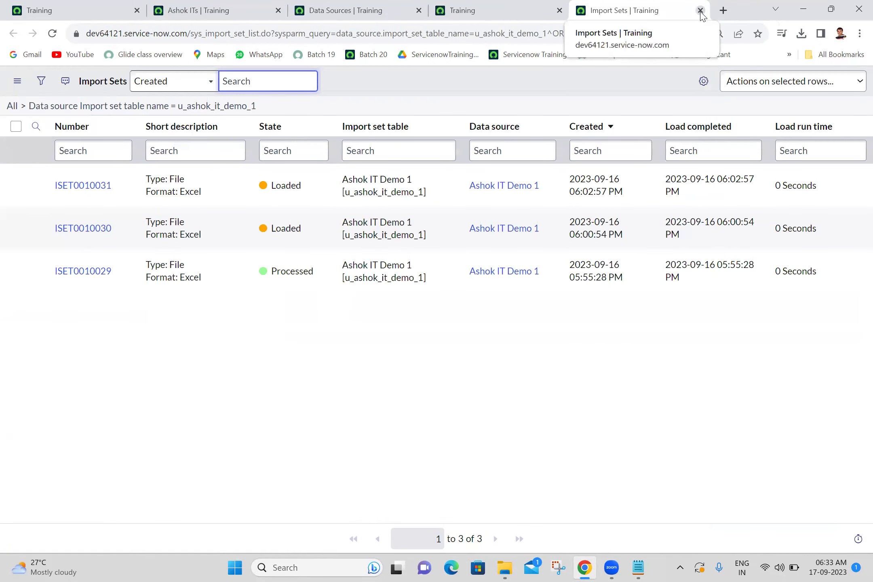
{"action": "left_click", "coordinate": [700, 11]}
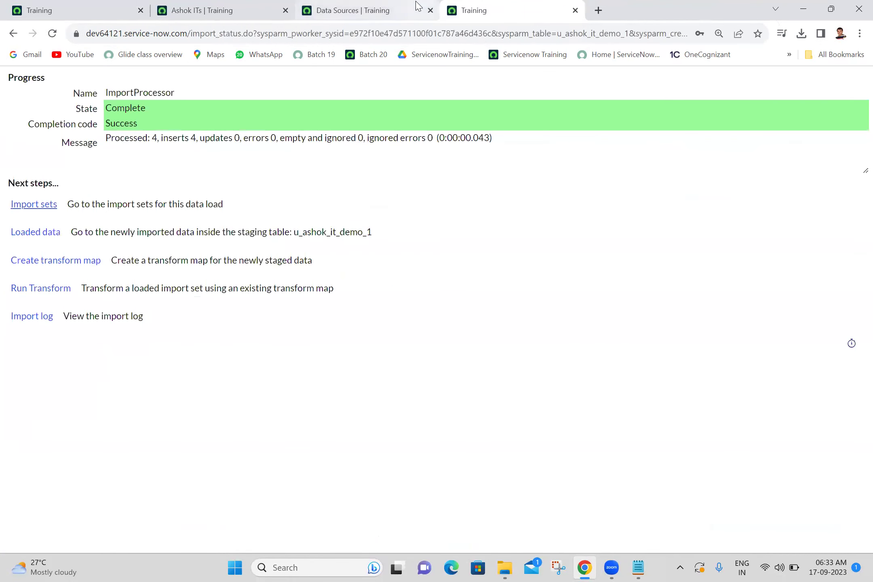
{"action": "left_click", "coordinate": [349, 4]}
{"action": "middle_click", "coordinate": [81, 297]}
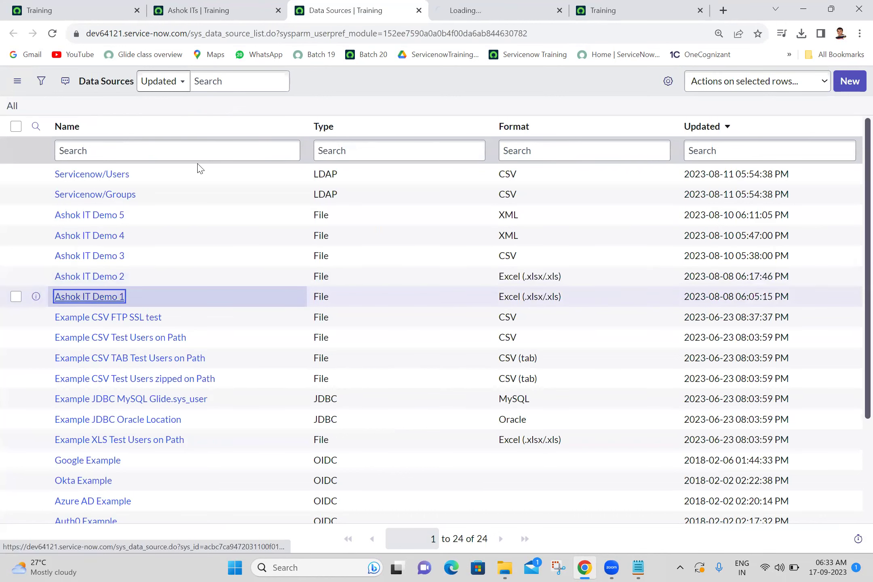
{"action": "left_click", "coordinate": [660, 5]}
{"action": "left_click", "coordinate": [511, 4]}
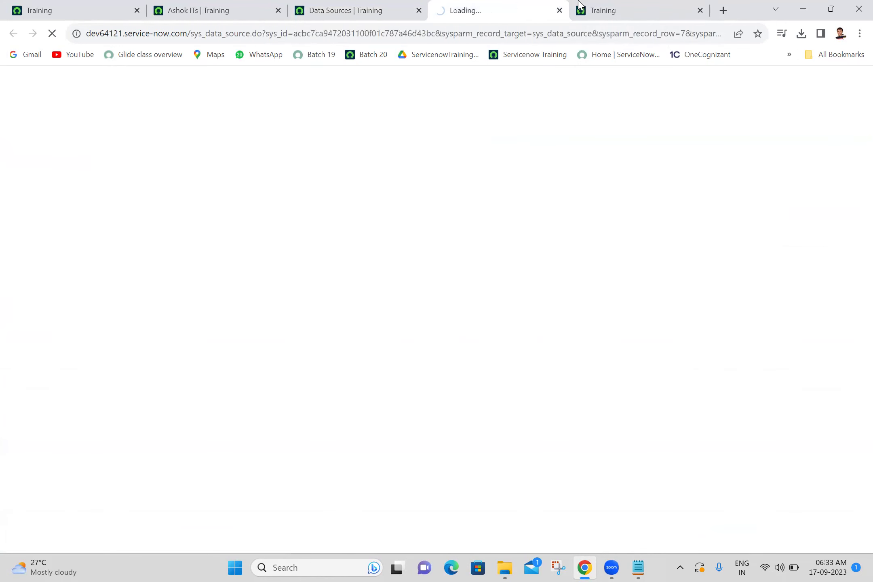
{"action": "left_click", "coordinate": [605, 5]}
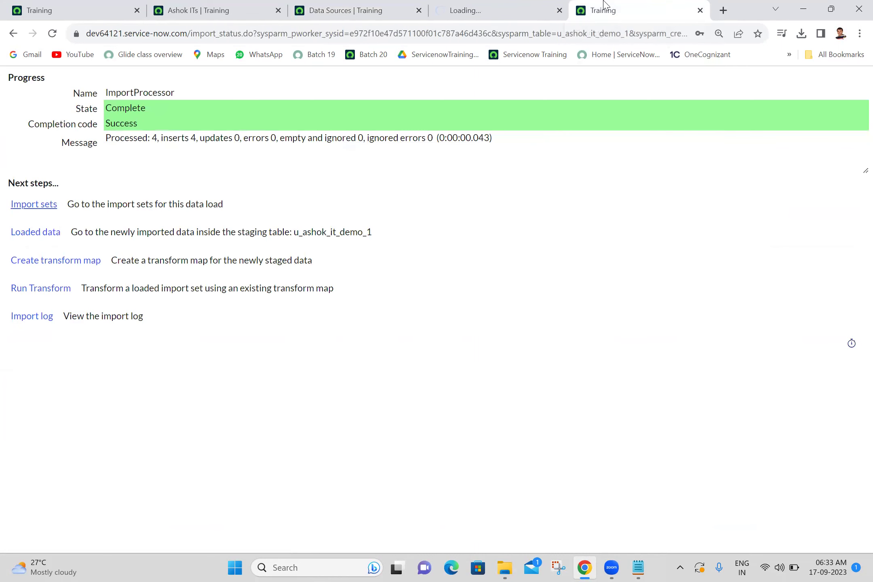
{"action": "left_click", "coordinate": [517, 5]}
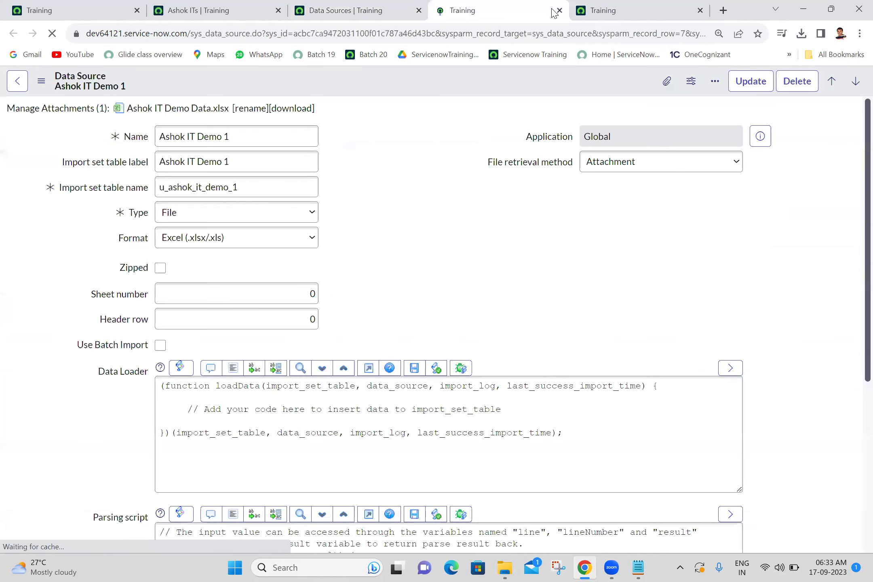
{"action": "left_click", "coordinate": [560, 11]}
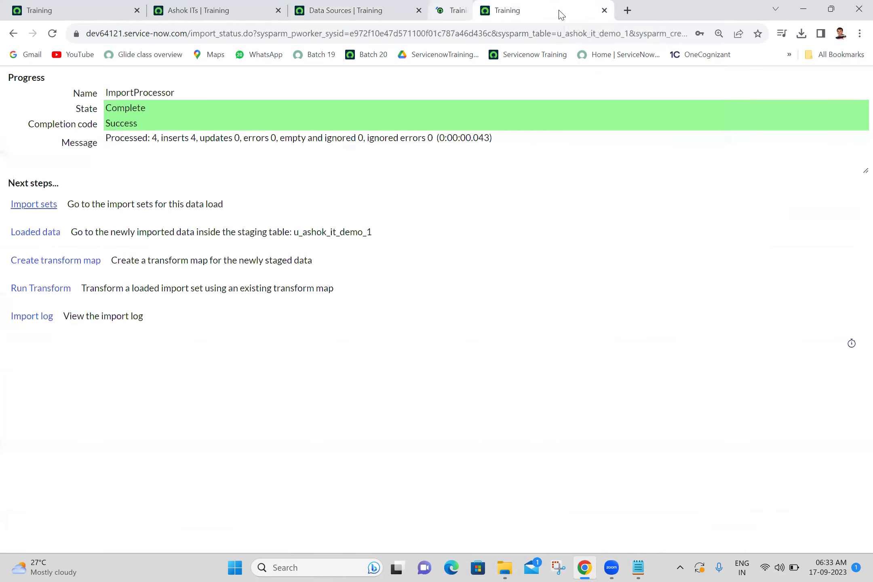
Open the Run Transform page for the loaded data and delete all existing records from the Ashok ITs list
{"action": "left_click", "coordinate": [53, 289]}
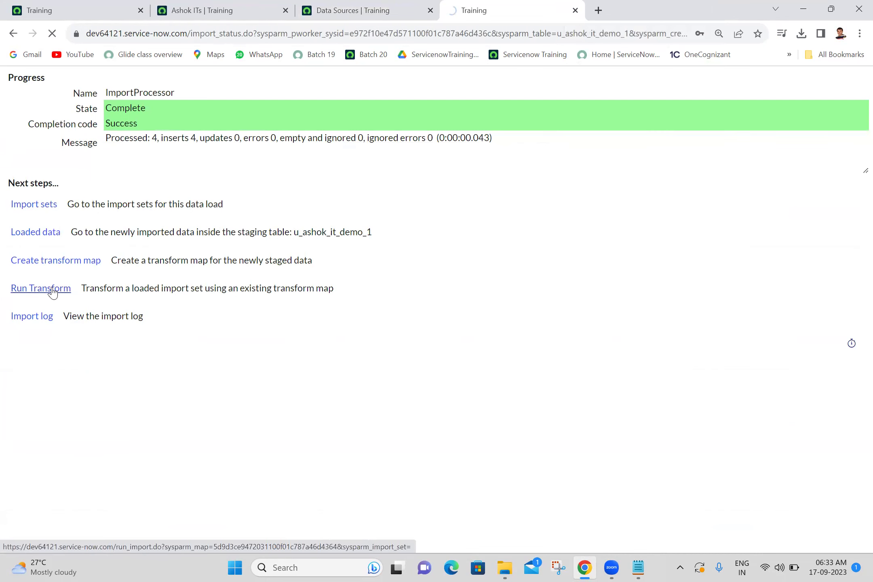
{"action": "left_click", "coordinate": [206, 7]}
{"action": "left_click", "coordinate": [16, 126]}
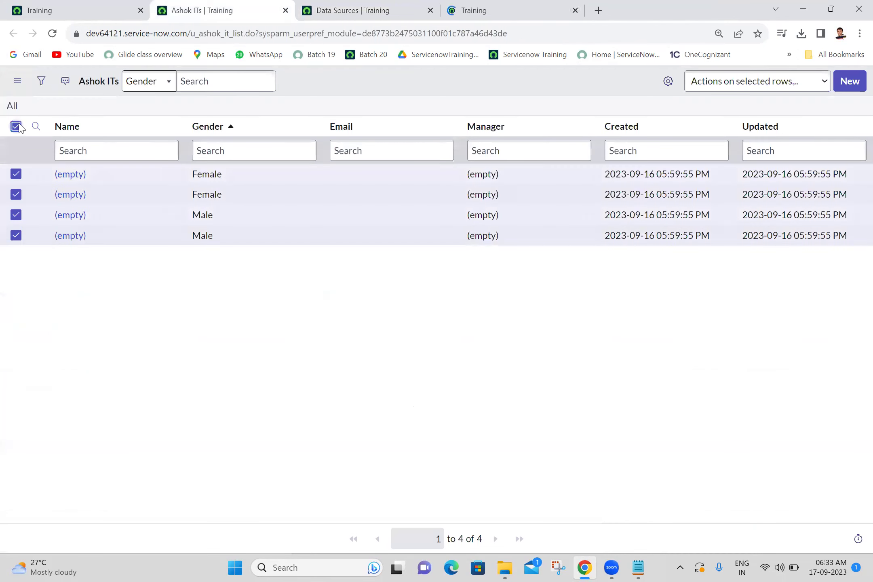
{"action": "left_click", "coordinate": [732, 82]}
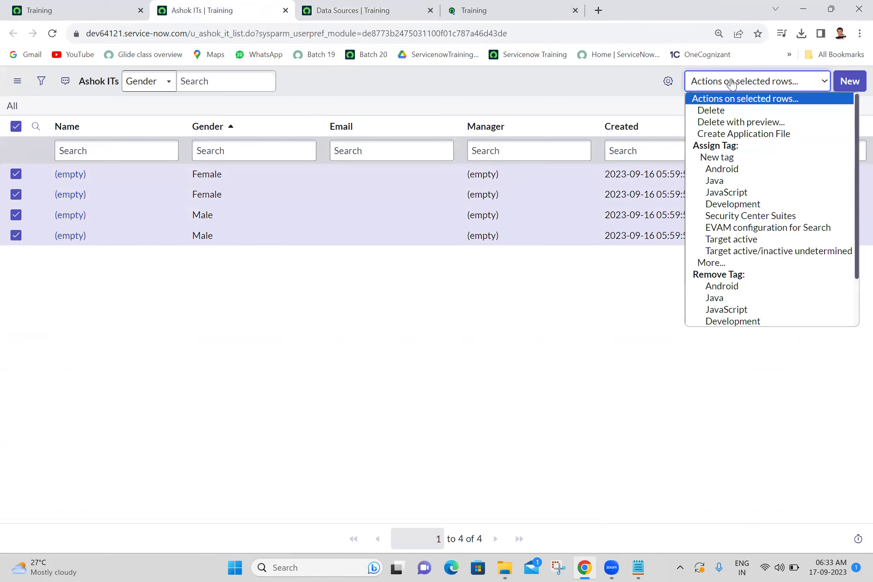
{"action": "left_click", "coordinate": [708, 112]}
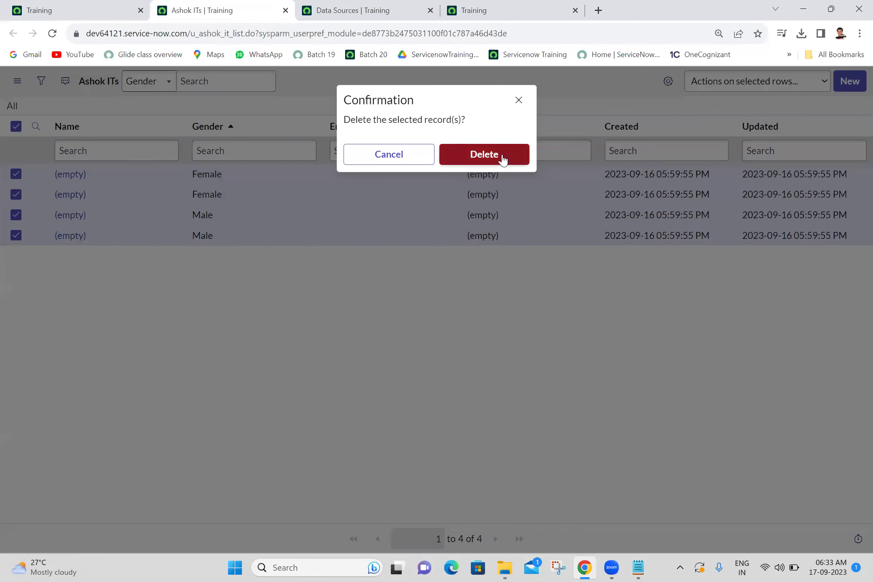
{"action": "left_click", "coordinate": [503, 157]}
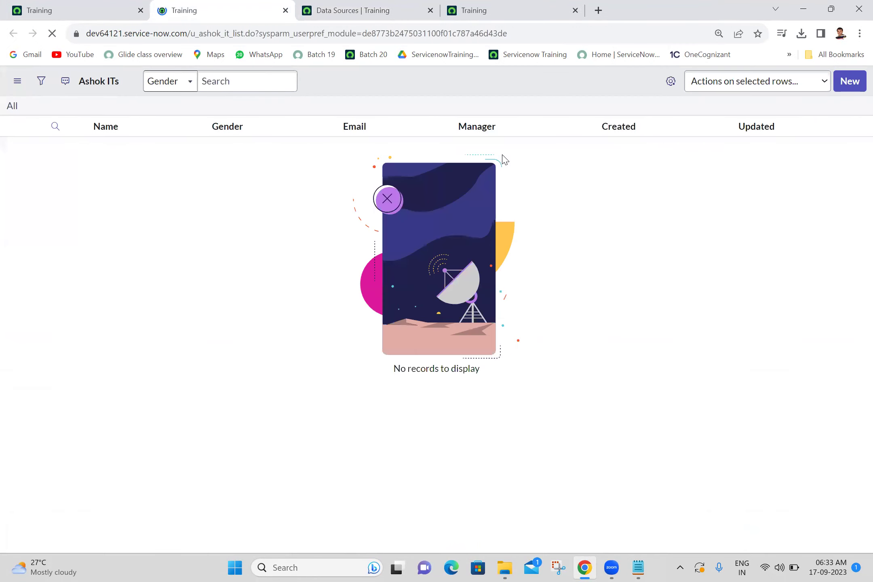
Run the transform on import set ISET0010031 and refresh the Ashok ITs list to check the Manager column
{"action": "left_click", "coordinate": [488, 6]}
{"action": "left_click", "coordinate": [46, 328]}
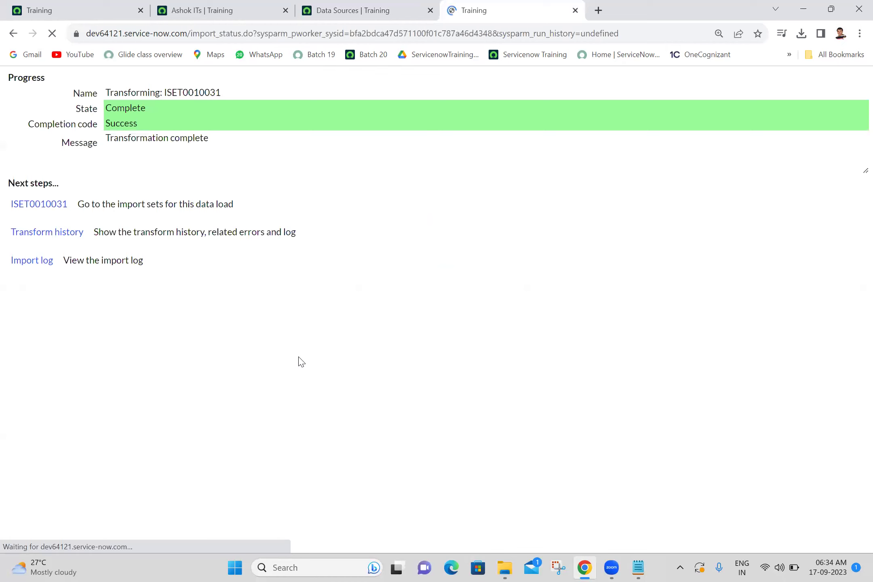
{"action": "left_click", "coordinate": [352, 6]}
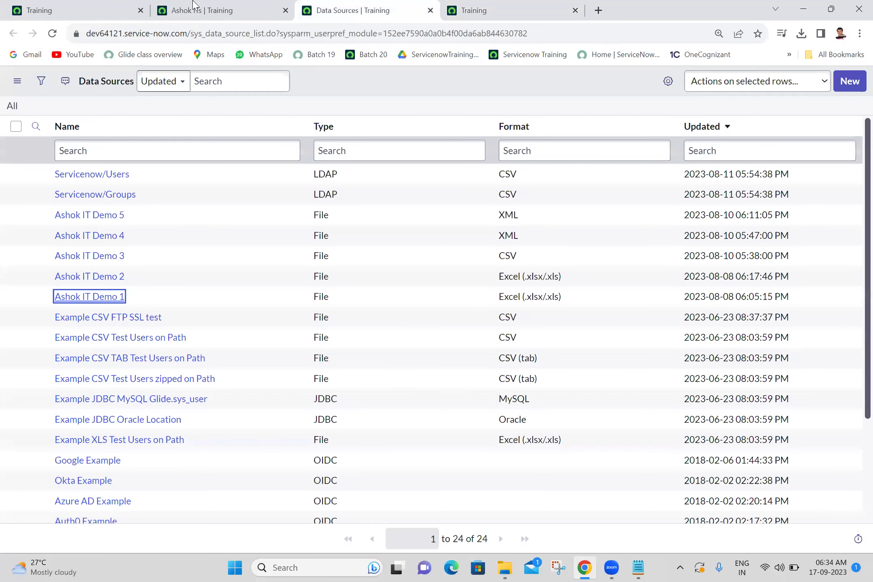
{"action": "left_click", "coordinate": [194, 4]}
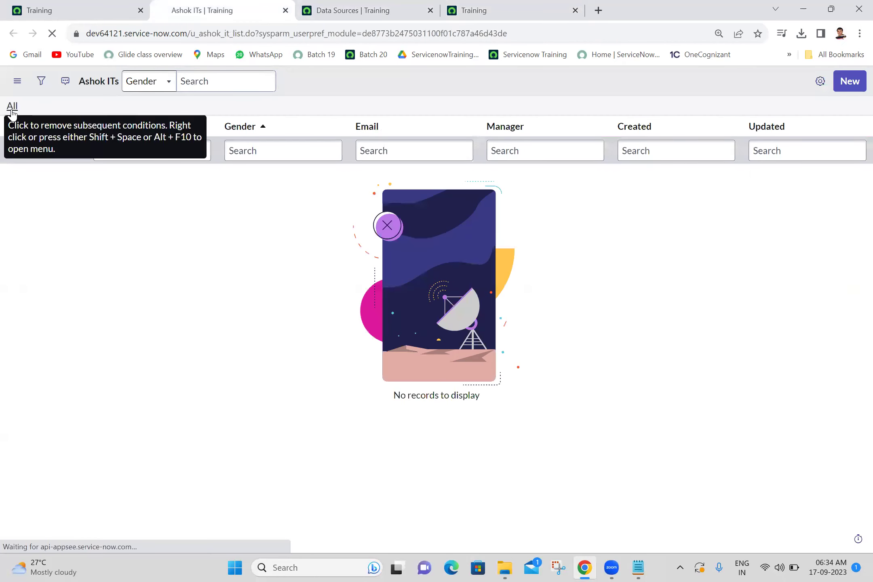
{"action": "left_click", "coordinate": [12, 108]}
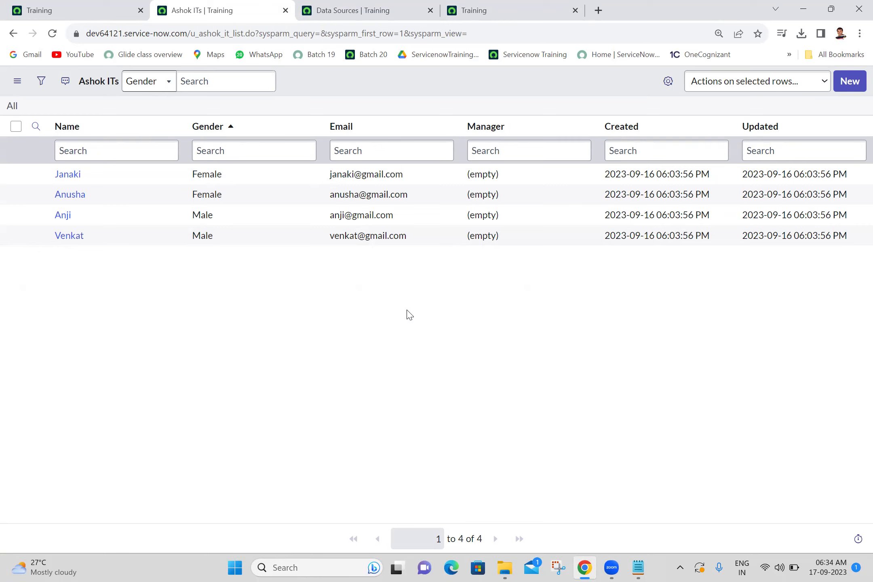
{"action": "left_click", "coordinate": [505, 177]}
{"action": "left_click", "coordinate": [560, 297]}
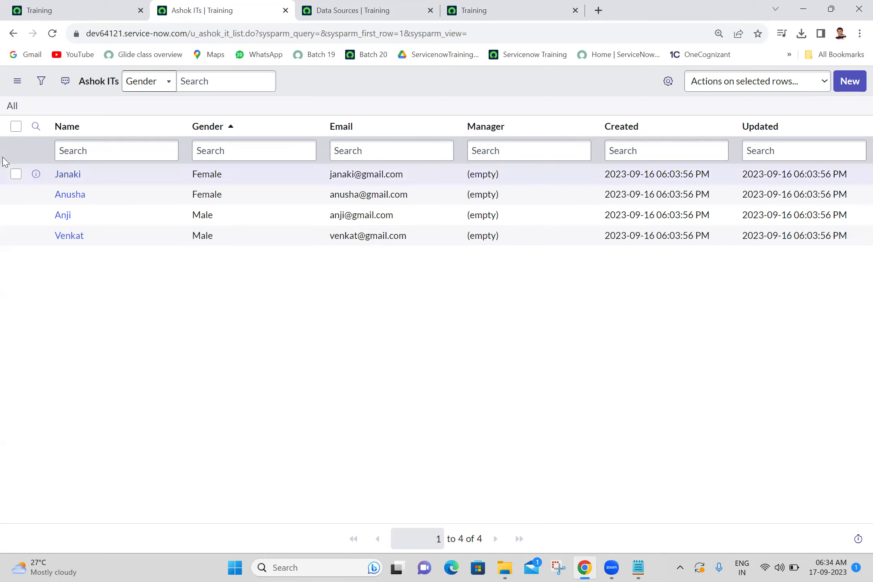
Delete all the newly transformed records from the Ashok ITs list
{"action": "left_click", "coordinate": [17, 128]}
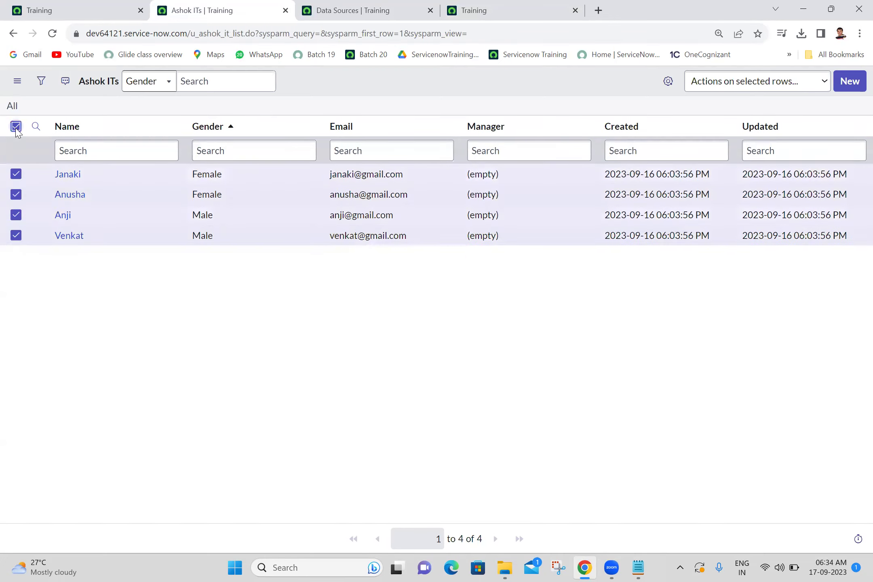
{"action": "left_click", "coordinate": [729, 86]}
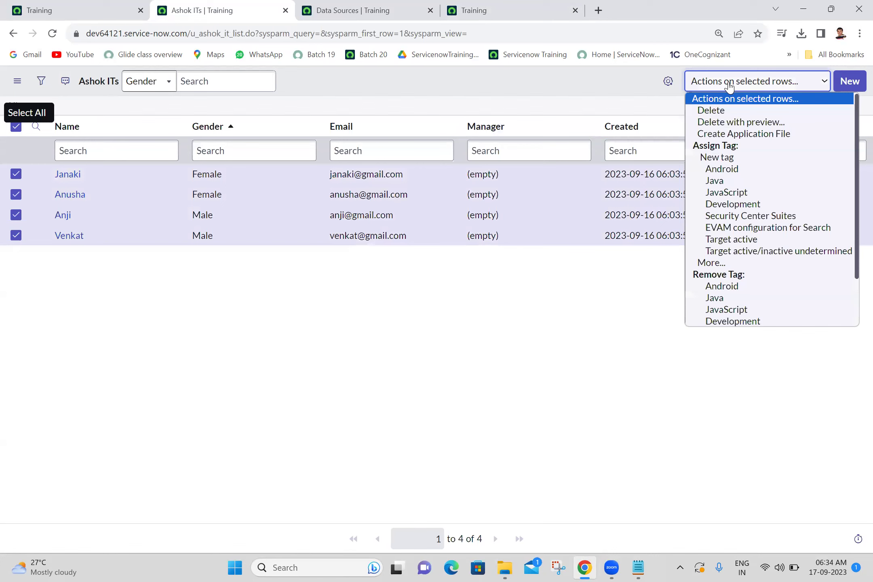
{"action": "left_click", "coordinate": [712, 113]}
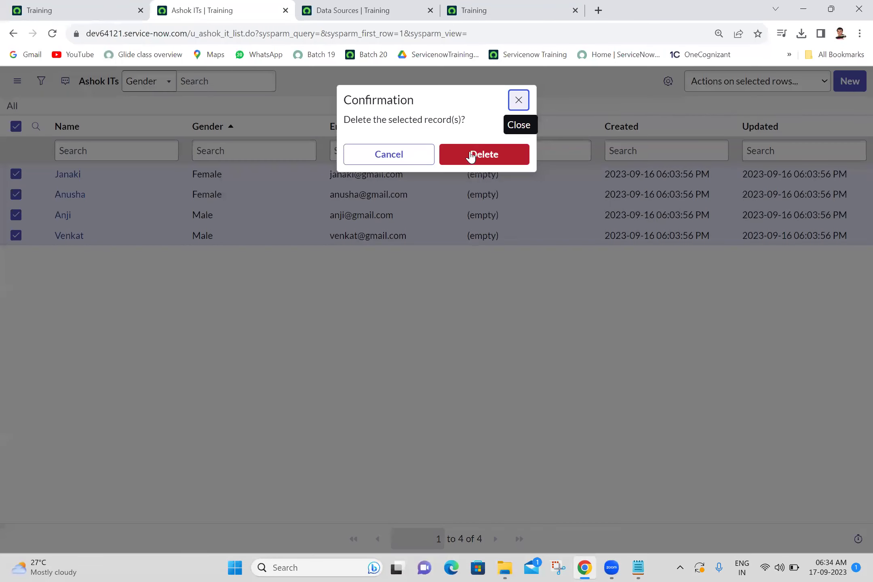
{"action": "left_click", "coordinate": [471, 156]}
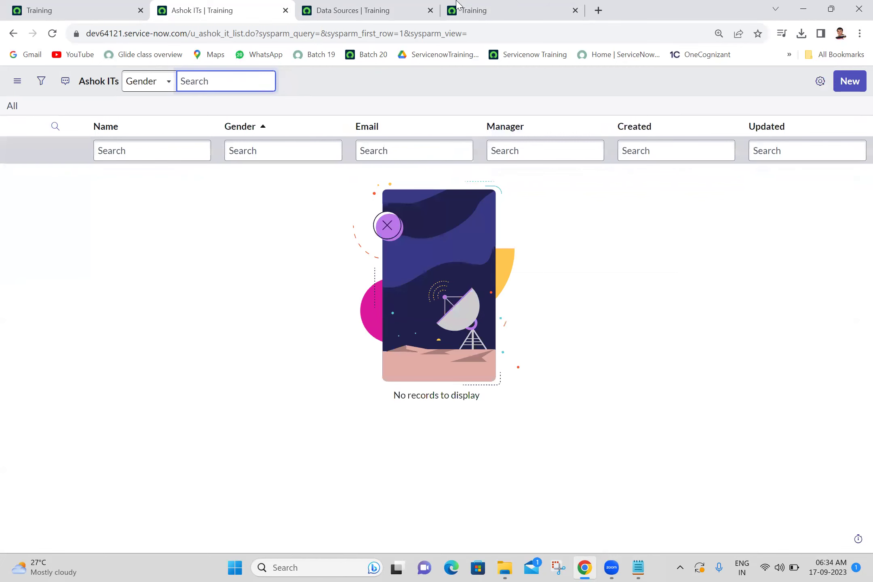
Open the Ashok IT Demo 1 data source from the Data Sources list and close the ISET0010031 transform progress page
{"action": "left_click", "coordinate": [22, 4]}
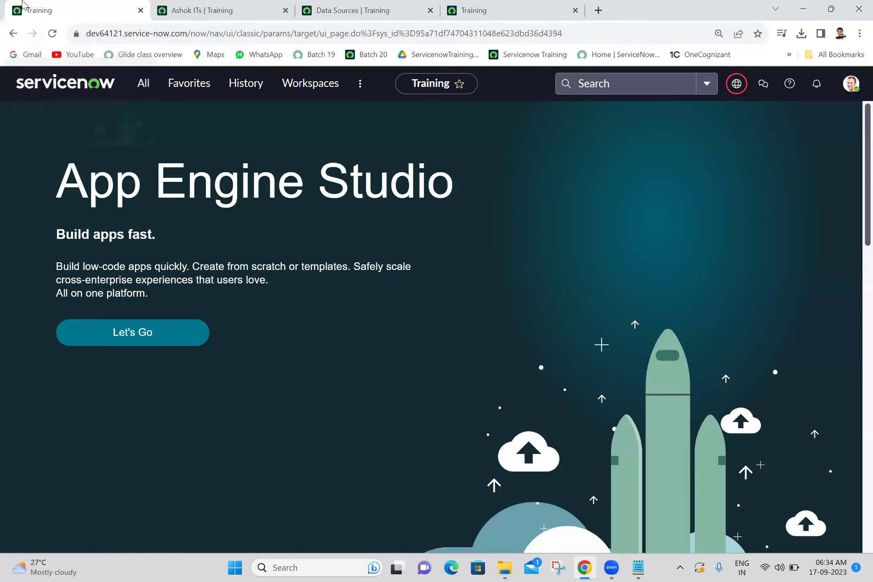
{"action": "left_click", "coordinate": [228, 6]}
{"action": "left_click", "coordinate": [324, 5]}
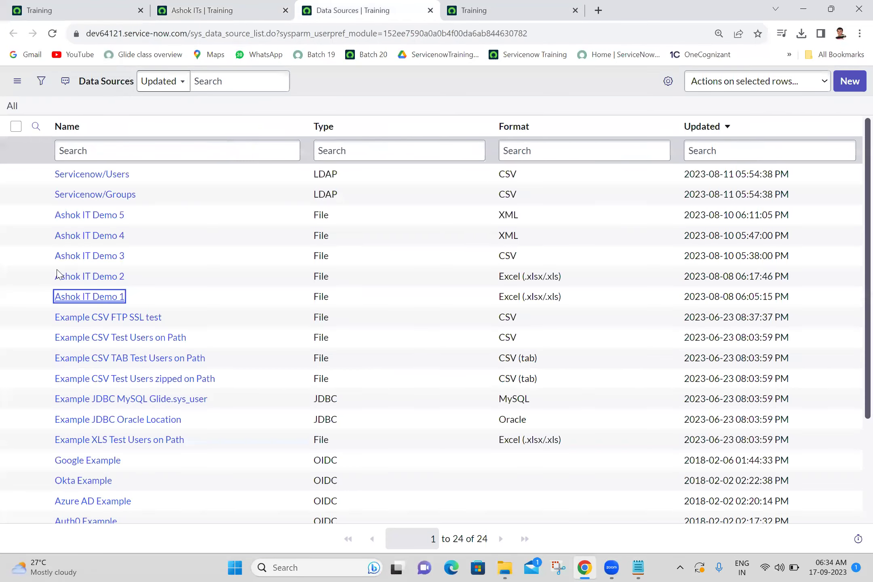
{"action": "middle_click", "coordinate": [70, 300]}
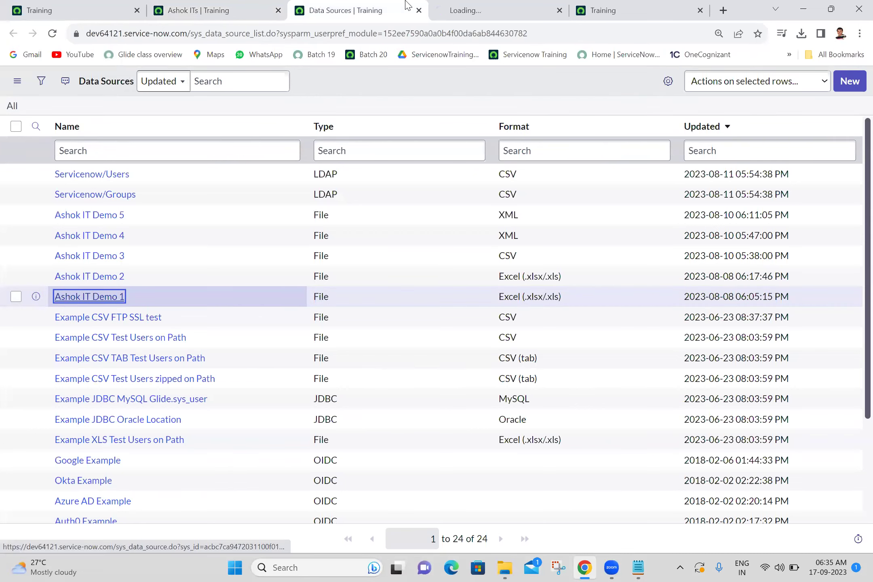
{"action": "left_click", "coordinate": [497, 8]}
{"action": "left_click", "coordinate": [687, 11]}
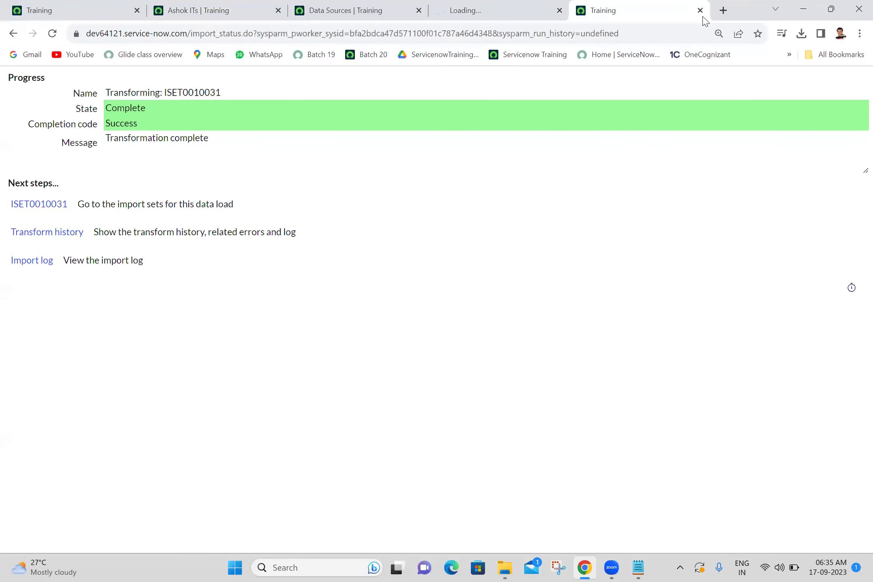
{"action": "left_click", "coordinate": [700, 10]}
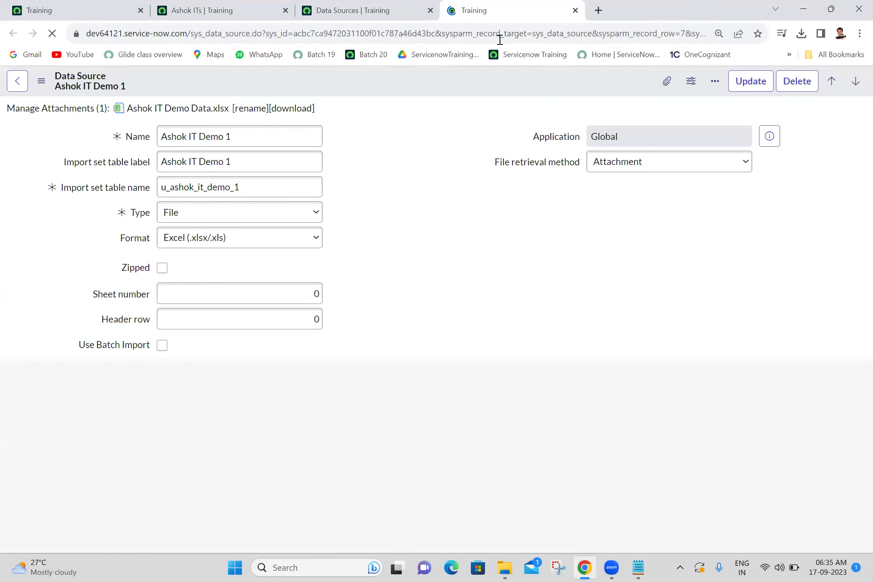
Open the Ashok IT Demo 1 transform map from the data source and locate the source.u_manager assignment in its script
{"action": "scroll", "coordinate": [856, 489], "scroll_direction": "down", "scroll_amount": 1}
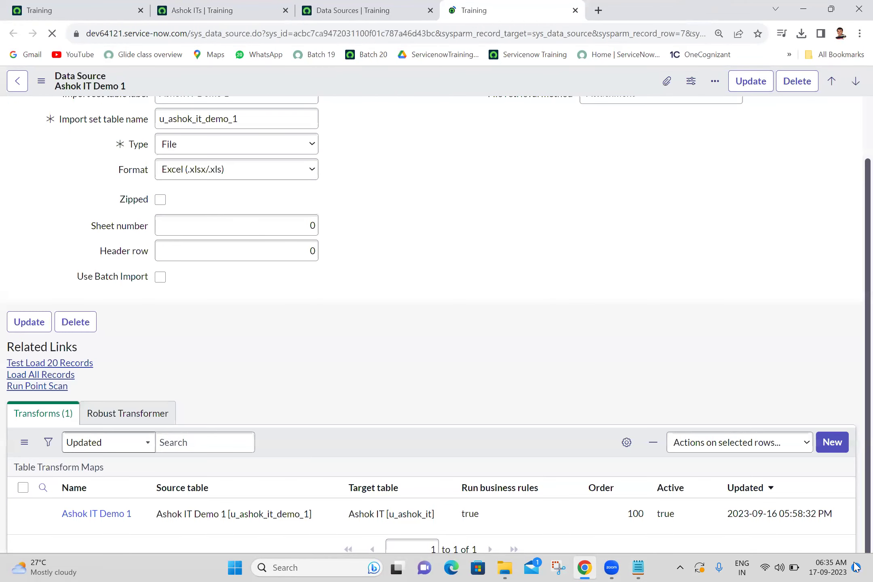
{"action": "scroll", "coordinate": [856, 539], "scroll_direction": "down", "scroll_amount": 1}
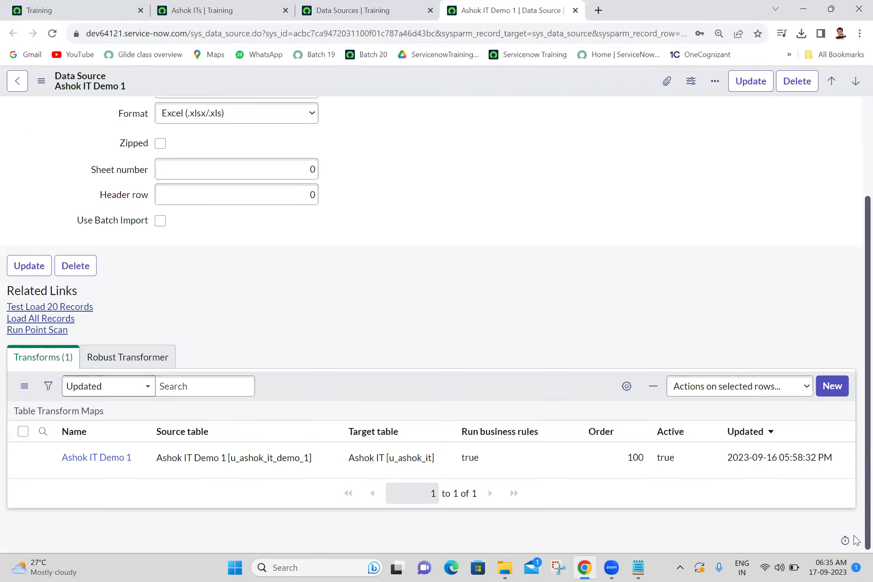
{"action": "middle_click", "coordinate": [75, 463]}
{"action": "left_click", "coordinate": [667, 5]}
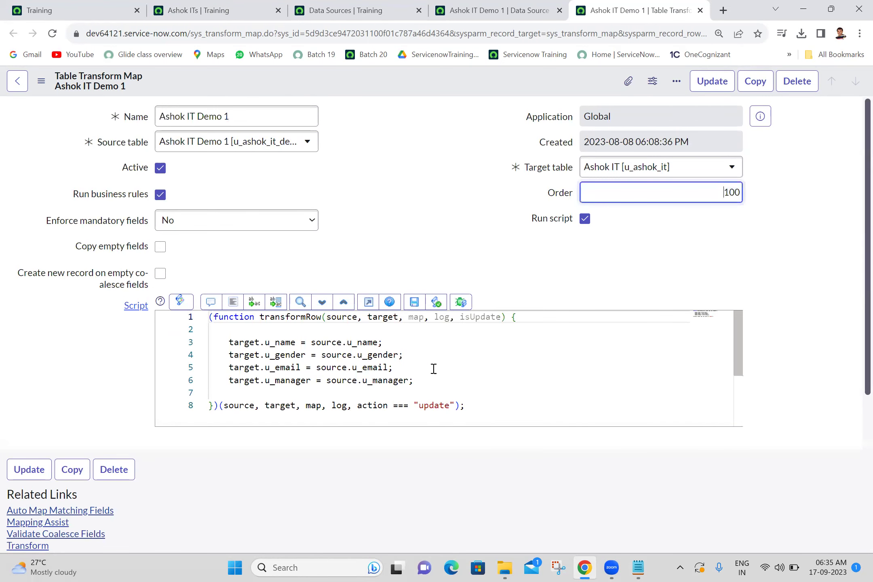
{"action": "double_click", "coordinate": [375, 380]}
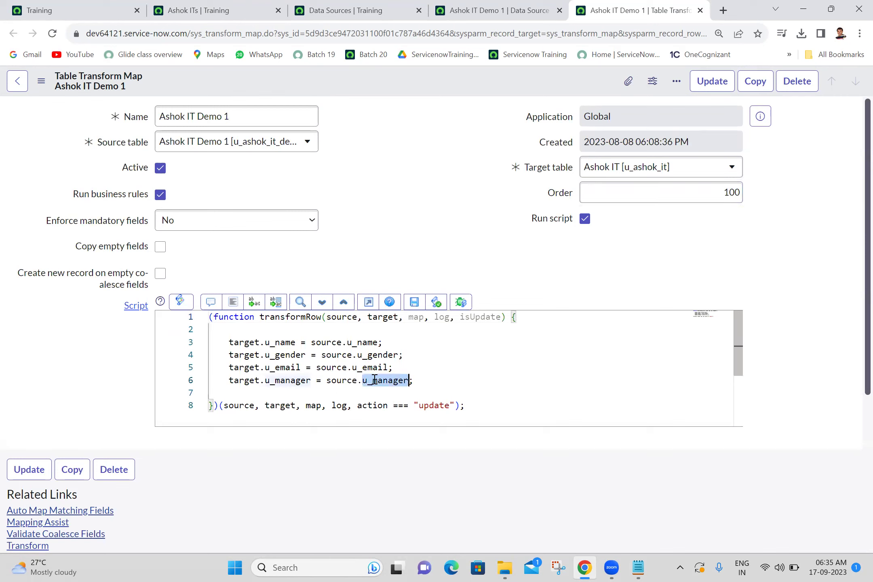
{"action": "left_click", "coordinate": [428, 380]}
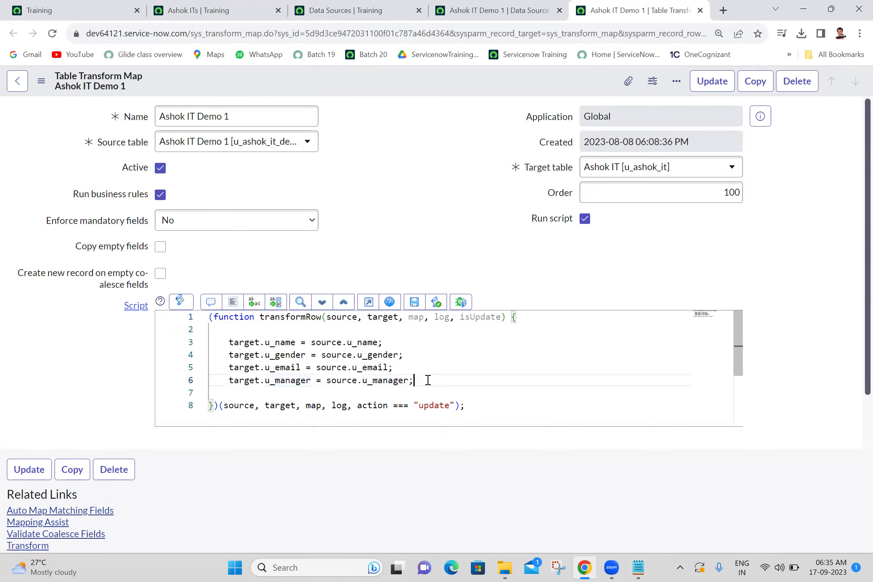
Insert blank lines after the u_email assignment in the script and add var gr=new GlideRecord("sys_user"); there
{"action": "left_click", "coordinate": [408, 368]}
{"action": "key", "text": "Return"}
{"action": "key", "text": "Return"}
{"action": "key", "text": "Return"}
{"action": "key", "text": "Return"}
{"action": "key", "text": "Return"}
{"action": "key", "text": "Up"}
{"action": "key", "text": "Up"}
{"action": "key", "text": "Up"}
{"action": "type", "text": "var g"}
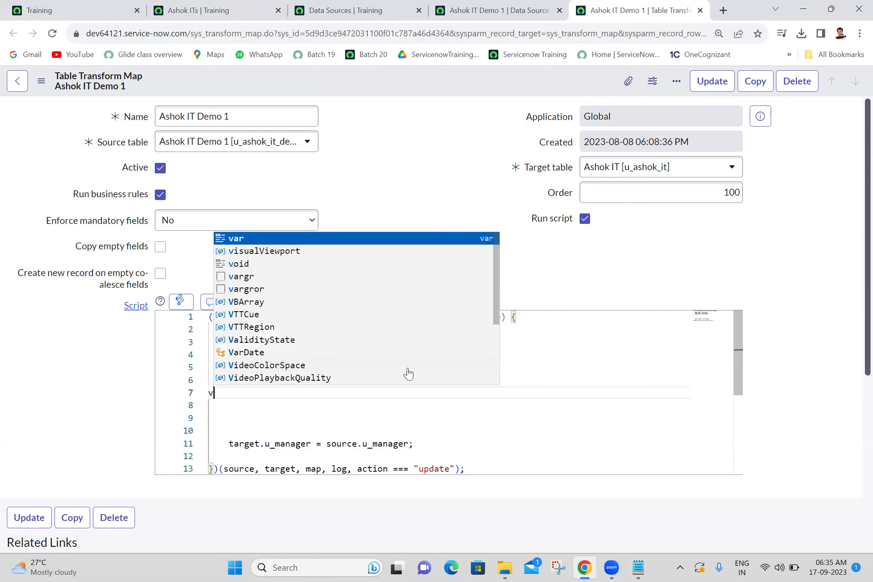
{"action": "type", "text": "new GlideRecord"}
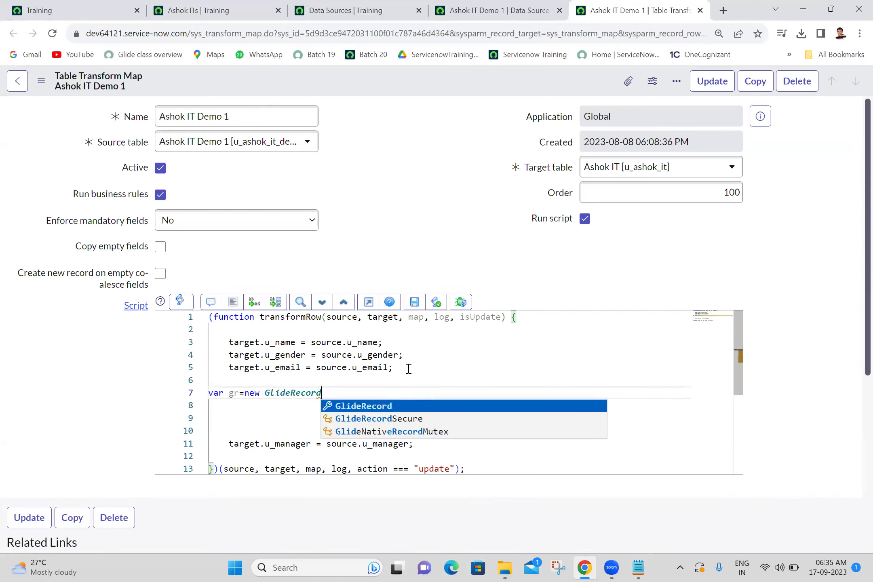
{"action": "key", "text": "Escape"}
{"action": "type", "text": "();"}
{"action": "key", "text": "Left"}
{"action": "key", "text": "Left"}
{"action": "type", "text": "\"sys_u"}
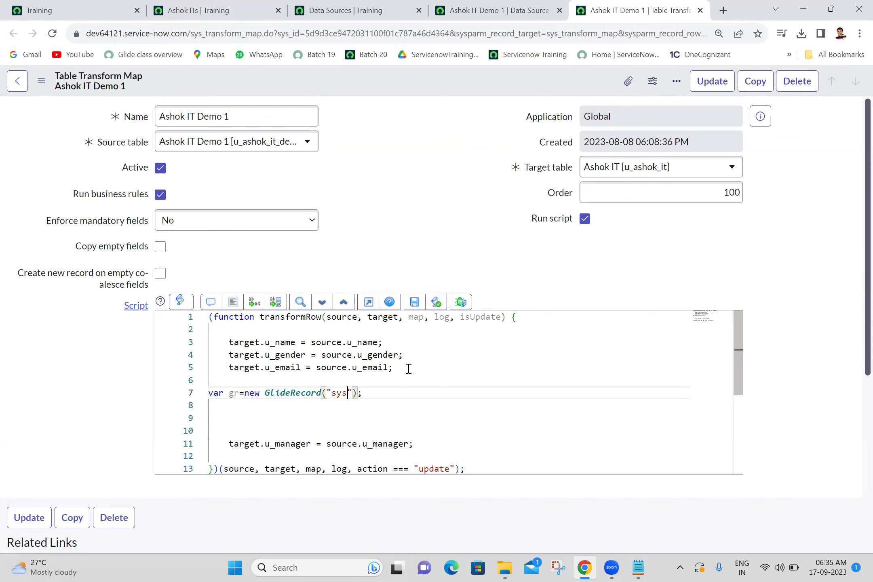
{"action": "type", "text": "ser"}
{"action": "key", "text": "End"}
Add a gr.addQuery call below the GlideRecord declaration with "name" as its first argument
{"action": "key", "text": "Return"}
{"action": "type", "text": "gr.addQ"}
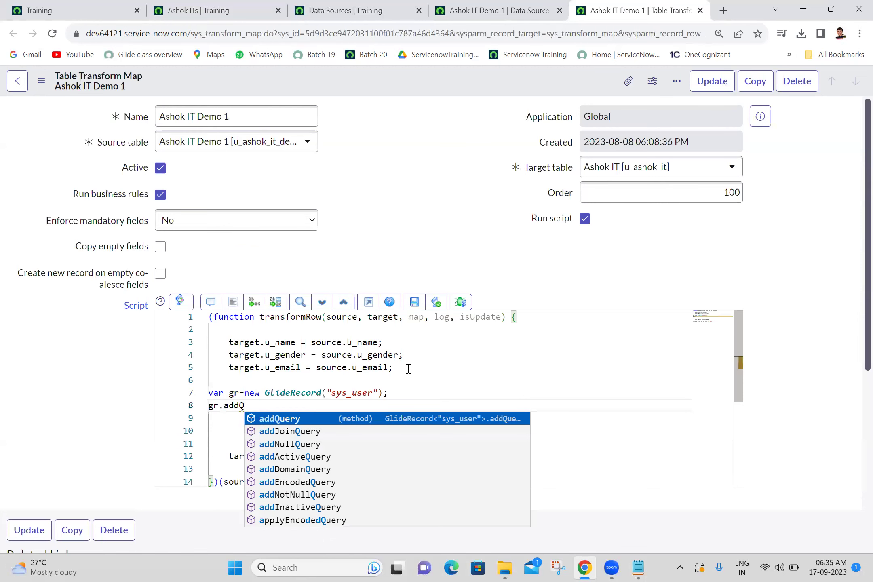
{"action": "key", "text": "Return"}
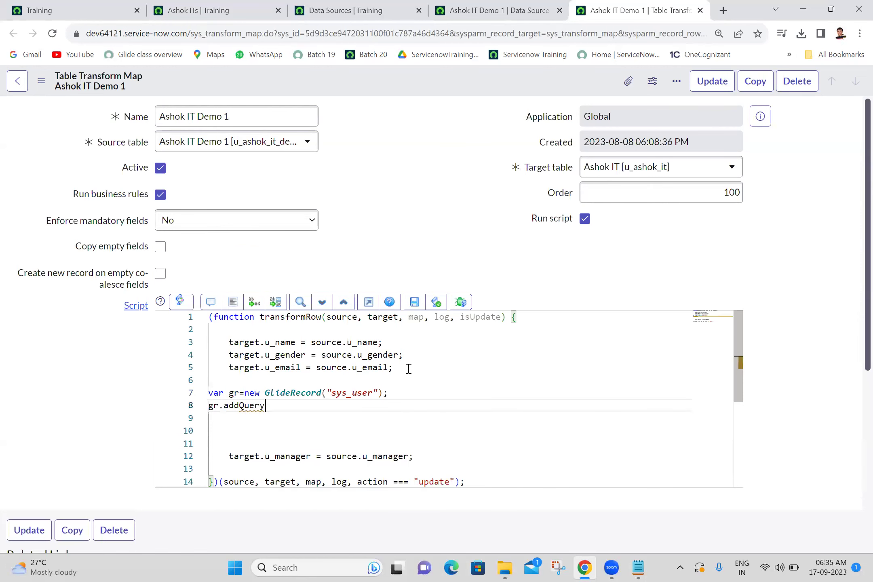
{"action": "type", "text": "();"}
{"action": "key", "text": "Left"}
{"action": "key", "text": "Left"}
{"action": "type", "text": "\"name"}
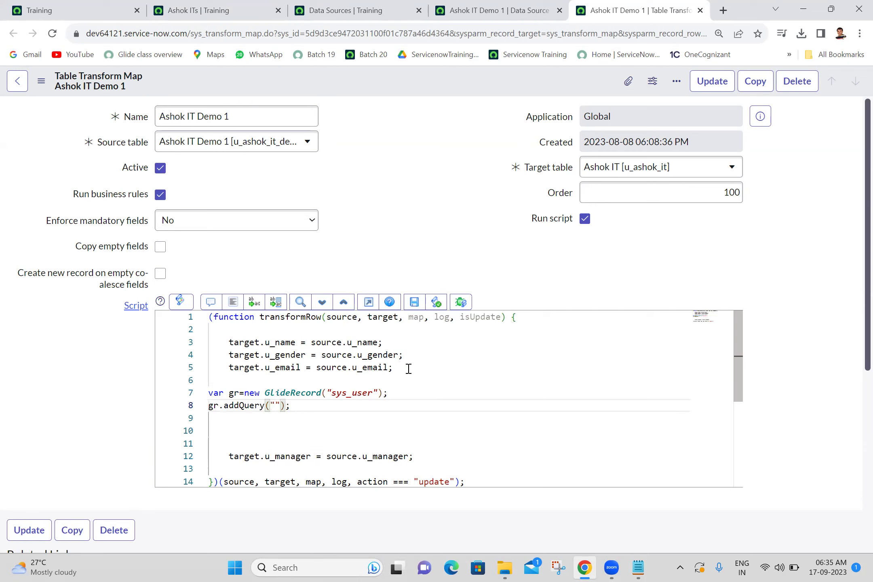
{"action": "type", "text": "\","}
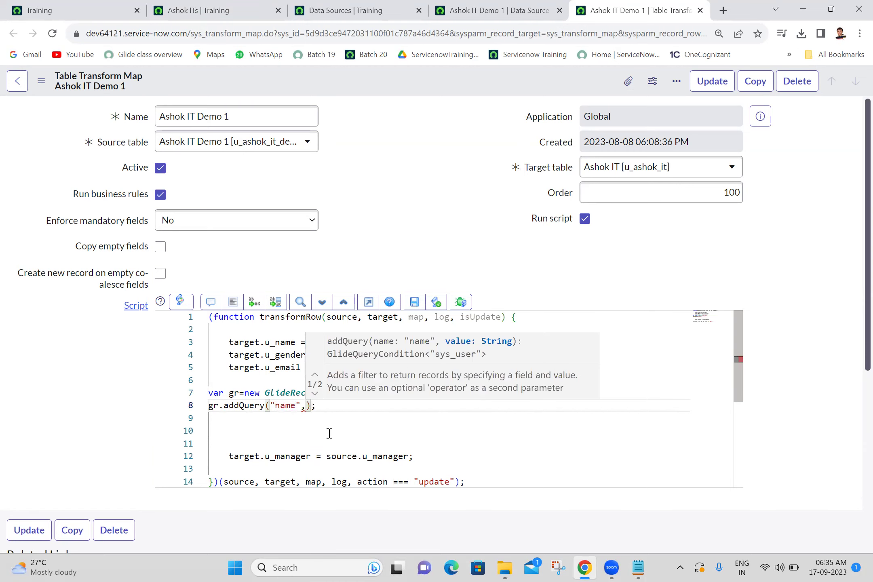
Move source.u_manager out of the target.u_manager assignment into gr.addQuery as its second argument
{"action": "left_click", "coordinate": [327, 457]}
{"action": "key", "text": "shift+Right"}
{"action": "key", "text": "shift+Right"}
{"action": "key", "text": "shift+Right"}
{"action": "key", "text": "shift+Right"}
{"action": "key", "text": "shift+Right"}
{"action": "key", "text": "shift+Right"}
{"action": "key", "text": "shift+Right"}
{"action": "key", "text": "shift+Right"}
{"action": "key", "text": "shift+Right"}
{"action": "key", "text": "shift+Right"}
{"action": "key", "text": "shift+Right"}
{"action": "key", "text": "shift+Right"}
{"action": "key", "text": "shift+Right"}
{"action": "key", "text": "shift+Right"}
{"action": "key", "text": "shift+Right"}
{"action": "key", "text": "shift+Right"}
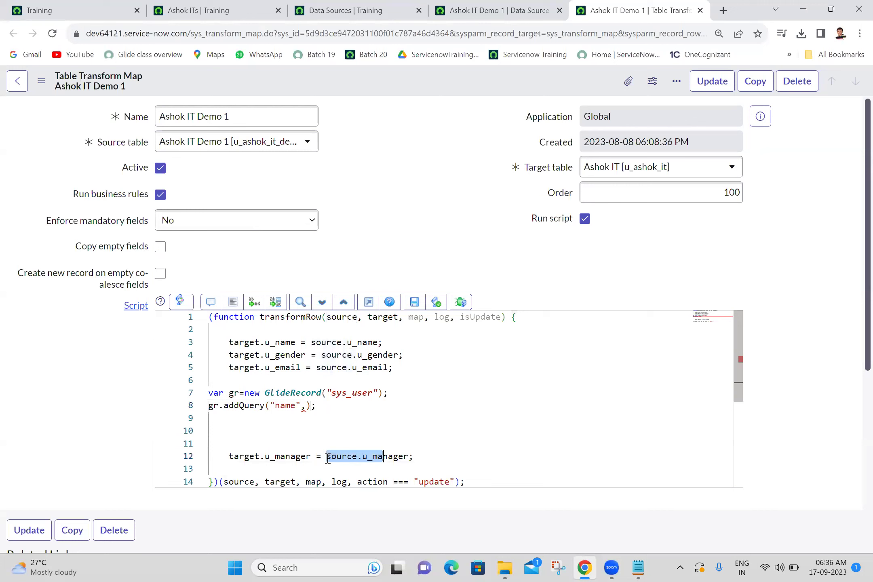
{"action": "key", "text": "ctrl+x"}
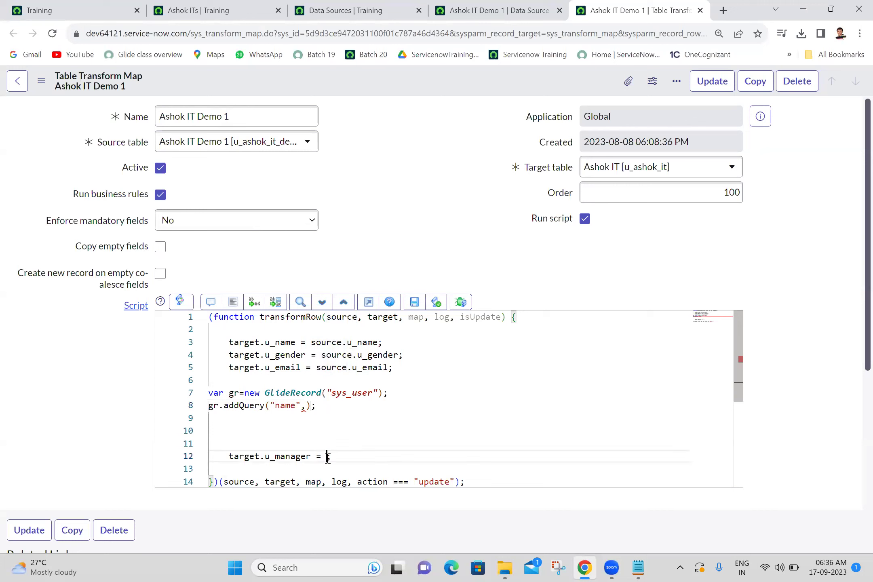
{"action": "left_click", "coordinate": [303, 406]}
{"action": "type", "text": ","}
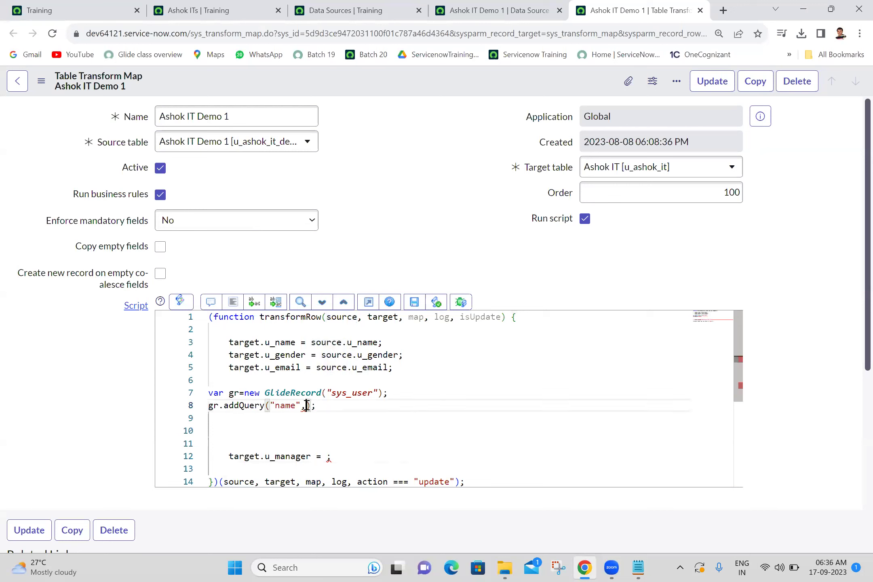
{"action": "key", "text": "ctrl+v"}
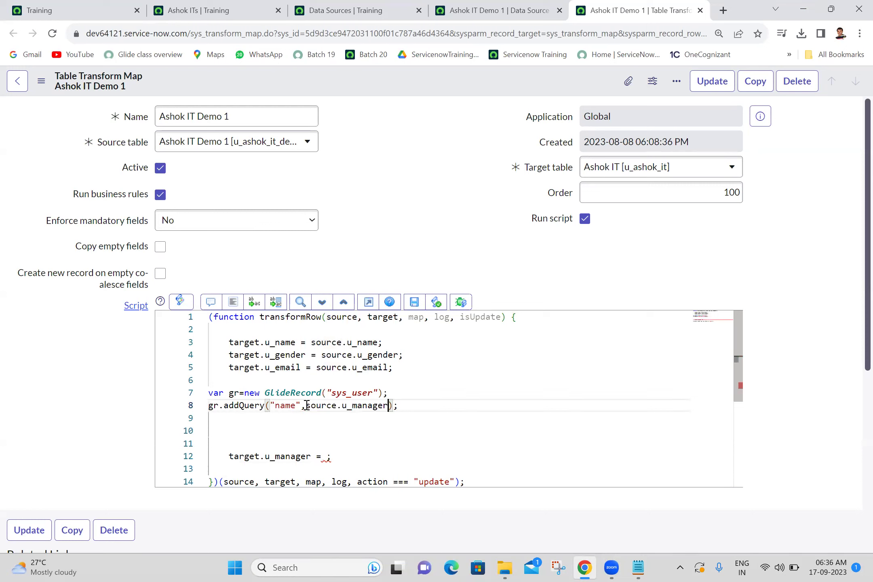
Add the statement gr.query(); on a new line below the addQuery call
{"action": "left_click", "coordinate": [425, 405]}
{"action": "key", "text": "Return"}
{"action": "type", "text": "gr.q"}
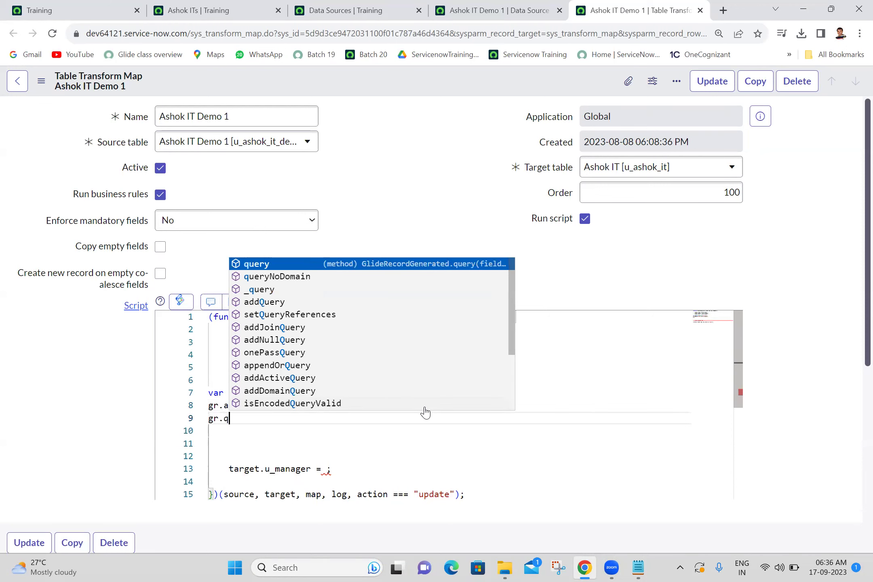
{"action": "key", "text": "Return"}
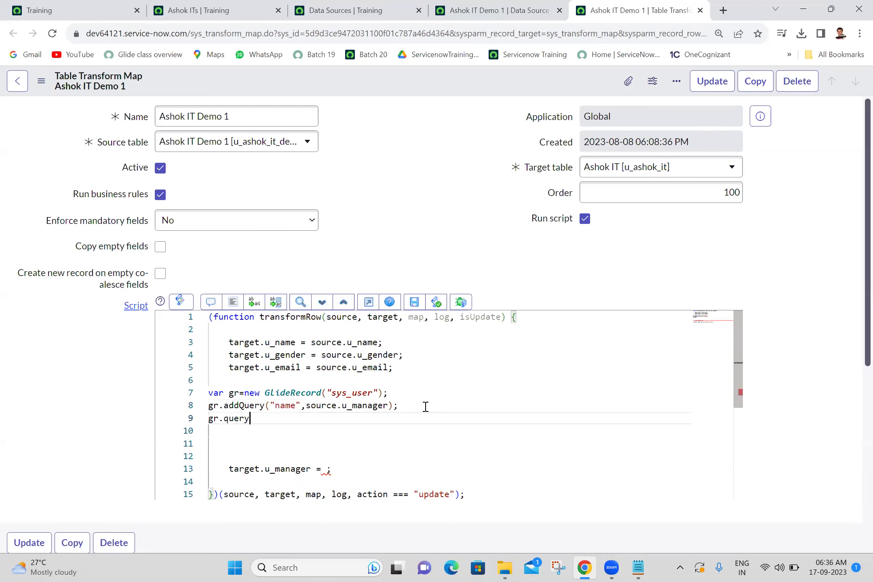
{"action": "type", "text": ";"}
{"action": "key", "text": "BackSpace"}
{"action": "type", "text": "();"}
Add a while(gr.next()){ } block below the gr.query() statement
{"action": "key", "text": "Return"}
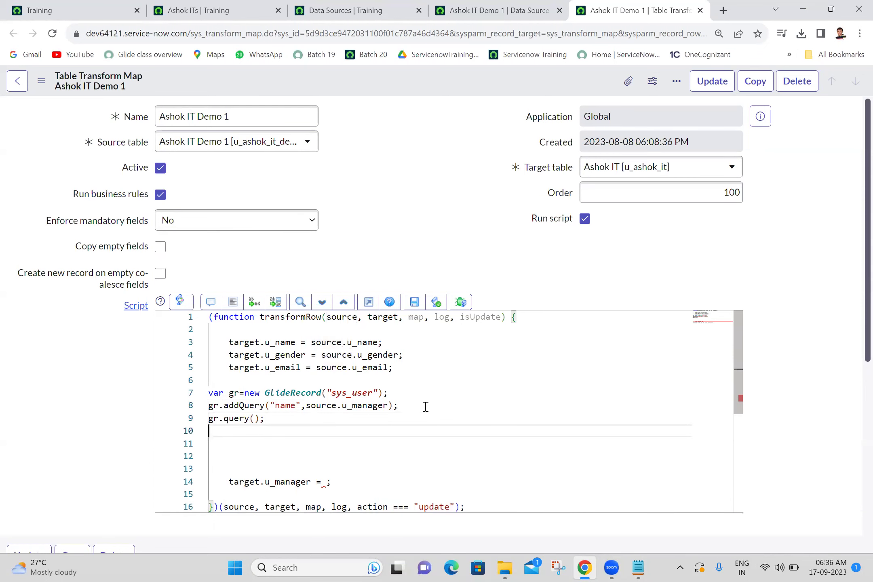
{"action": "type", "text": "if"}
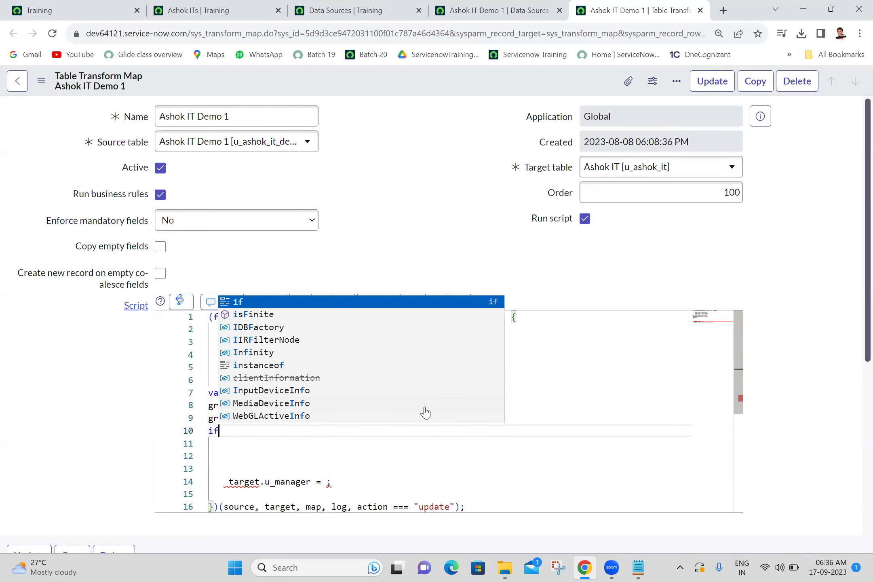
{"action": "key", "text": "BackSpace"}
{"action": "key", "text": "BackSpace"}
{"action": "type", "text": "whi"}
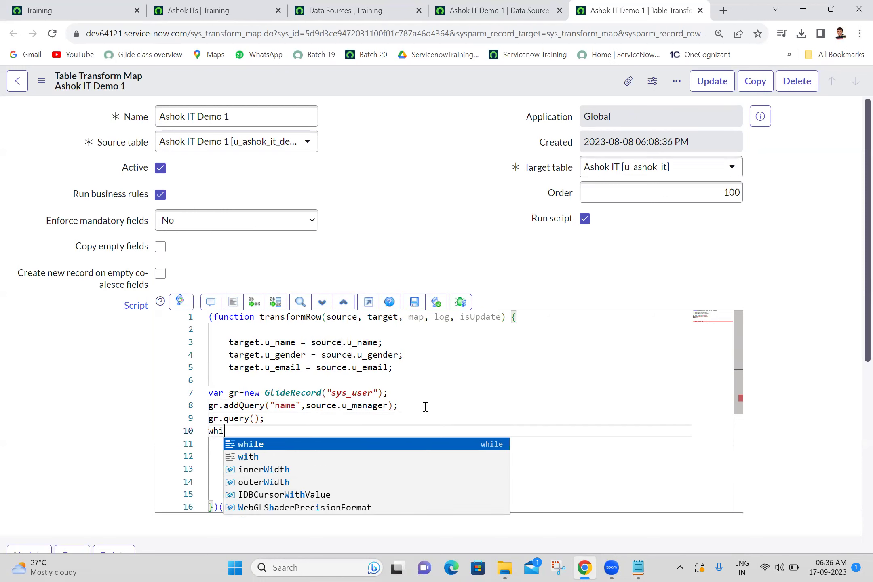
{"action": "type", "text": "le(){"}
{"action": "key", "text": "Return"}
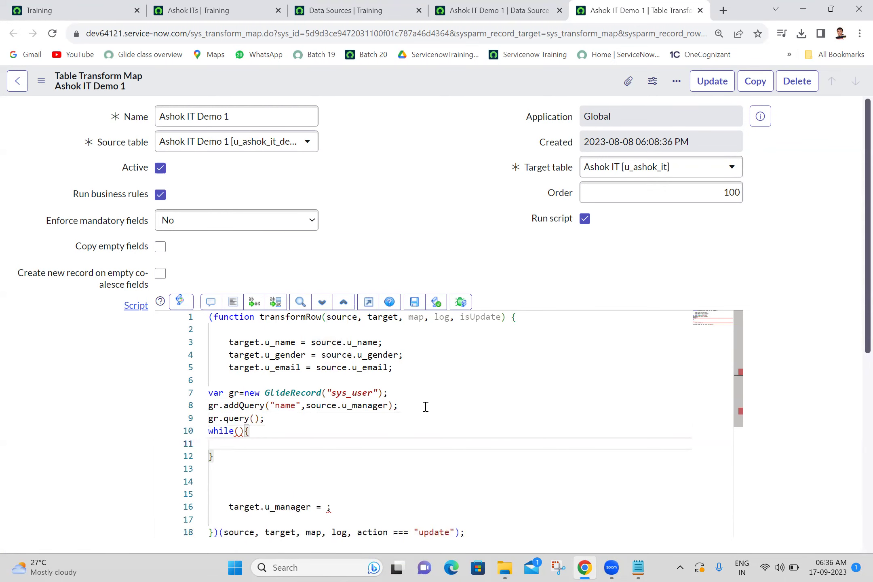
{"action": "left_click", "coordinate": [240, 431]}
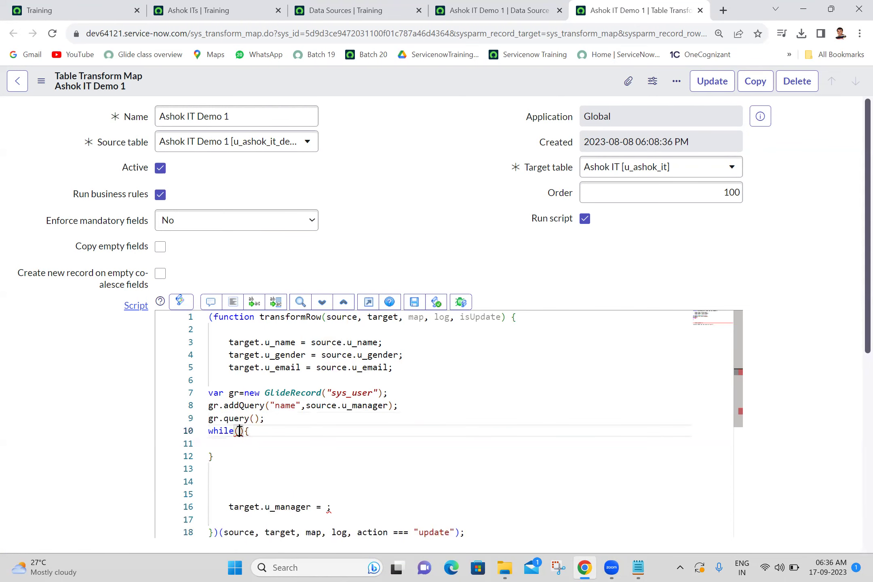
{"action": "type", "text": "gr.next"}
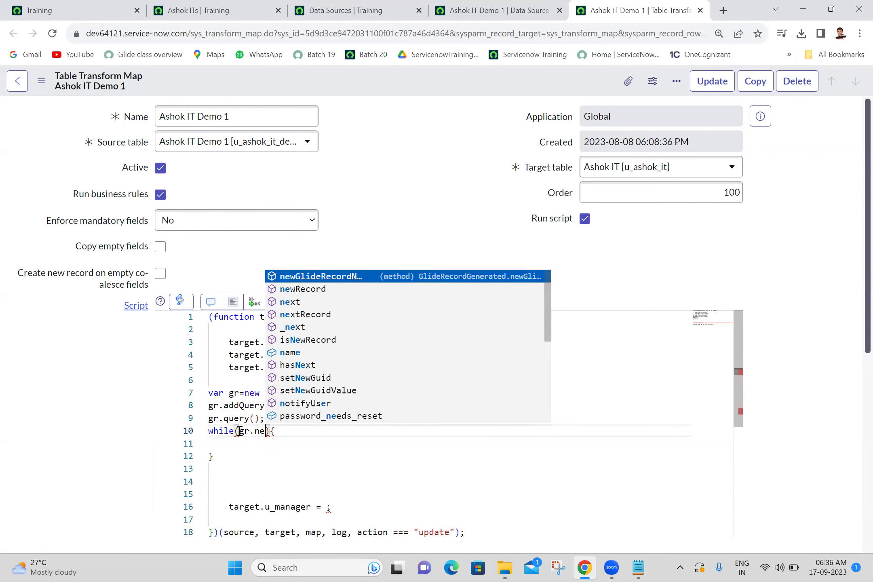
{"action": "key", "text": "Escape"}
{"action": "type", "text": "()"}
{"action": "key", "text": "Down"}
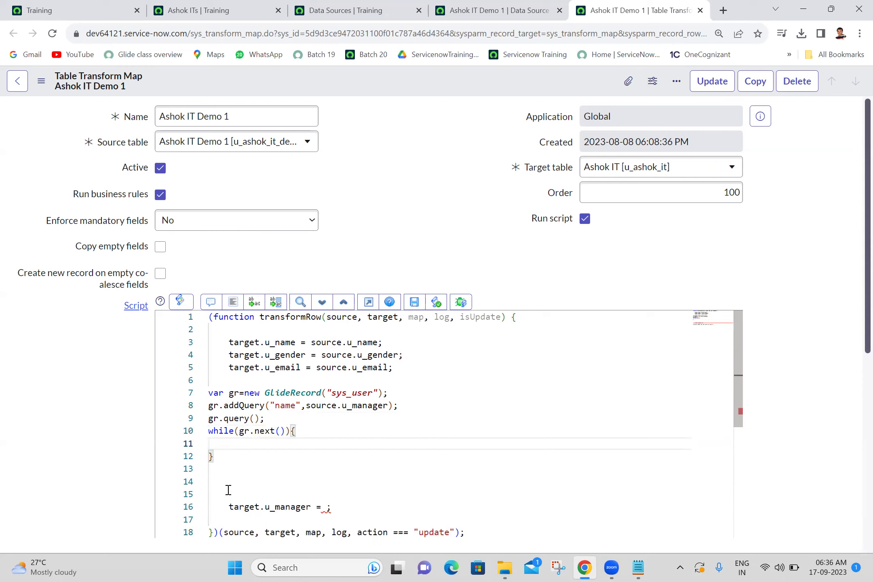
Move the target.u_manager assignment line into the body of the while loop
{"action": "left_click_drag", "start_coordinate": [225, 506], "coordinate": [338, 506]}
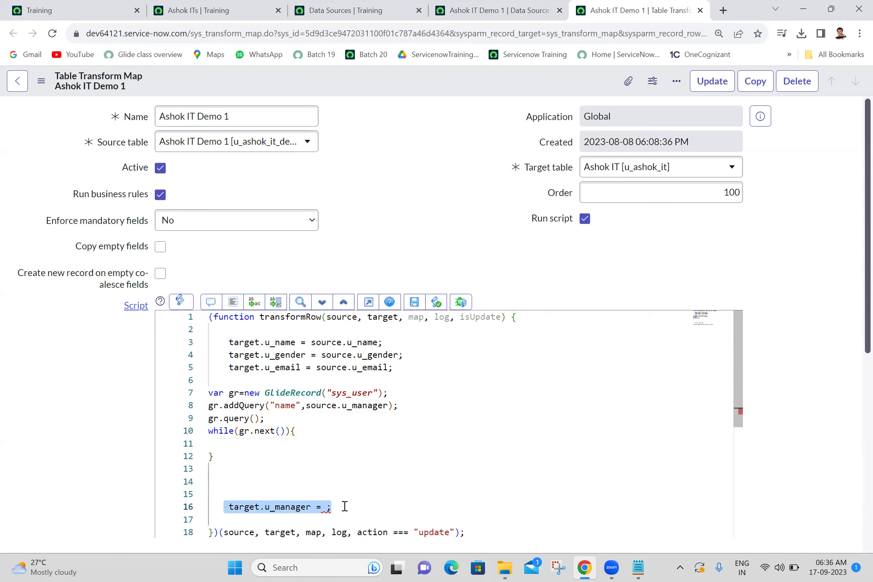
{"action": "key", "text": "ctrl+x"}
{"action": "left_click", "coordinate": [239, 444]}
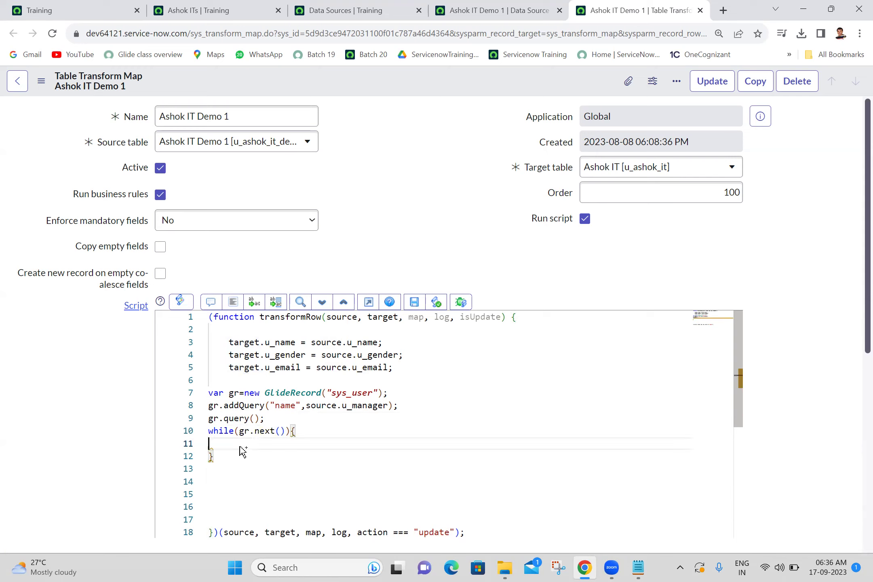
{"action": "key", "text": "ctrl+v"}
Assign gr.sys_id to target.u_manager inside the while loop and auto-format the whole script
{"action": "left_click", "coordinate": [311, 444]}
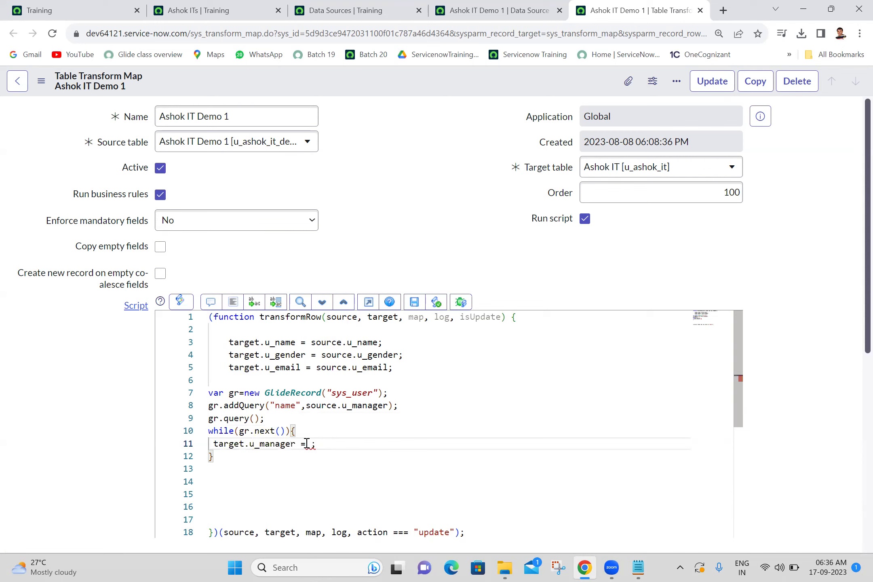
{"action": "type", "text": "gr.sys"}
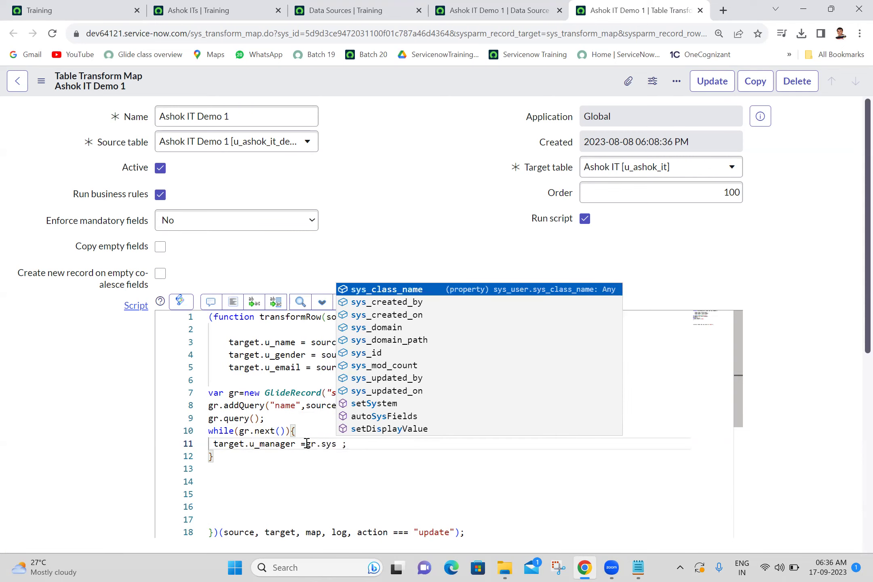
{"action": "type", "text": "_"}
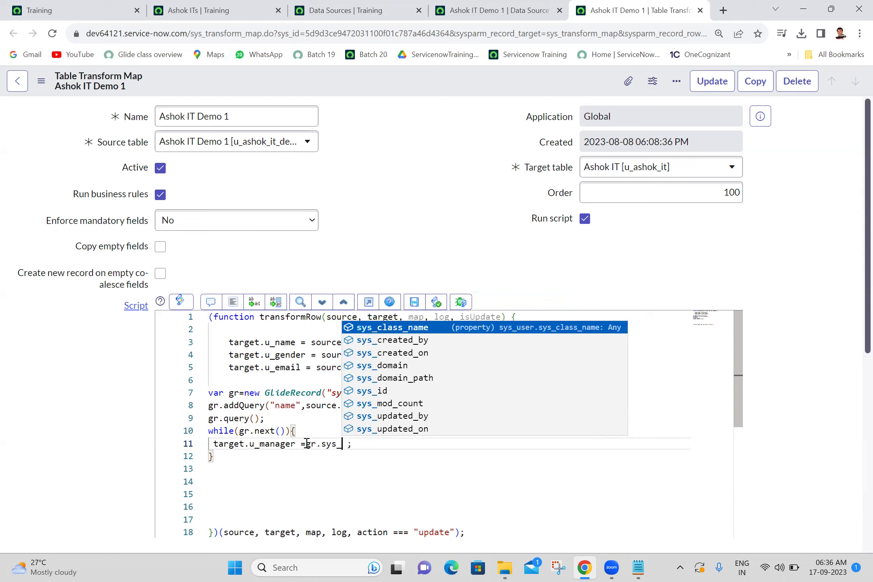
{"action": "type", "text": "id"}
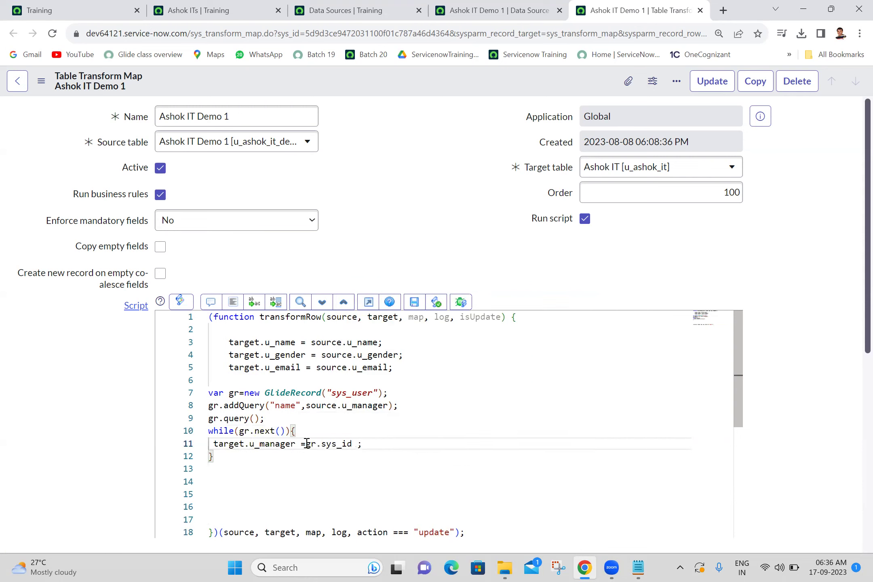
{"action": "left_click", "coordinate": [230, 303]}
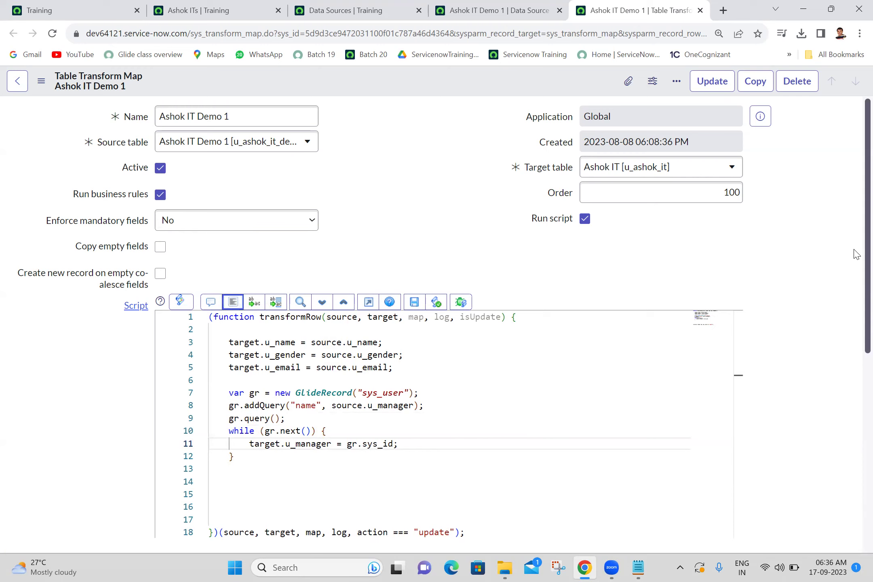
{"action": "scroll", "coordinate": [856, 273], "scroll_direction": "down", "scroll_amount": 1}
{"action": "scroll", "coordinate": [856, 279], "scroll_direction": "down", "scroll_amount": 1}
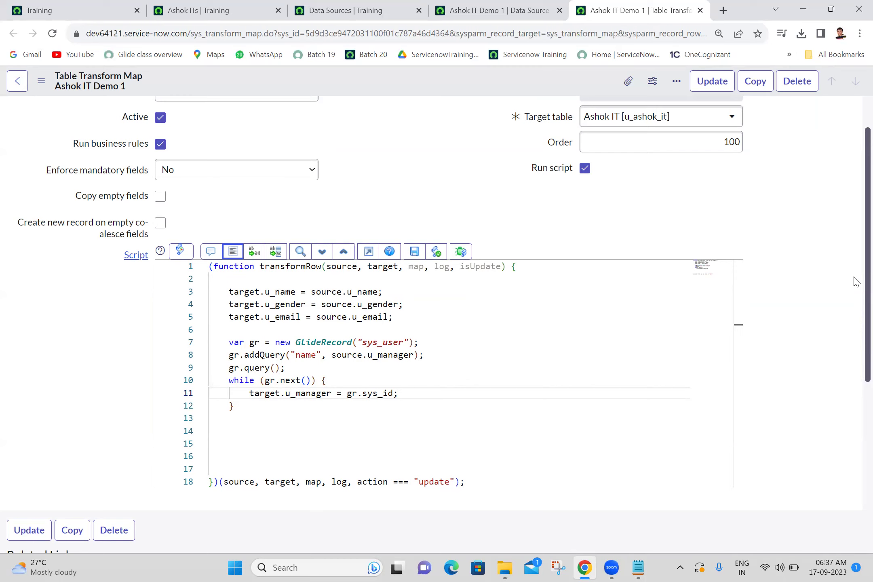
{"action": "left_click", "coordinate": [224, 291]}
{"action": "left_click_drag", "start_coordinate": [224, 291], "coordinate": [407, 318]}
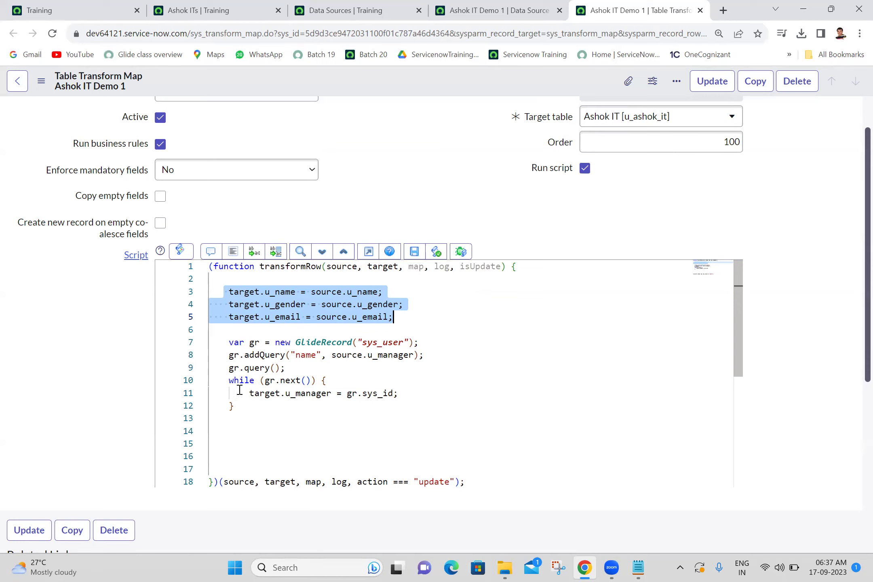
{"action": "left_click", "coordinate": [332, 354]}
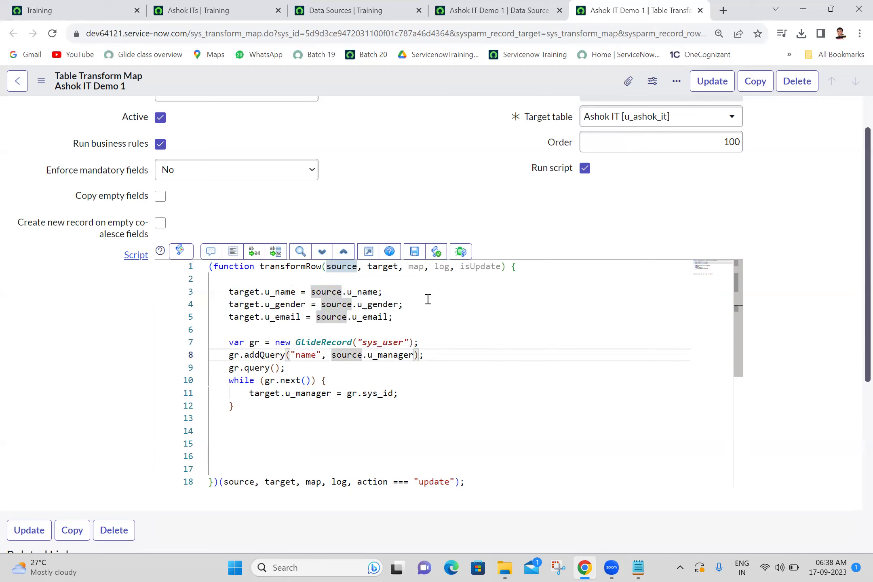
Save the Ashok IT Demo 1 transform map and reload the Ashok ITs list
{"action": "left_click", "coordinate": [232, 251]}
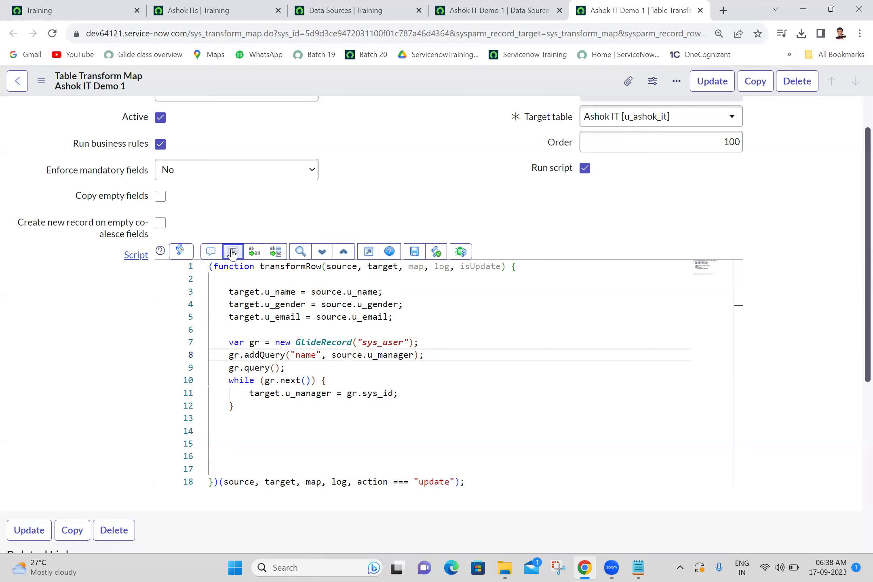
{"action": "right_click", "coordinate": [337, 85]}
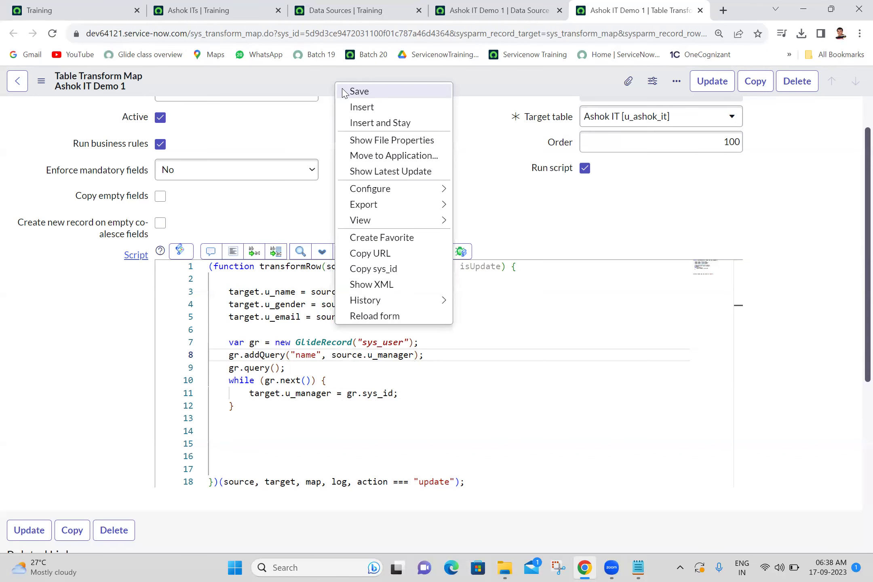
{"action": "left_click", "coordinate": [359, 92]}
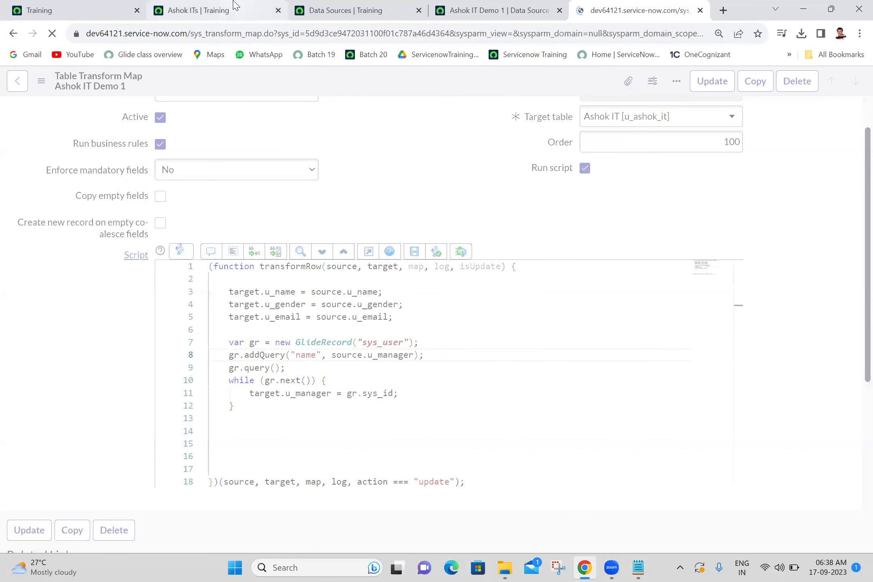
{"action": "left_click", "coordinate": [226, 10]}
{"action": "left_click", "coordinate": [50, 37]}
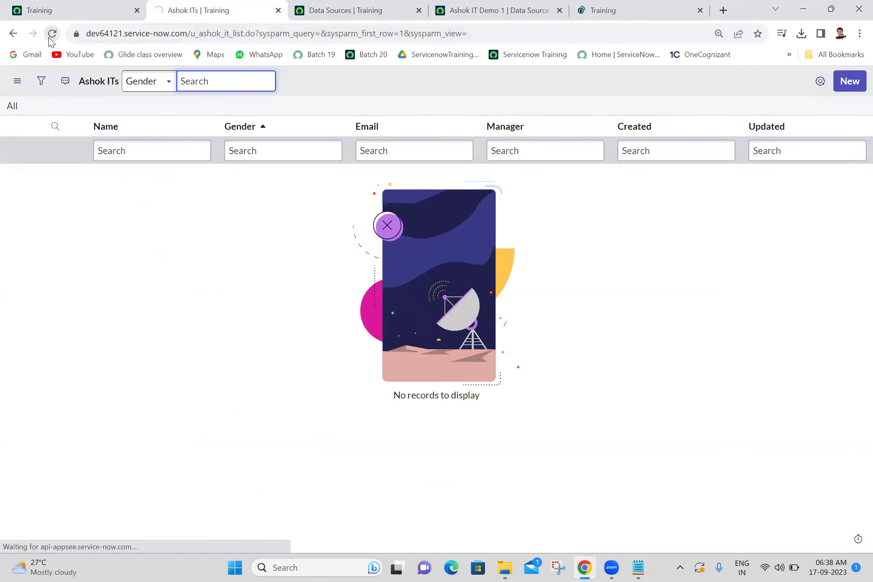
Load all records from the Ashok IT Demo 1 data source and go on to Run Transform for that load
{"action": "left_click", "coordinate": [536, 6]}
{"action": "left_click", "coordinate": [346, 6]}
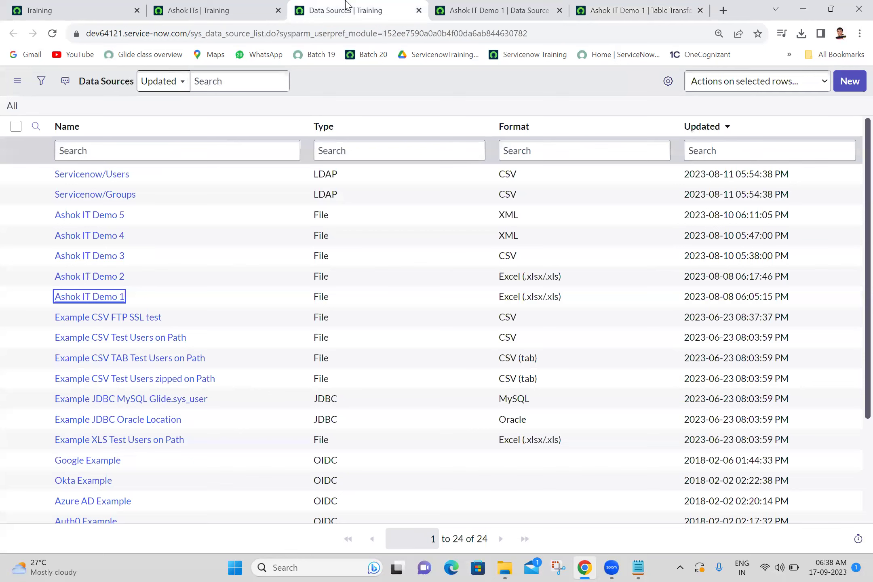
{"action": "left_click", "coordinate": [469, 6]}
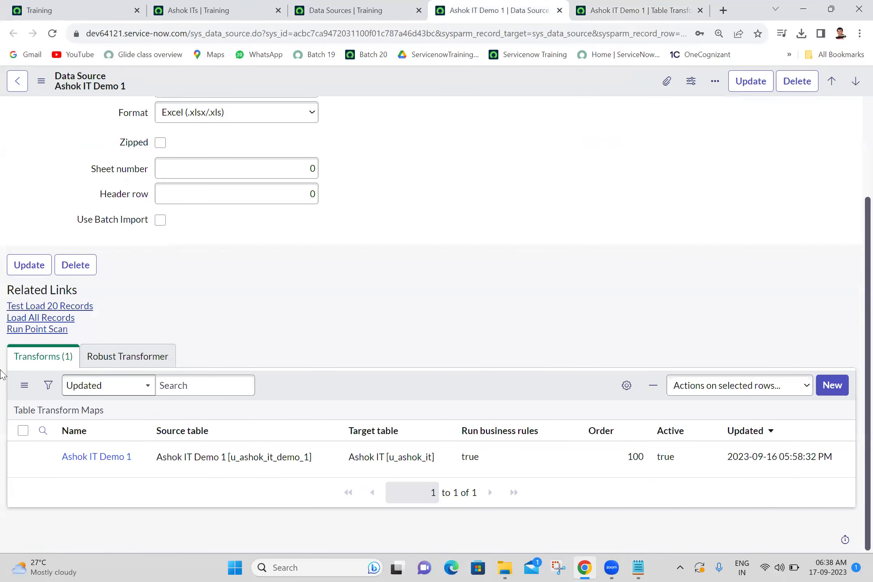
{"action": "left_click", "coordinate": [33, 321]}
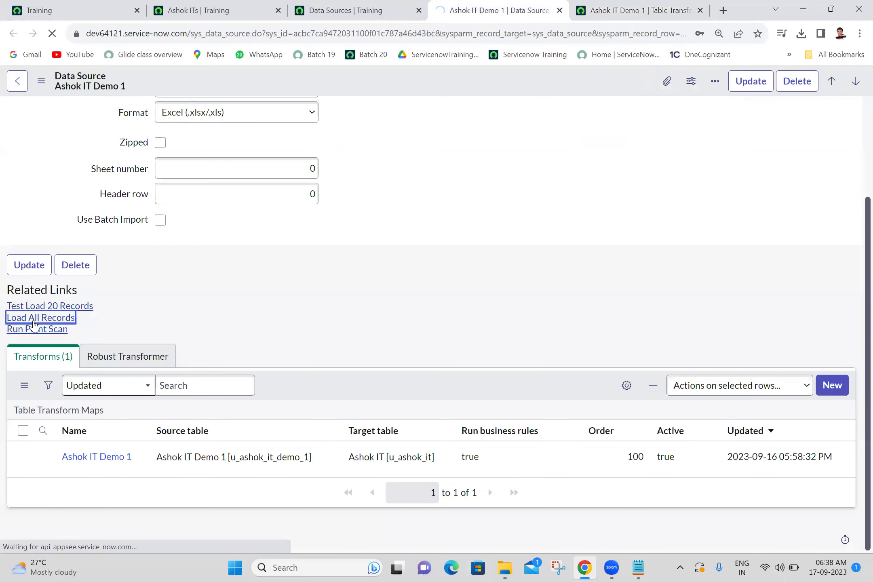
{"action": "left_click", "coordinate": [63, 292]}
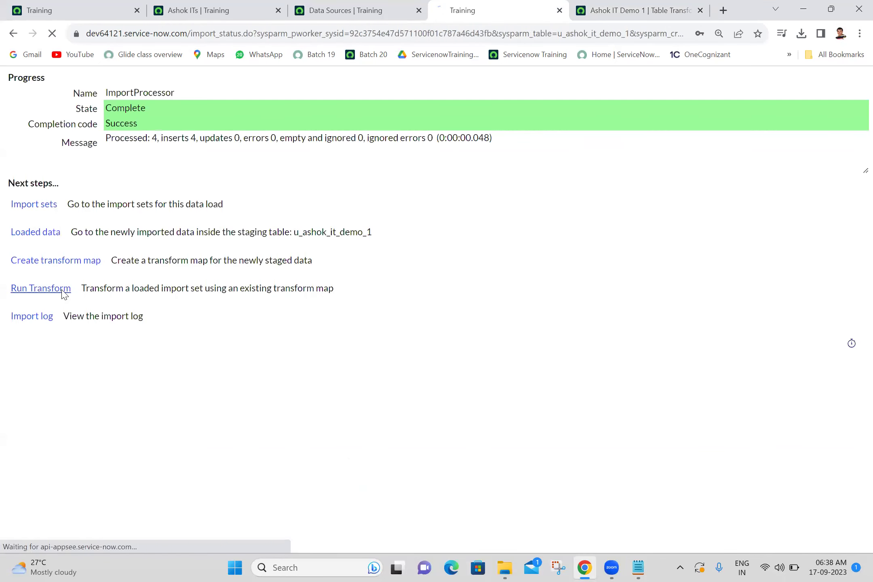
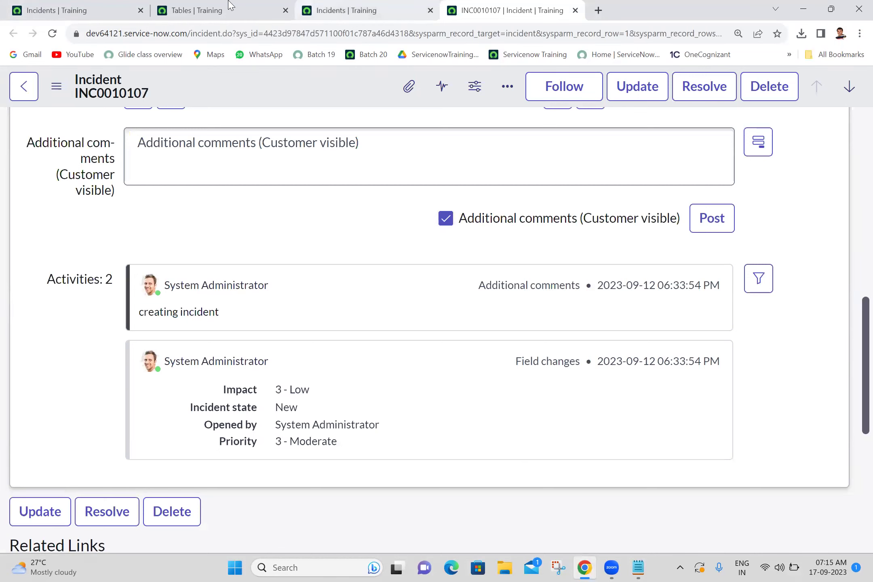
Close the Tables list and open the Journal Entries list without loading records using sys_journal_field.FILTER
{"action": "left_click", "coordinate": [211, 10]}
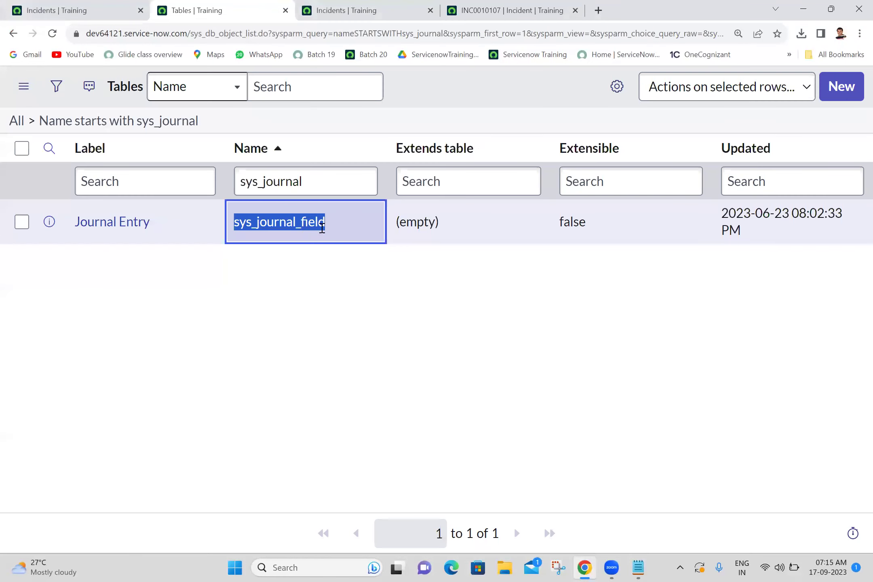
{"action": "left_click", "coordinate": [285, 10]}
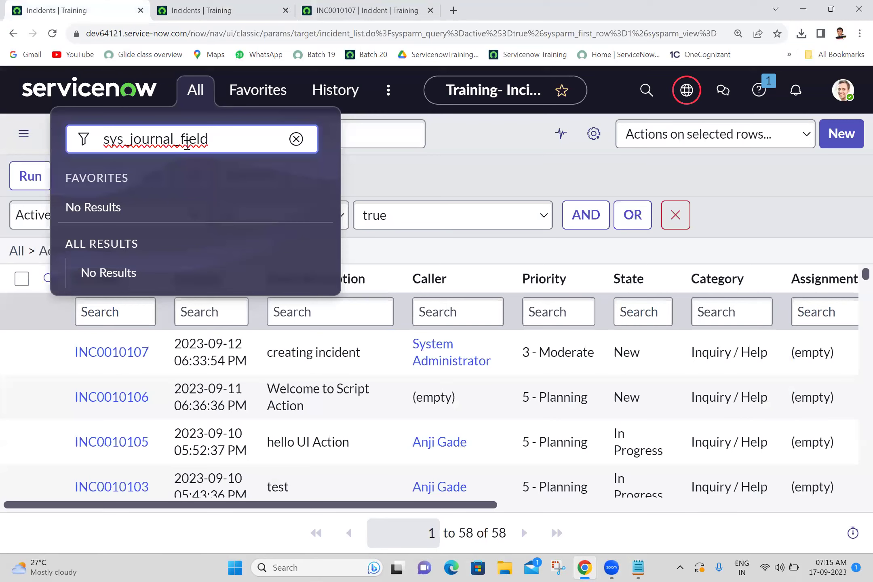
{"action": "type", "text": ".FILTE"}
{"action": "type", "text": "R"}
{"action": "key", "text": "Return"}
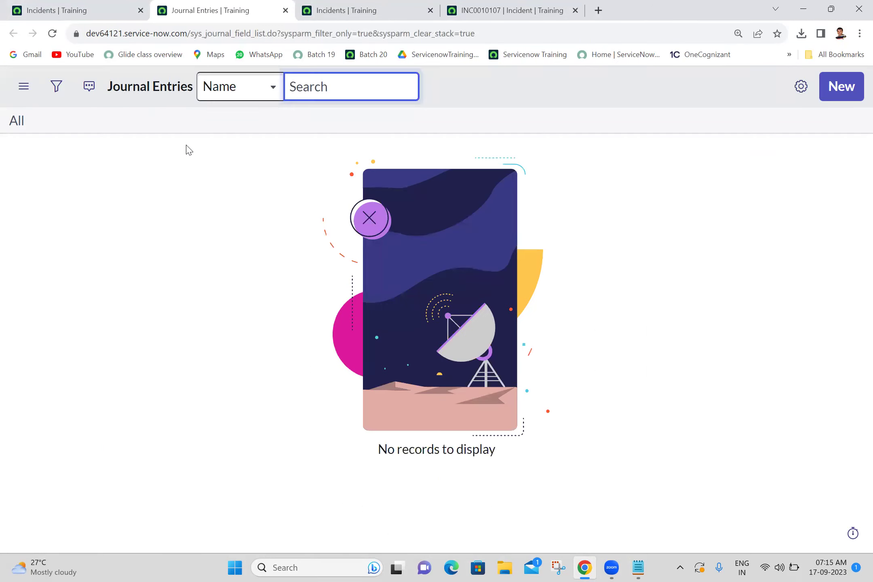
Filter the journal entries to those with Created on This week and Name matching incident
{"action": "left_click", "coordinate": [51, 98]}
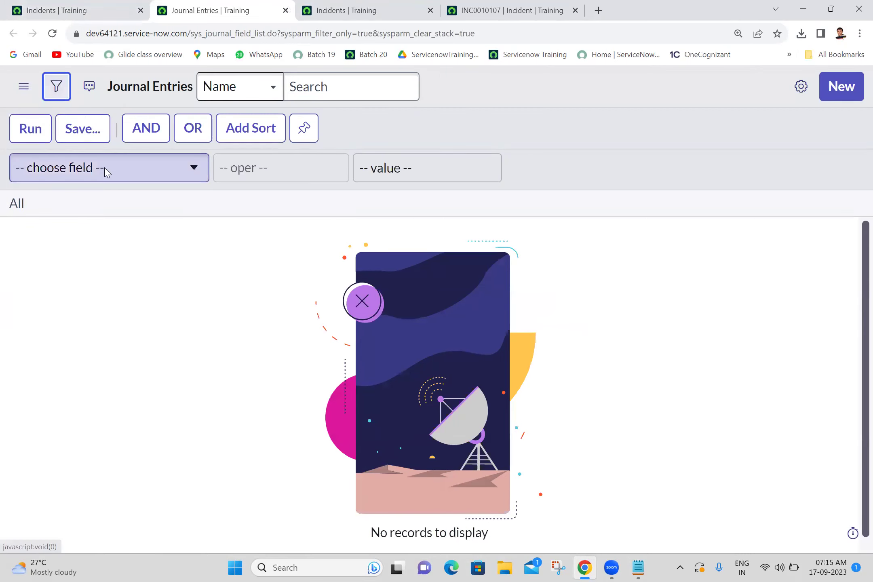
{"action": "left_click", "coordinate": [106, 172]}
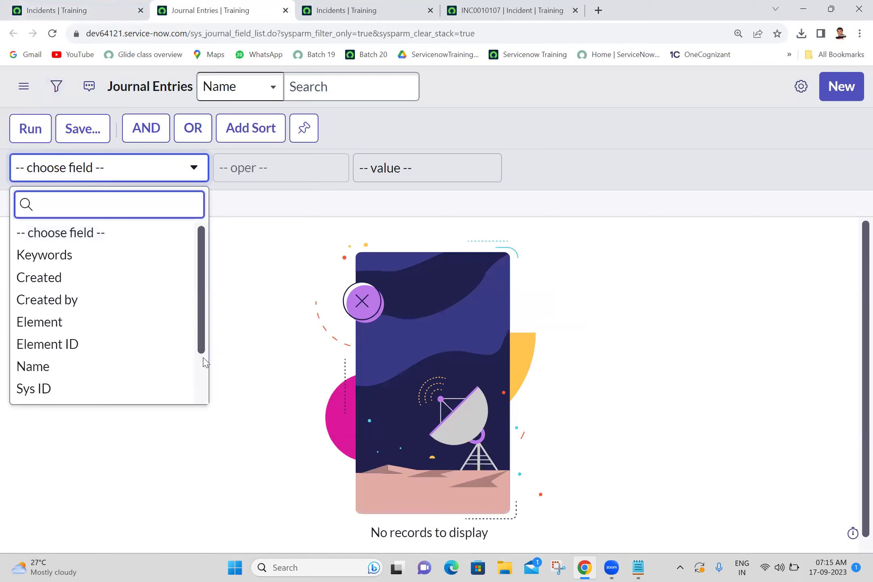
{"action": "scroll", "coordinate": [202, 366], "scroll_direction": "down", "scroll_amount": 2}
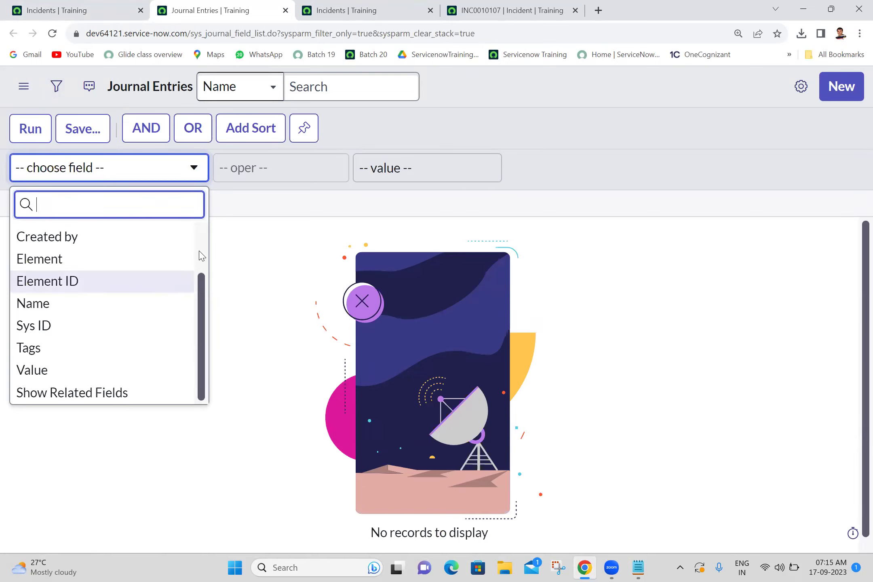
{"action": "scroll", "coordinate": [202, 255], "scroll_direction": "up", "scroll_amount": 2}
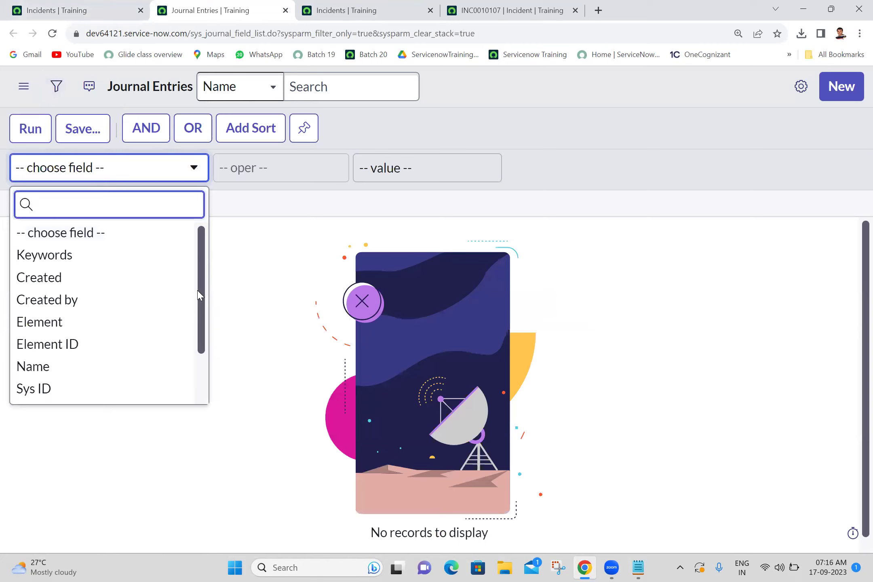
{"action": "scroll", "coordinate": [201, 380], "scroll_direction": "down", "scroll_amount": 2}
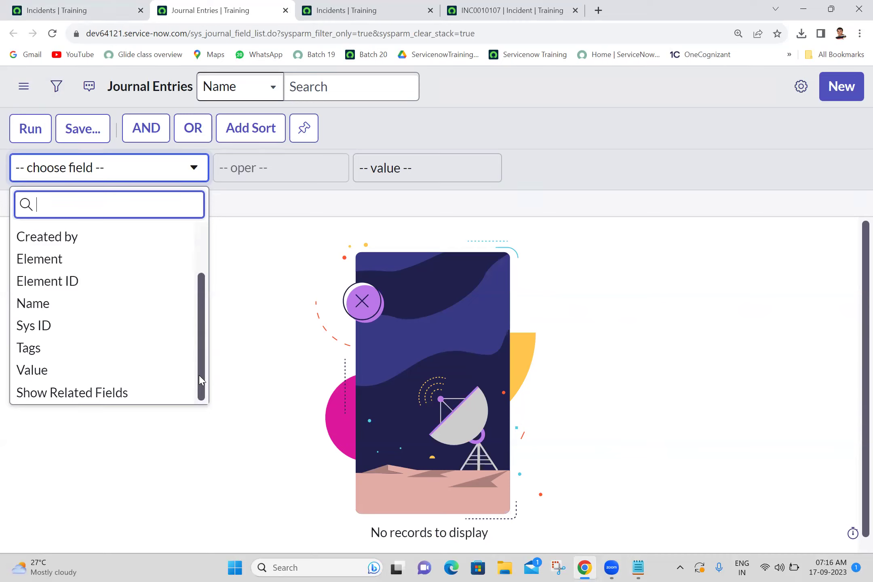
{"action": "scroll", "coordinate": [203, 303], "scroll_direction": "up", "scroll_amount": 2}
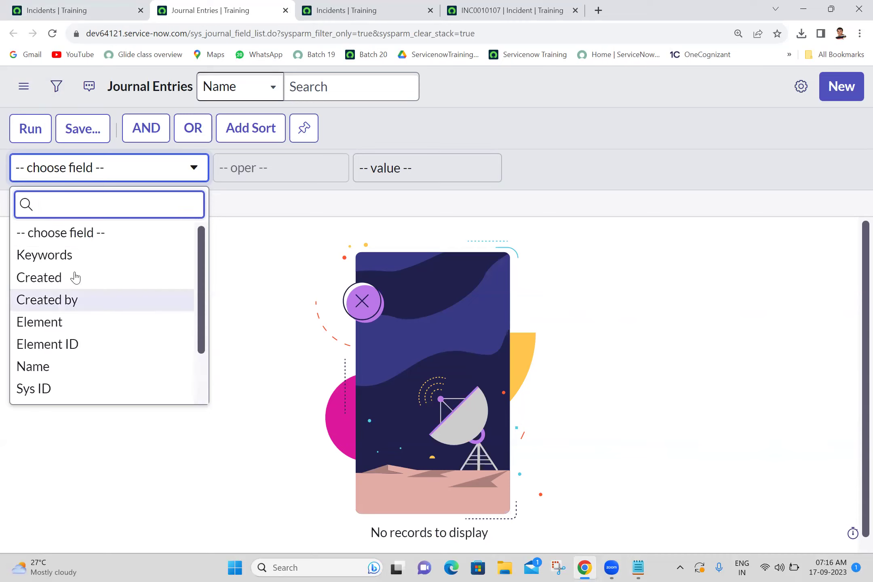
{"action": "left_click", "coordinate": [75, 283]}
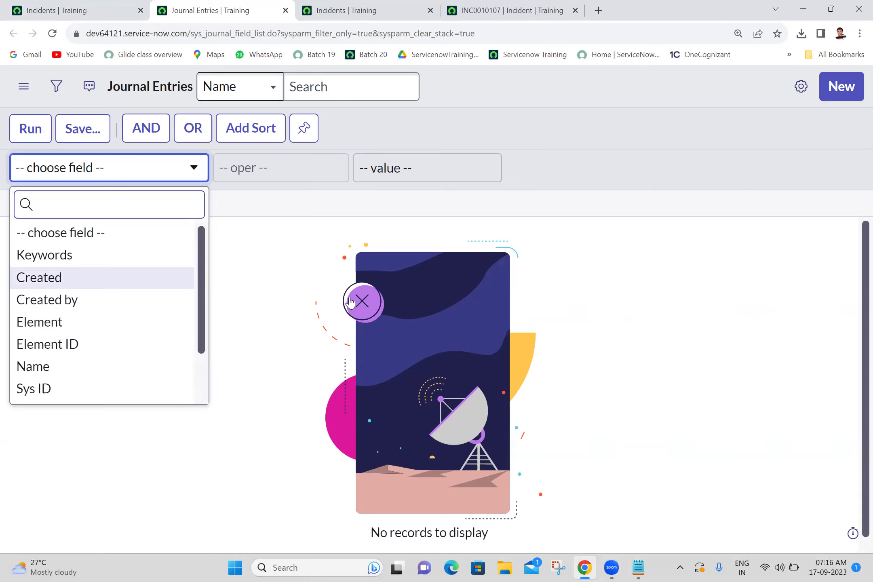
{"action": "key", "text": "Return"}
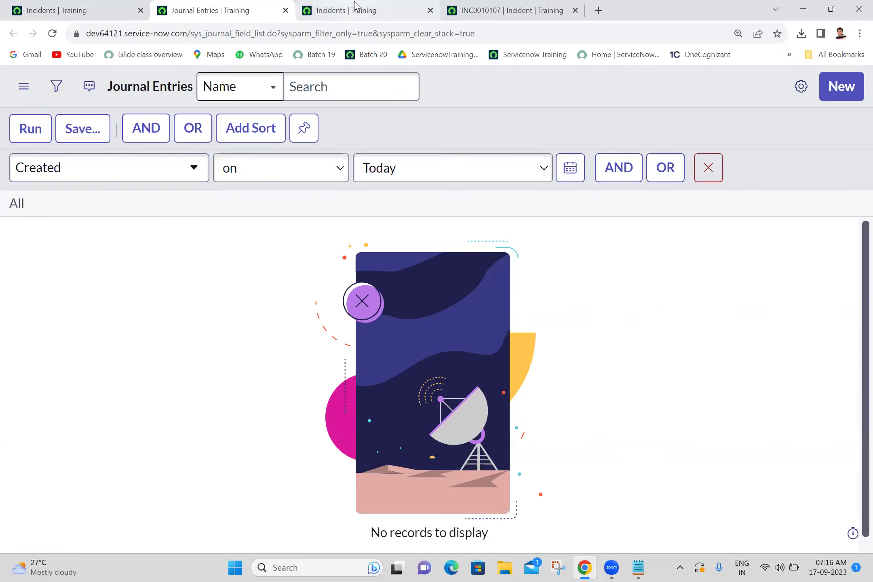
{"action": "left_click", "coordinate": [421, 169]}
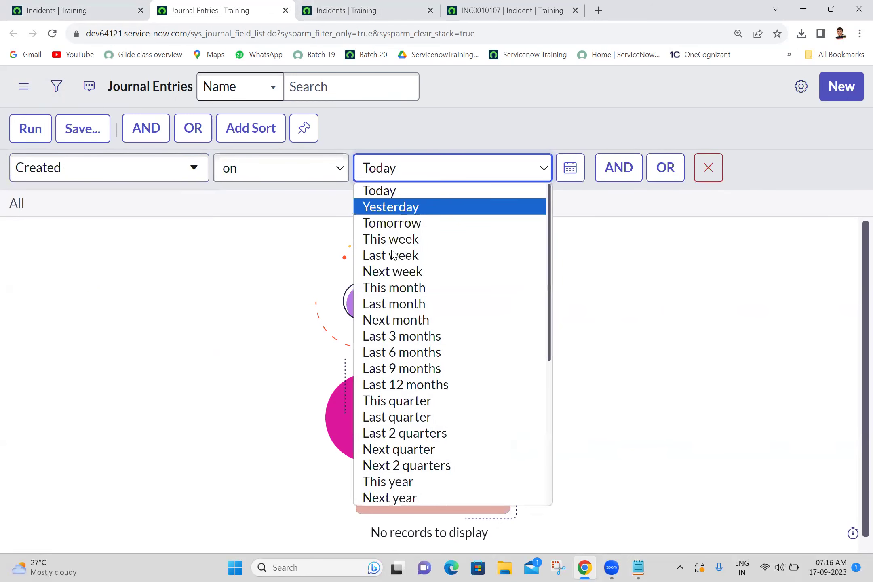
{"action": "left_click", "coordinate": [391, 239]}
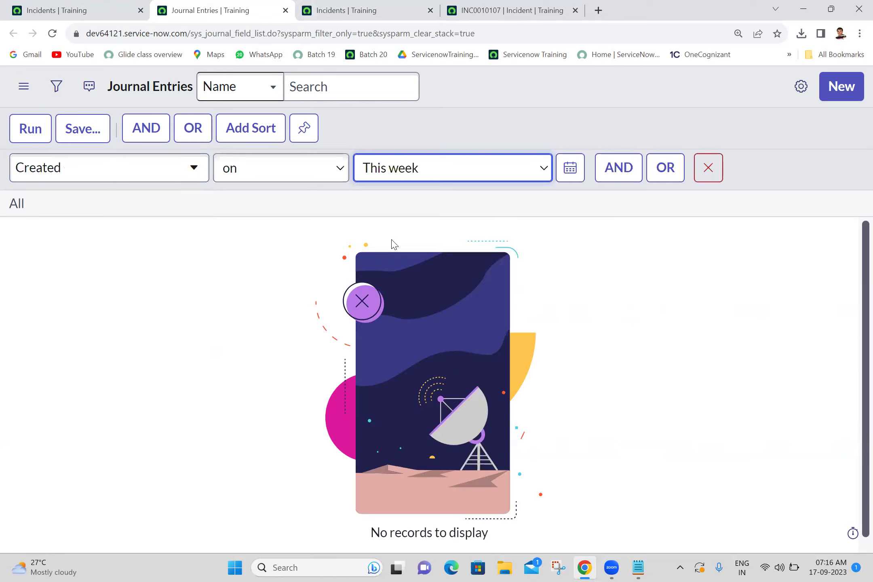
{"action": "left_click", "coordinate": [26, 133]}
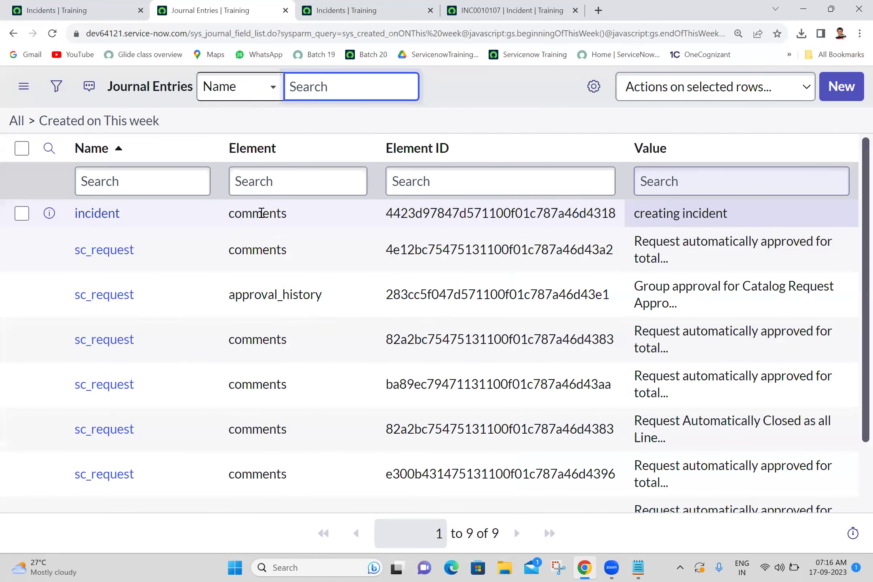
{"action": "right_click", "coordinate": [144, 212]}
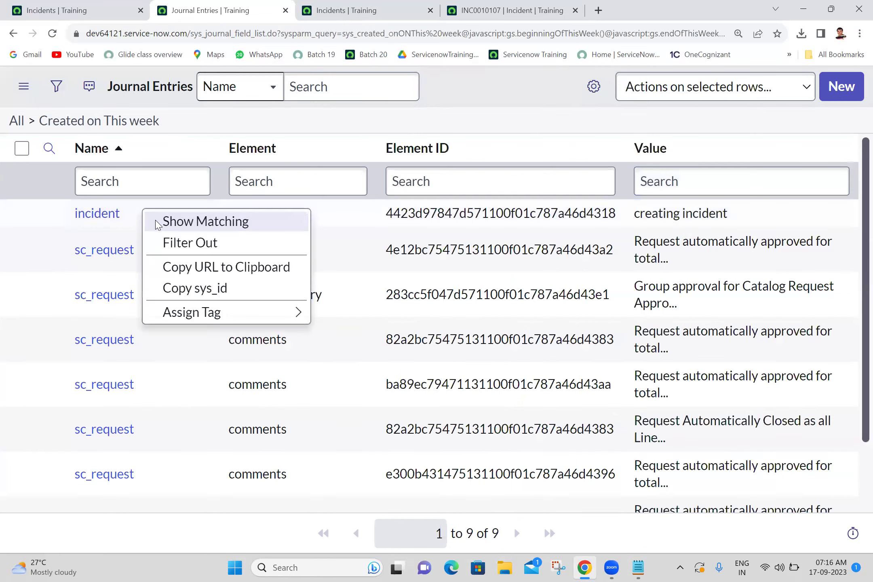
{"action": "left_click", "coordinate": [157, 223]}
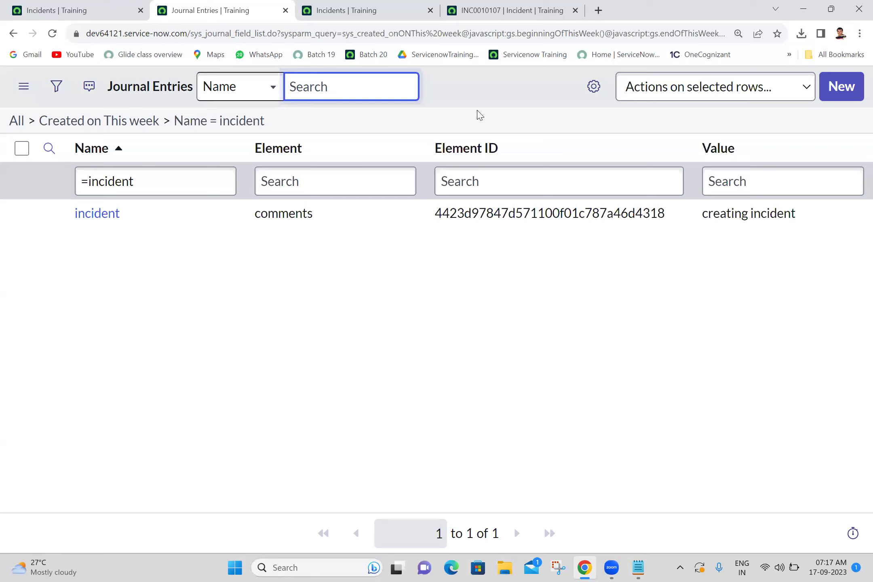
Compare the Element ID of the incident journal entry with the sys_id in the open incident record's URL
{"action": "left_click", "coordinate": [501, 224]}
{"action": "double_click", "coordinate": [501, 224]}
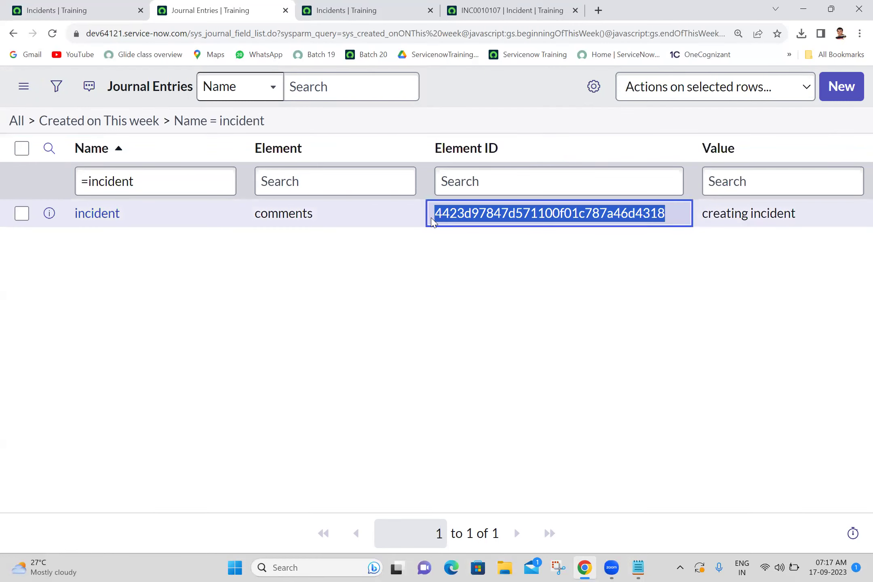
{"action": "left_click", "coordinate": [466, 5]}
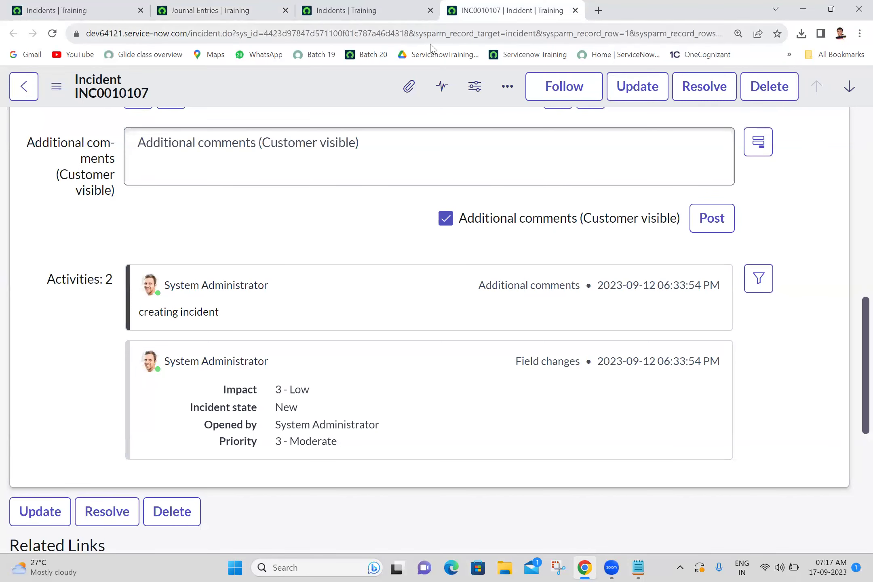
{"action": "left_click", "coordinate": [386, 6]}
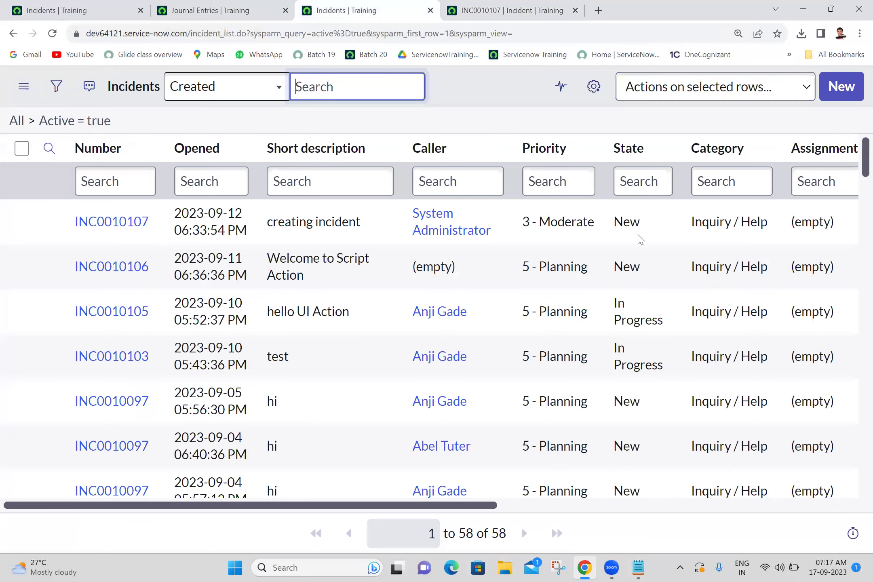
{"action": "key", "text": "ctrl+shift+Tab"}
{"action": "left_click", "coordinate": [525, 5]}
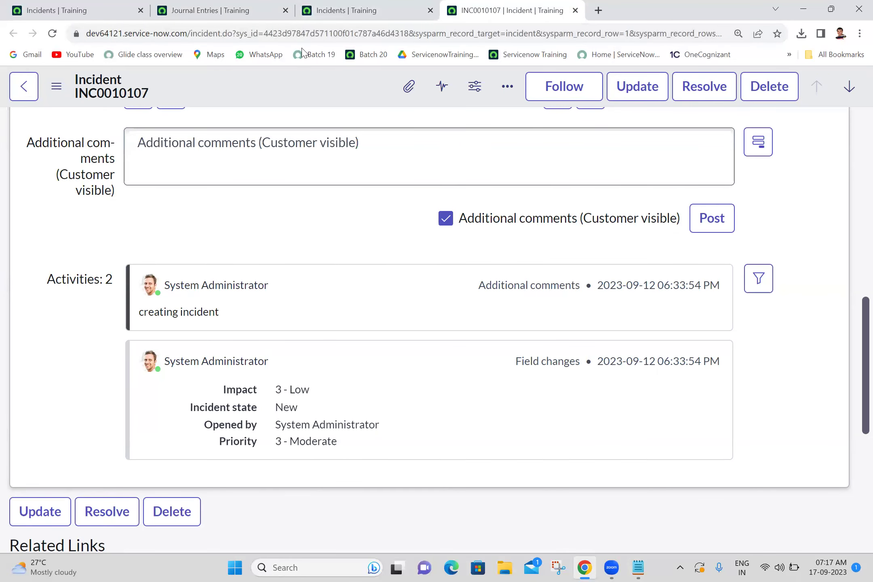
{"action": "left_click", "coordinate": [347, 9]}
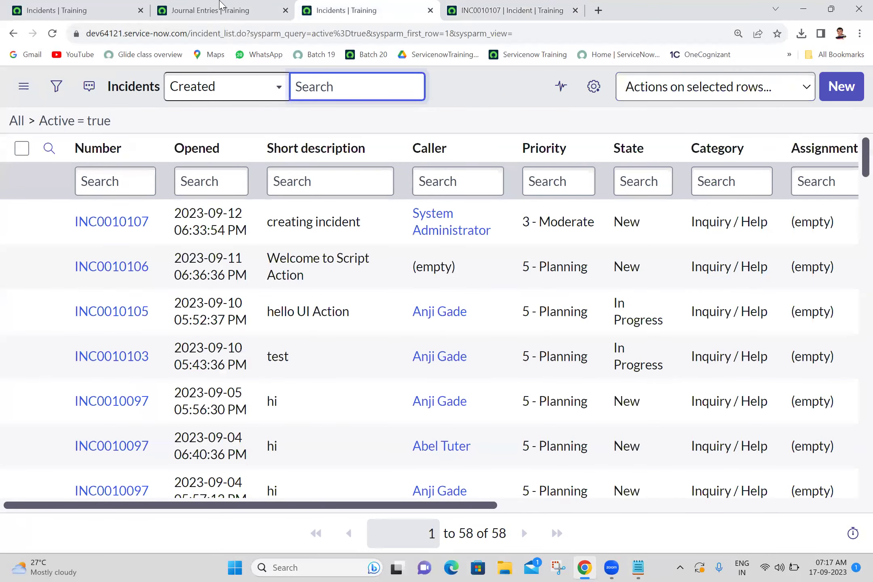
Copy the table name from the Journal Entries URL, add "Journal Entries =sys_journal_field" to the Batch 20 notes in Notepad, and save them
{"action": "key", "text": "ctrl+shift+Tab"}
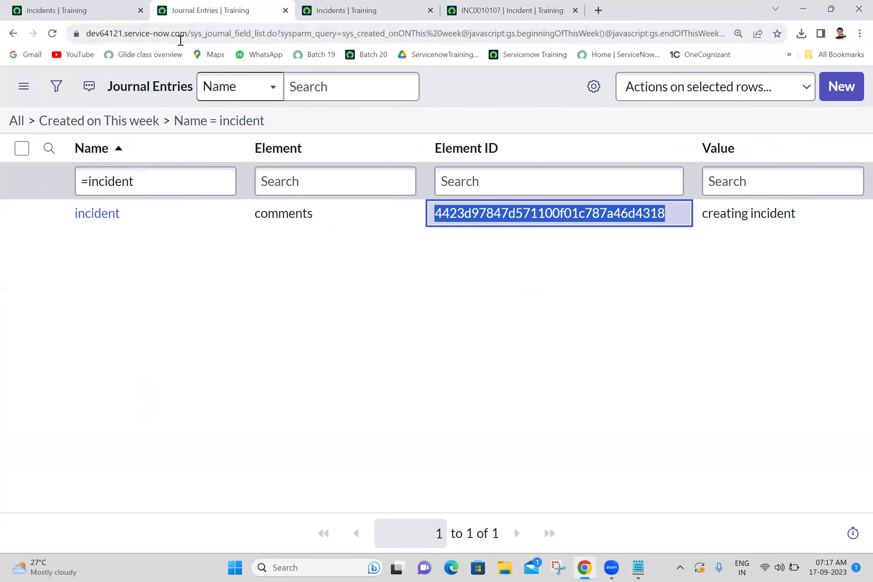
{"action": "left_click_drag", "start_coordinate": [190, 34], "coordinate": [251, 36]}
{"action": "key", "text": "ctrl+c"}
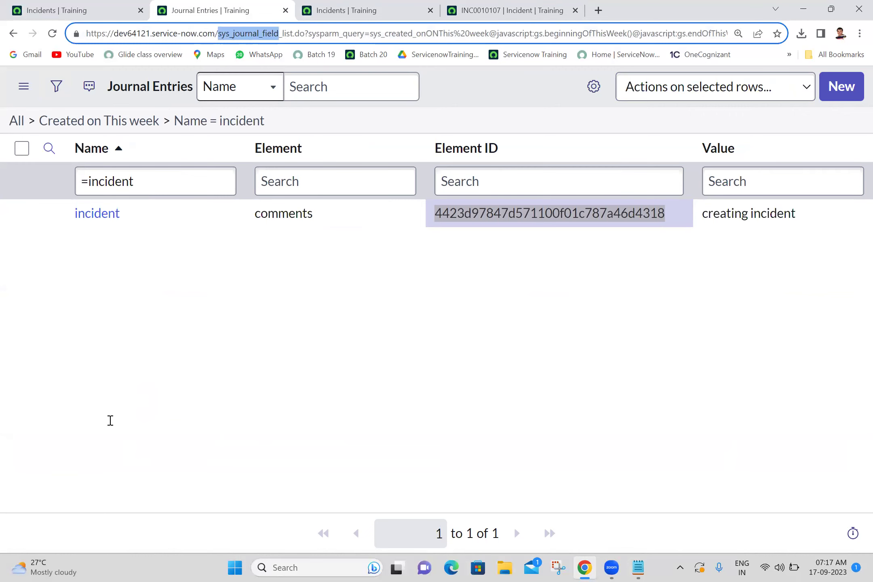
{"action": "key", "text": "alt+Tab"}
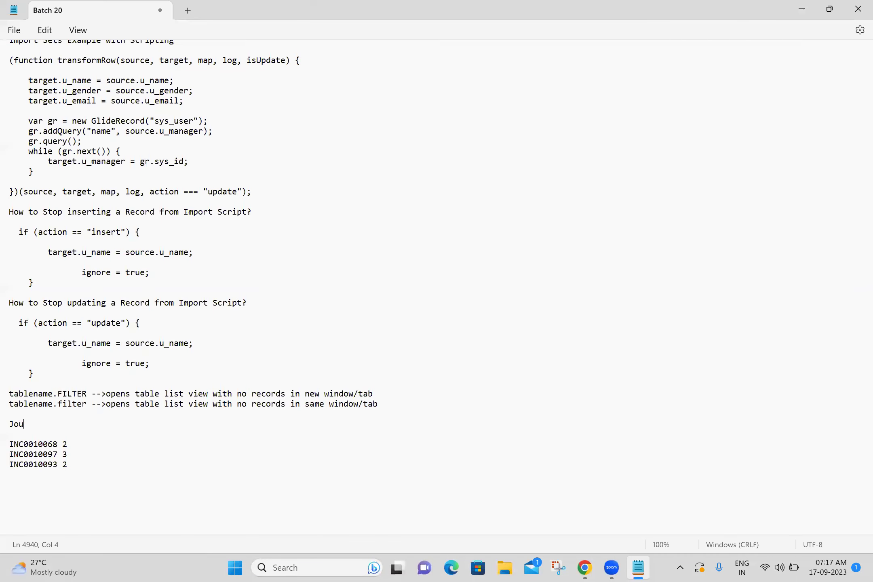
{"action": "type", "text": "rnal Entries ="}
{"action": "key", "text": "ctrl+v"}
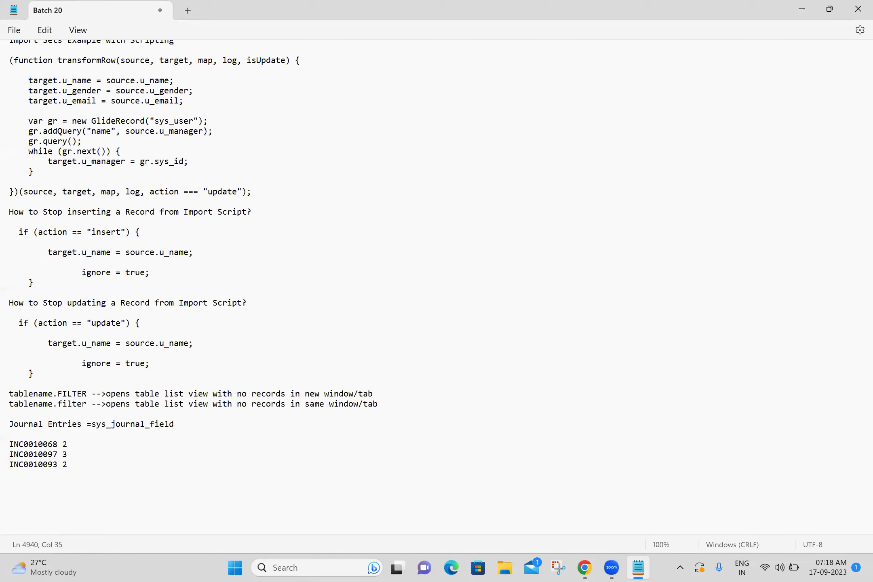
{"action": "key", "text": "ctrl+s"}
Snip the meeting's participants list with Snipping Tool and start saving it in the Batch 20 folder, appending "_sund" to the suggested file name
{"action": "left_click", "coordinate": [560, 565]}
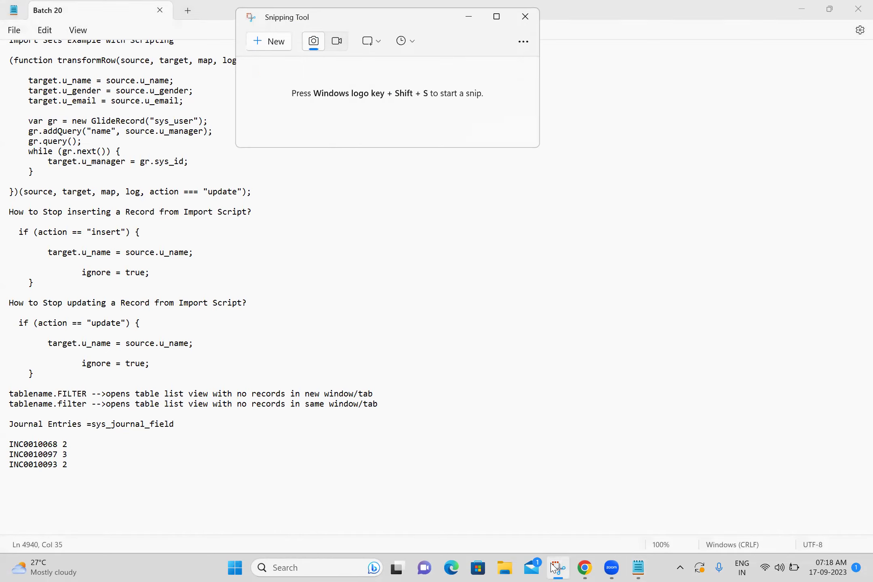
{"action": "left_click", "coordinate": [267, 43]}
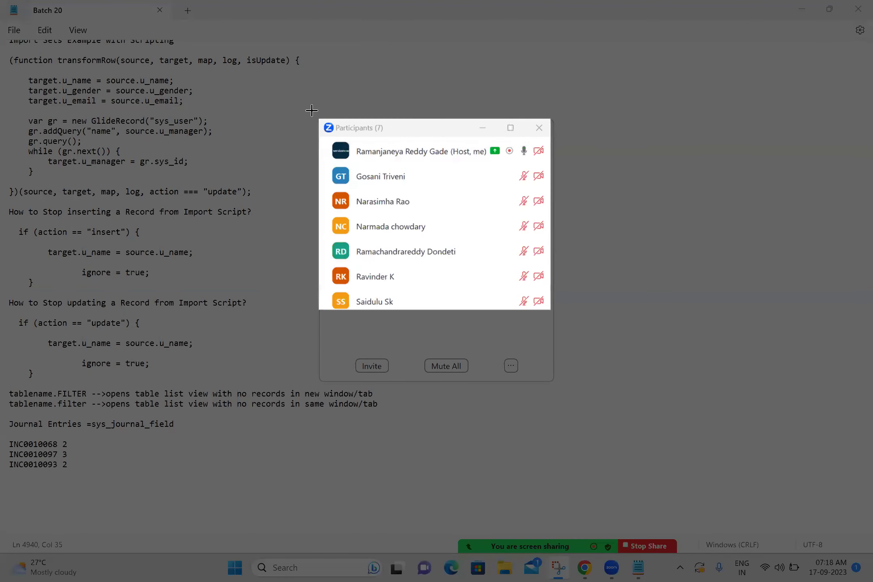
{"action": "key", "text": "Escape"}
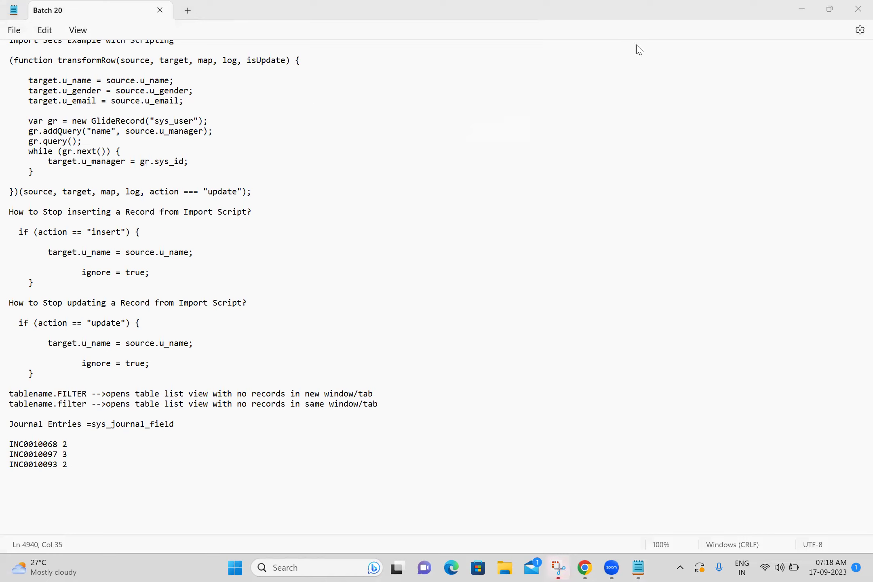
{"action": "key", "text": "ctrl+s"}
{"action": "left_click", "coordinate": [471, 232]}
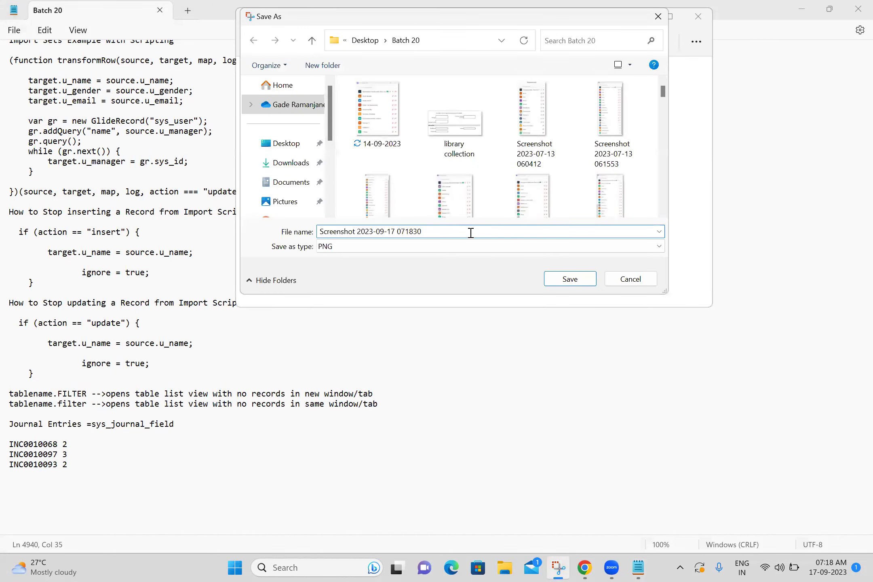
{"action": "type", "text": "_sund"}
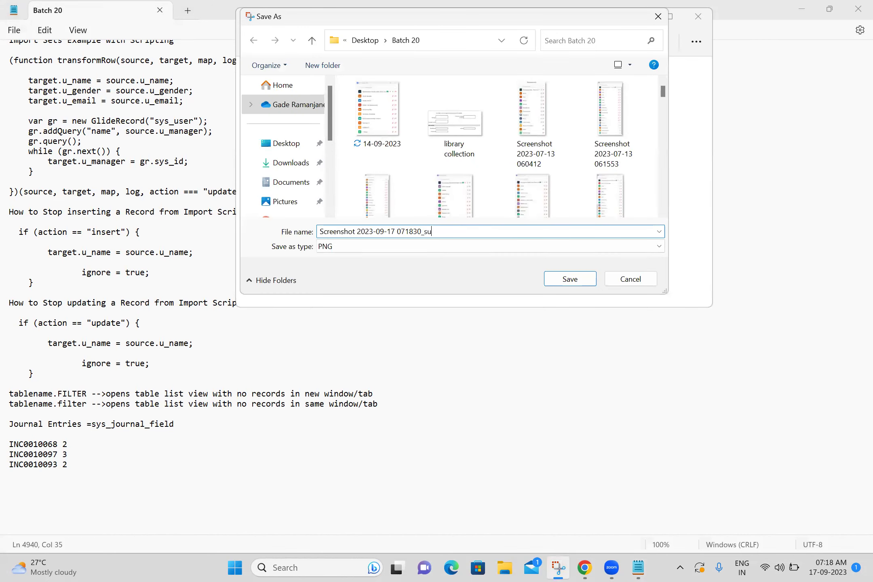